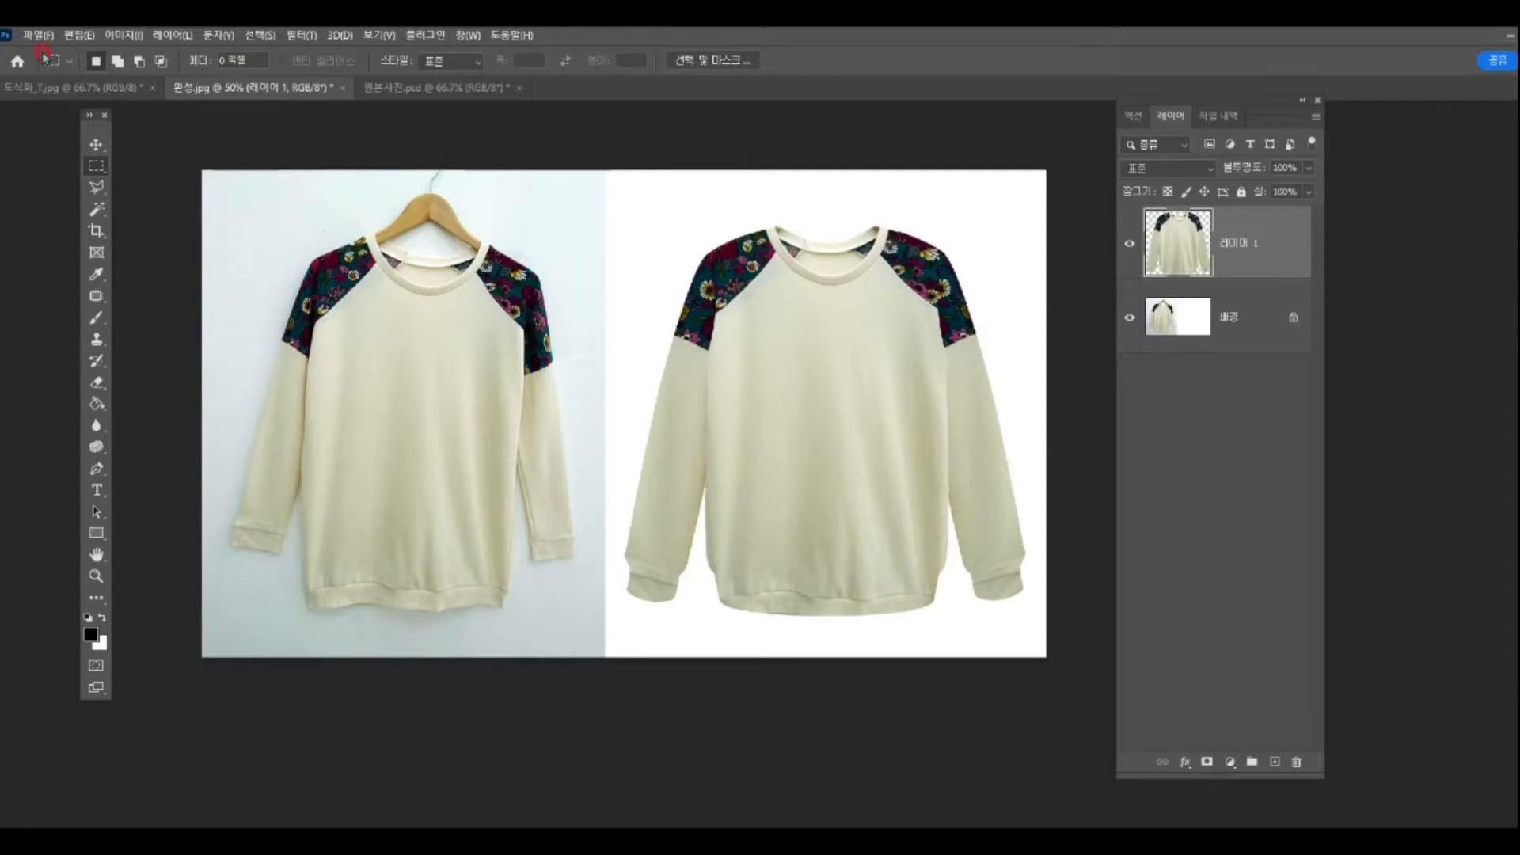
# Step: Switch to the sweater line drawing 도식화_T.jpg and convert its locked background into a regular layer
pyautogui.click(63, 87)
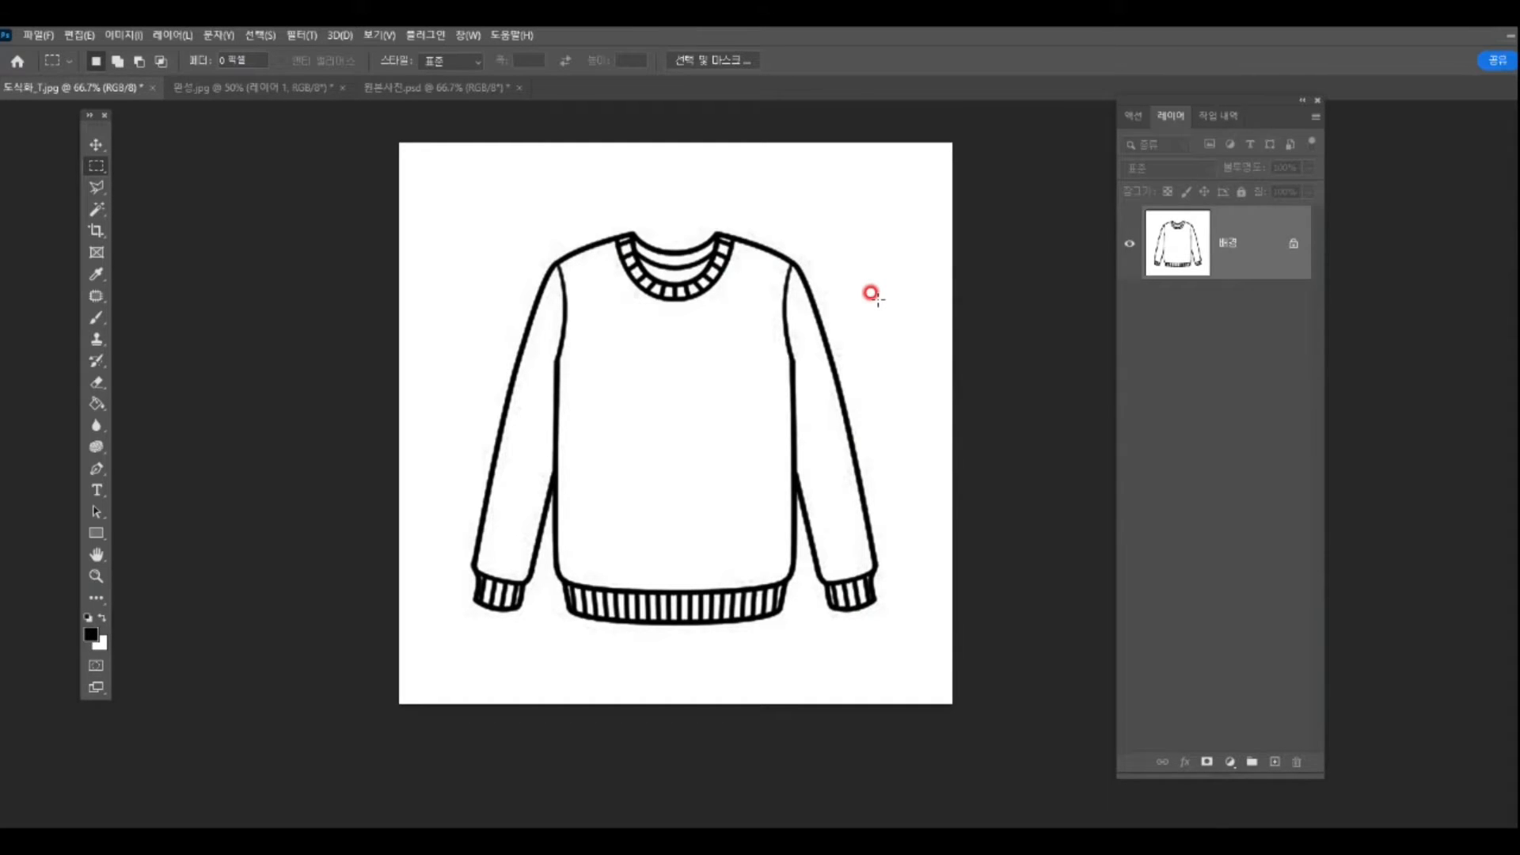
pyautogui.doubleClick(1225, 248)
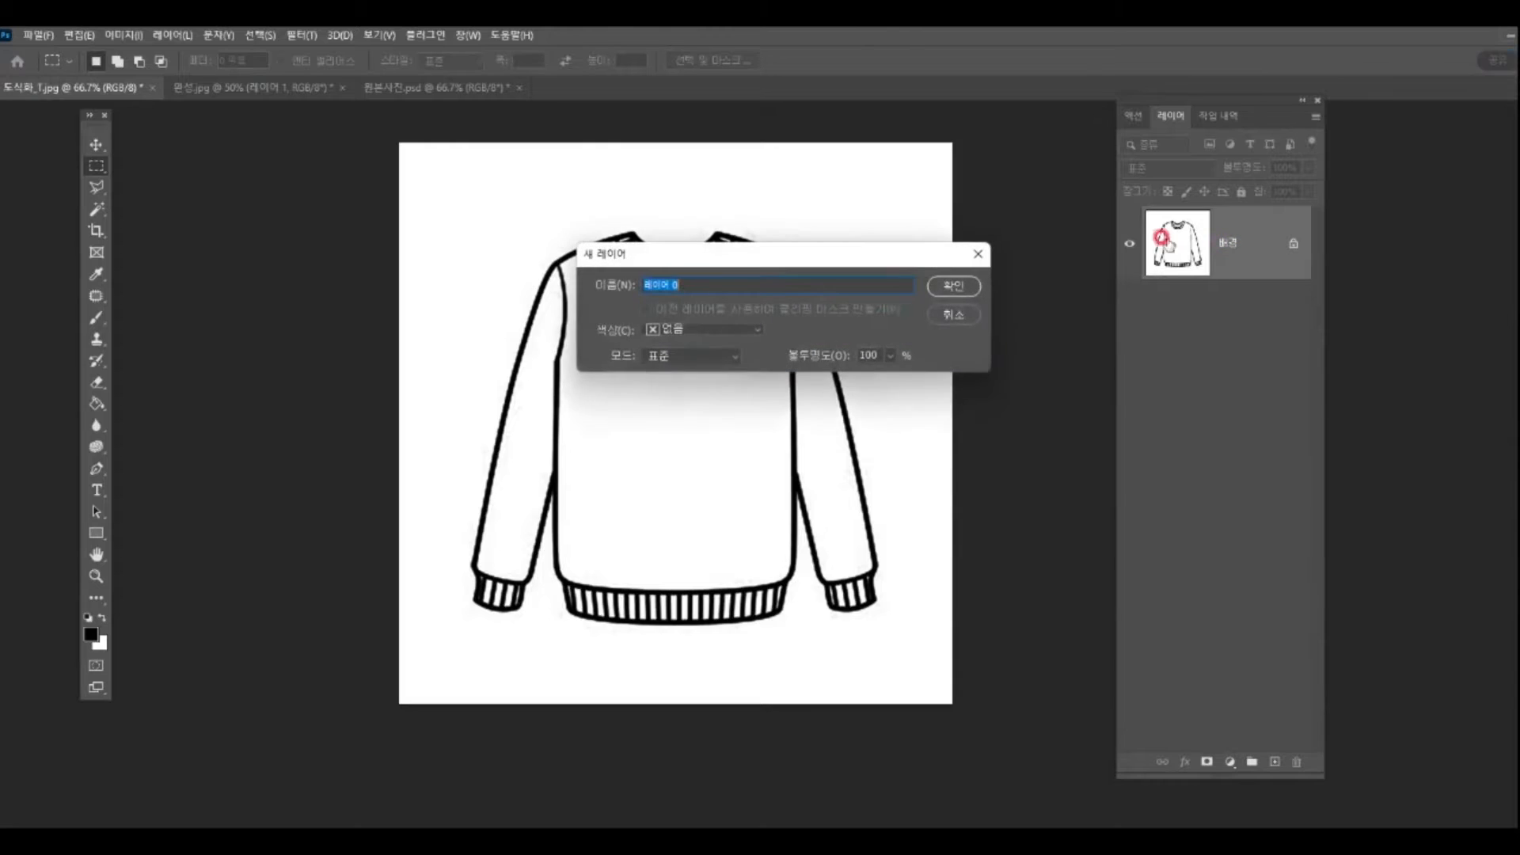
pyautogui.click(946, 287)
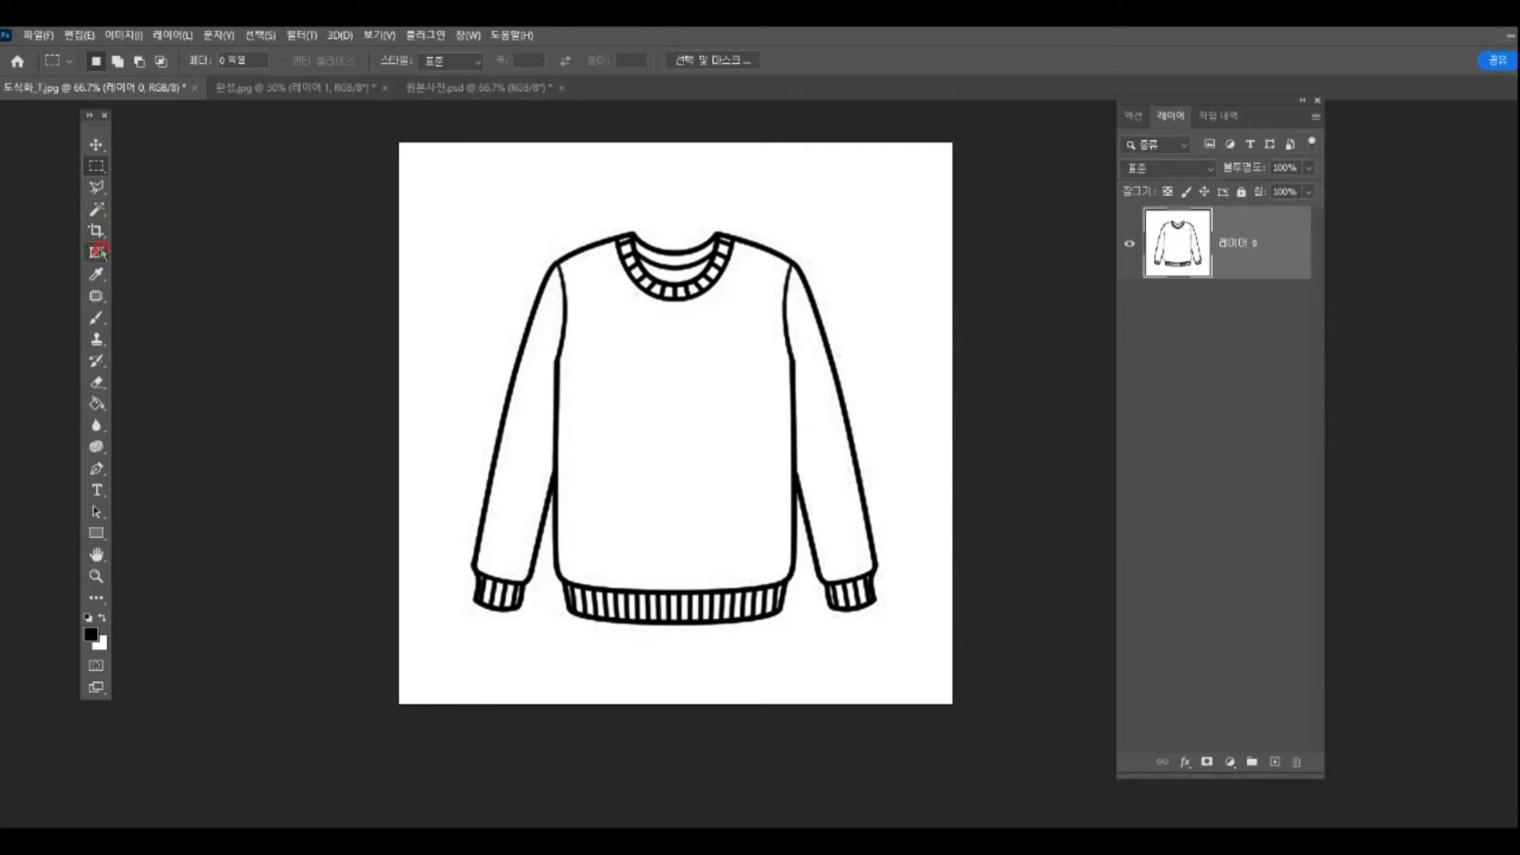
# Step: Select the white area surrounding the sweater with the Magic Wand, delete it to transparency and clear the selection
pyautogui.click(96, 208)
pyautogui.click(584, 217)
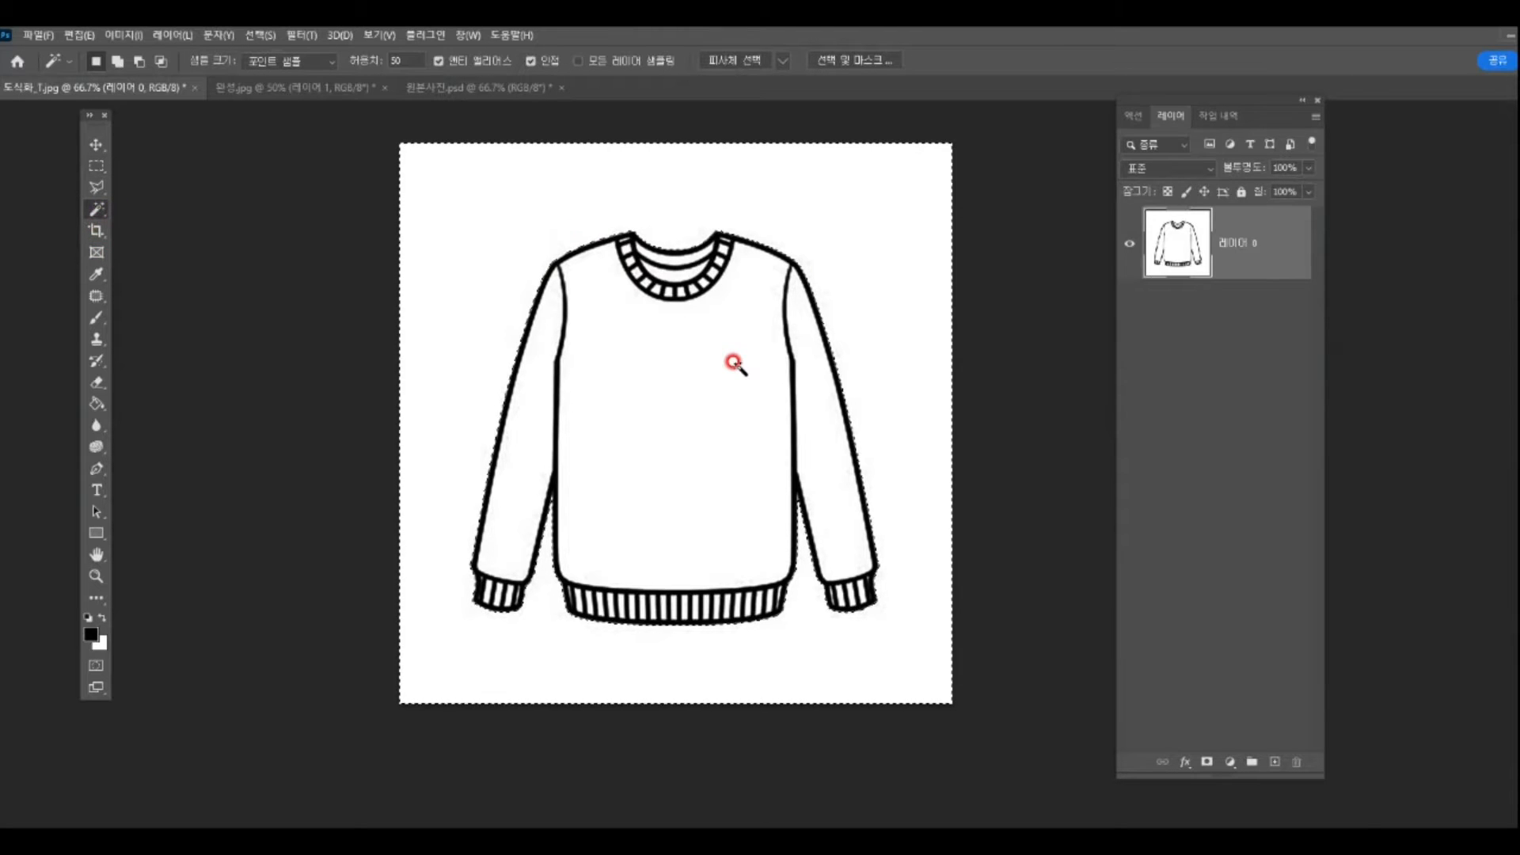
pyautogui.press('Delete')
pyautogui.hotkey('ctrl', 'd')
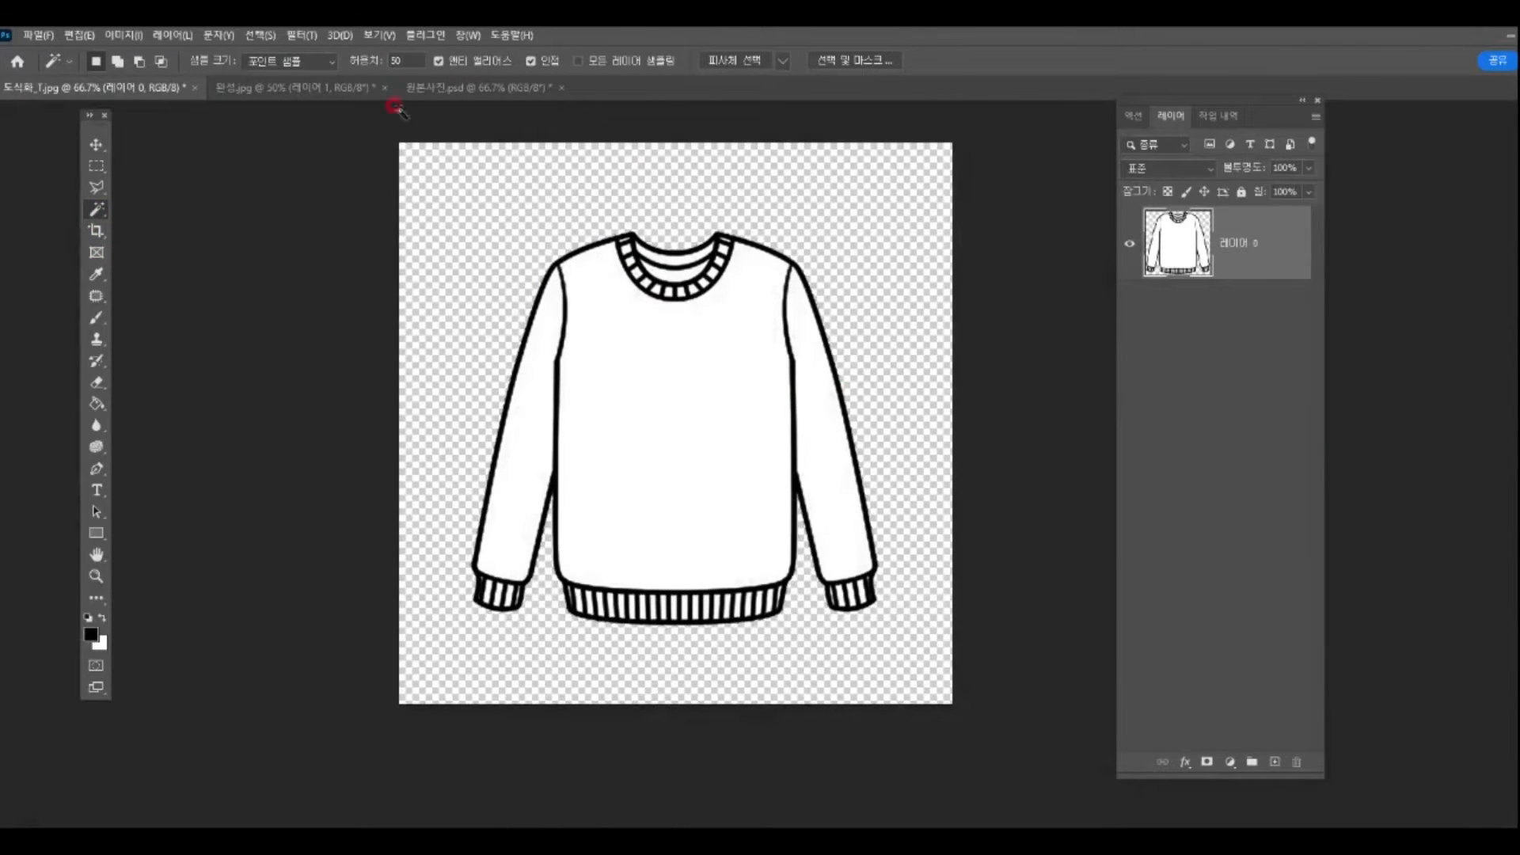
# Step: Outline the sweater's right sleeve and part of the adjoining shoulder with the Polygonal Lasso and copy it to a new layer
pyautogui.click(96, 187)
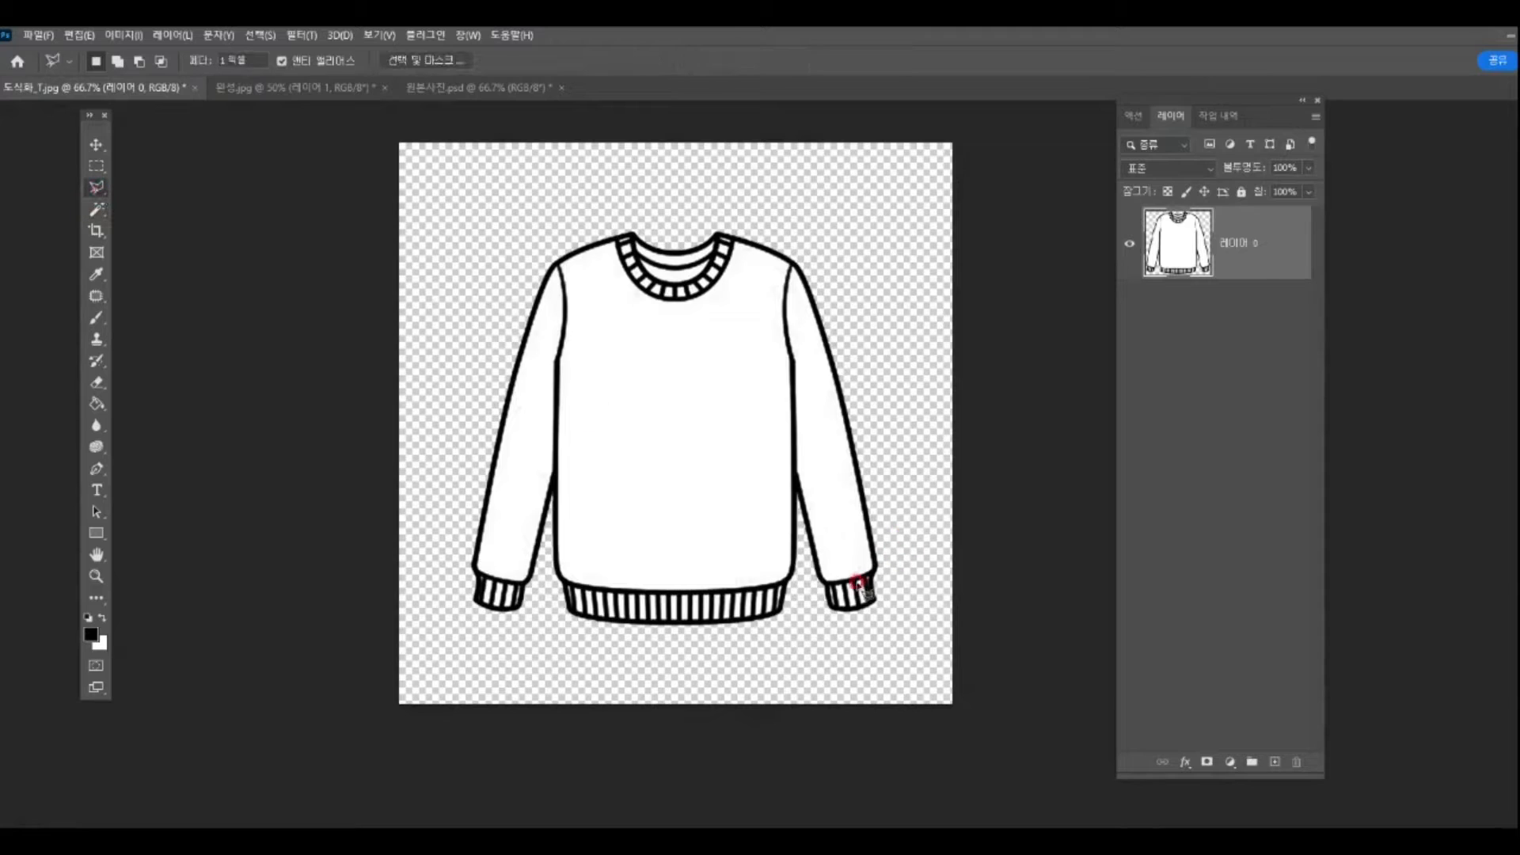
pyautogui.click(804, 585)
pyautogui.click(789, 475)
pyautogui.click(744, 360)
pyautogui.click(740, 261)
pyautogui.click(780, 224)
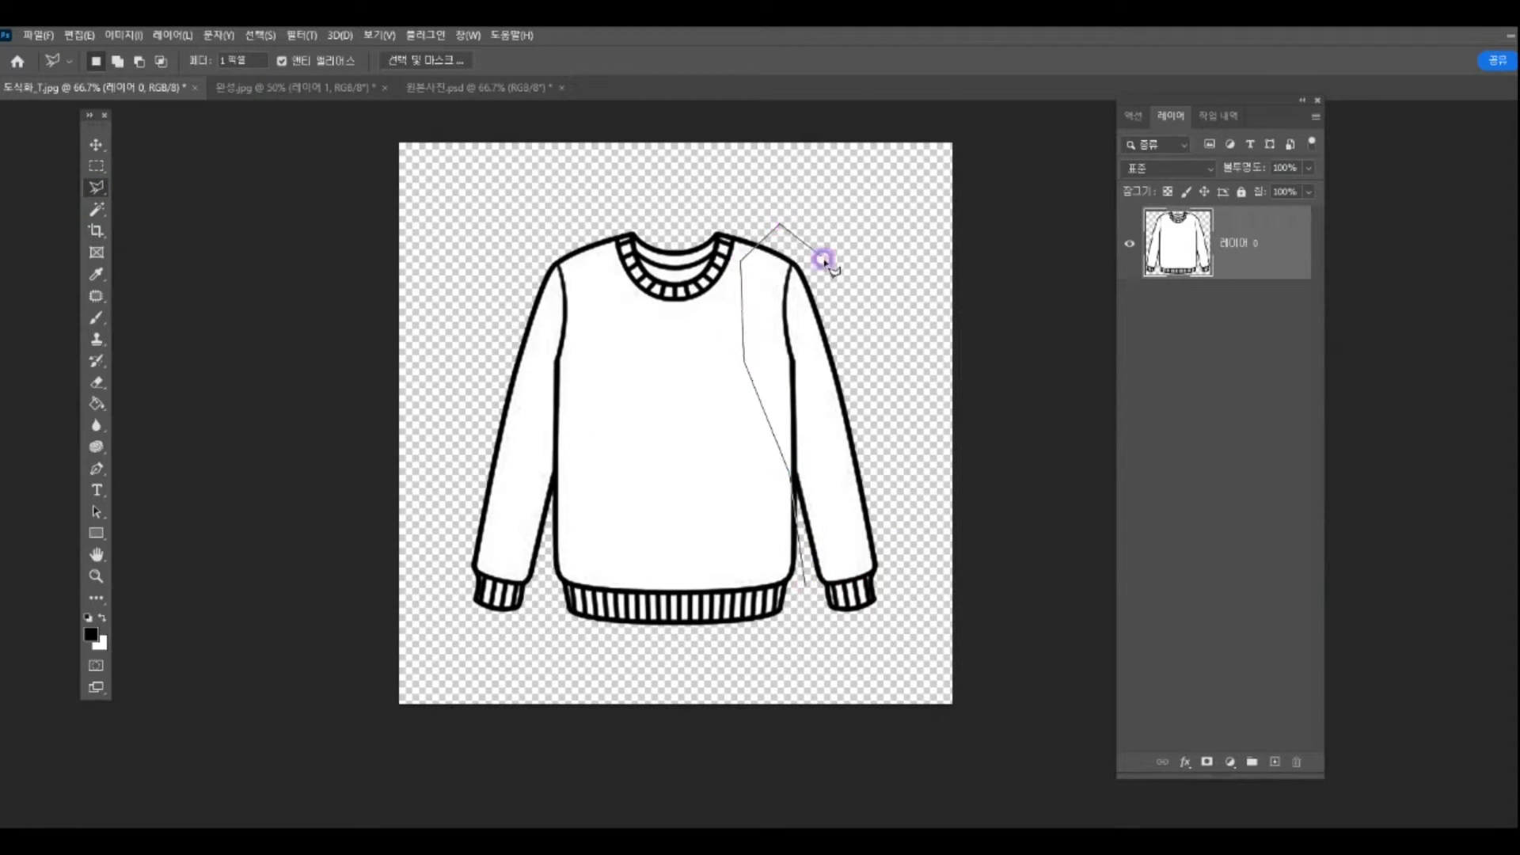
pyautogui.click(824, 261)
pyautogui.click(889, 596)
pyautogui.click(878, 627)
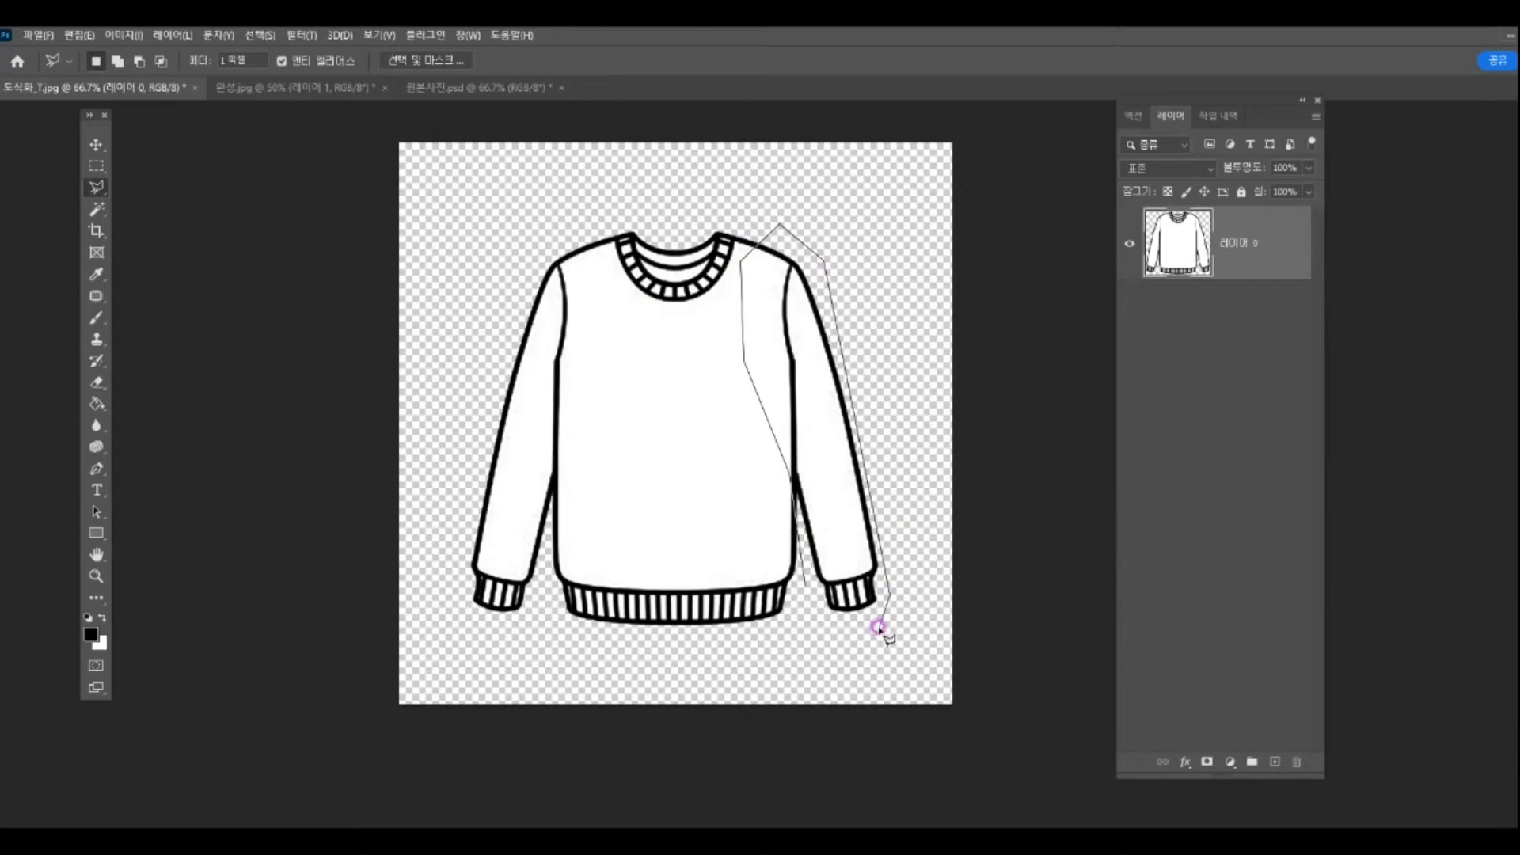
pyautogui.doubleClick(812, 615)
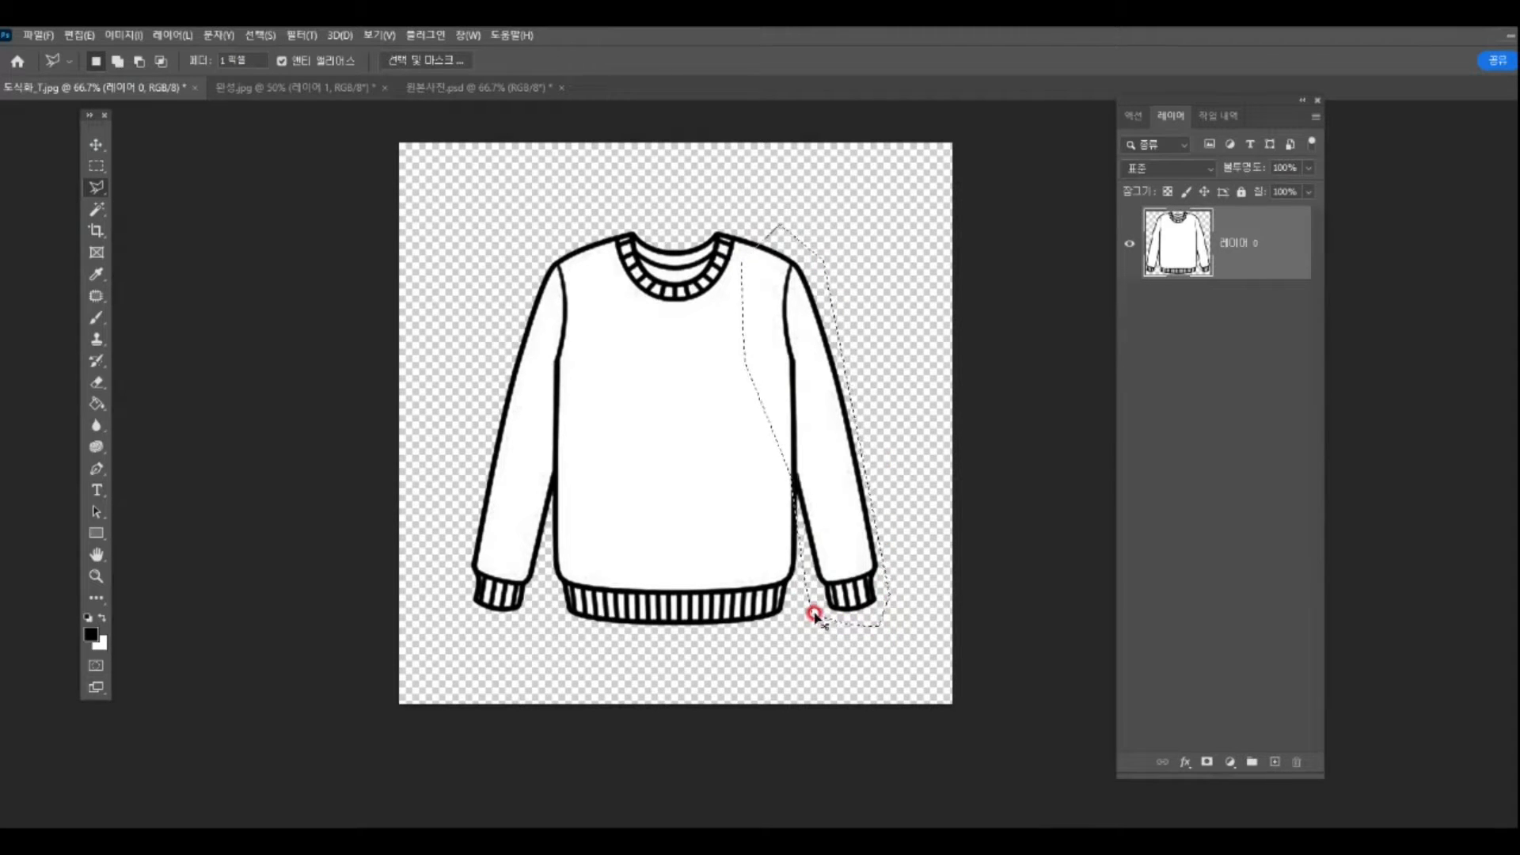
pyautogui.hotkey('ctrl', 'j')
# Step: Align the copied sleeve with the original drawing and place its layer beneath the sweater layer
pyautogui.click(1129, 242)
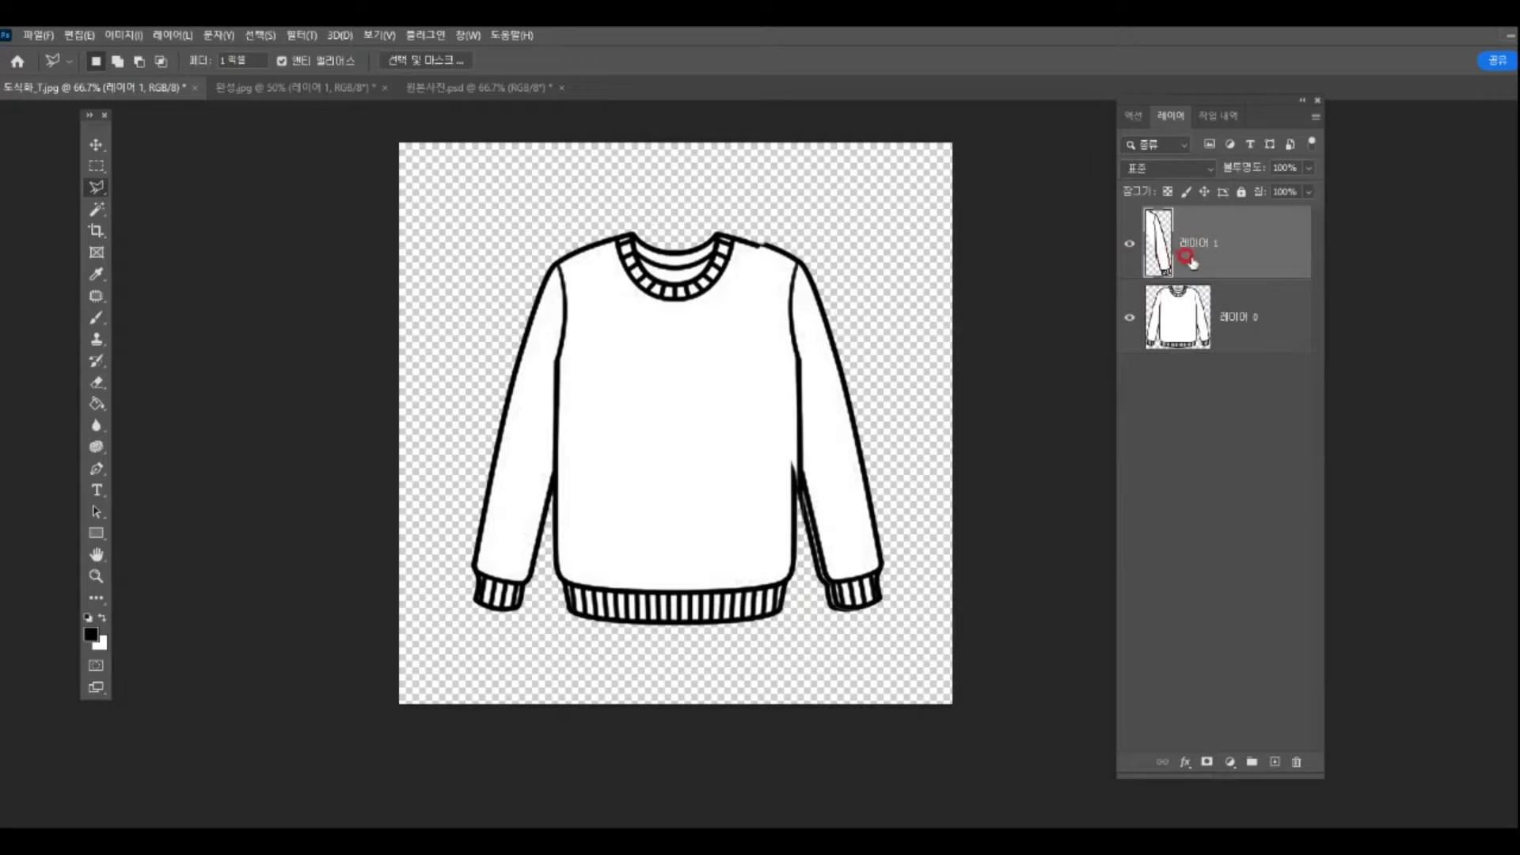
pyautogui.moveTo(828, 420); pyautogui.dragTo(824, 423)
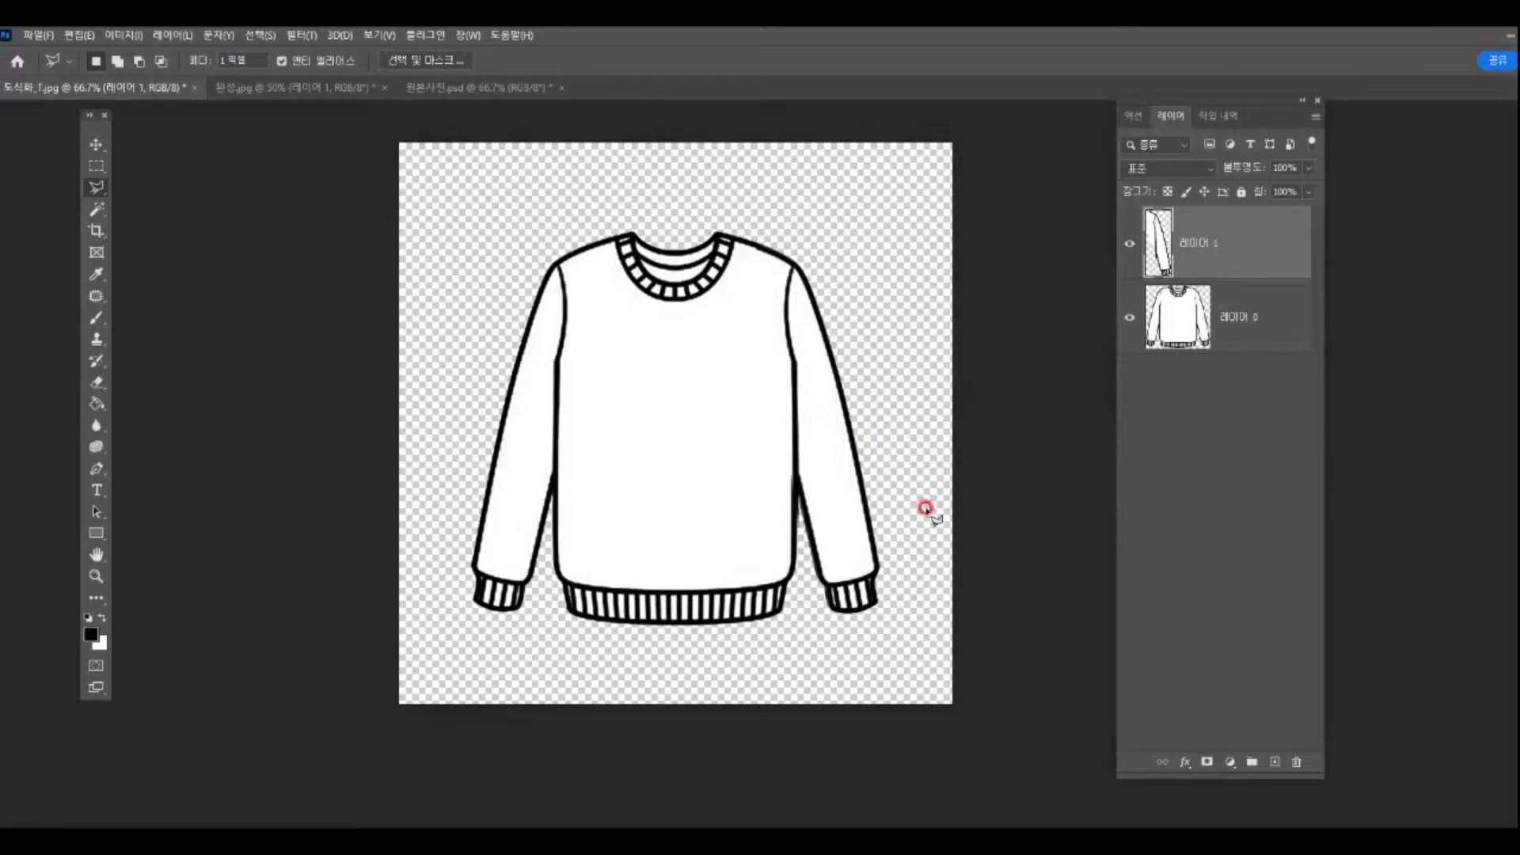
pyautogui.click(1205, 251)
pyautogui.moveTo(1217, 261); pyautogui.dragTo(1203, 365)
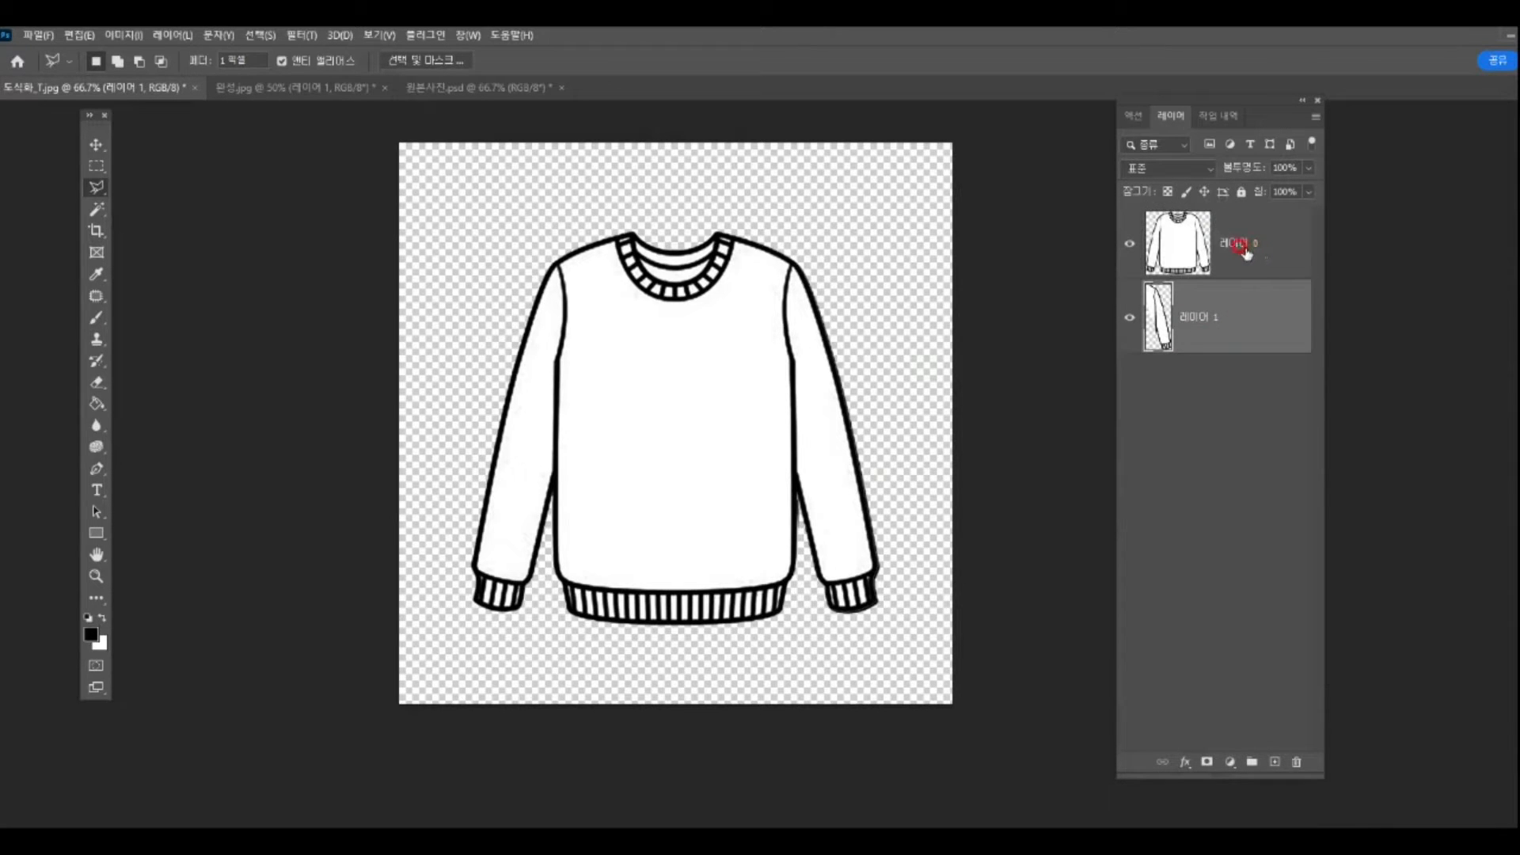
# Step: Hide the copied sleeve layer and cut the left sleeve off the sweater layer along the armhole and side seam
pyautogui.click(1129, 318)
pyautogui.click(1200, 244)
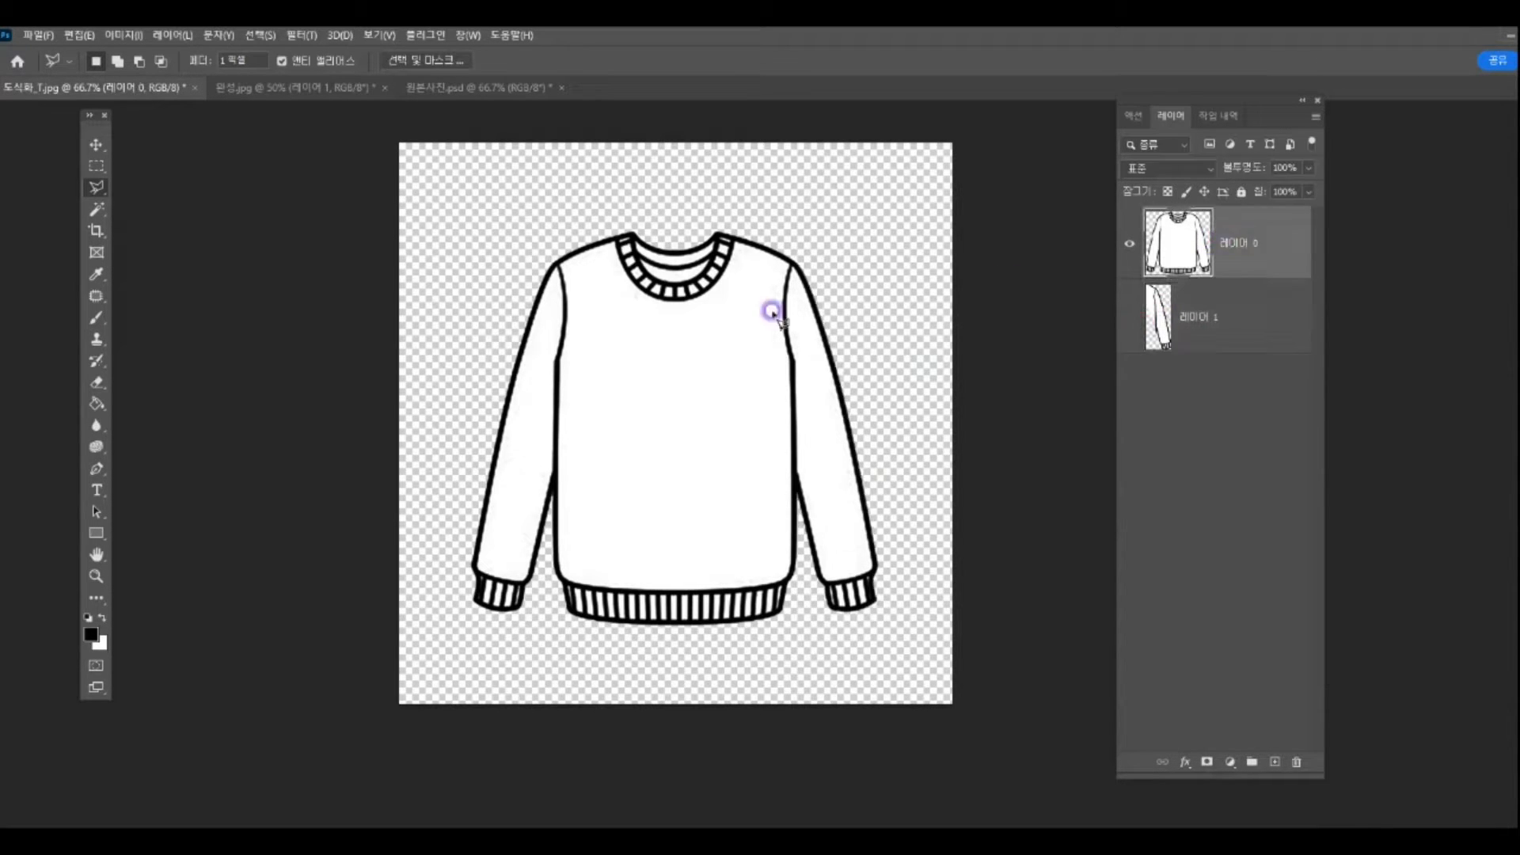
pyautogui.click(547, 521)
pyautogui.click(555, 481)
pyautogui.click(550, 382)
pyautogui.click(555, 319)
pyautogui.click(556, 256)
pyautogui.click(432, 315)
pyautogui.click(423, 653)
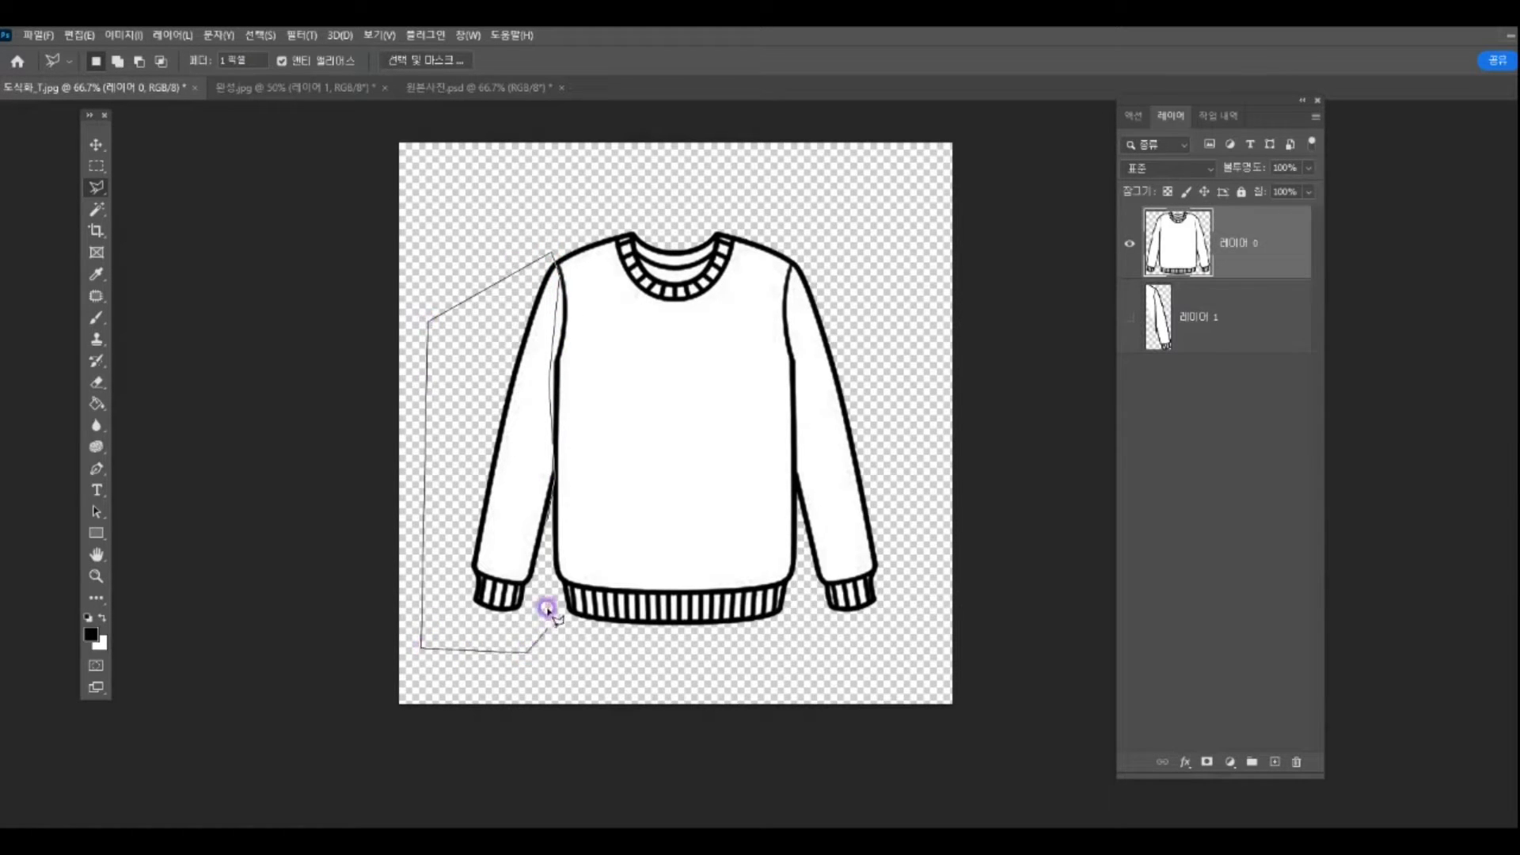
pyautogui.click(548, 605)
pyautogui.press('Delete')
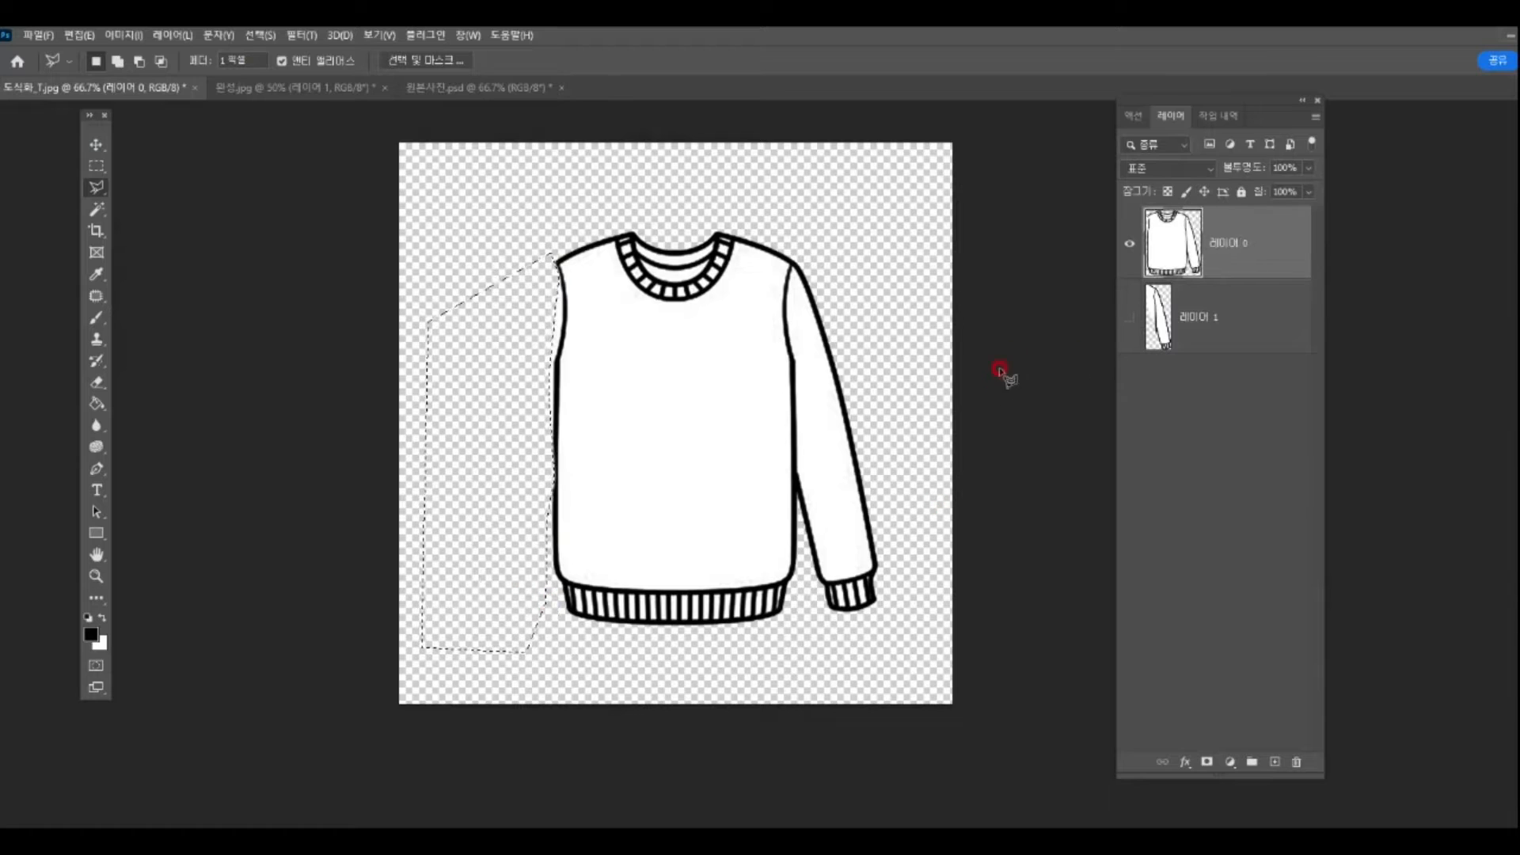
# Step: Cut the right sleeve off the sweater layer along the armhole and side seam with the Polygonal Lasso, leaving nothing selected
pyautogui.click(781, 594)
pyautogui.click(801, 467)
pyautogui.click(801, 346)
pyautogui.click(790, 293)
pyautogui.click(792, 254)
pyautogui.click(857, 255)
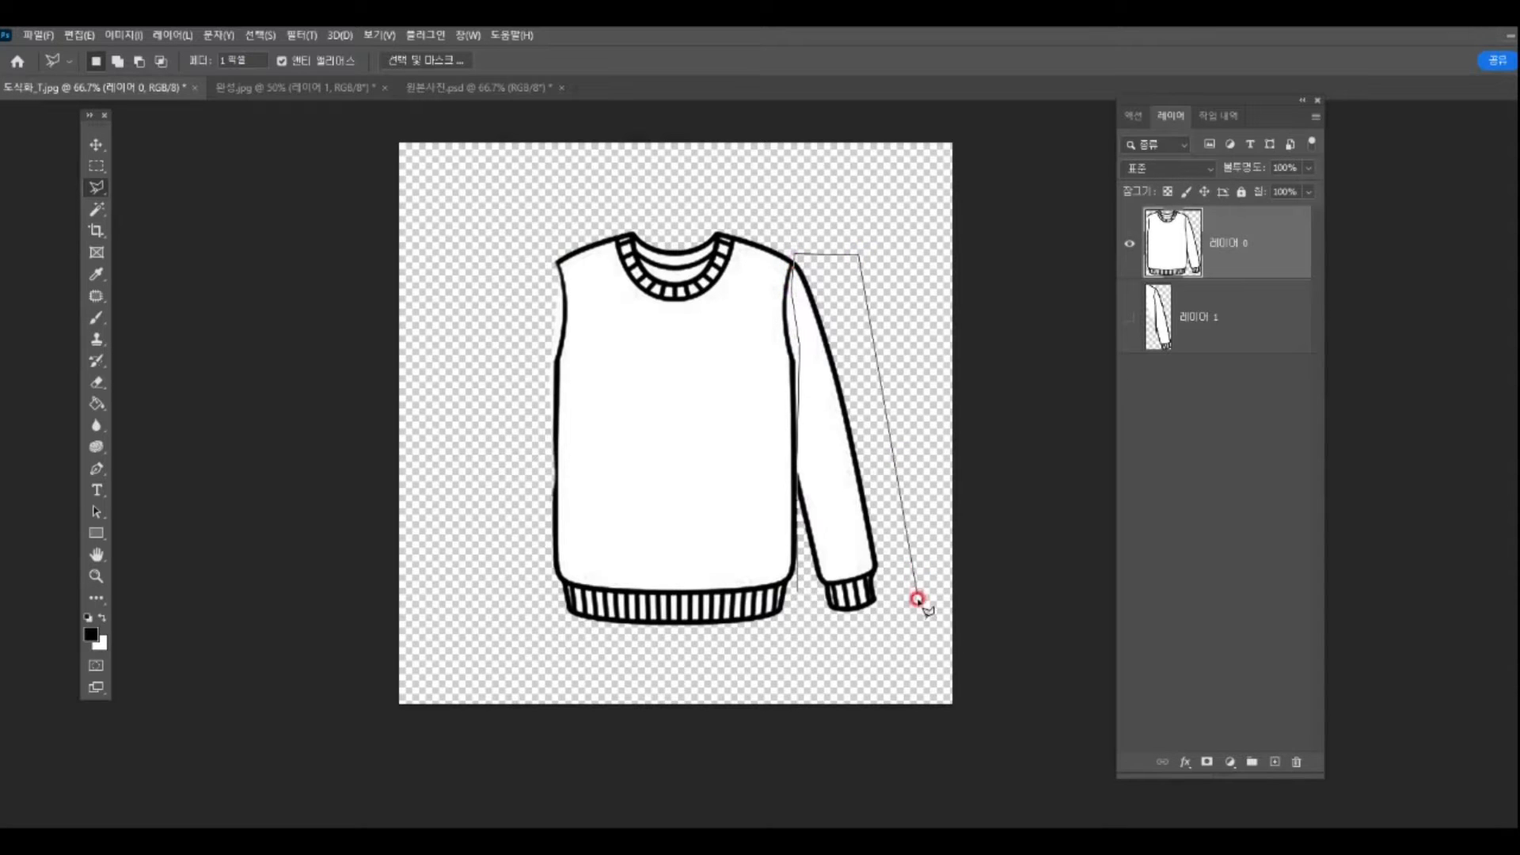
pyautogui.click(917, 600)
pyautogui.click(882, 647)
pyautogui.click(821, 638)
pyautogui.doubleClick(821, 620)
pyautogui.press('Delete')
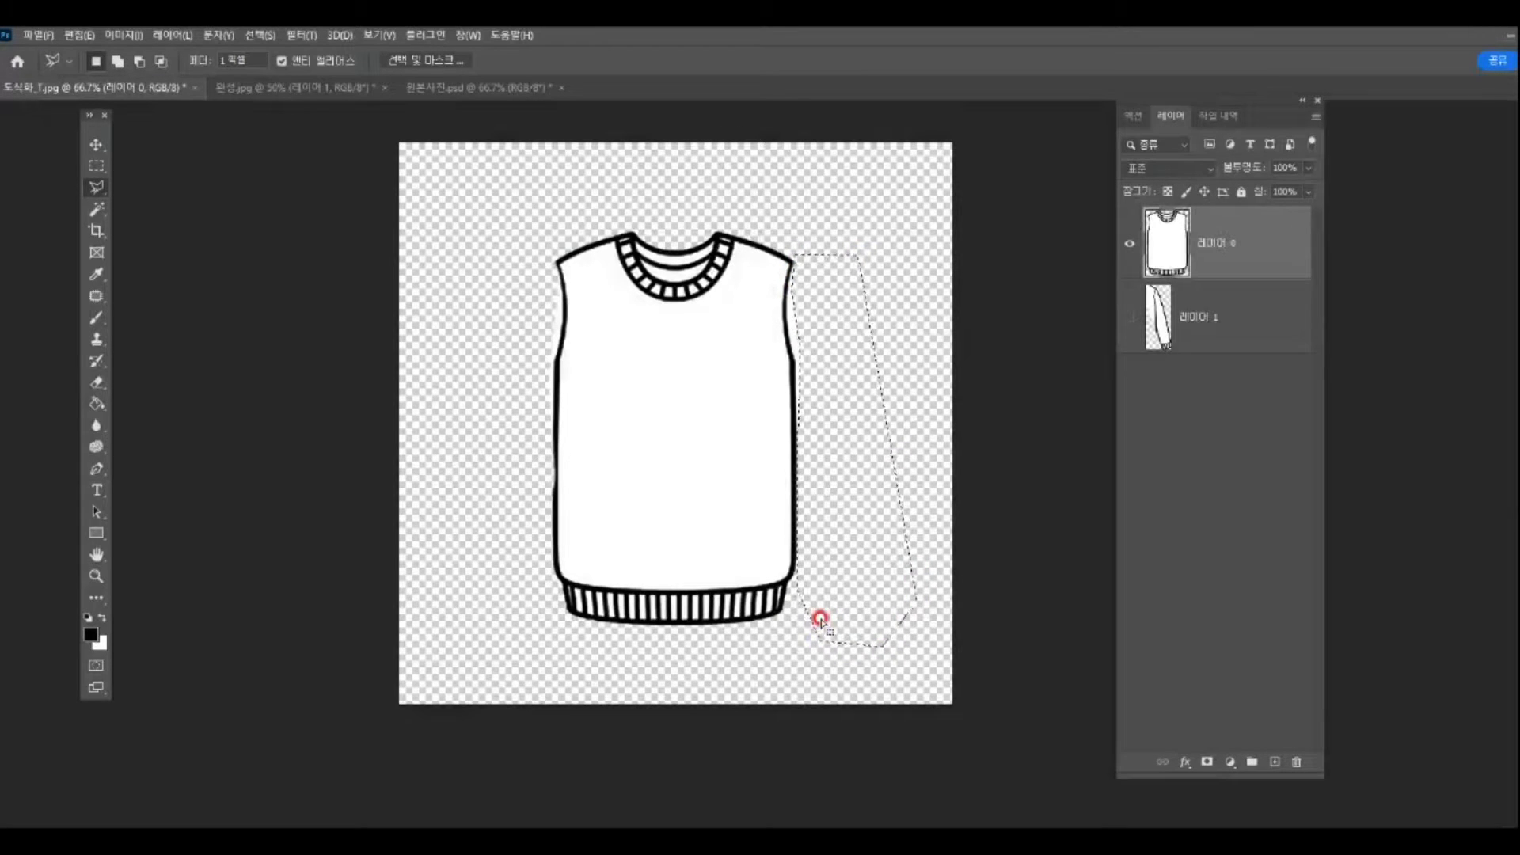
pyautogui.hotkey('ctrl', 'd')
# Step: Remove the leftover white fringe outside the body's left armhole with the Magic Wand
pyautogui.click(95, 575)
pyautogui.click(650, 392)
pyautogui.click(594, 272)
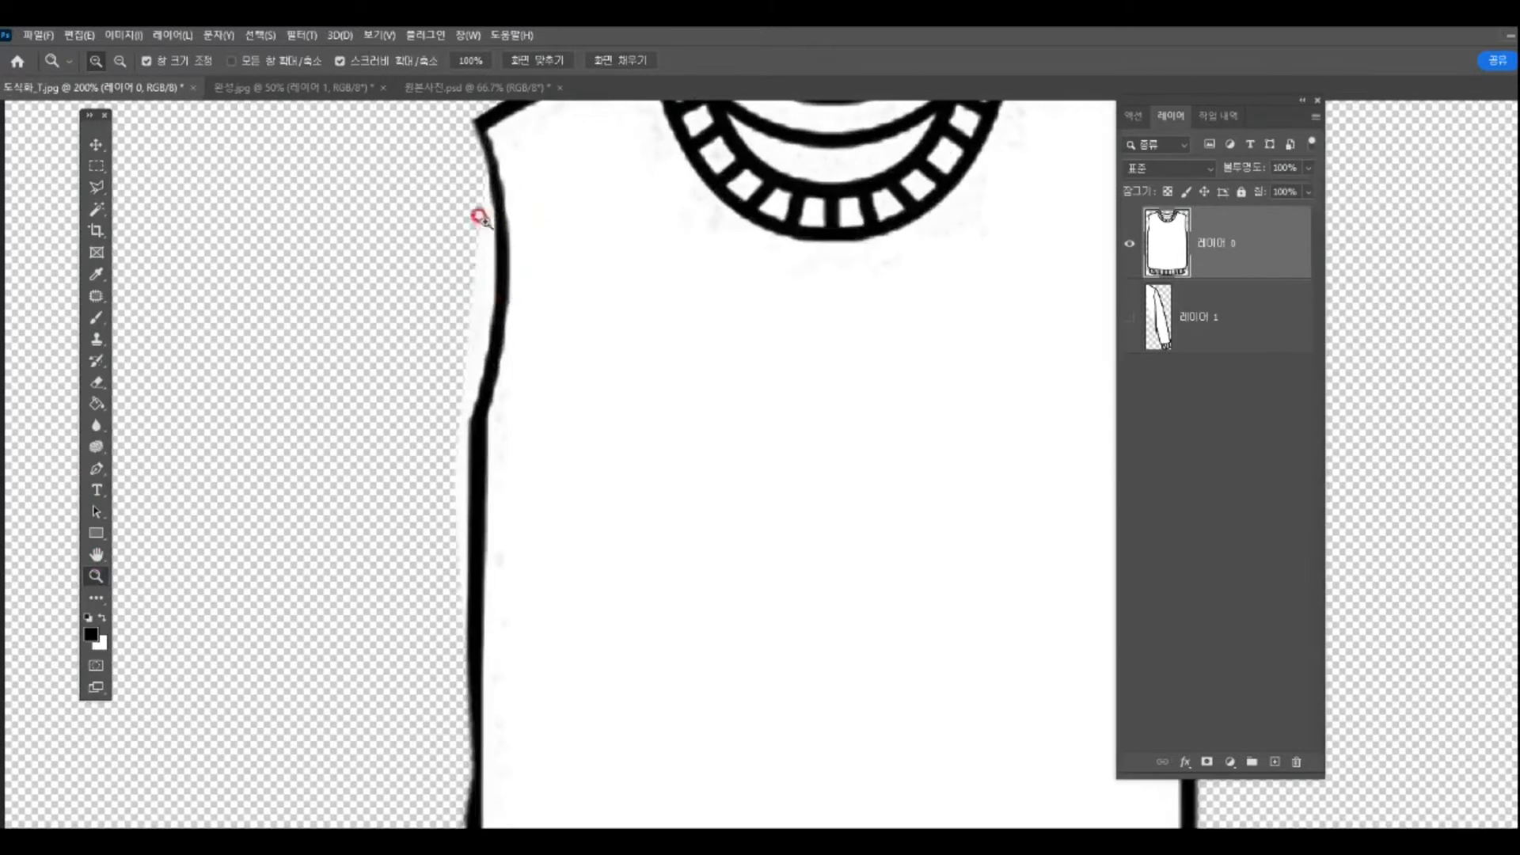
pyautogui.click(97, 211)
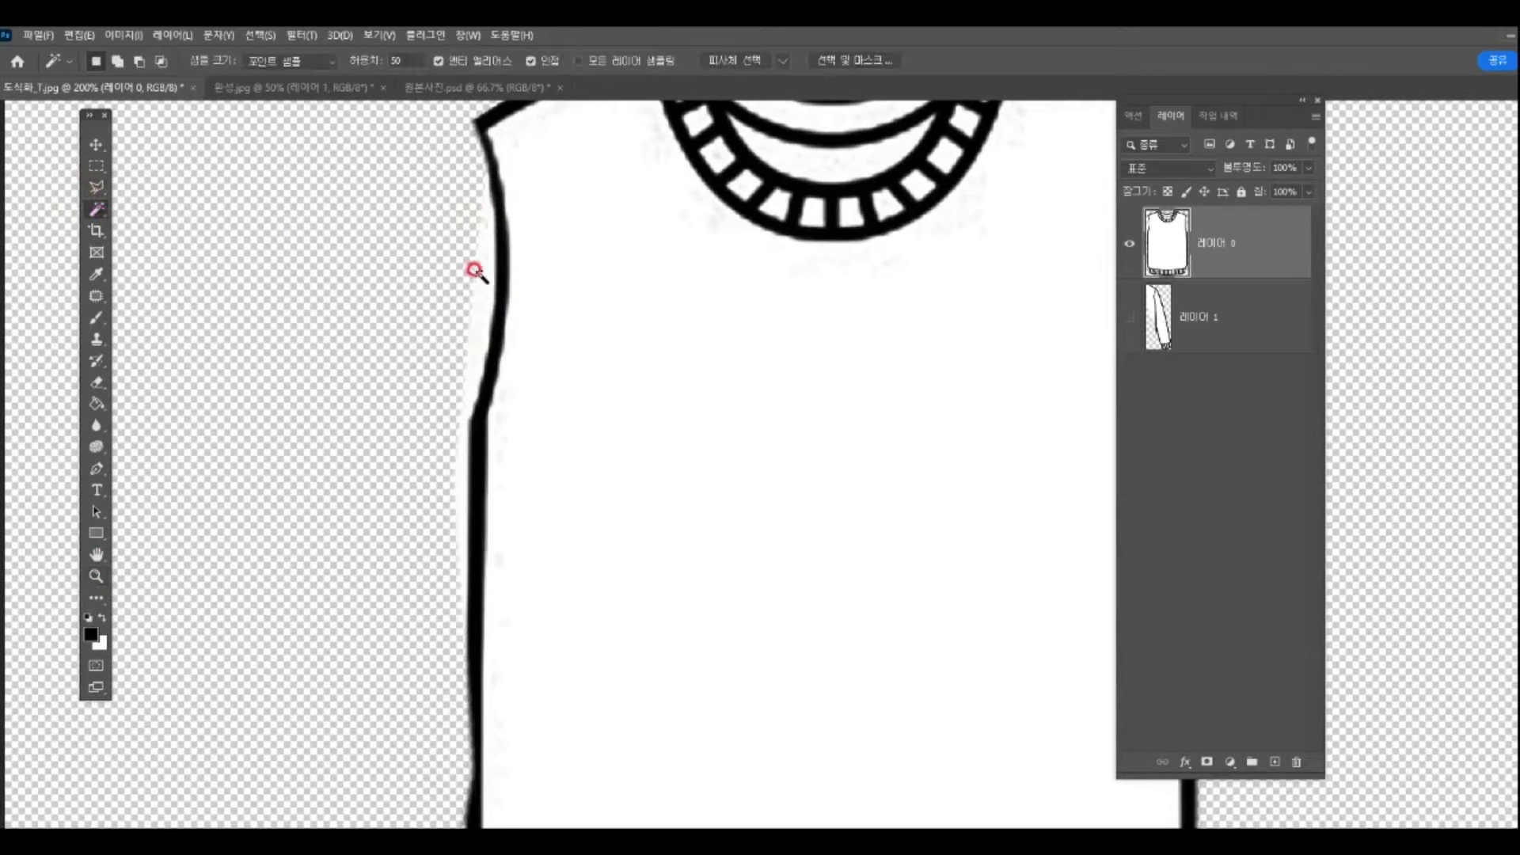
pyautogui.click(482, 282)
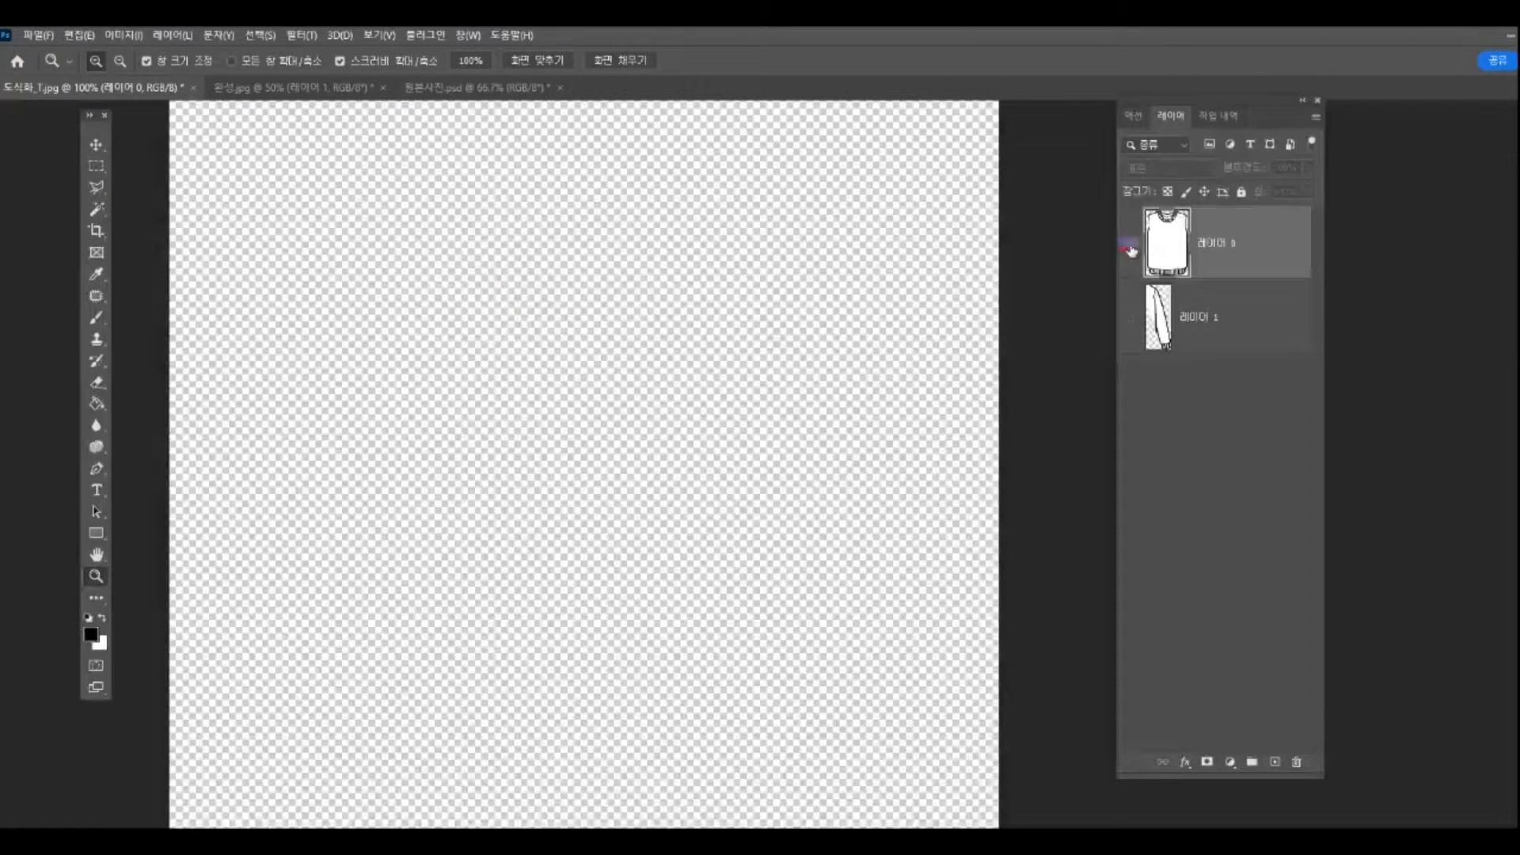
# Step: Display only the sleeve layer and delete the stray line remnant below the underarm with the Polygonal Lasso
pyautogui.click(1130, 243)
pyautogui.click(1131, 315)
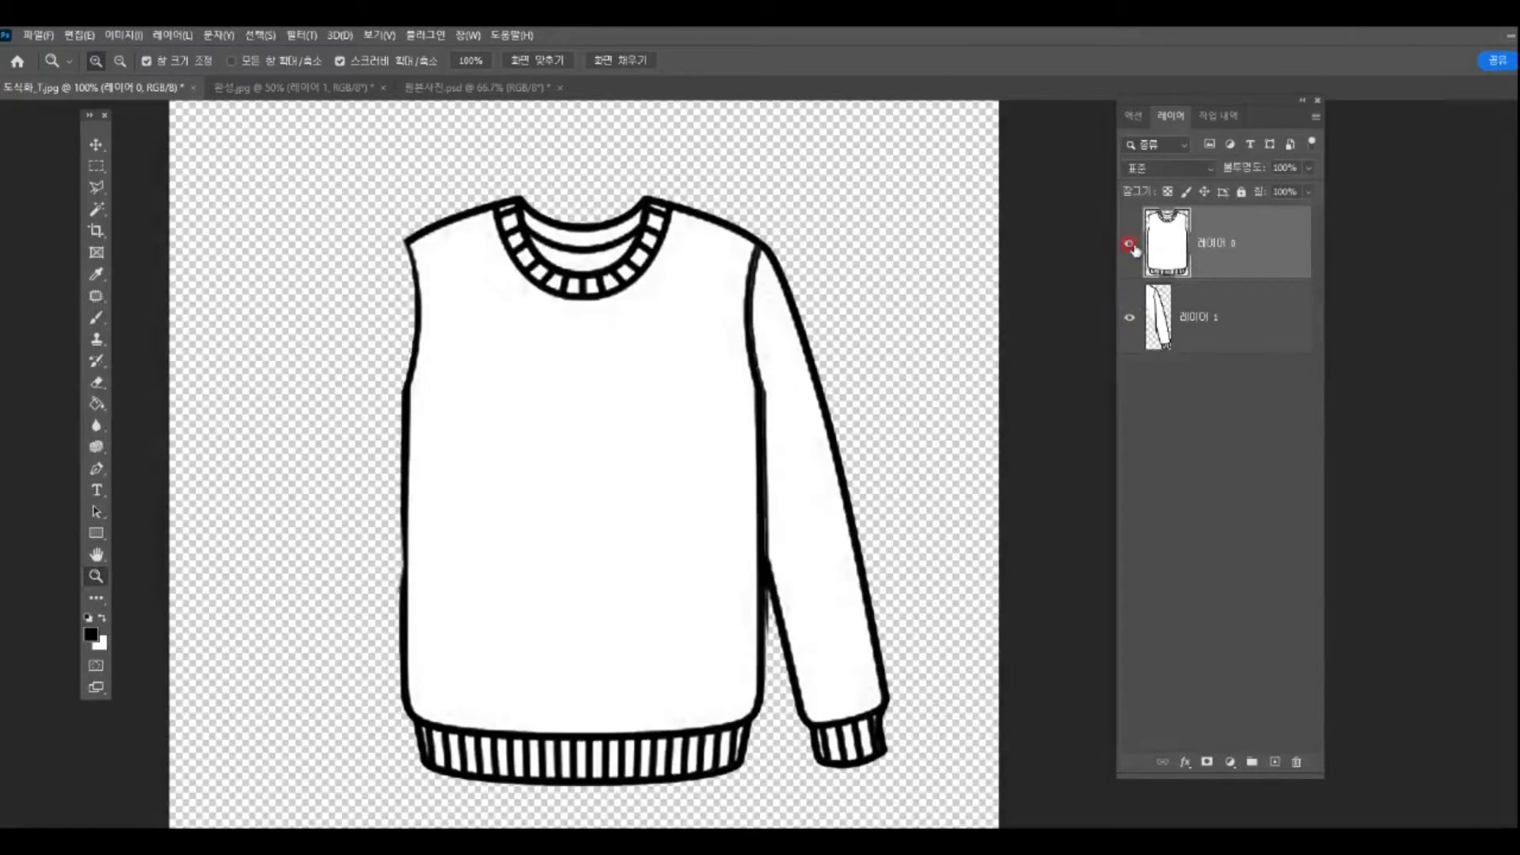
pyautogui.click(1130, 243)
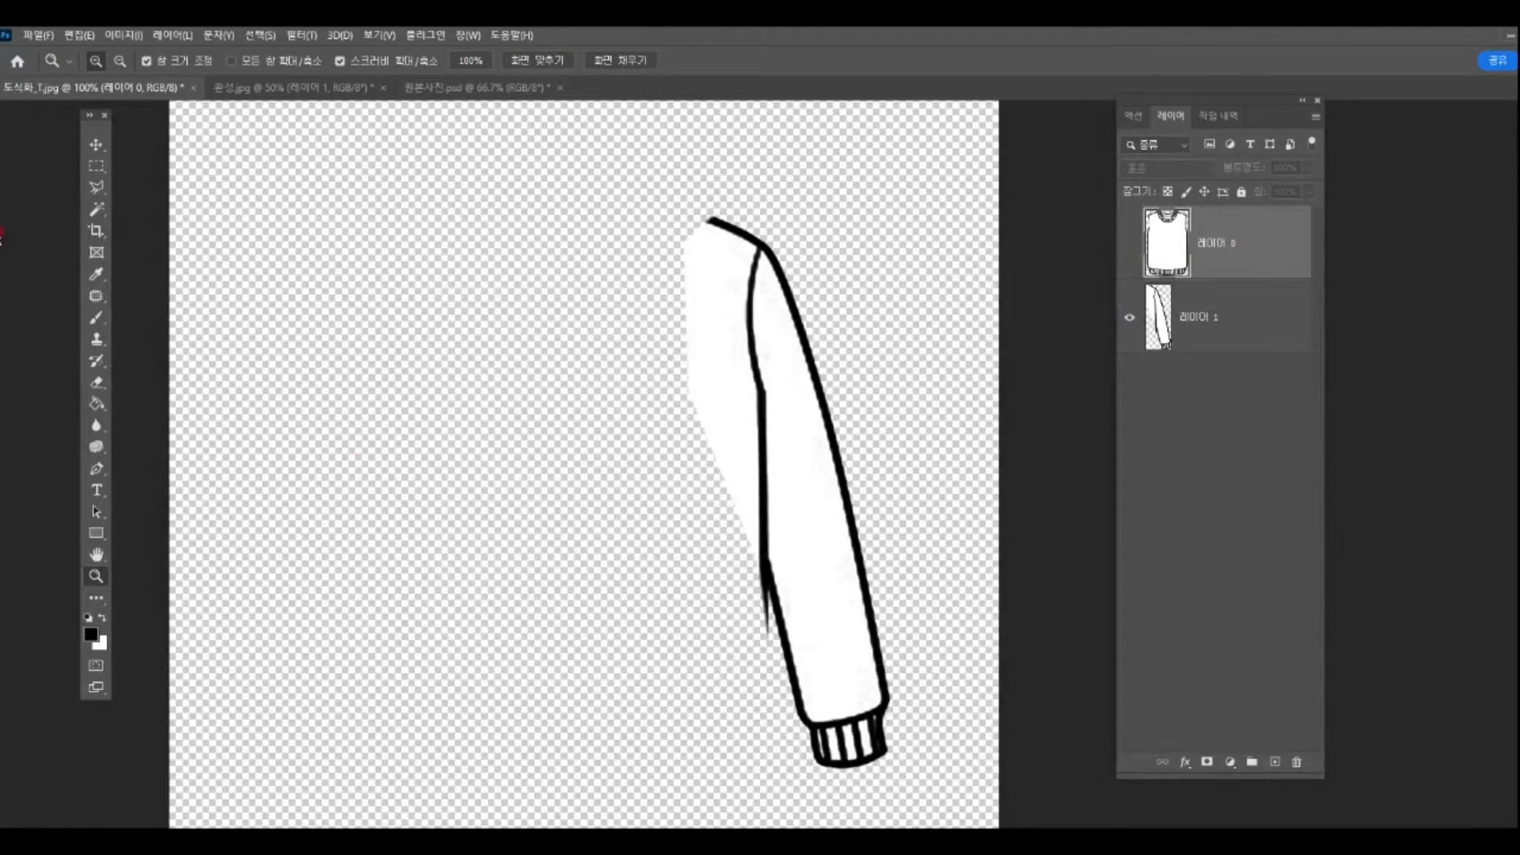
pyautogui.click(98, 189)
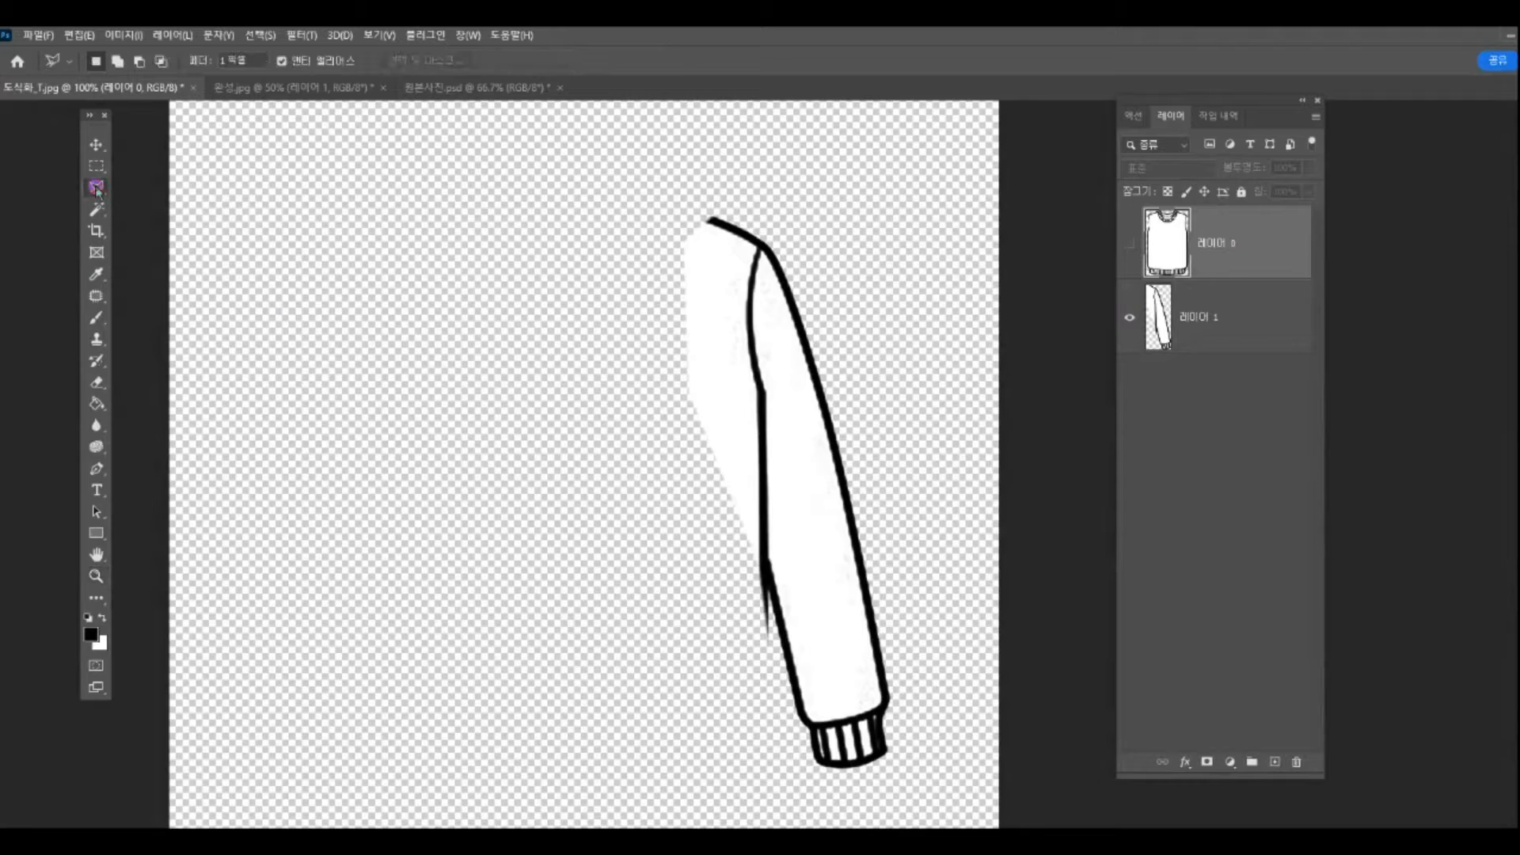
pyautogui.click(775, 633)
pyautogui.click(763, 561)
pyautogui.click(684, 464)
pyautogui.click(672, 633)
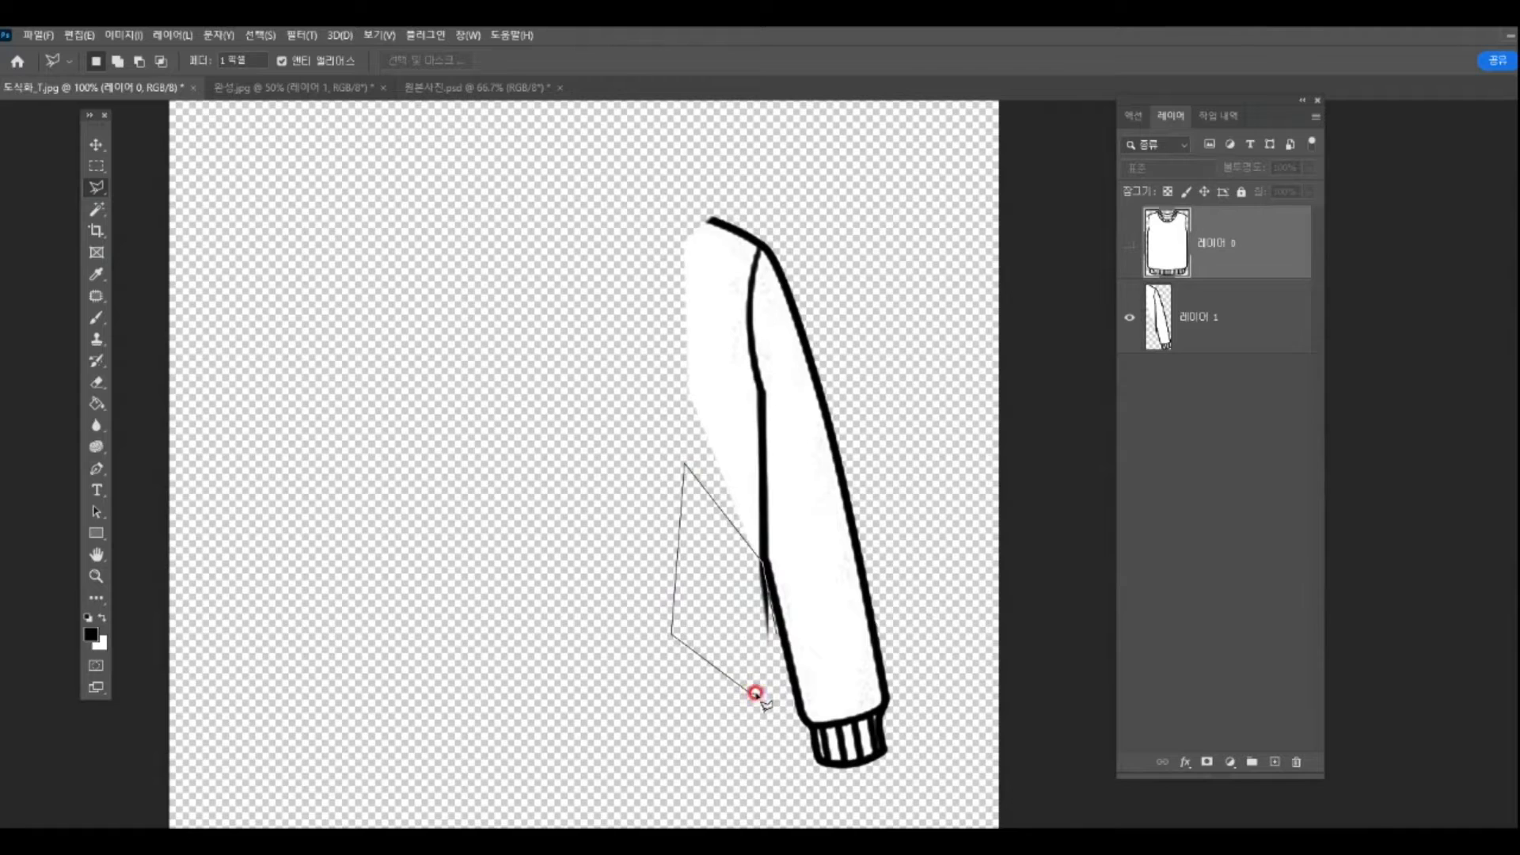
pyautogui.doubleClick(756, 693)
pyautogui.click(1265, 321)
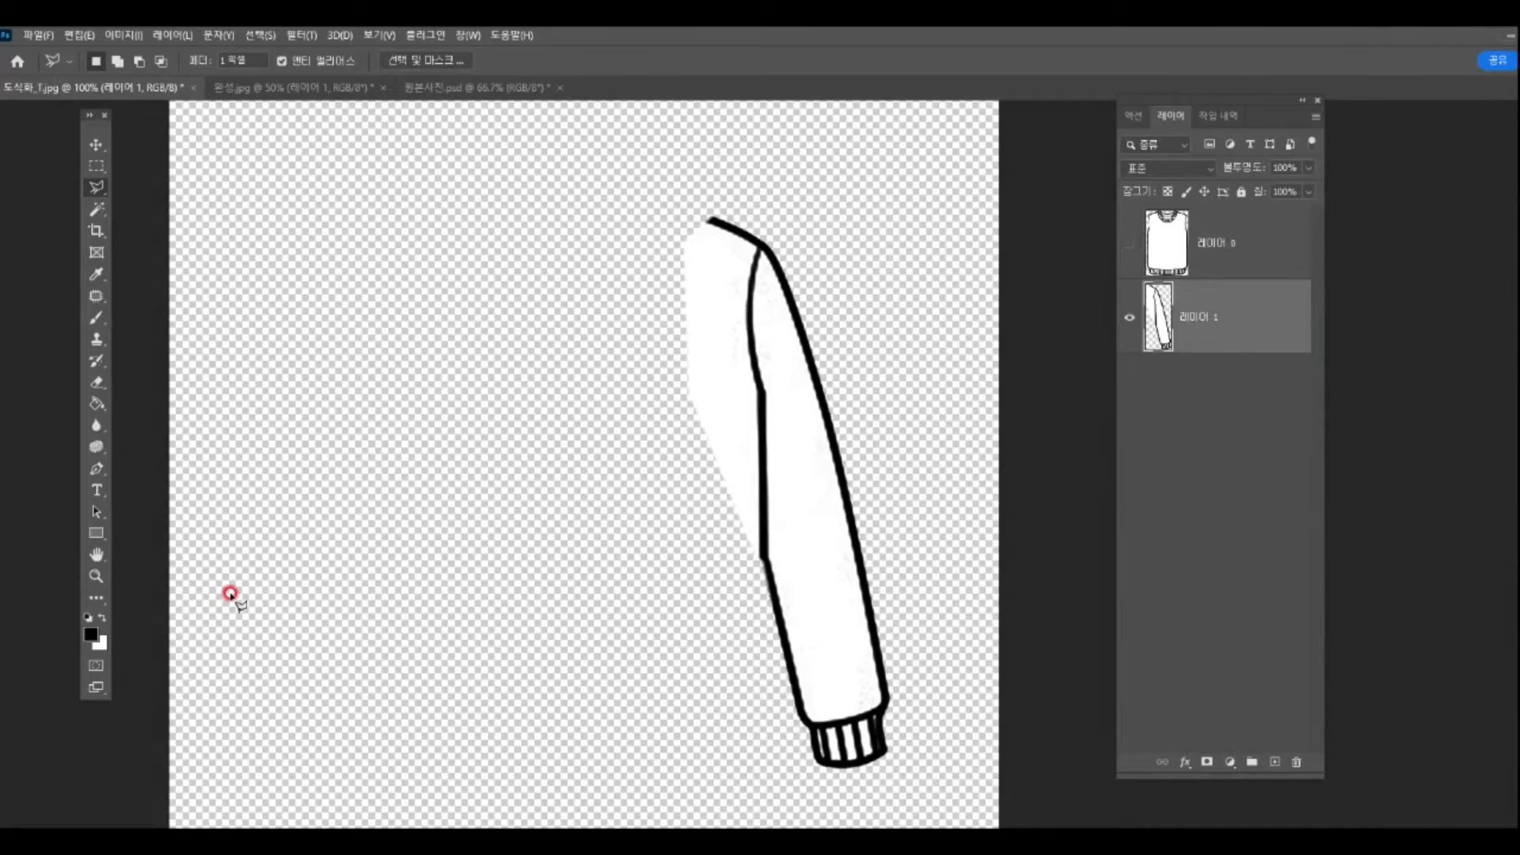
# Step: Load the sleeve layer's outline as a selection, invert it and fill it with white on a new layer
pyautogui.click(96, 576)
pyautogui.keyDown('alt'); pyautogui.click(617, 576); pyautogui.keyUp('alt')
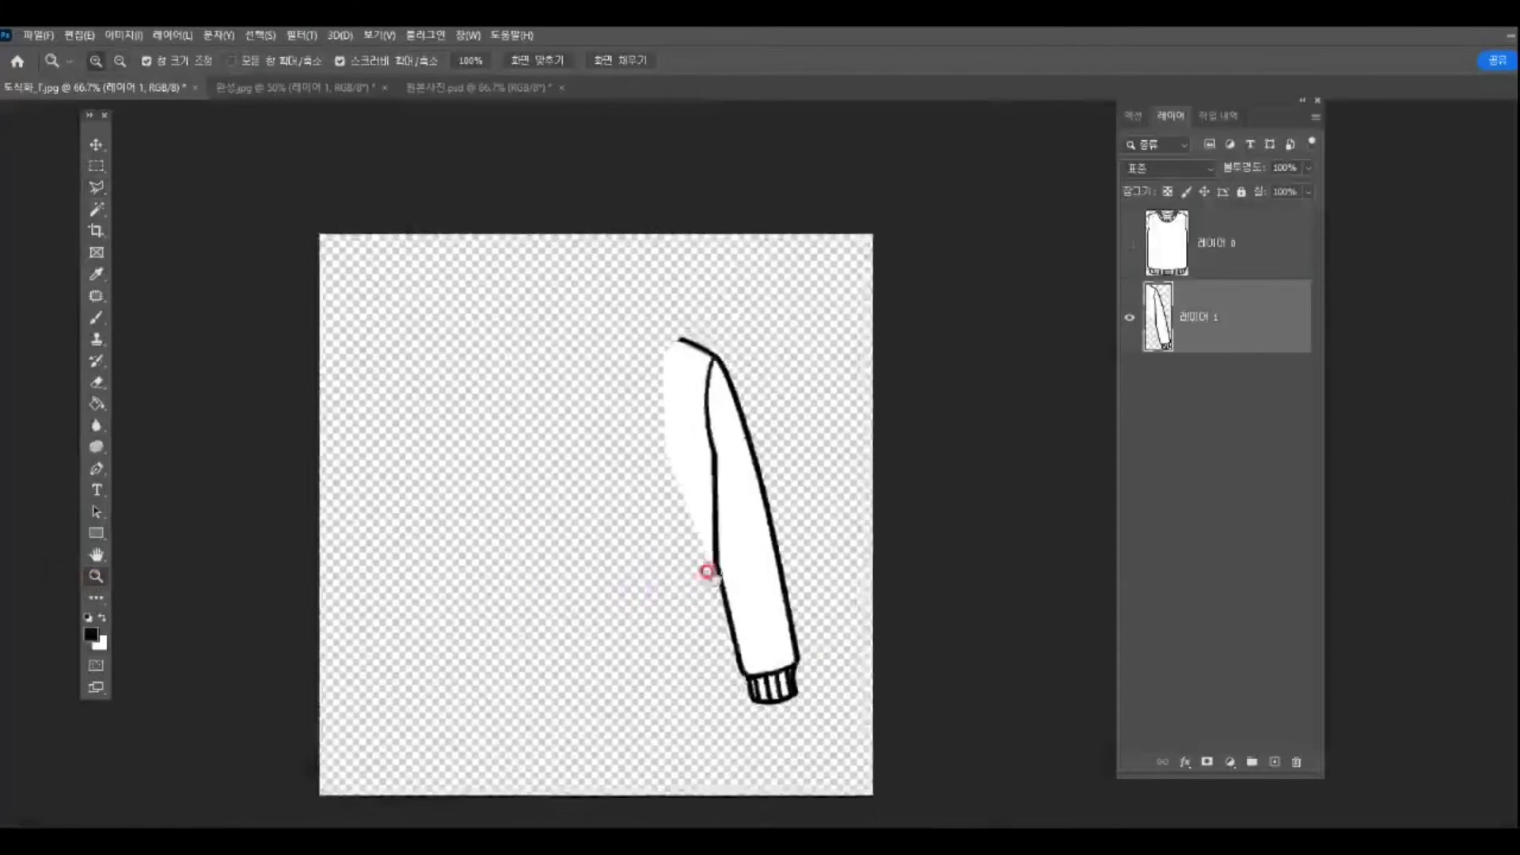
pyautogui.moveTo(710, 571); pyautogui.dragTo(739, 505)
pyautogui.keyDown('ctrl'); pyautogui.click(1155, 319); pyautogui.keyUp('ctrl')
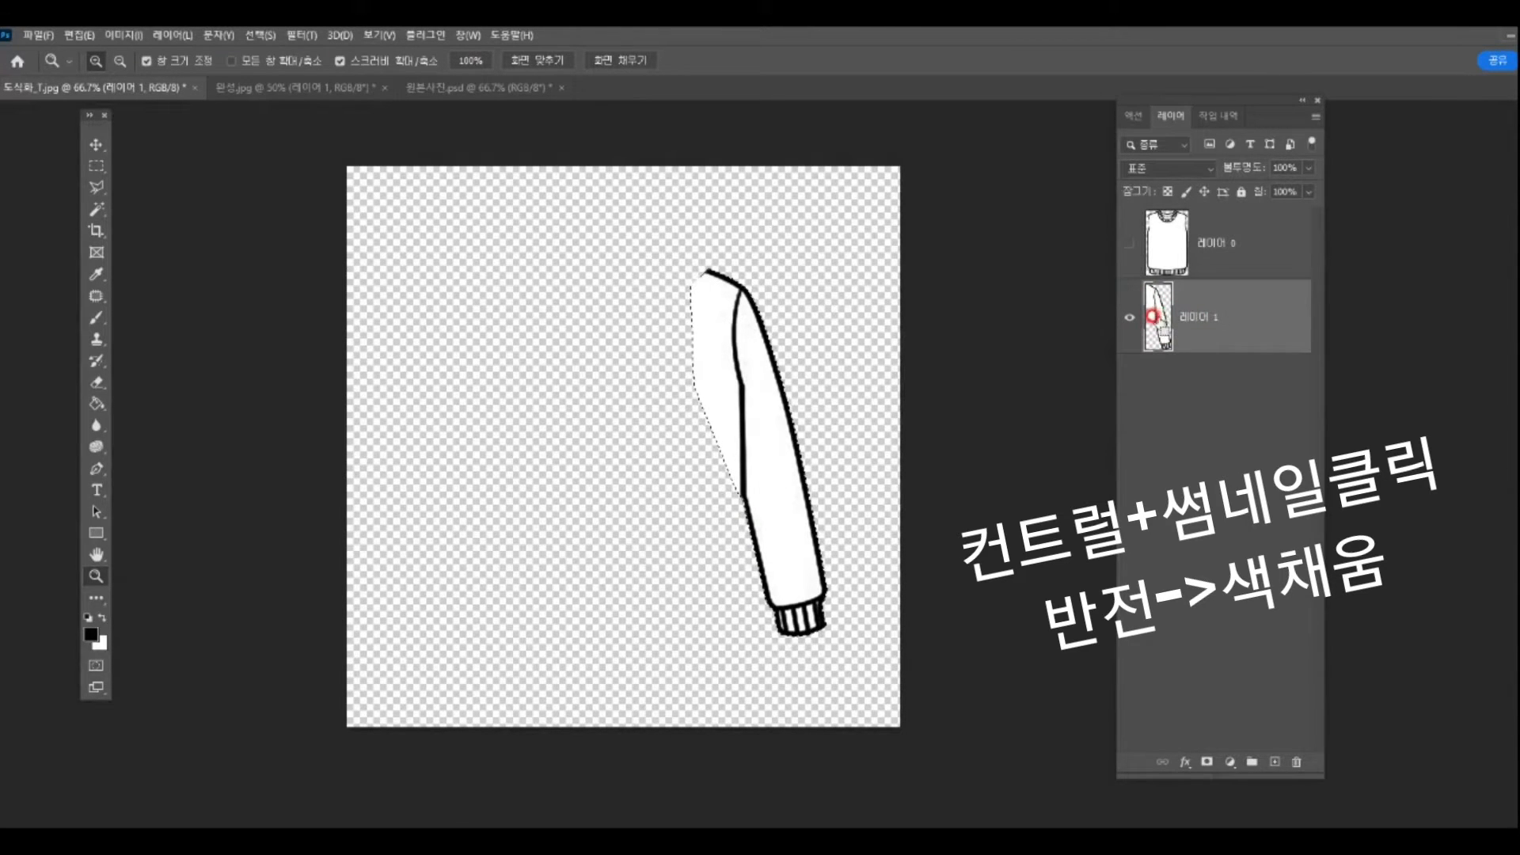
pyautogui.click(1266, 763)
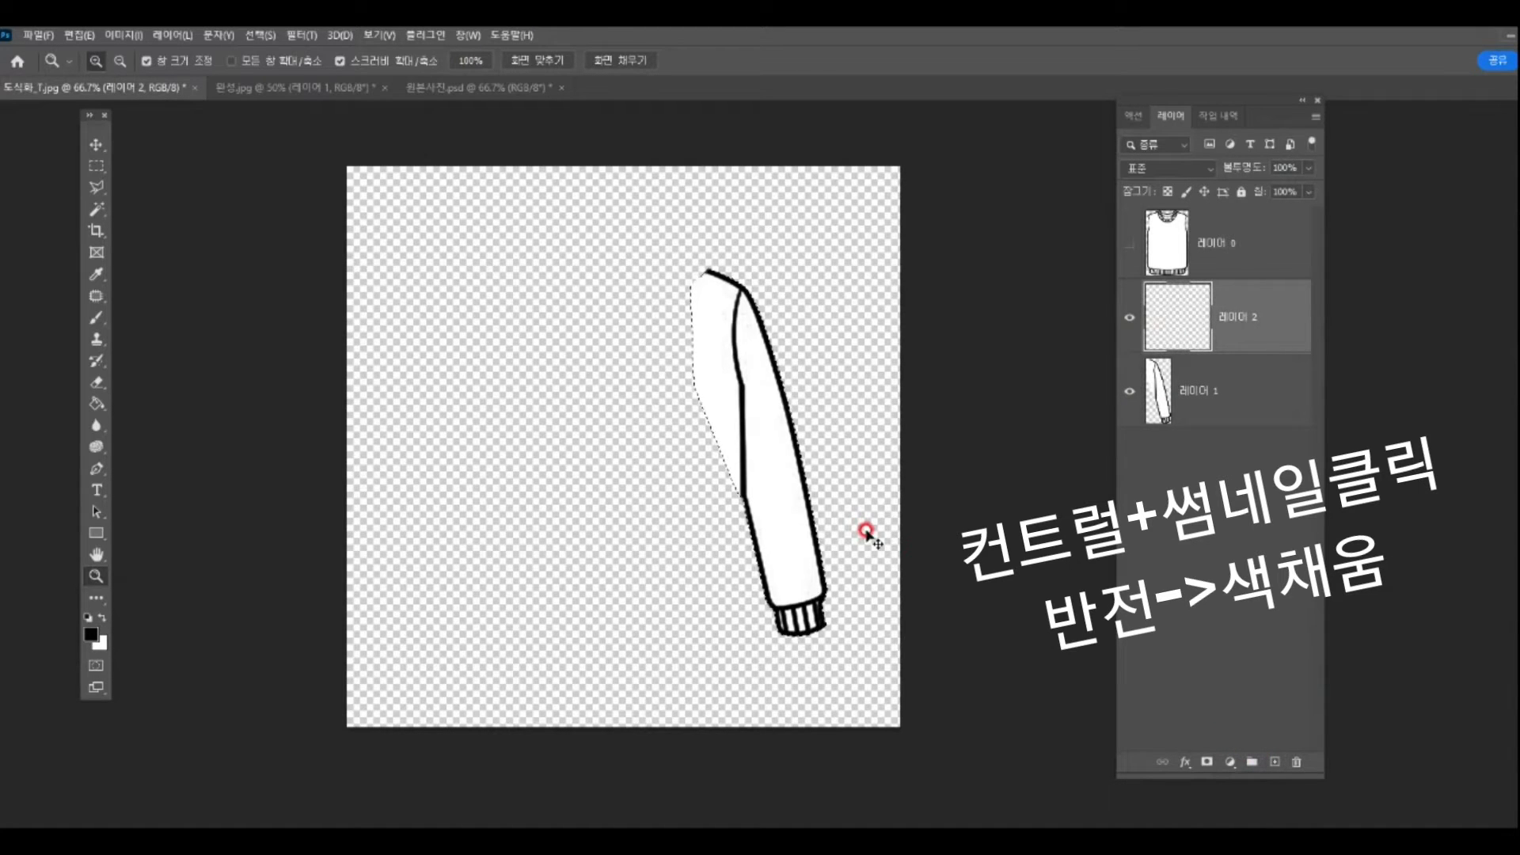
pyautogui.hotkey('ctrl', 'shift', 'i')
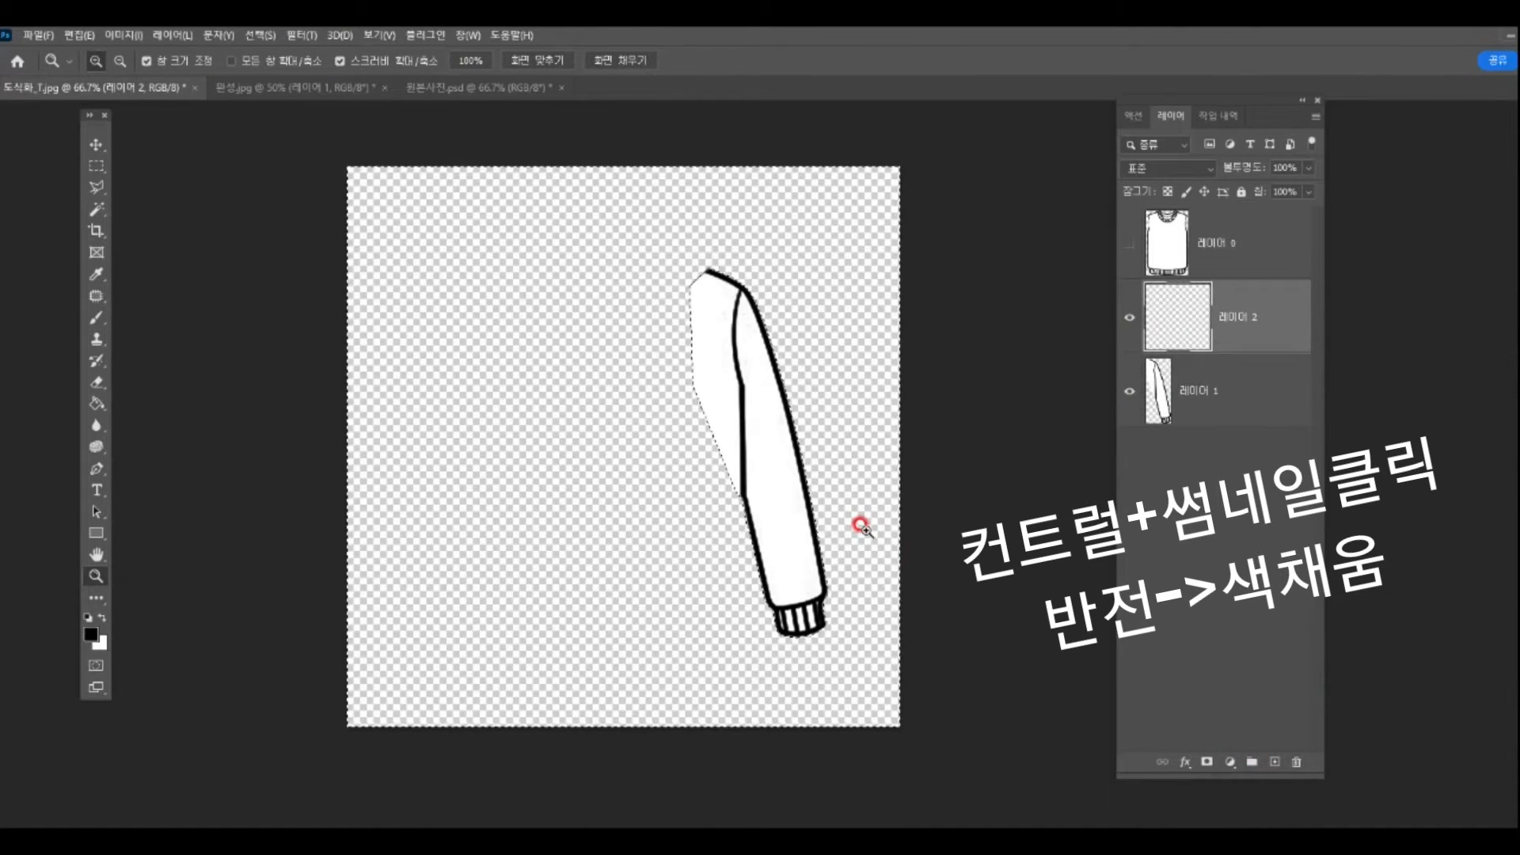
pyautogui.hotkey('ctrl', 'BackSpace')
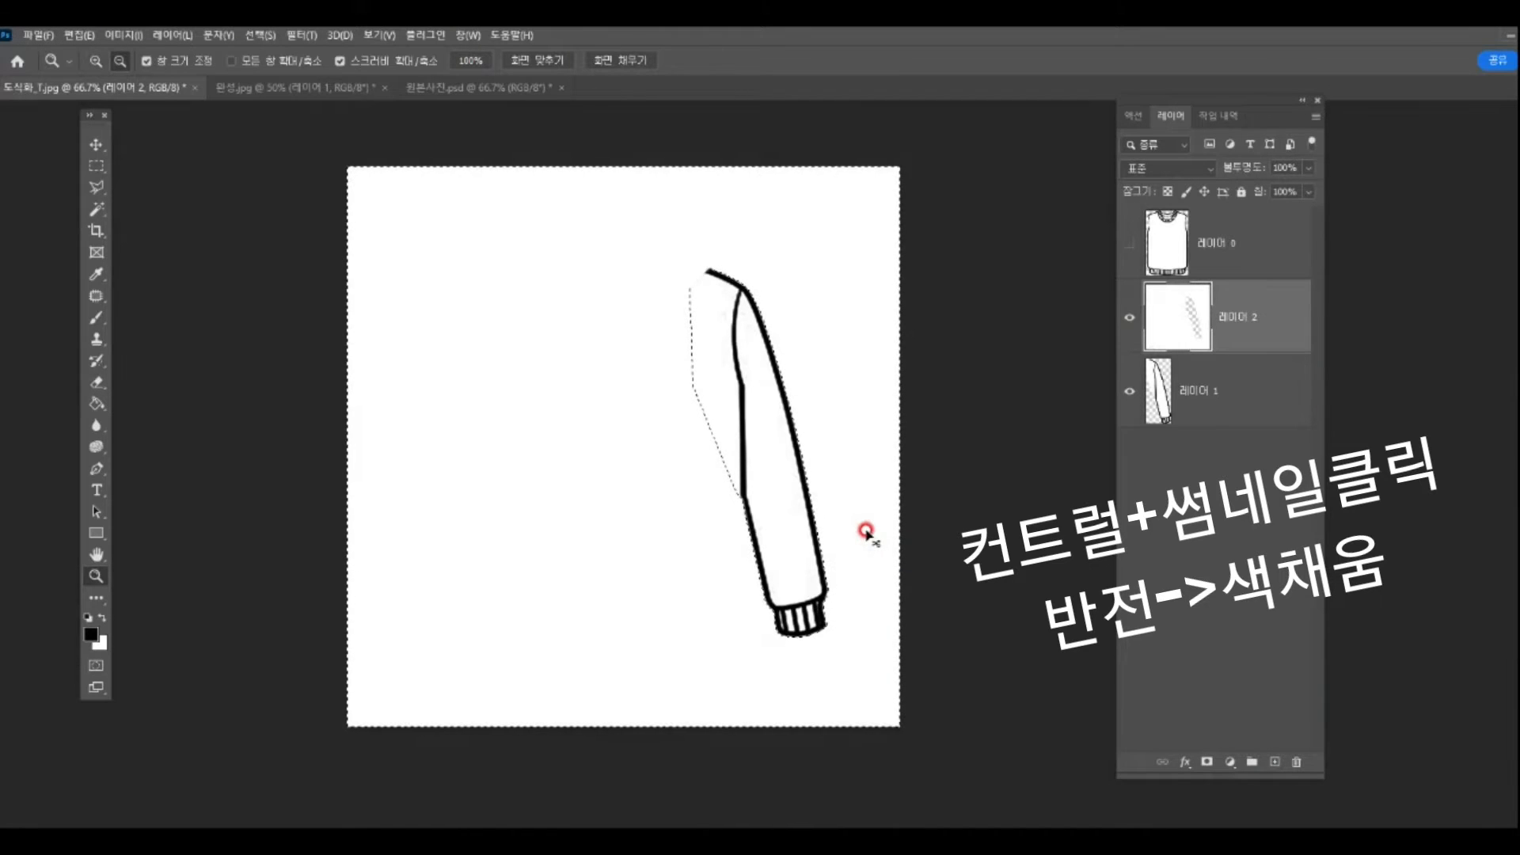
pyautogui.hotkey('ctrl', 'd')
# Step: Delete the original sleeve drawing layer 레이어 1 and hide the white layer with the sleeve-shaped cut-out
pyautogui.click(1184, 392)
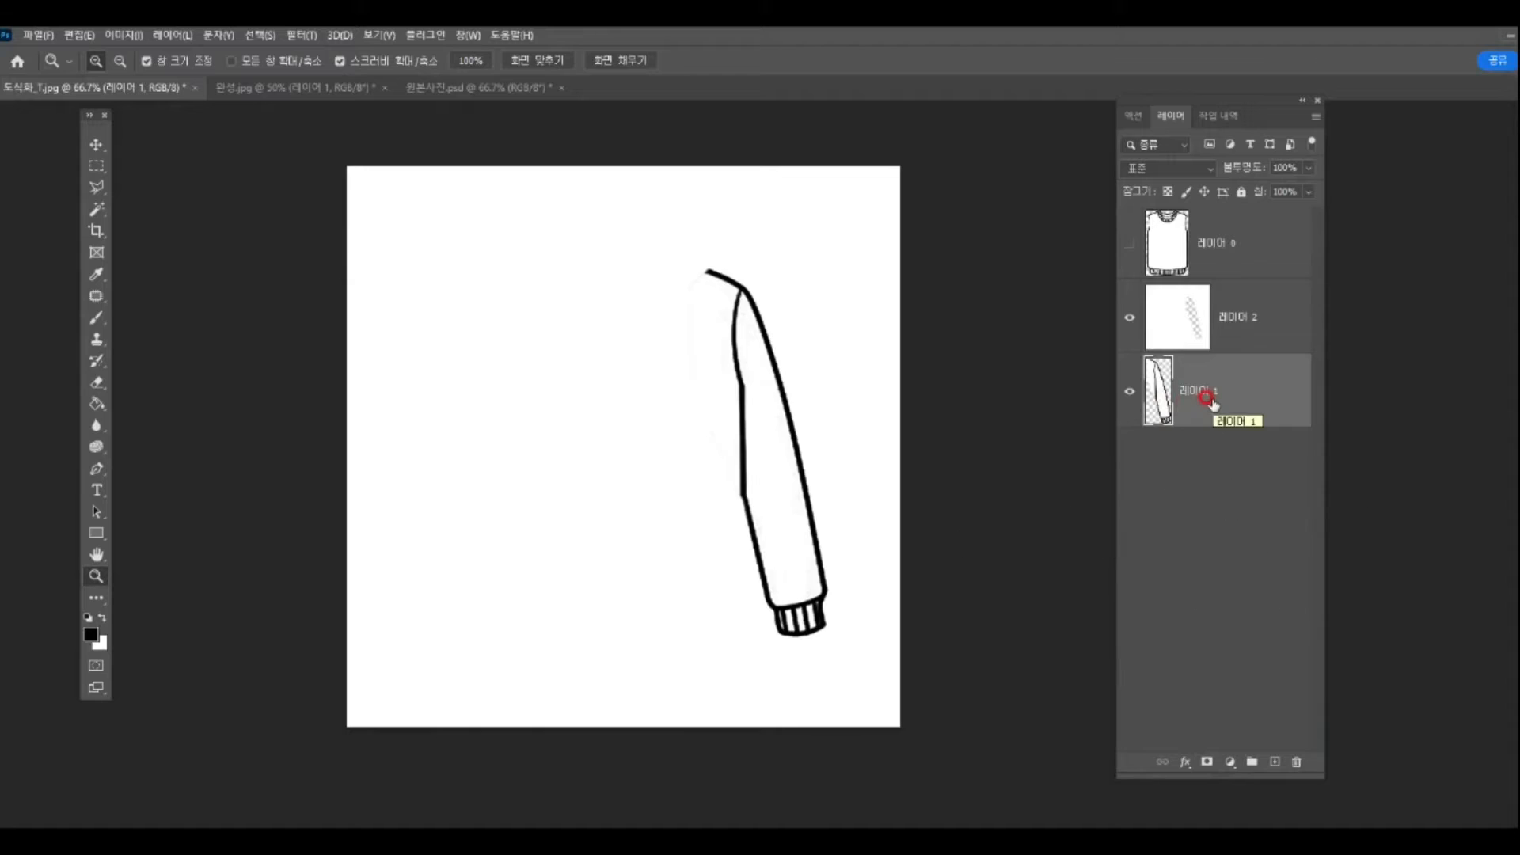
pyautogui.press('Delete')
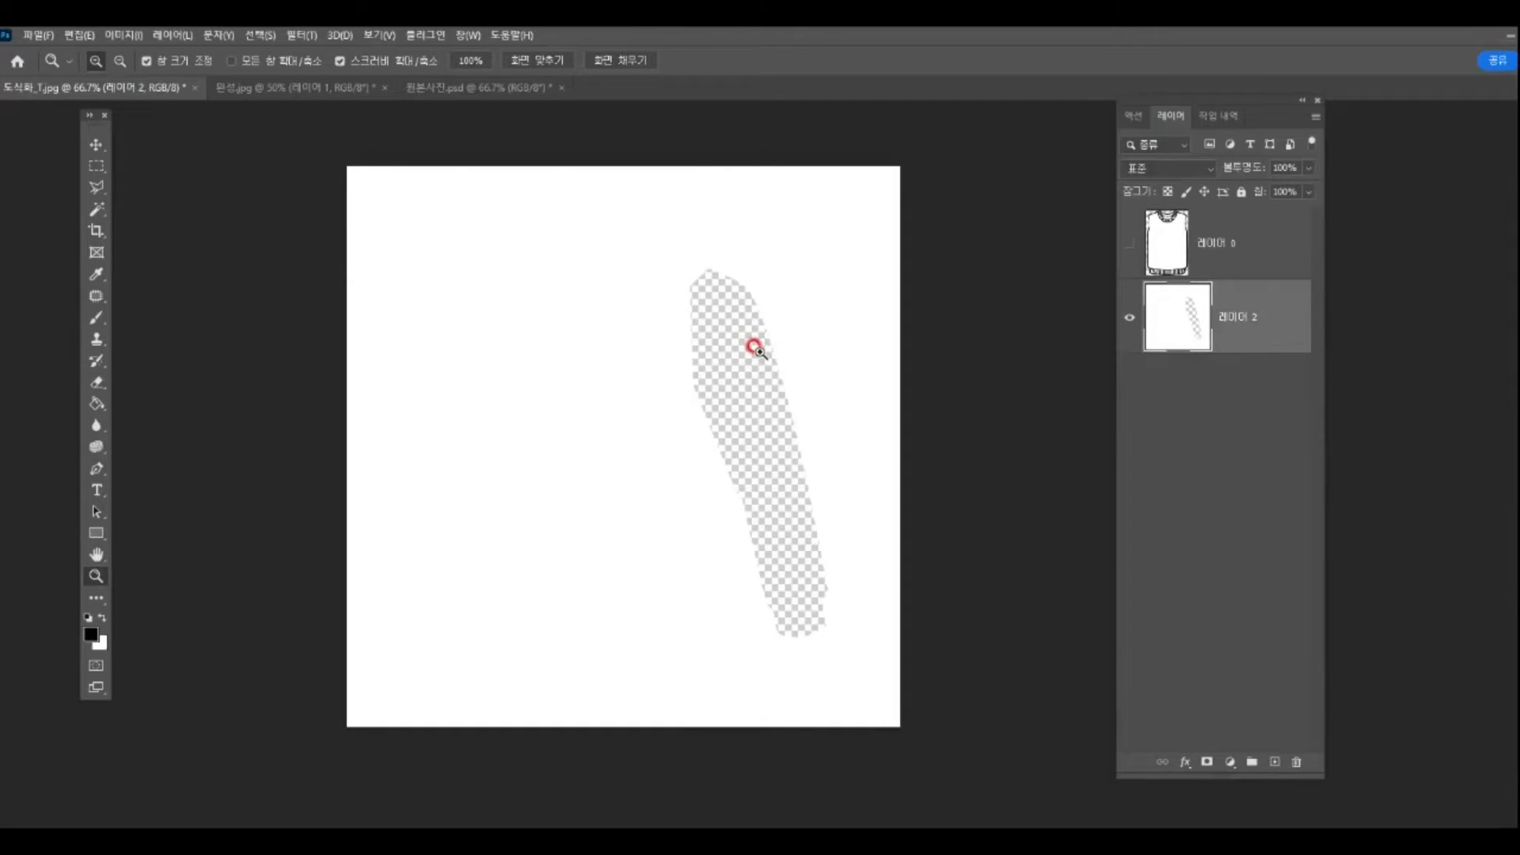
pyautogui.click(1129, 316)
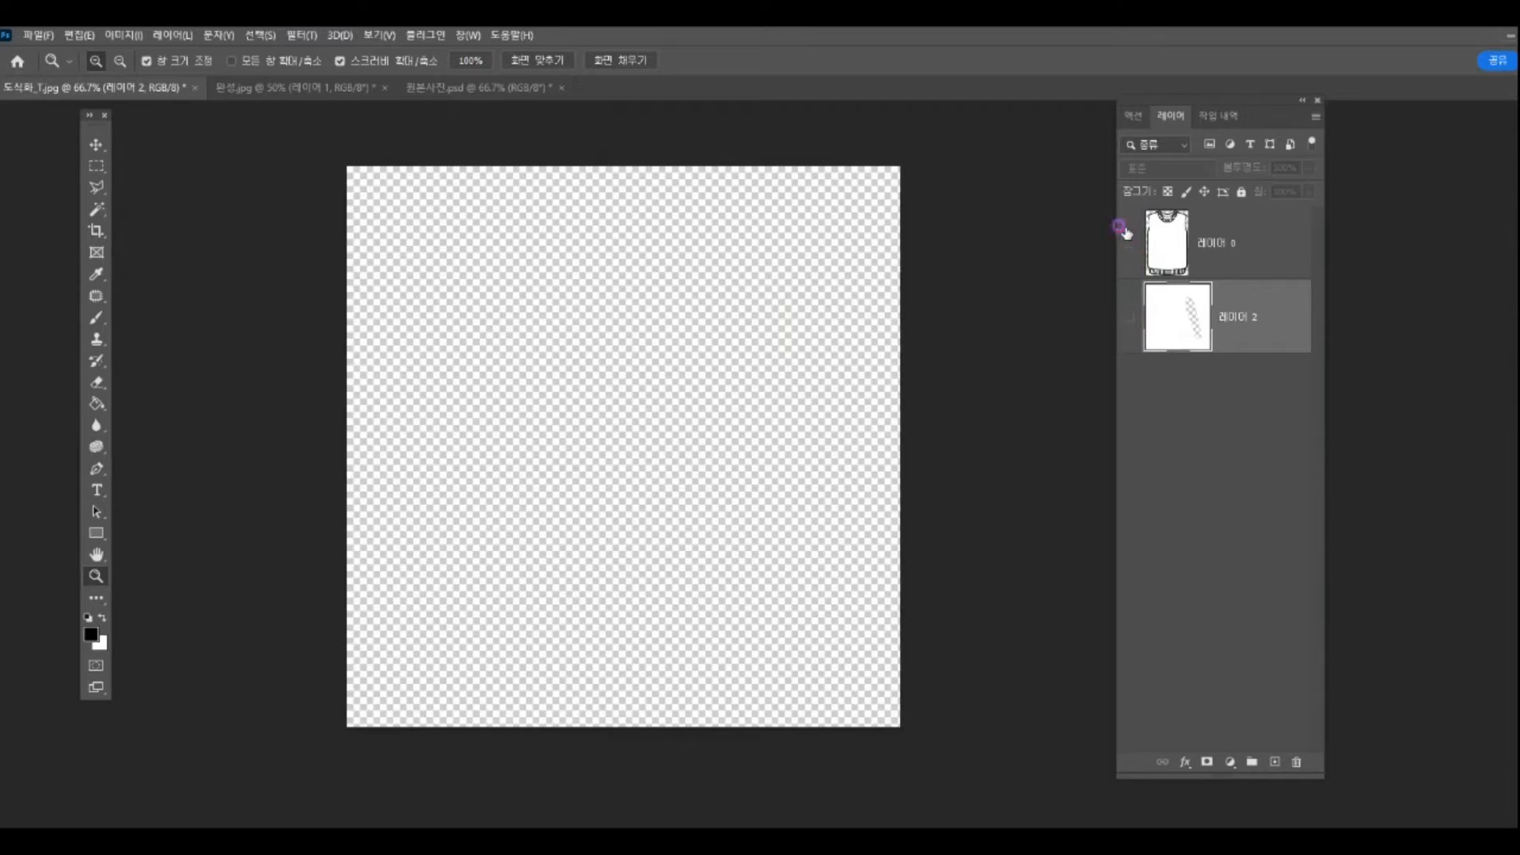
# Step: Show the body drawing layer, load its outline as a selection, invert it and fill it with white on a new layer
pyautogui.click(1129, 243)
pyautogui.click(1161, 242)
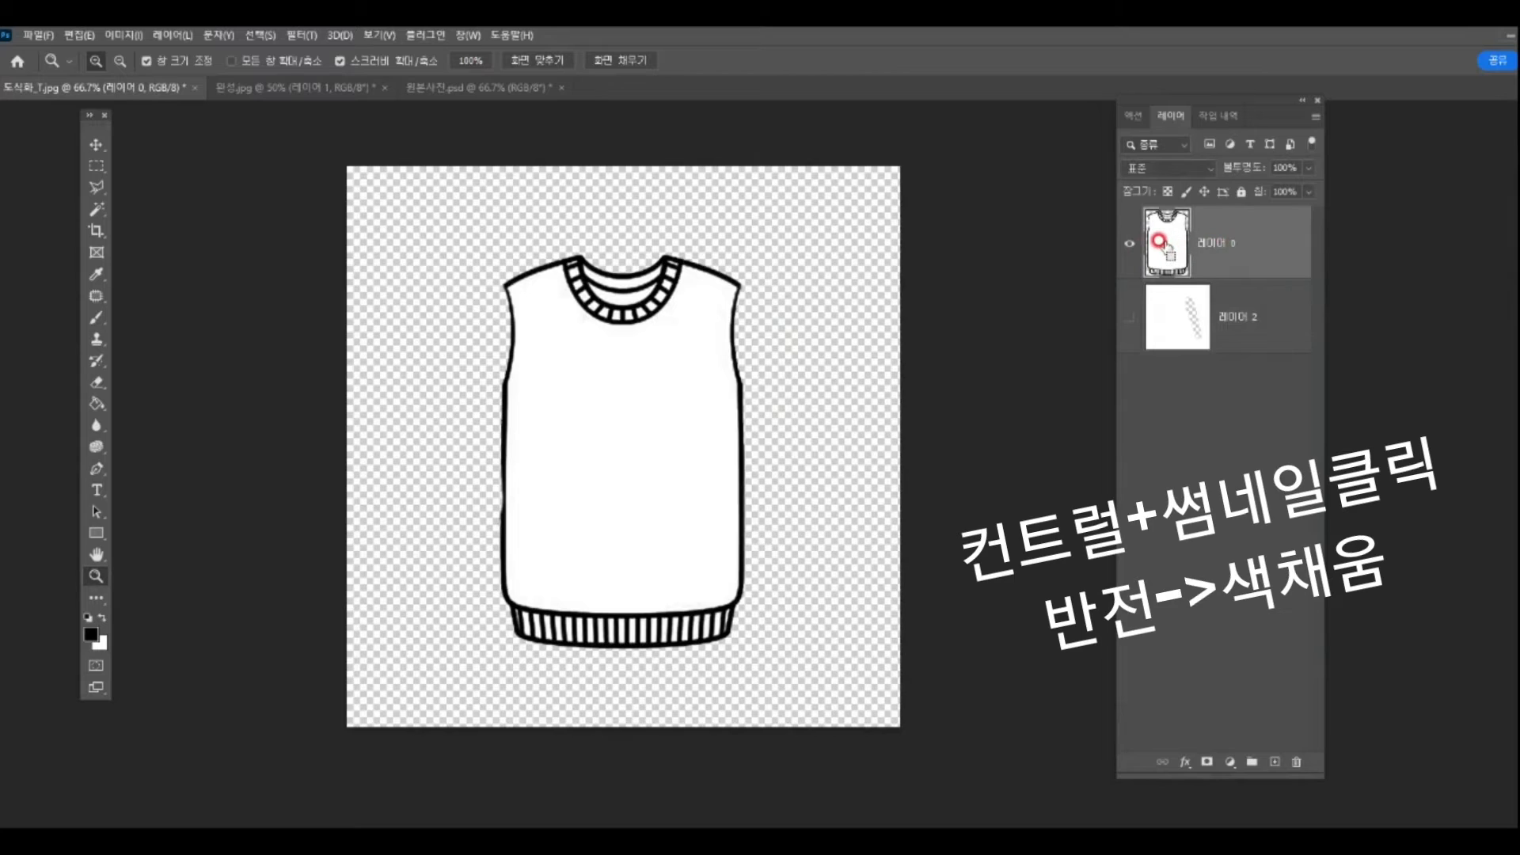
pyautogui.click(1275, 762)
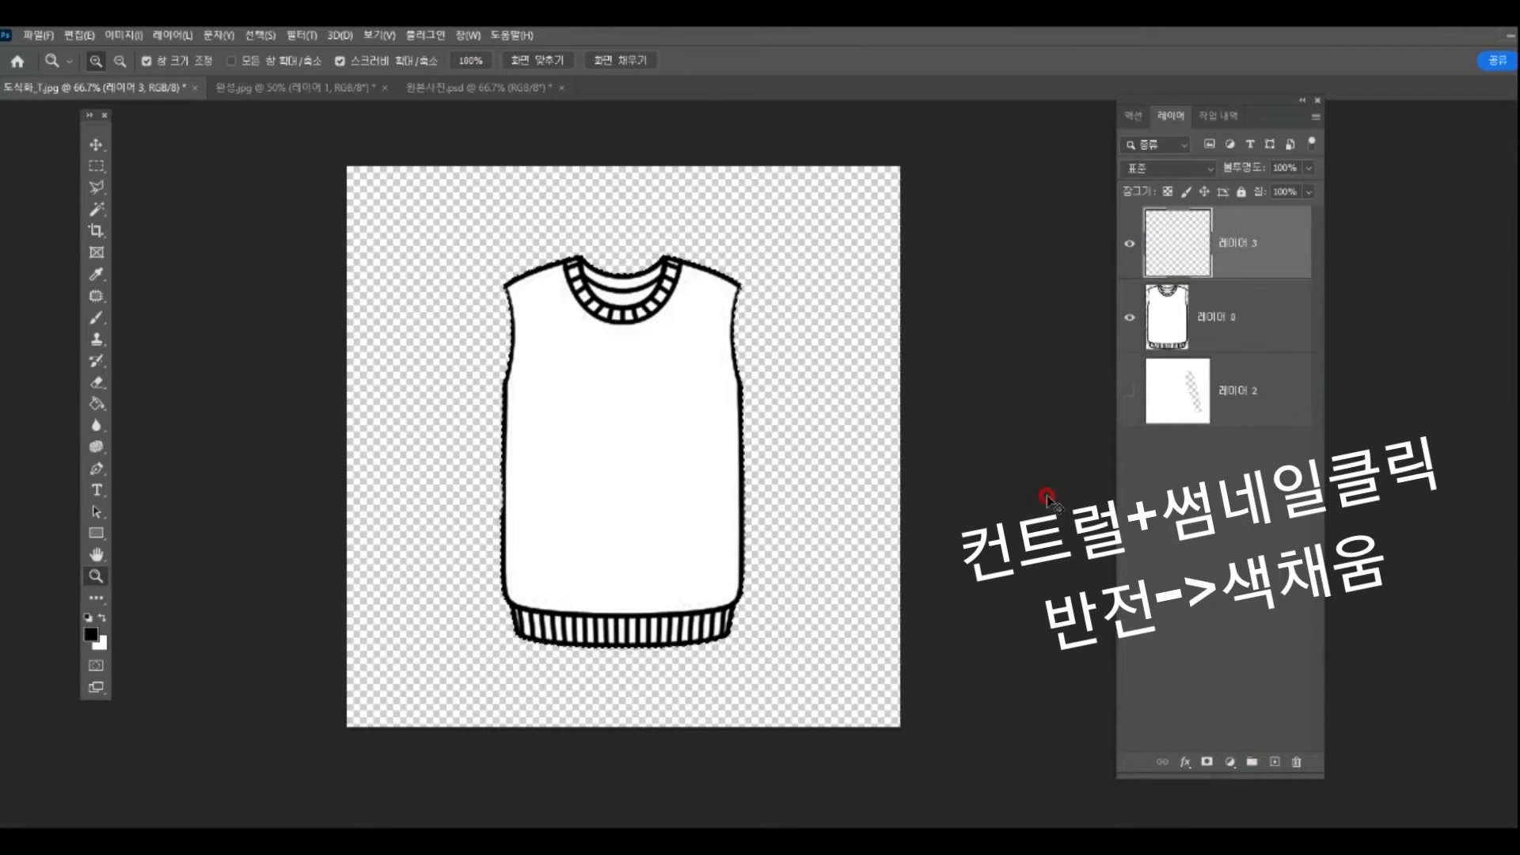
pyautogui.hotkey('ctrl', 'shift', 'i')
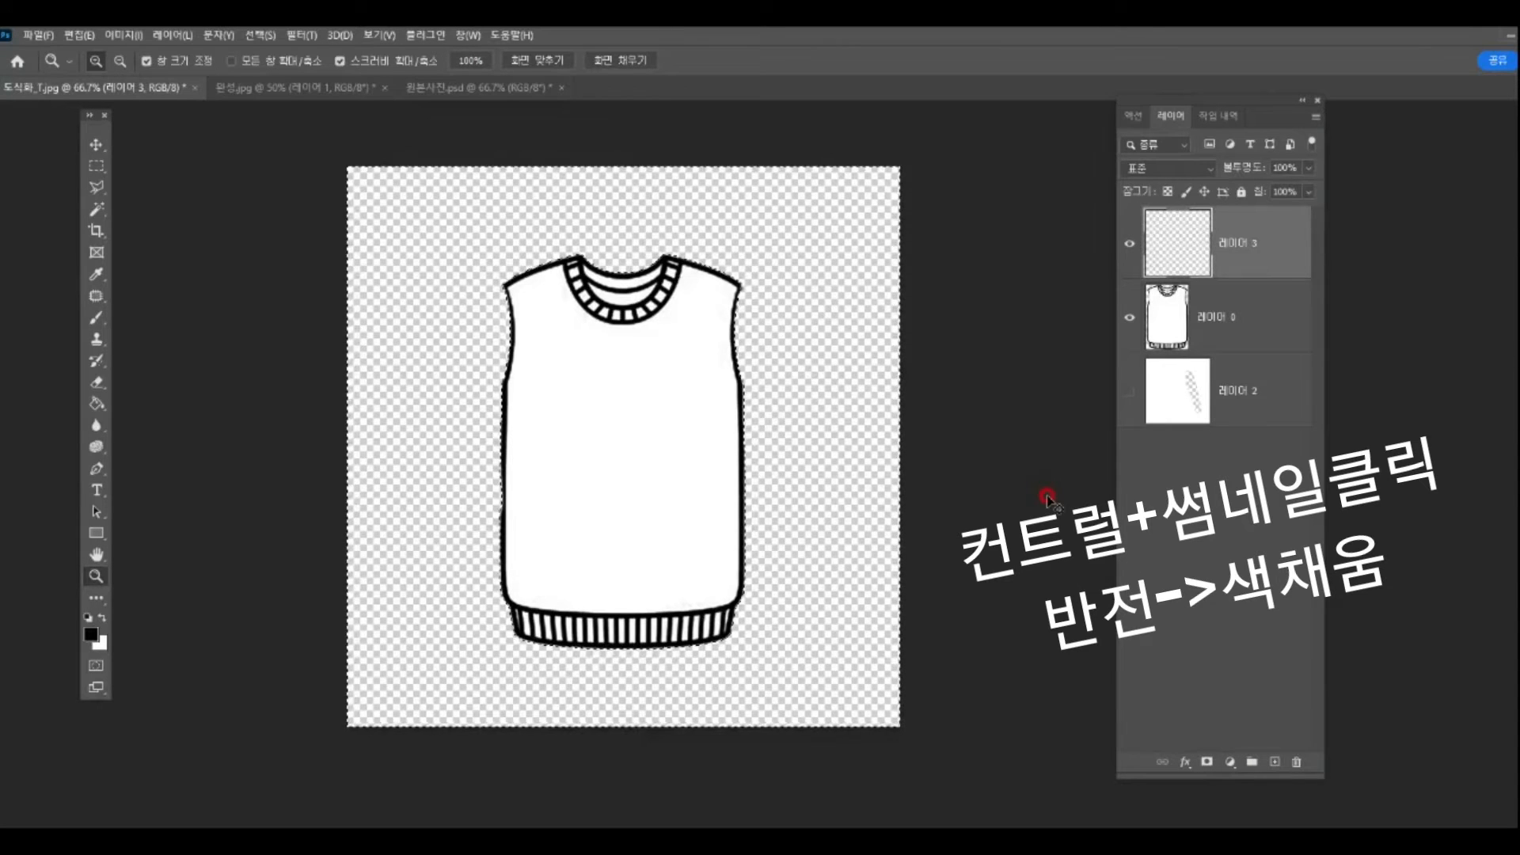
pyautogui.hotkey('ctrl', 'BackSpace')
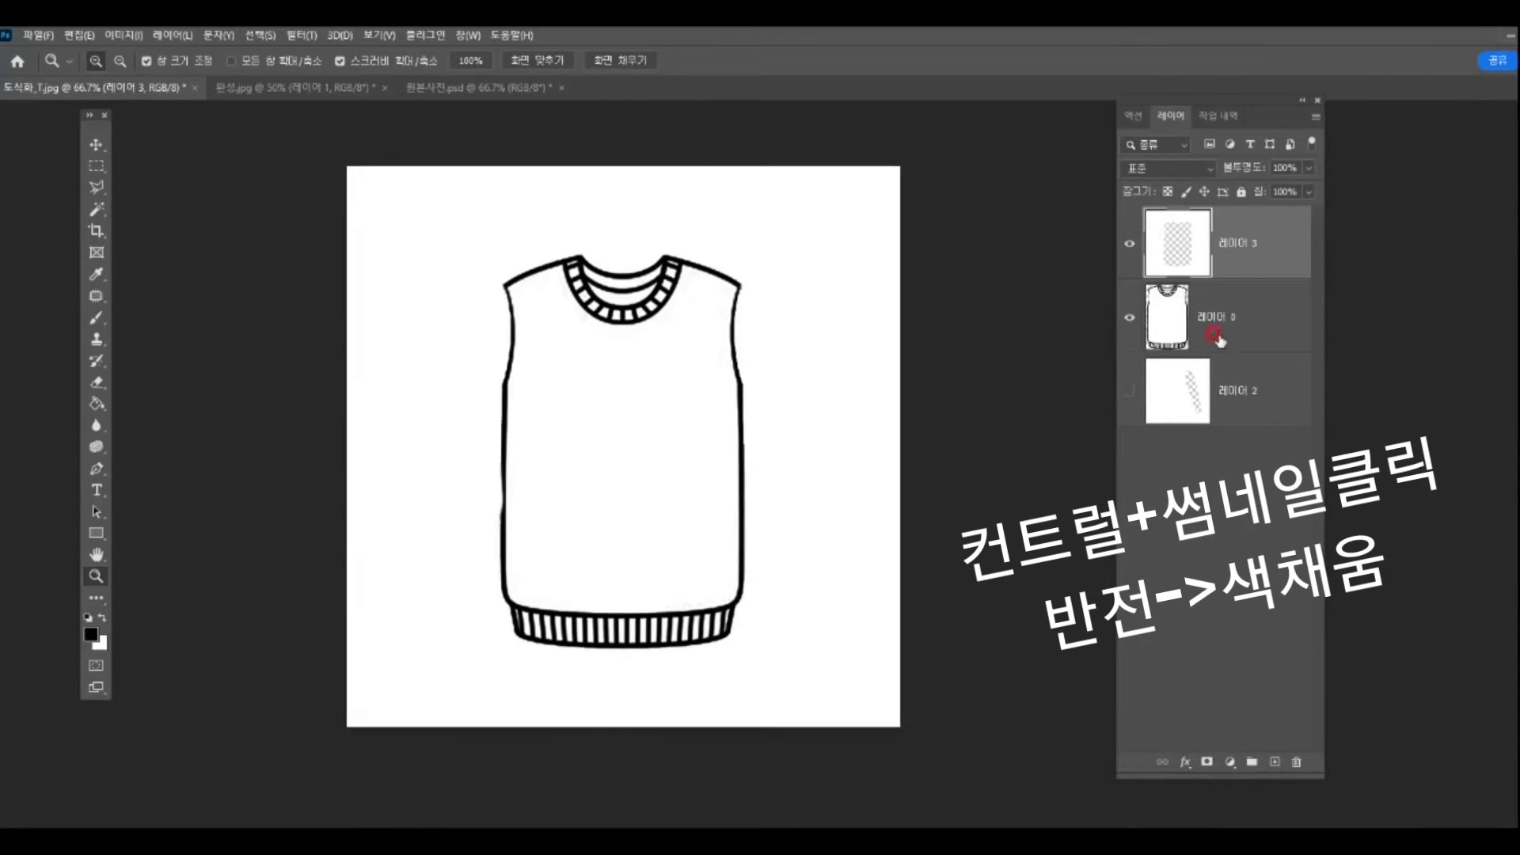
# Step: Delete the original body drawing layer 레이어 0, check both cut-out templates and leave only the body template 레이어 3 displayed
pyautogui.click(1220, 314)
pyautogui.press('Delete')
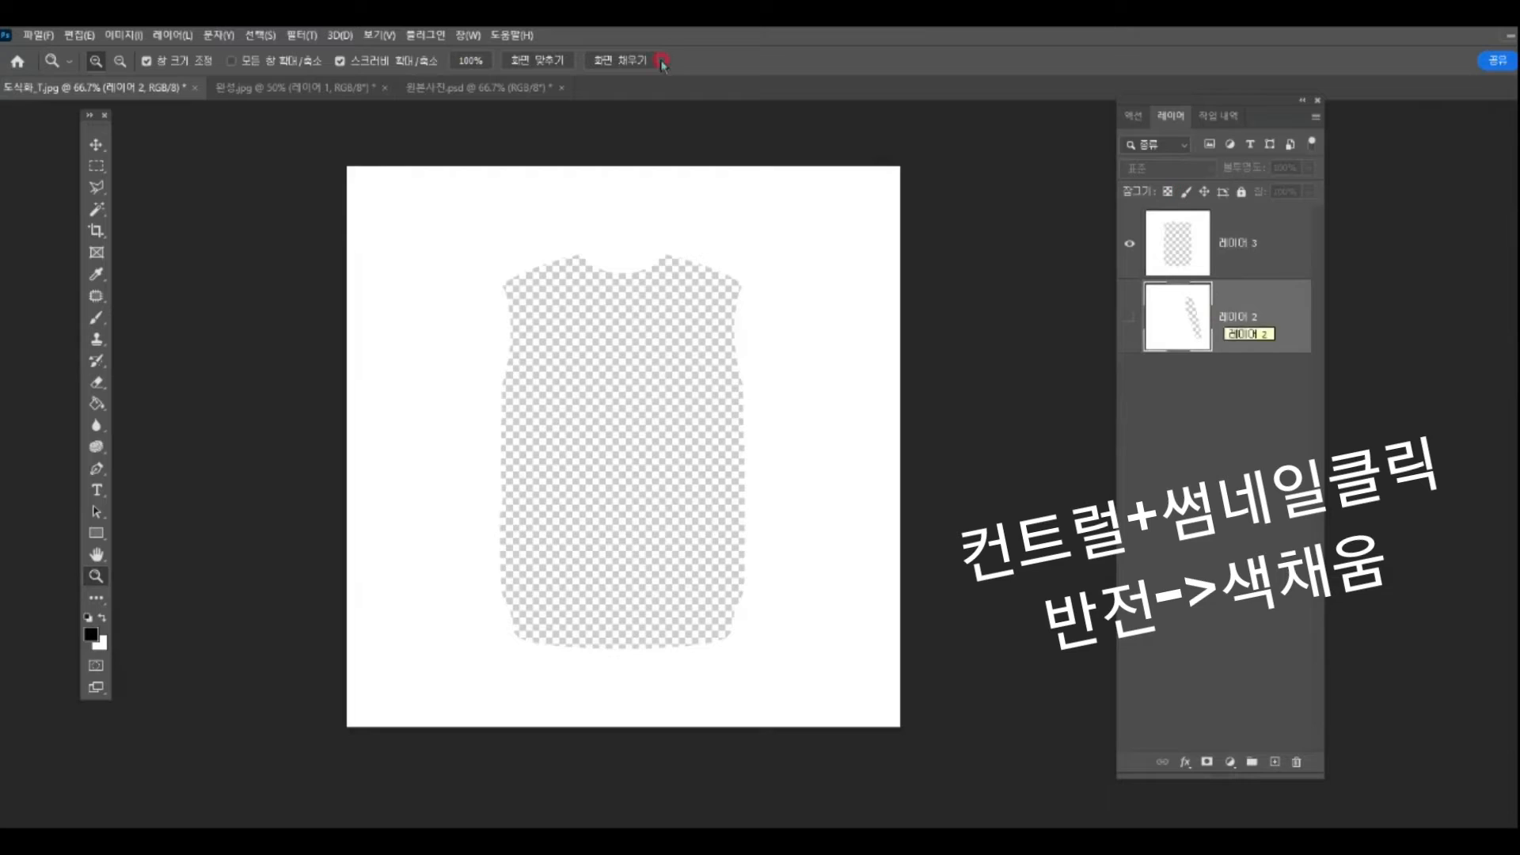
pyautogui.click(1127, 245)
pyautogui.click(1129, 315)
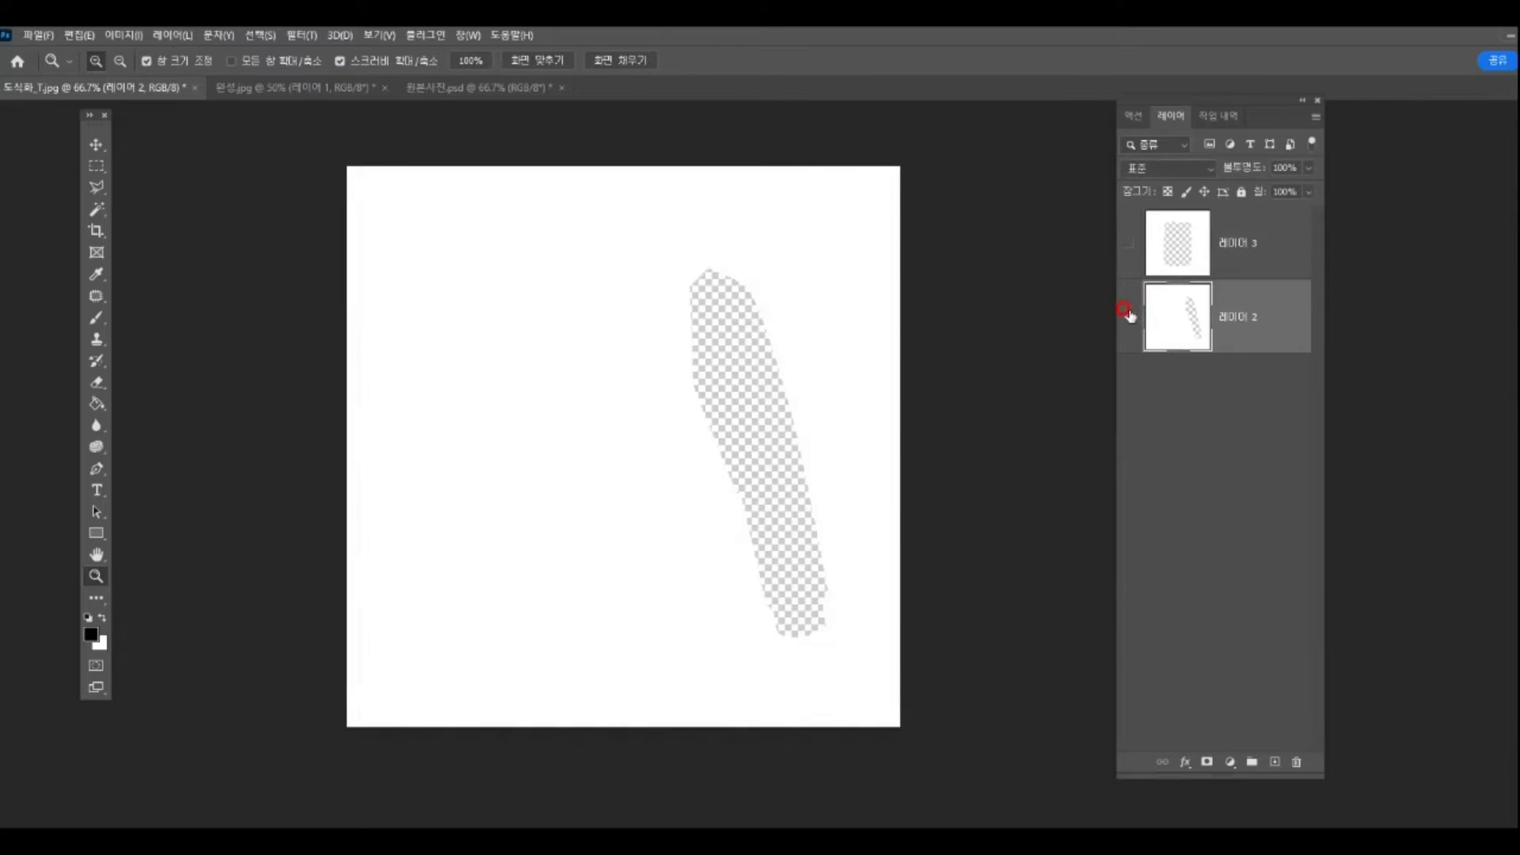
pyautogui.click(1128, 314)
pyautogui.click(1128, 246)
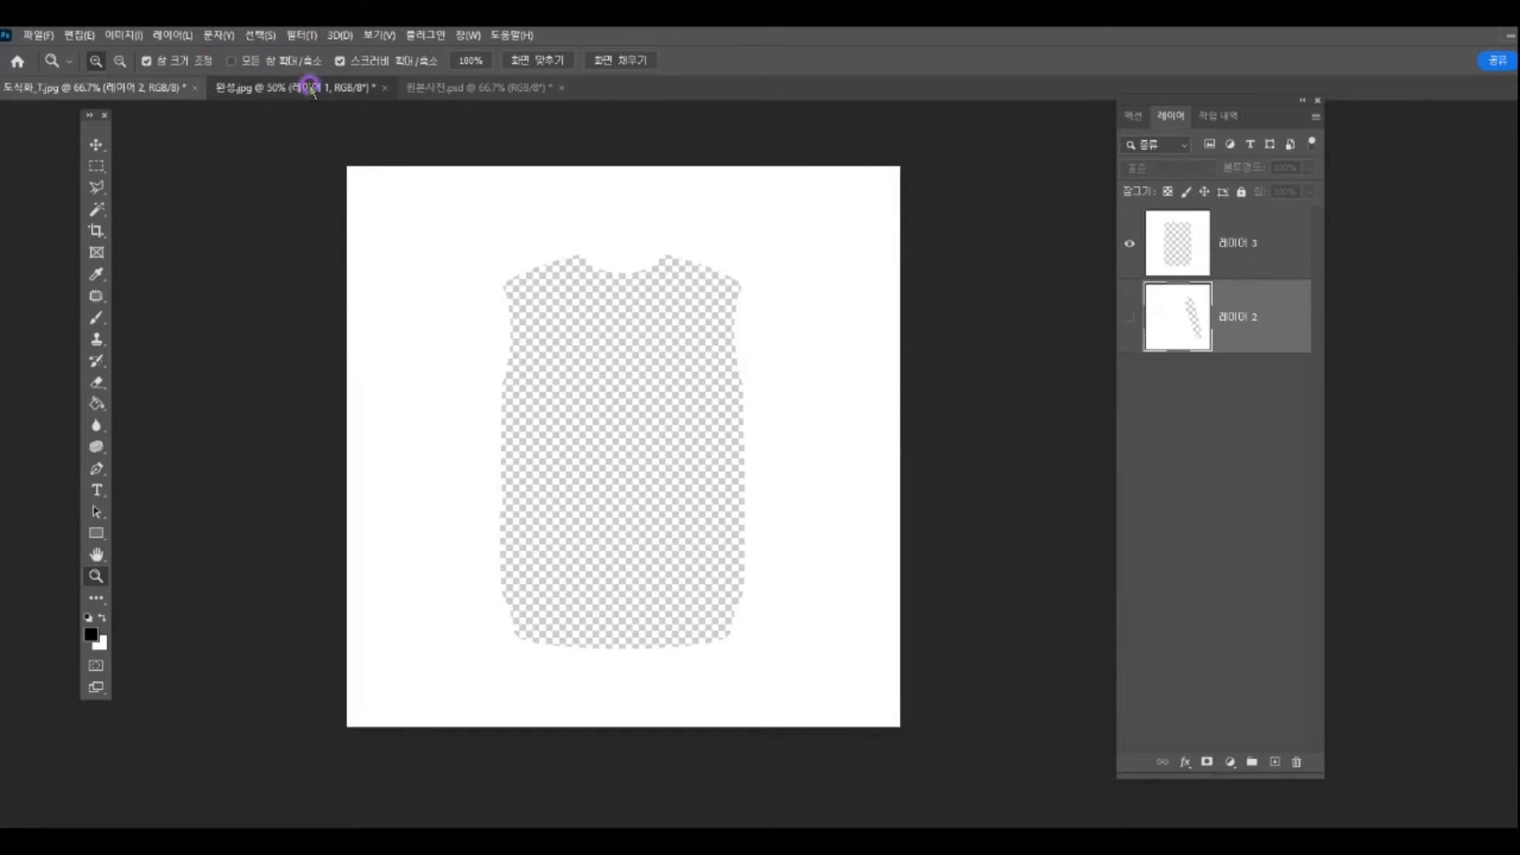
# Step: Switch to 원본사진.psd, hide 레이어 2 and 레이어 1, and make the 배경 layer active
pyautogui.click(453, 87)
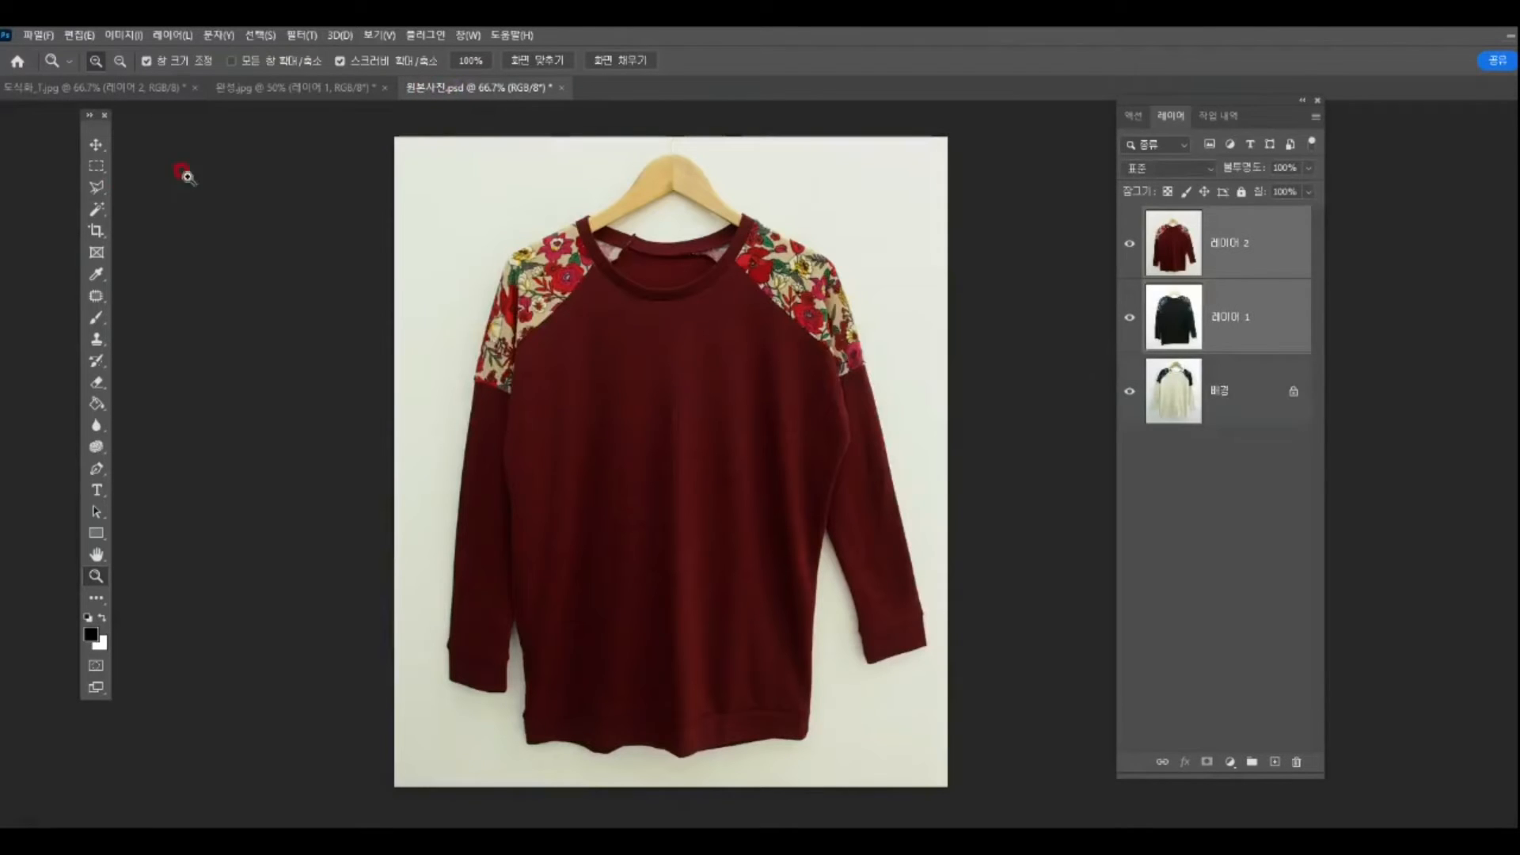
pyautogui.click(95, 190)
pyautogui.moveTo(1130, 239); pyautogui.dragTo(1129, 317)
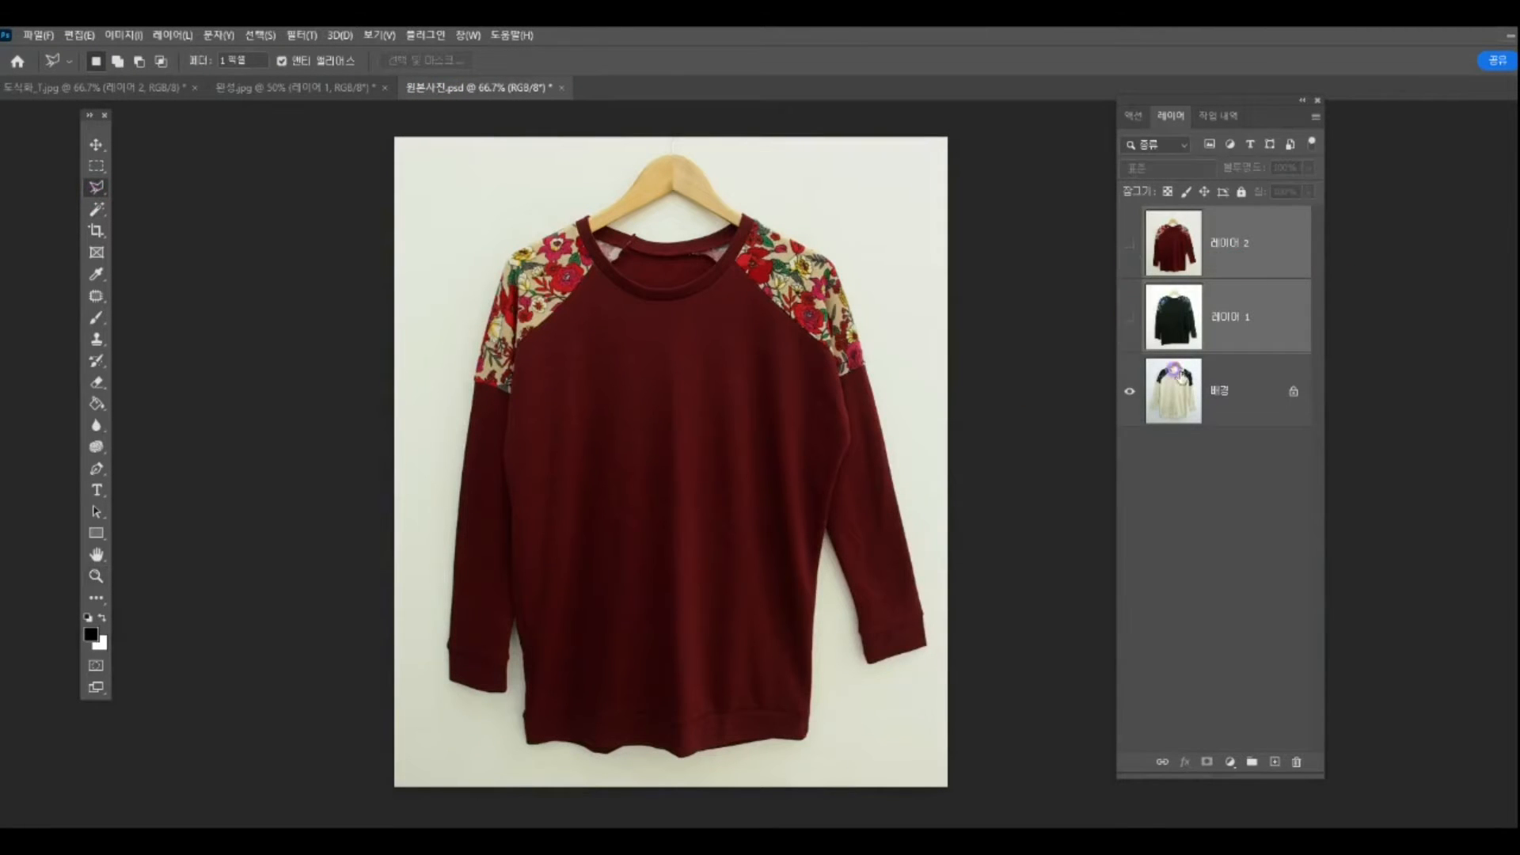
pyautogui.click(1223, 396)
# Step: Outline the cream sweatshirt's body with the Polygonal Lasso and copy it into 도식화_T.jpg beneath the body template 레이어 3
pyautogui.click(525, 730)
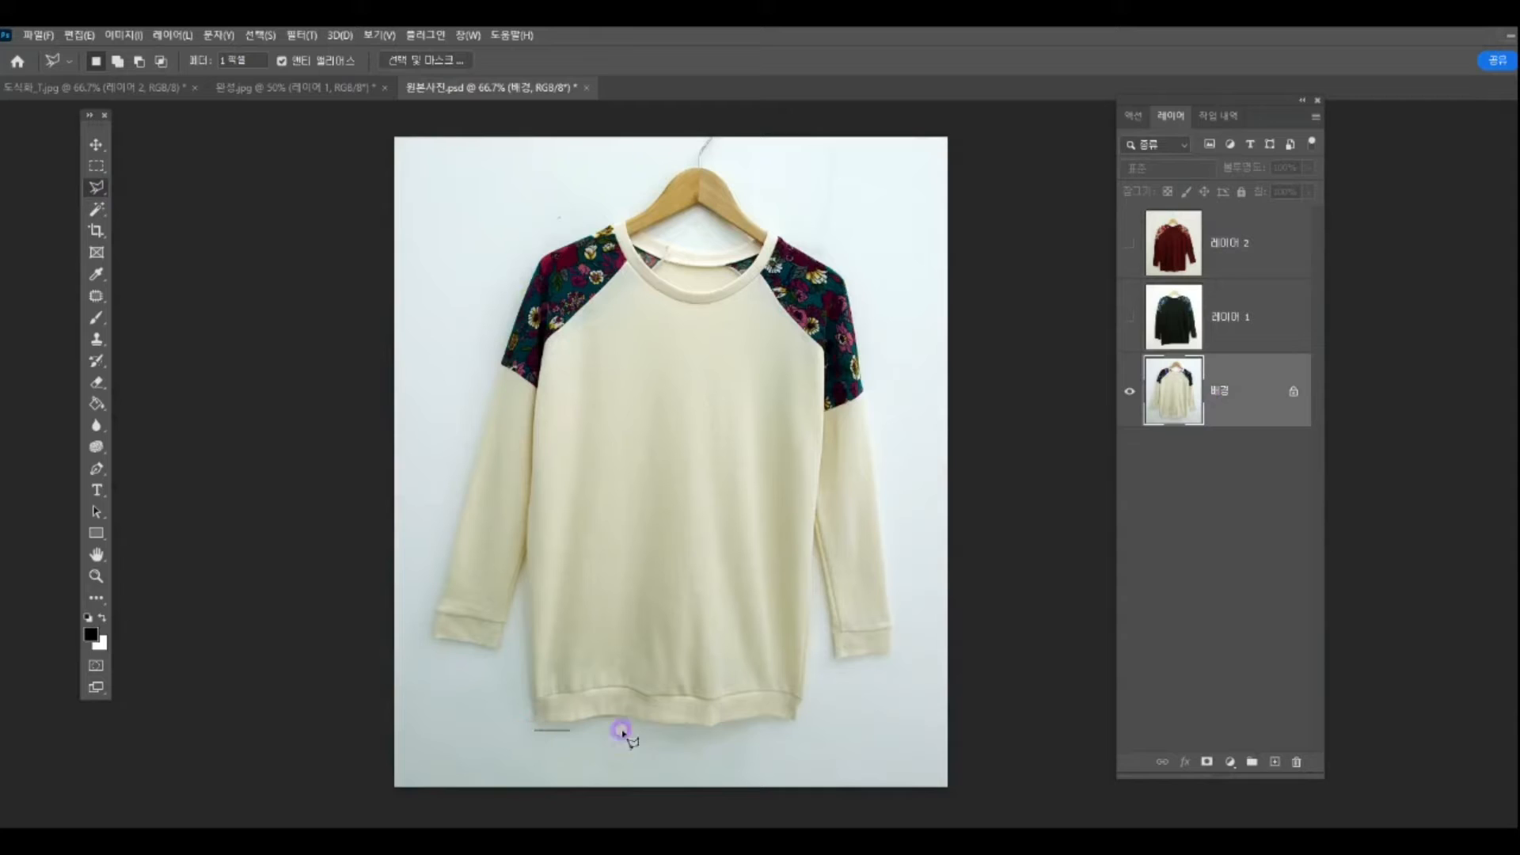
pyautogui.click(652, 730)
pyautogui.click(819, 734)
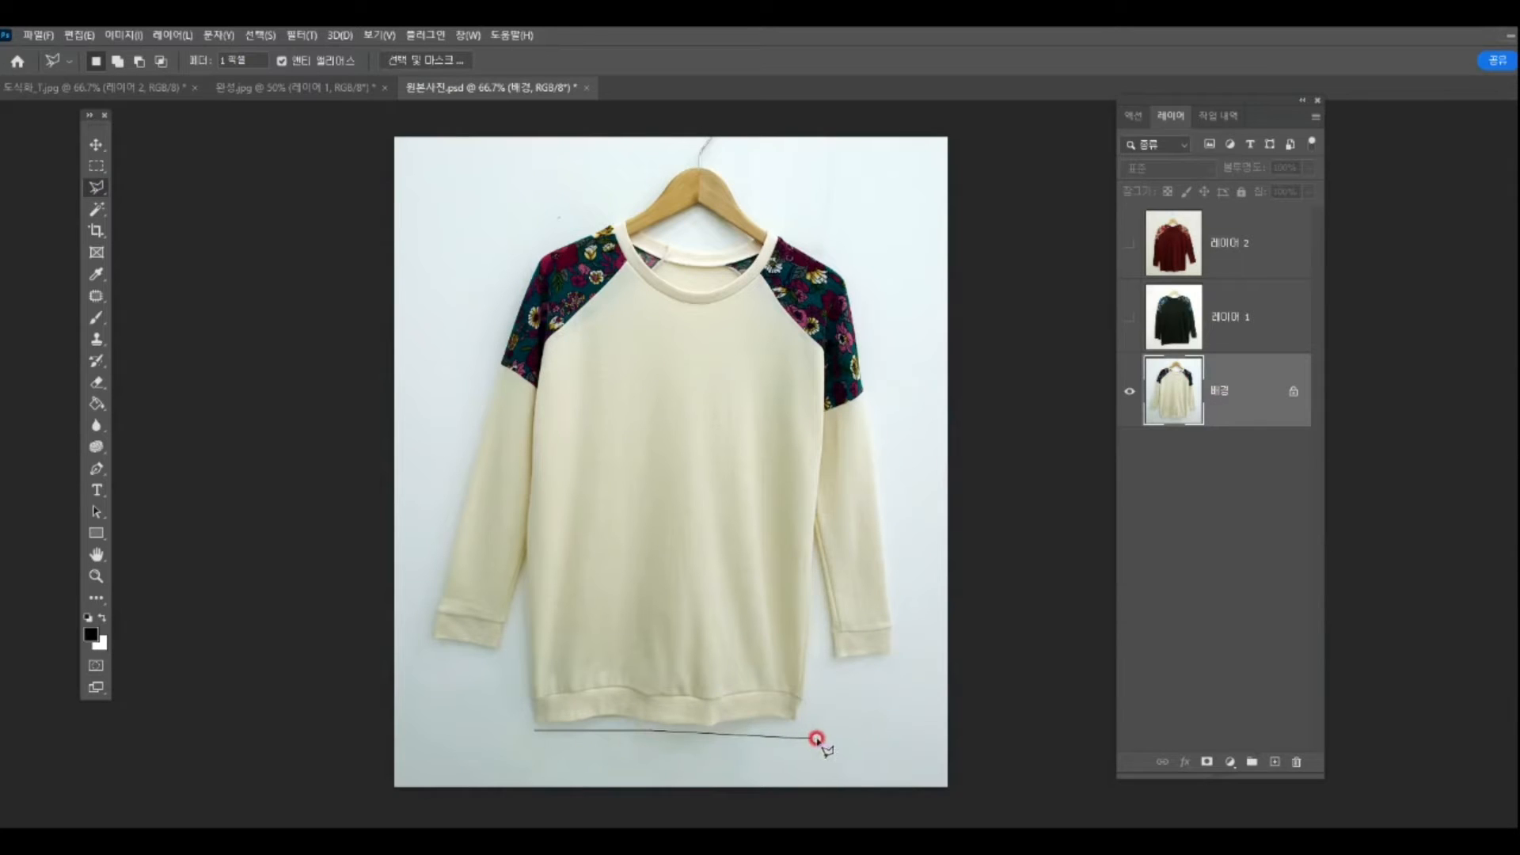
pyautogui.click(828, 439)
pyautogui.click(845, 275)
pyautogui.click(766, 218)
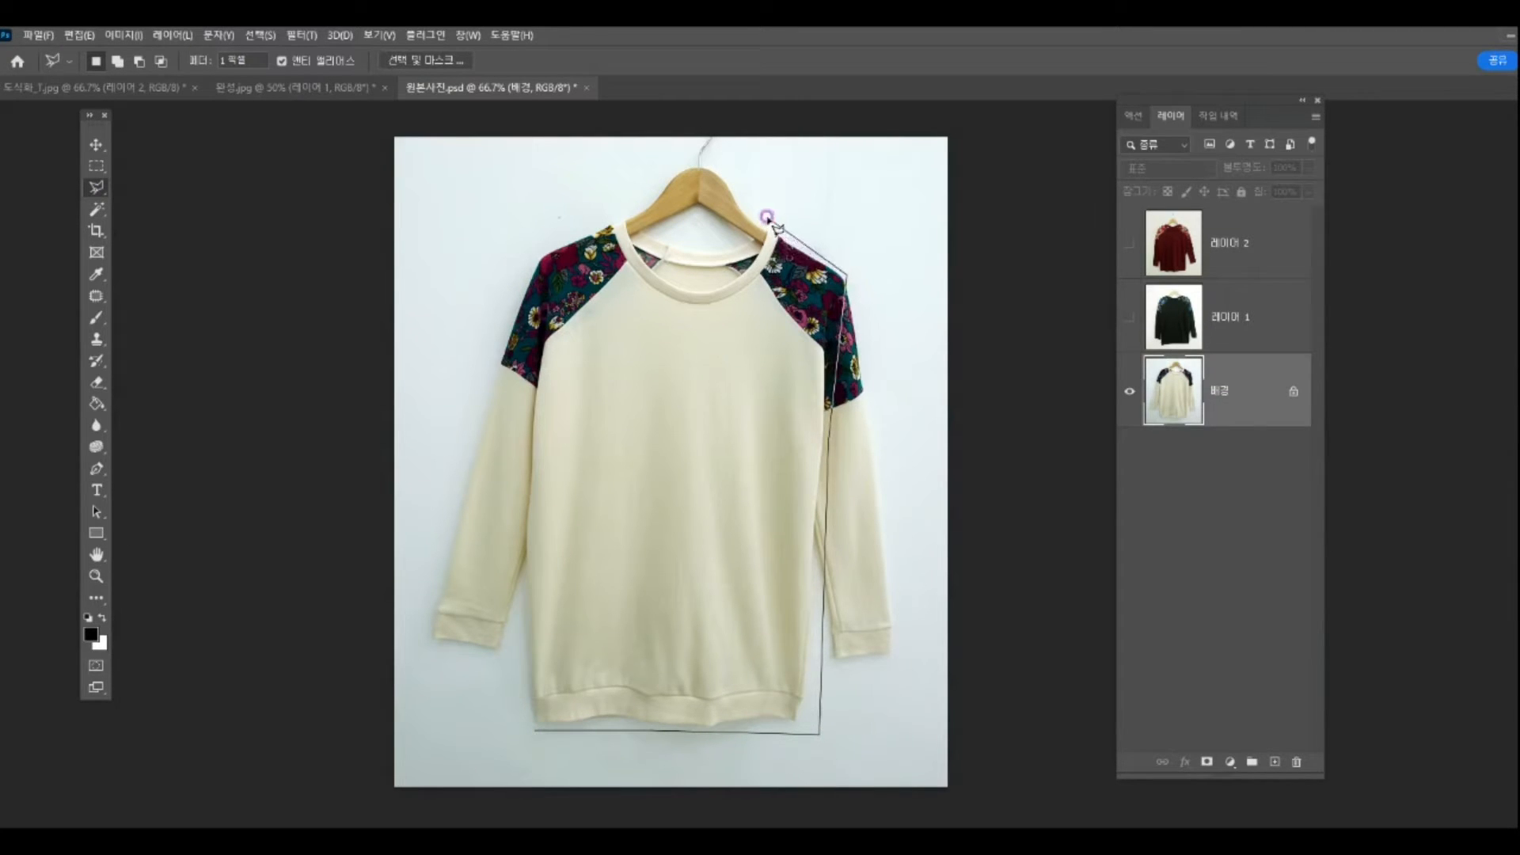
pyautogui.click(754, 238)
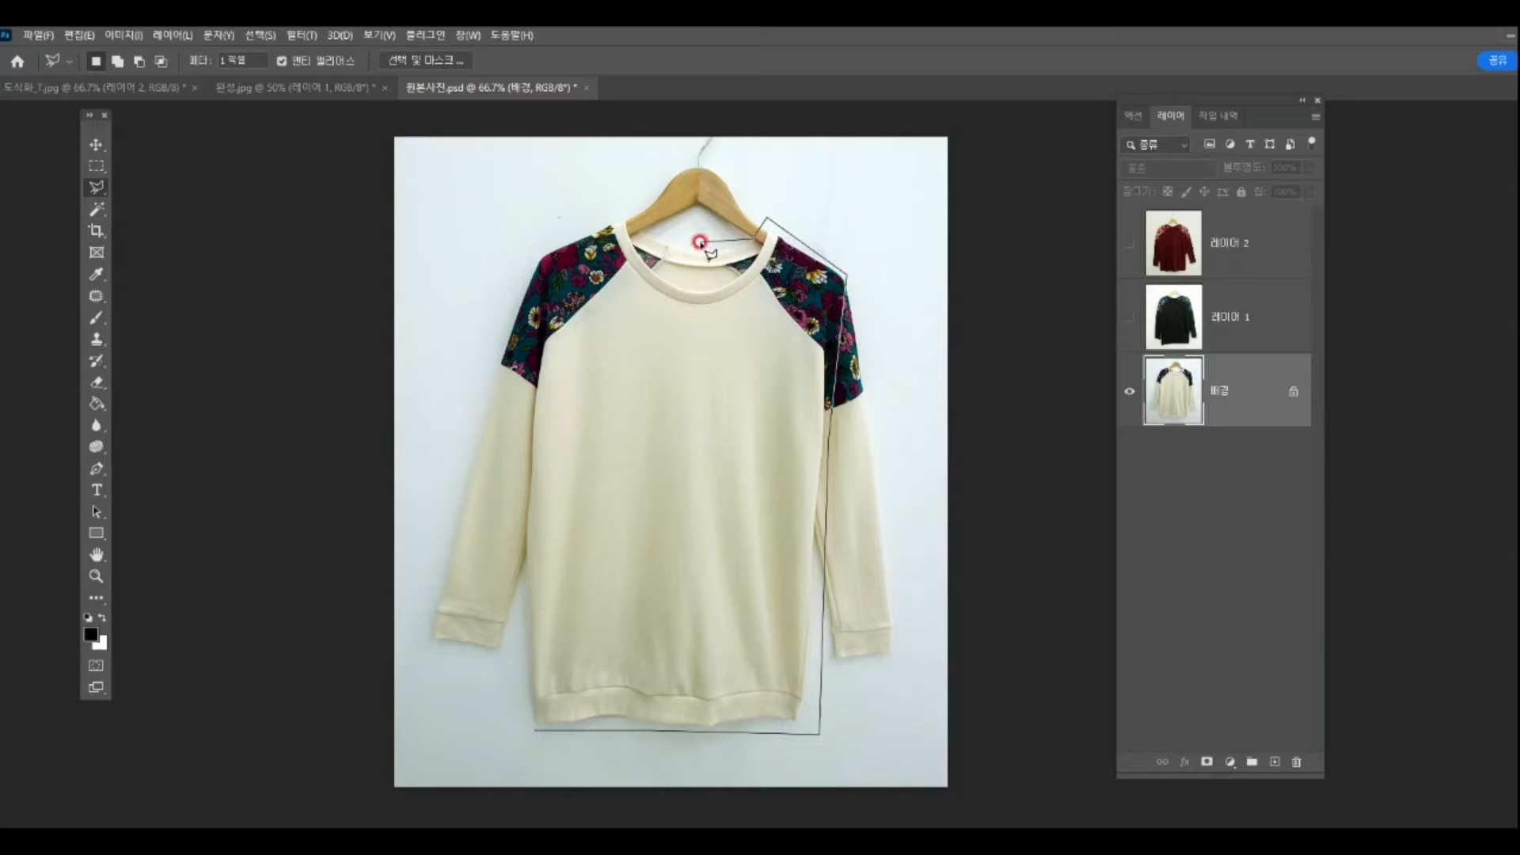
pyautogui.click(623, 214)
pyautogui.click(544, 246)
pyautogui.click(520, 665)
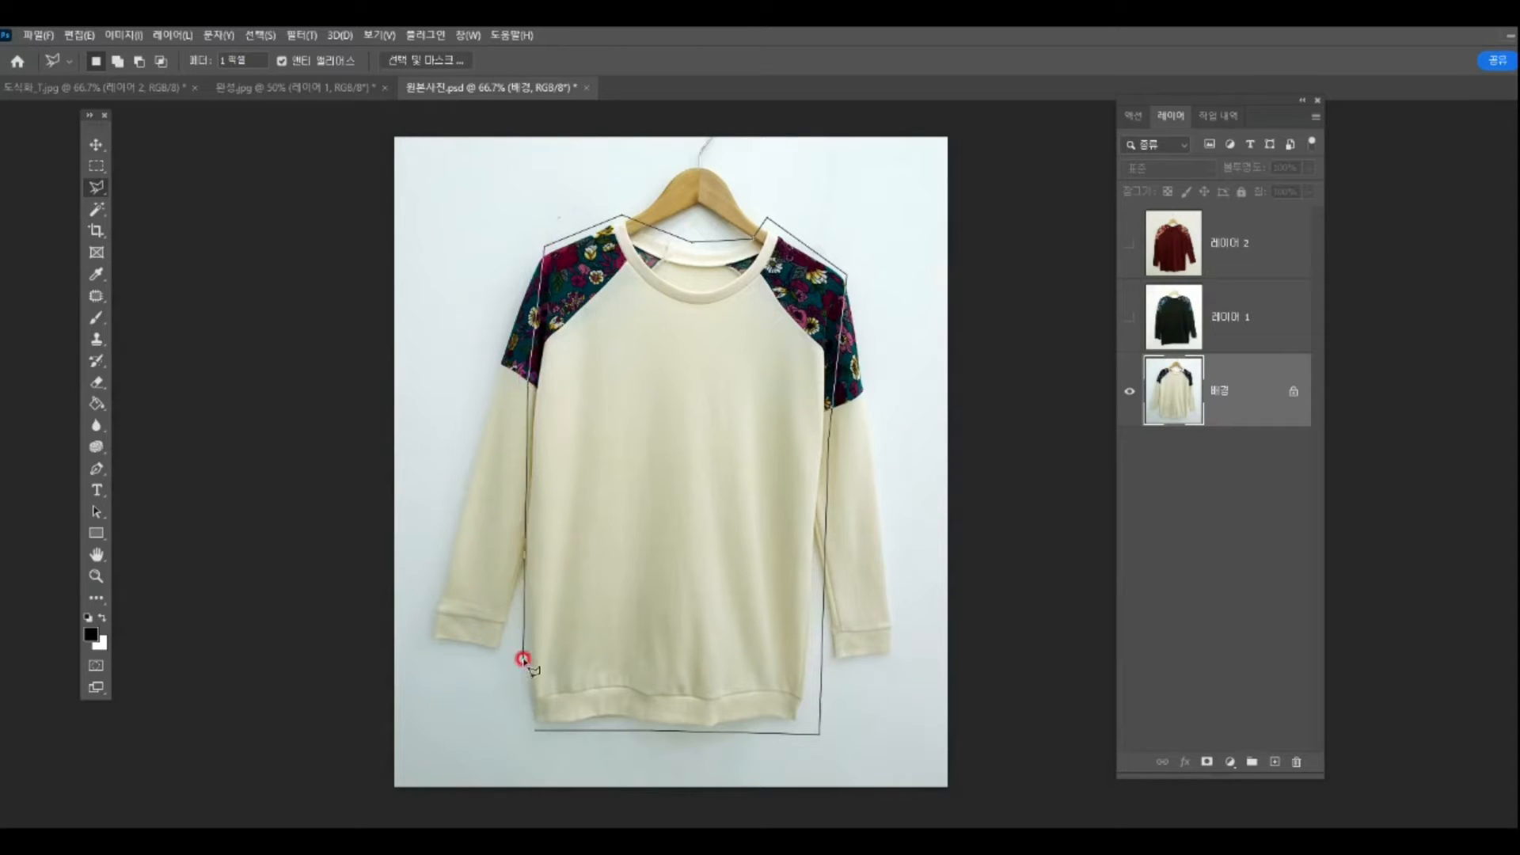
pyautogui.doubleClick(524, 669)
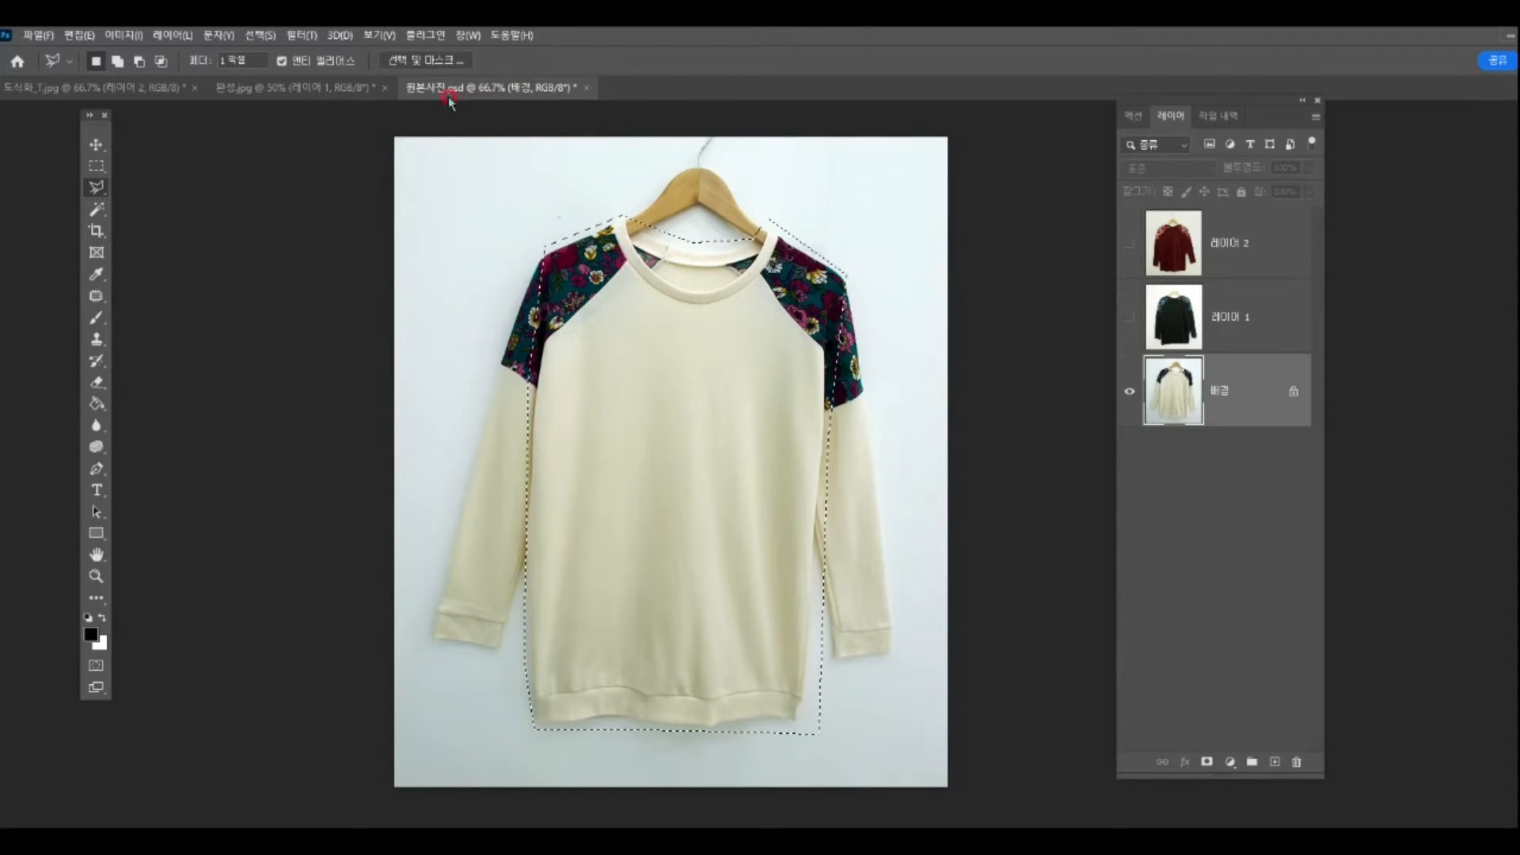
pyautogui.click(95, 87)
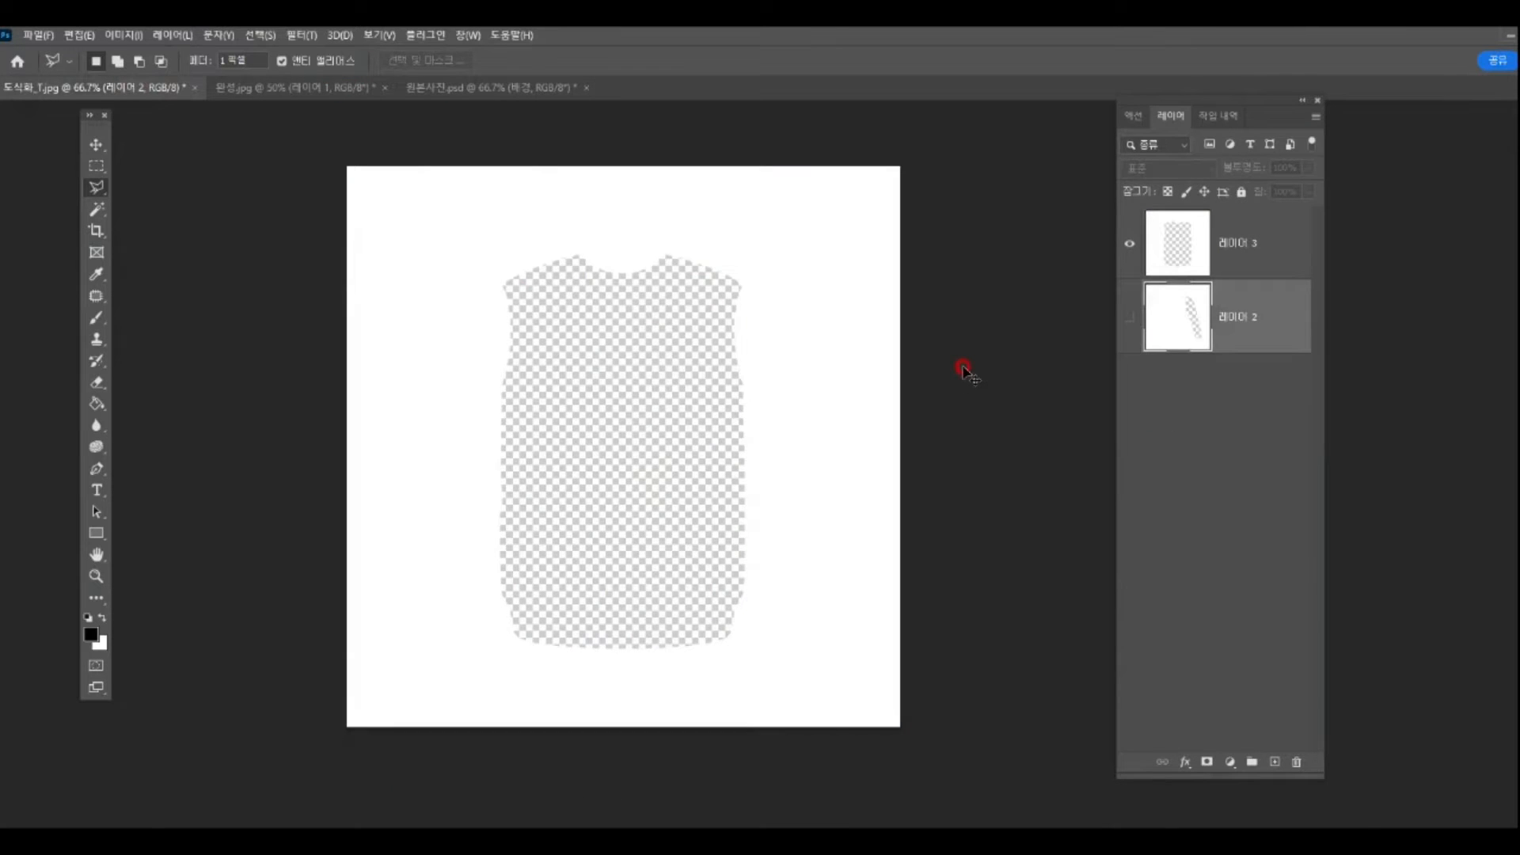
pyautogui.hotkey('ctrl', 'v')
# Step: Scale the pasted body to 81.62%, rotate it -1.80° and position it within the body-shaped cut-out
pyautogui.hotkey('ctrl', 't')
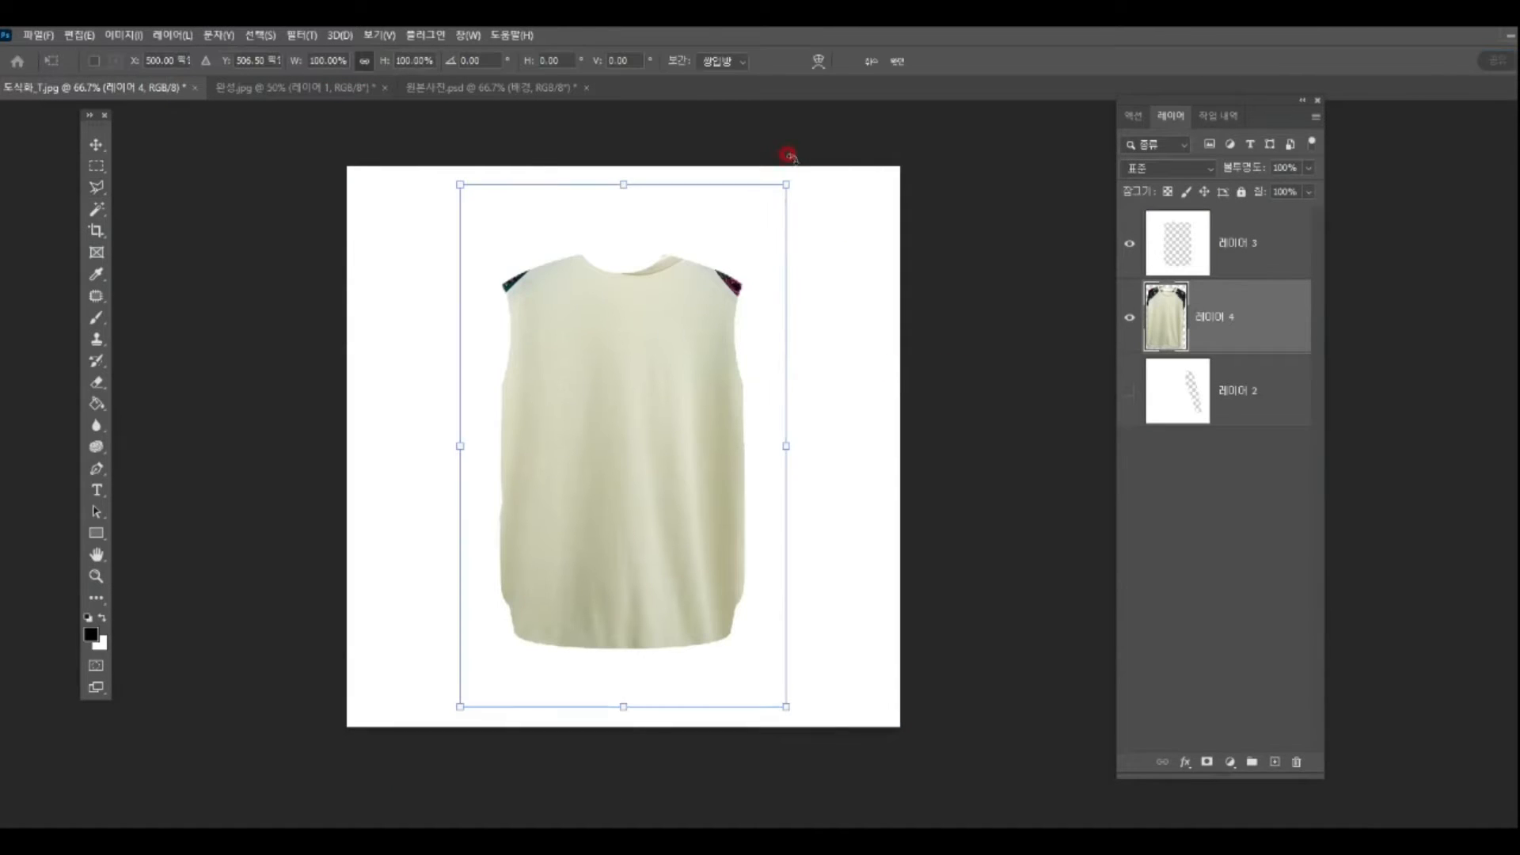
pyautogui.moveTo(786, 185); pyautogui.dragTo(741, 257)
pyautogui.moveTo(669, 345); pyautogui.dragTo(678, 331)
pyautogui.moveTo(794, 322); pyautogui.dragTo(762, 312)
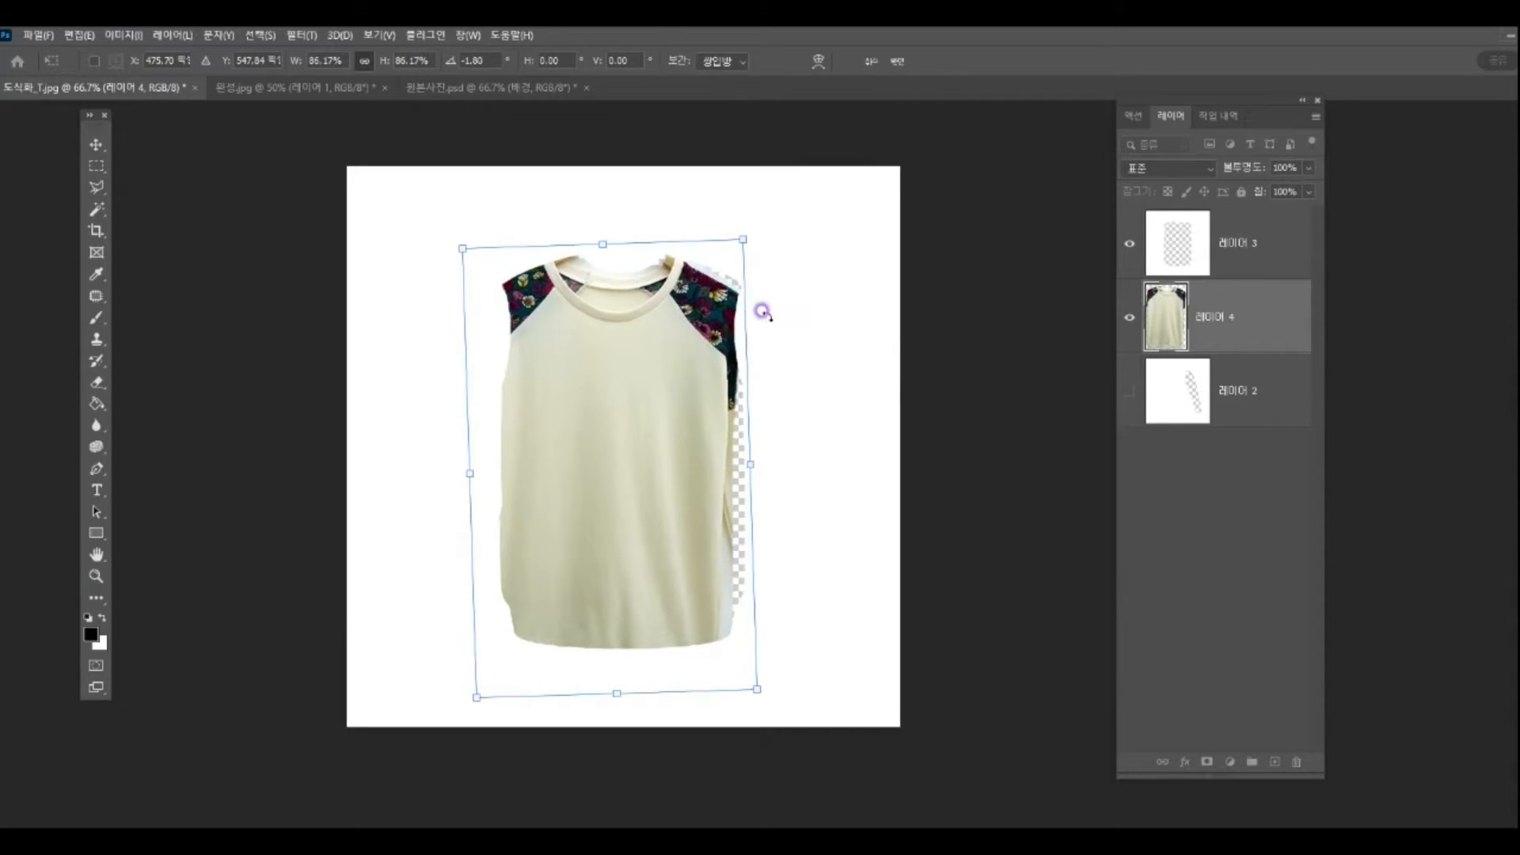
pyautogui.moveTo(656, 366)
pyautogui.mouseDown()
pyautogui.moveTo(644, 332)
pyautogui.moveTo(662, 359)
pyautogui.mouseUp()
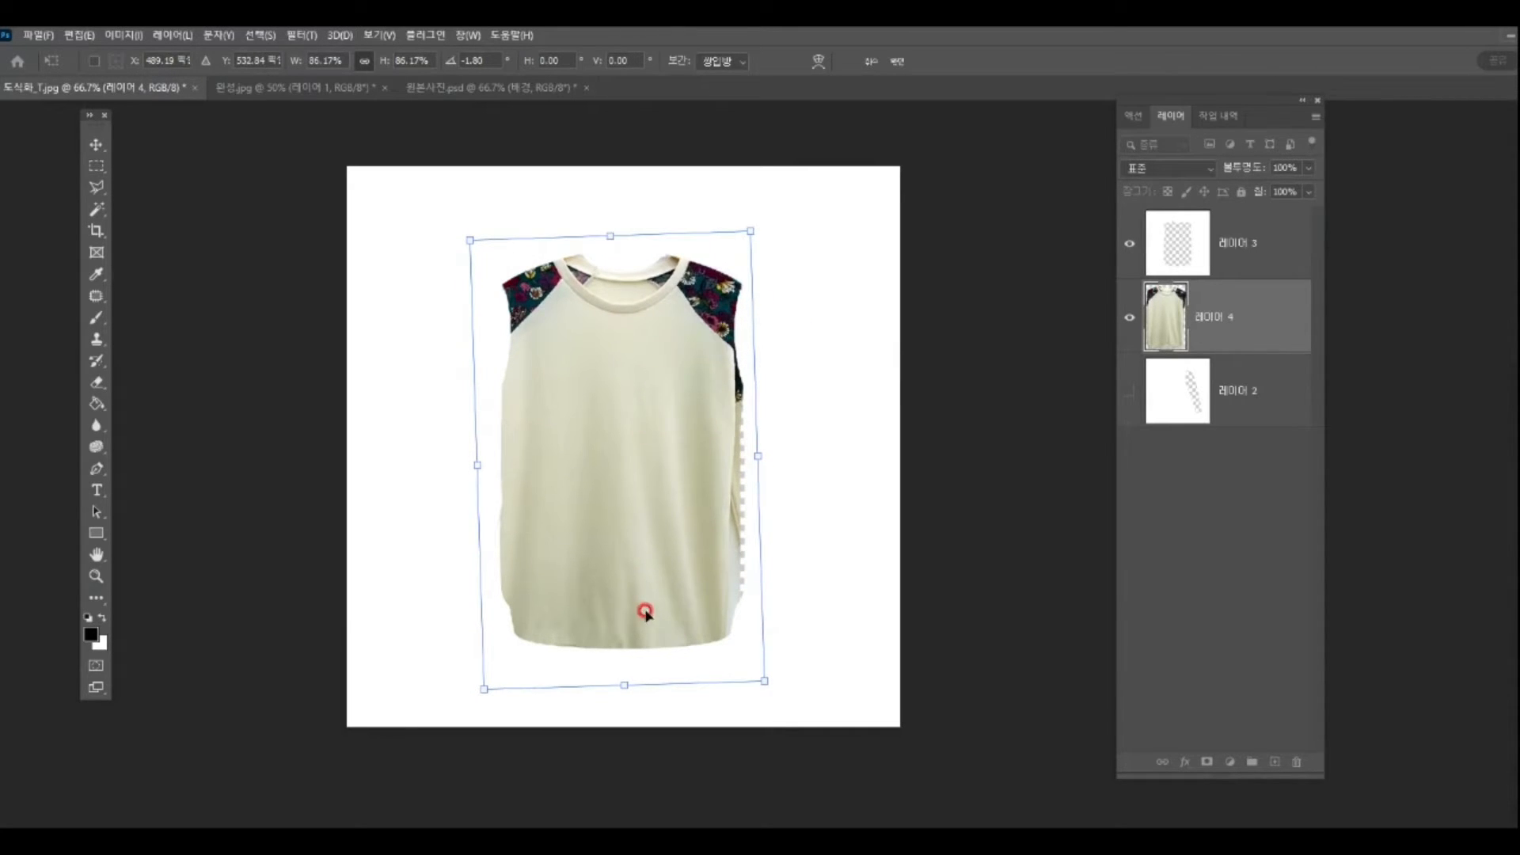
pyautogui.moveTo(622, 685); pyautogui.dragTo(628, 658)
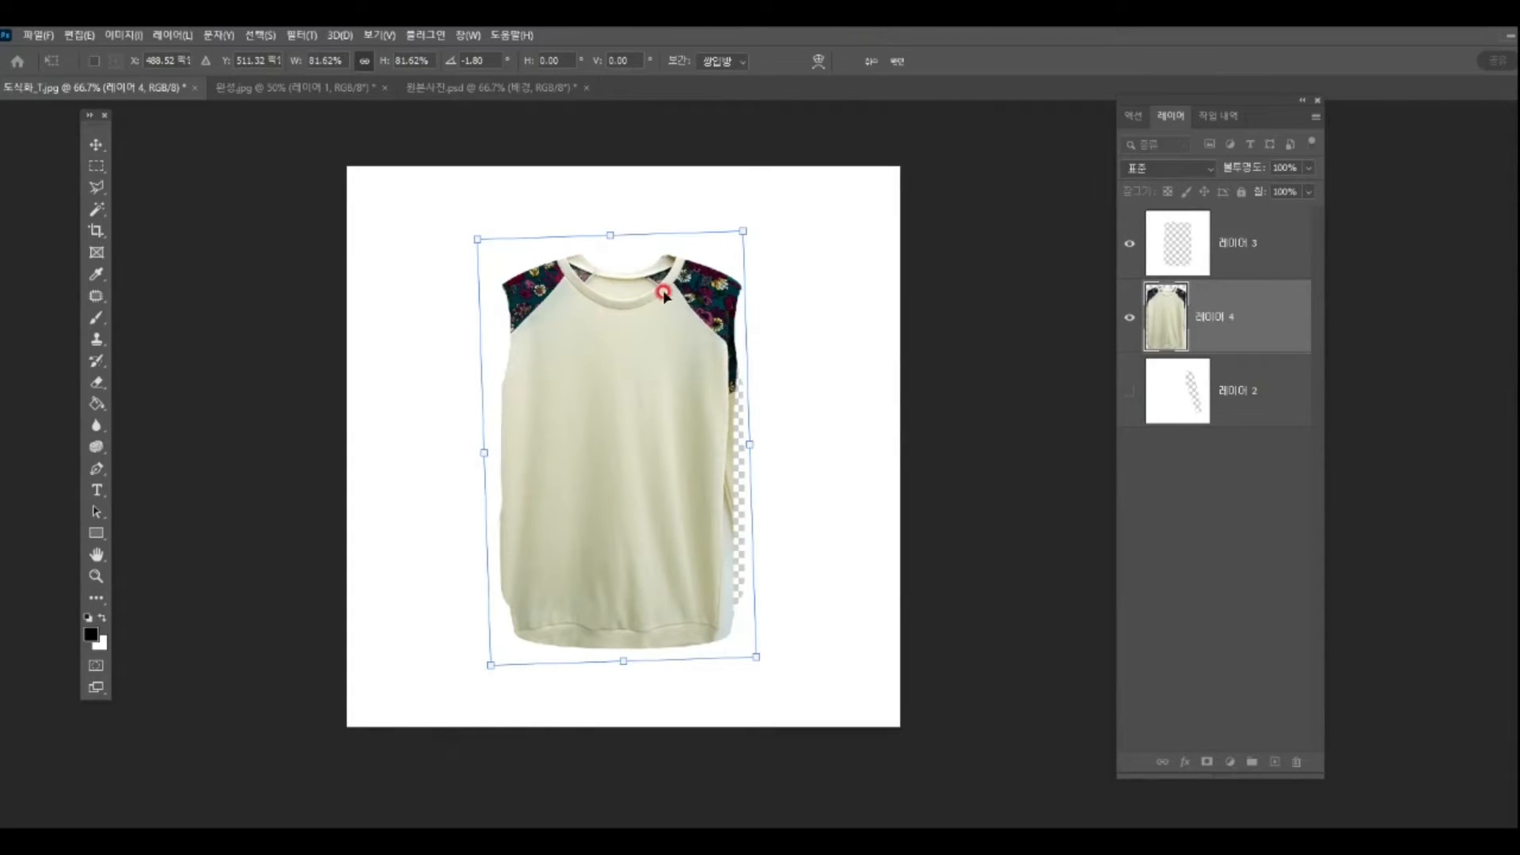
pyautogui.press('Return')
# Step: Warp the body photo so its side edge and neckline fill out the template's cut-out
pyautogui.press('l')
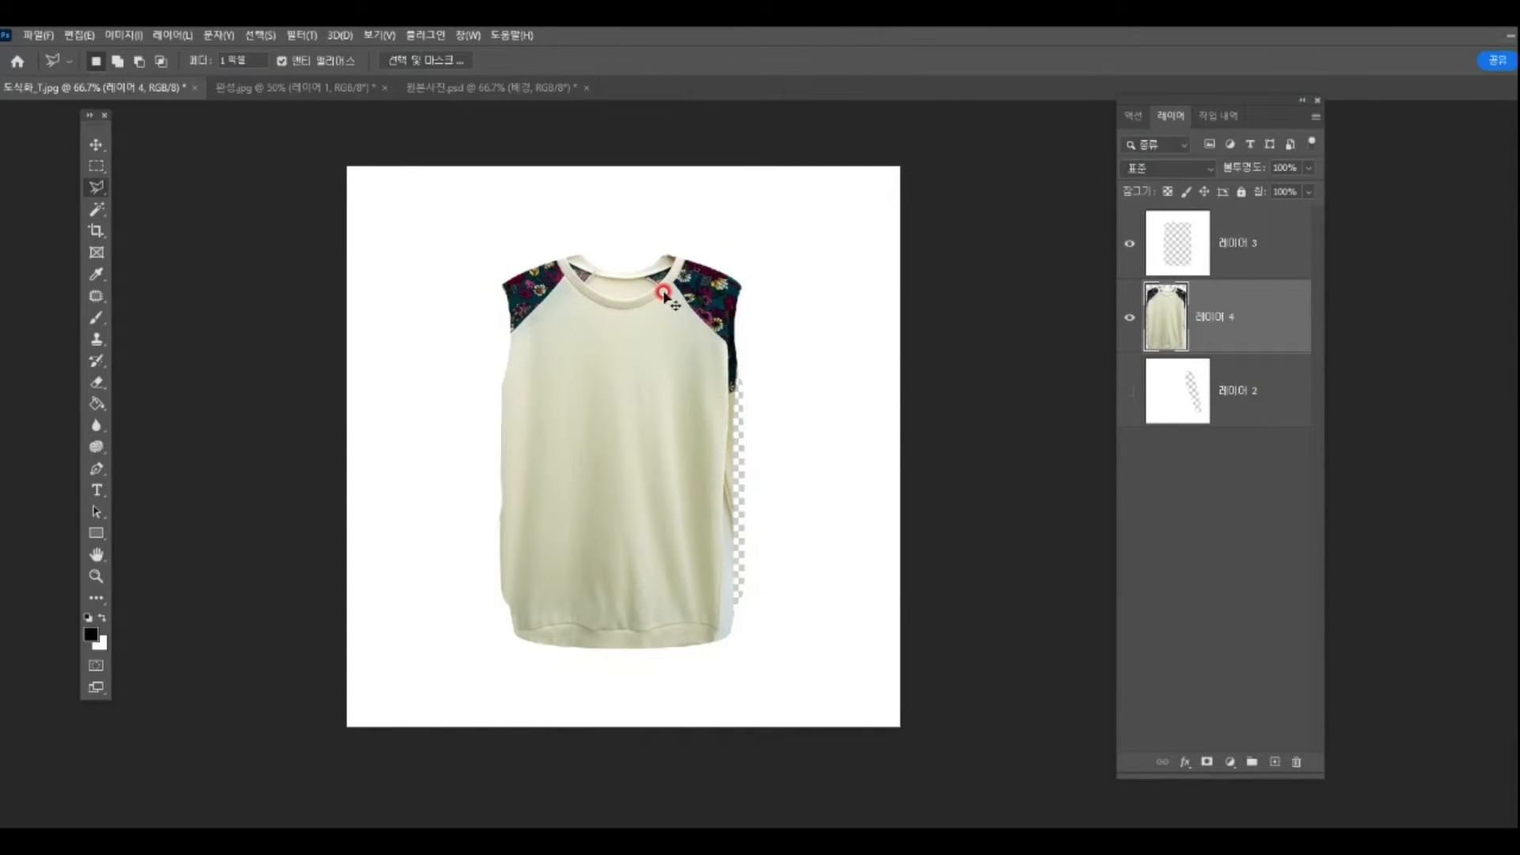
pyautogui.hotkey('ctrl', 't')
pyautogui.click(818, 65)
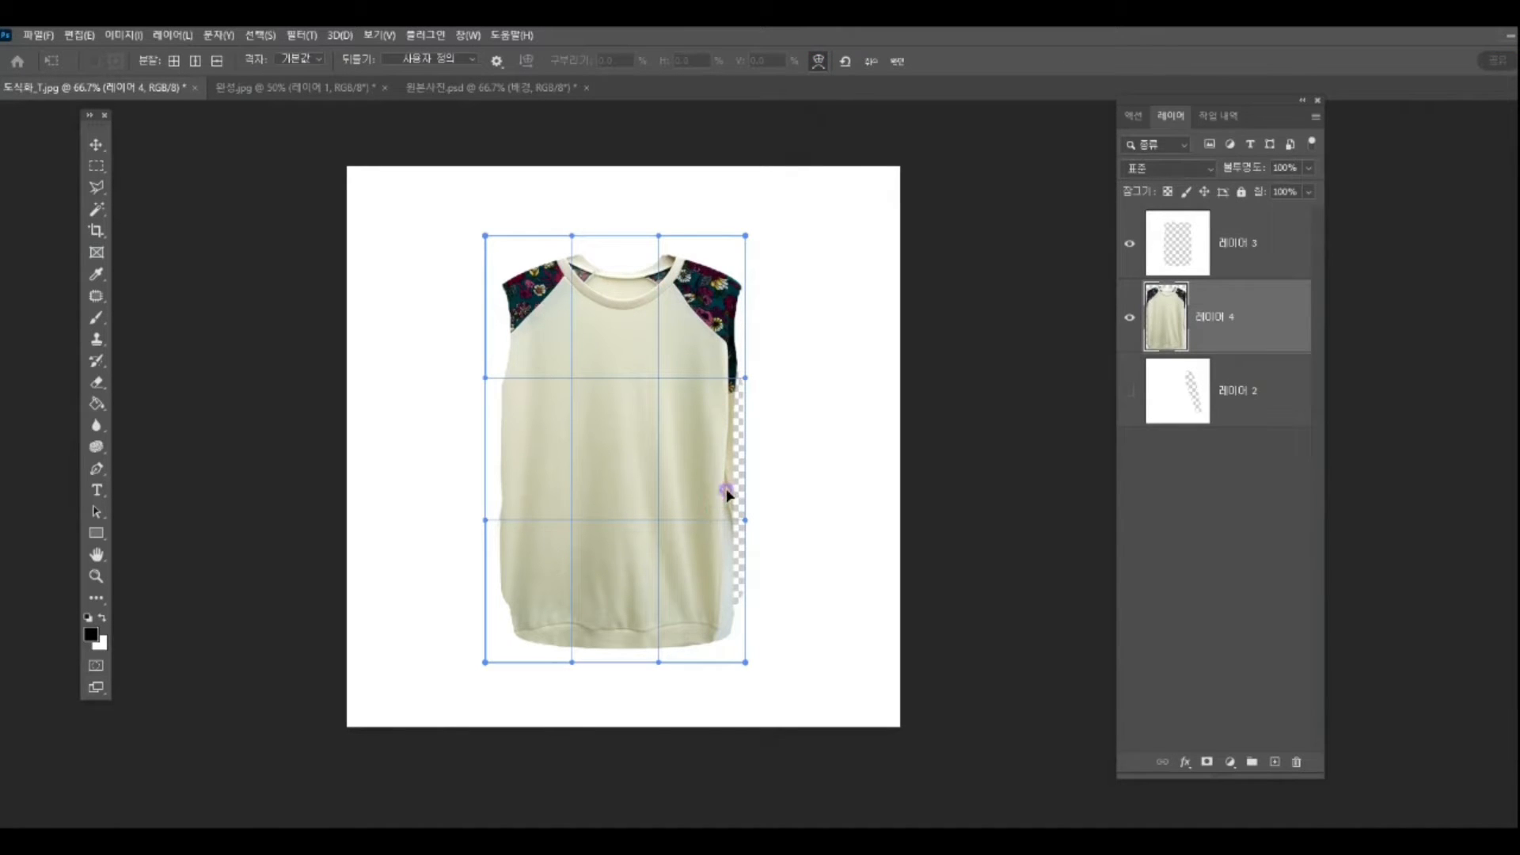
pyautogui.moveTo(705, 472); pyautogui.dragTo(722, 475)
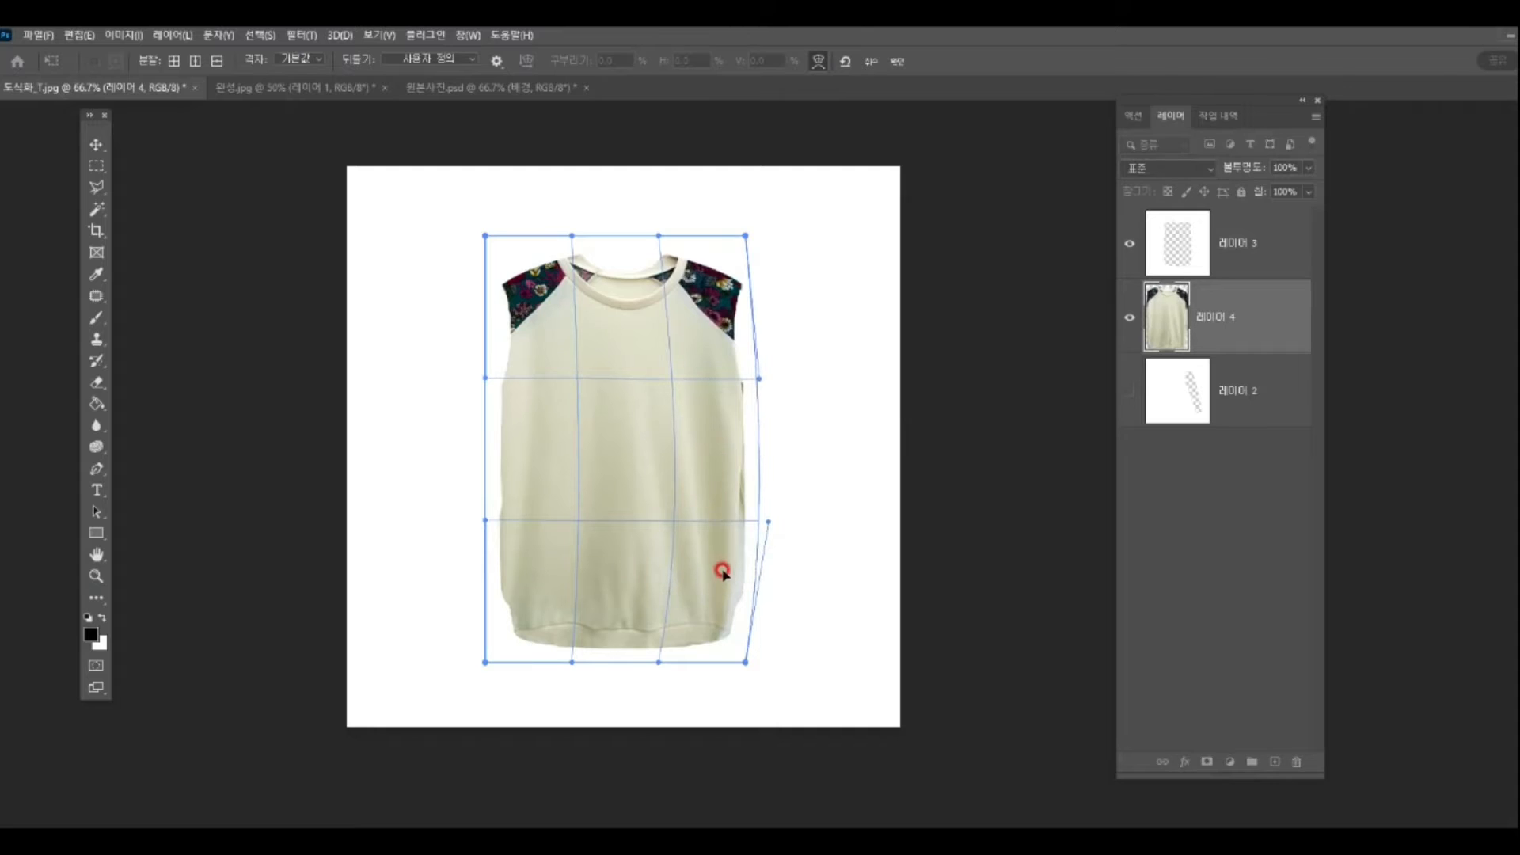
pyautogui.moveTo(723, 573); pyautogui.dragTo(729, 575)
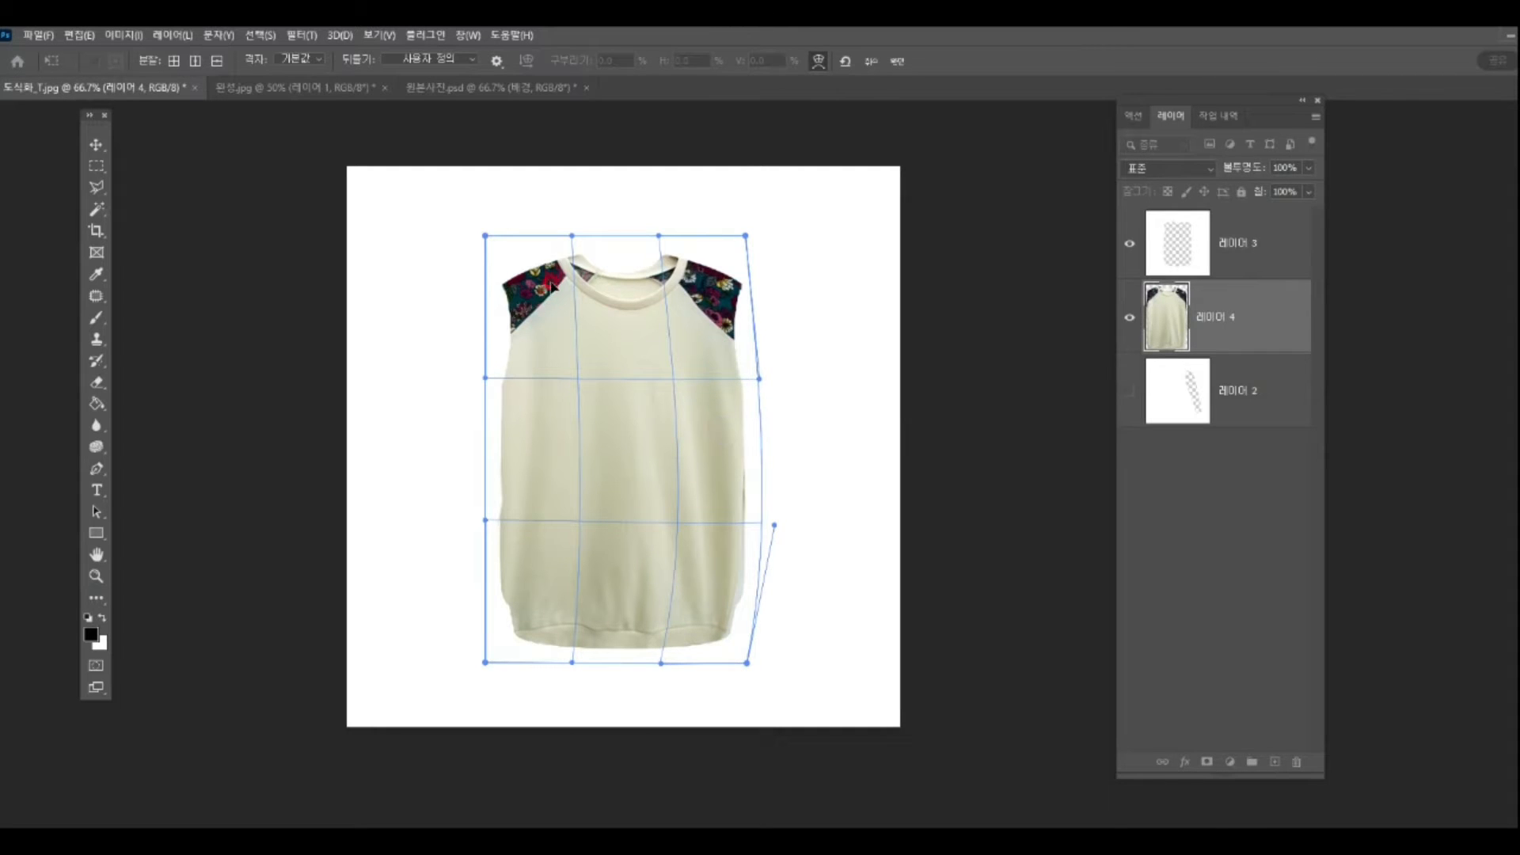
pyautogui.moveTo(552, 287); pyautogui.dragTo(558, 277)
pyautogui.click(669, 270)
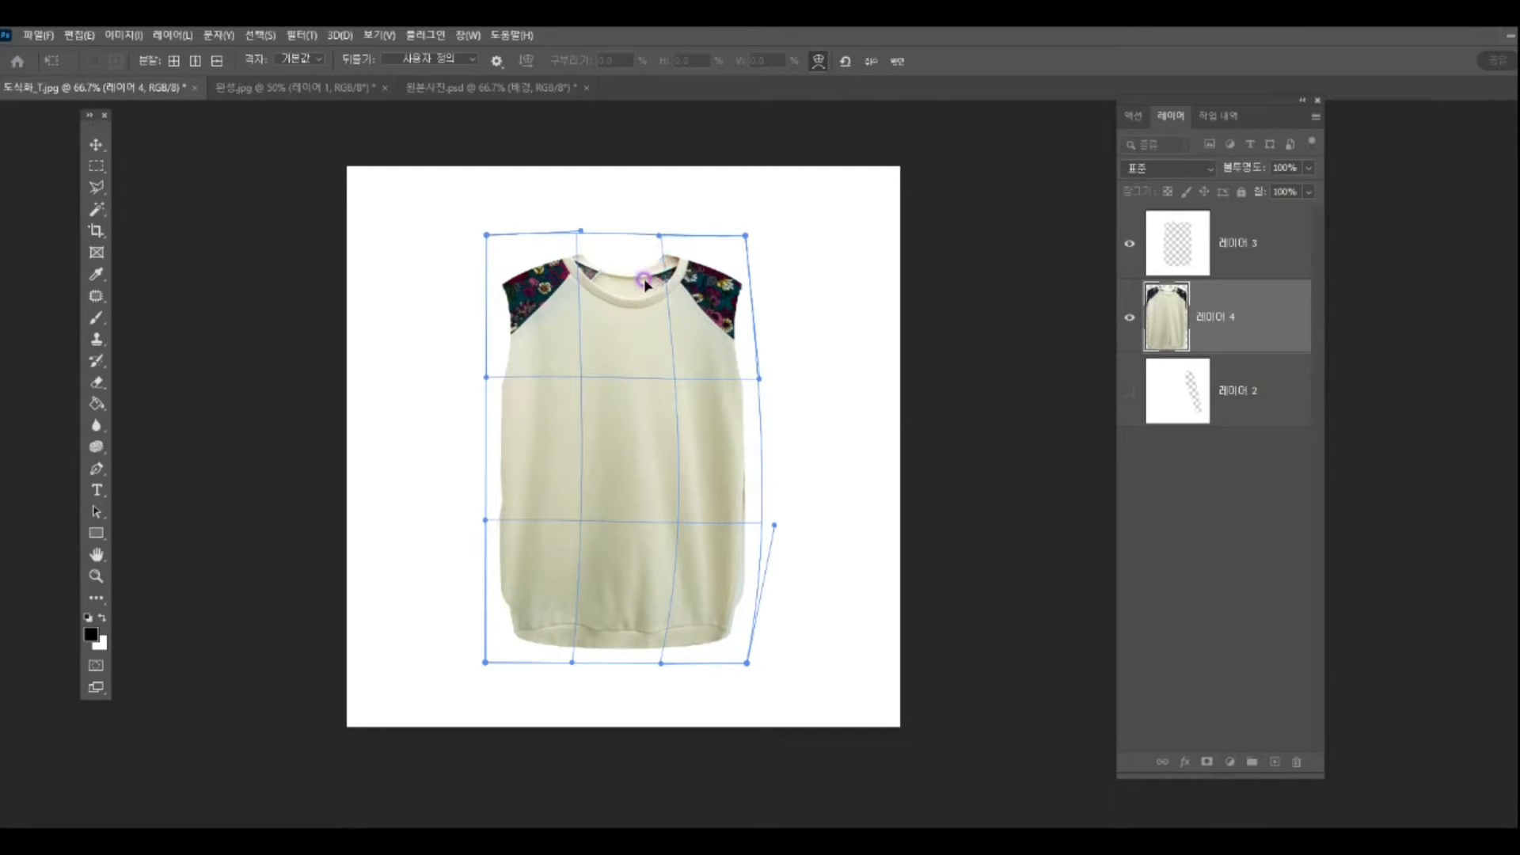
pyautogui.click(500, 642)
pyautogui.press('Return')
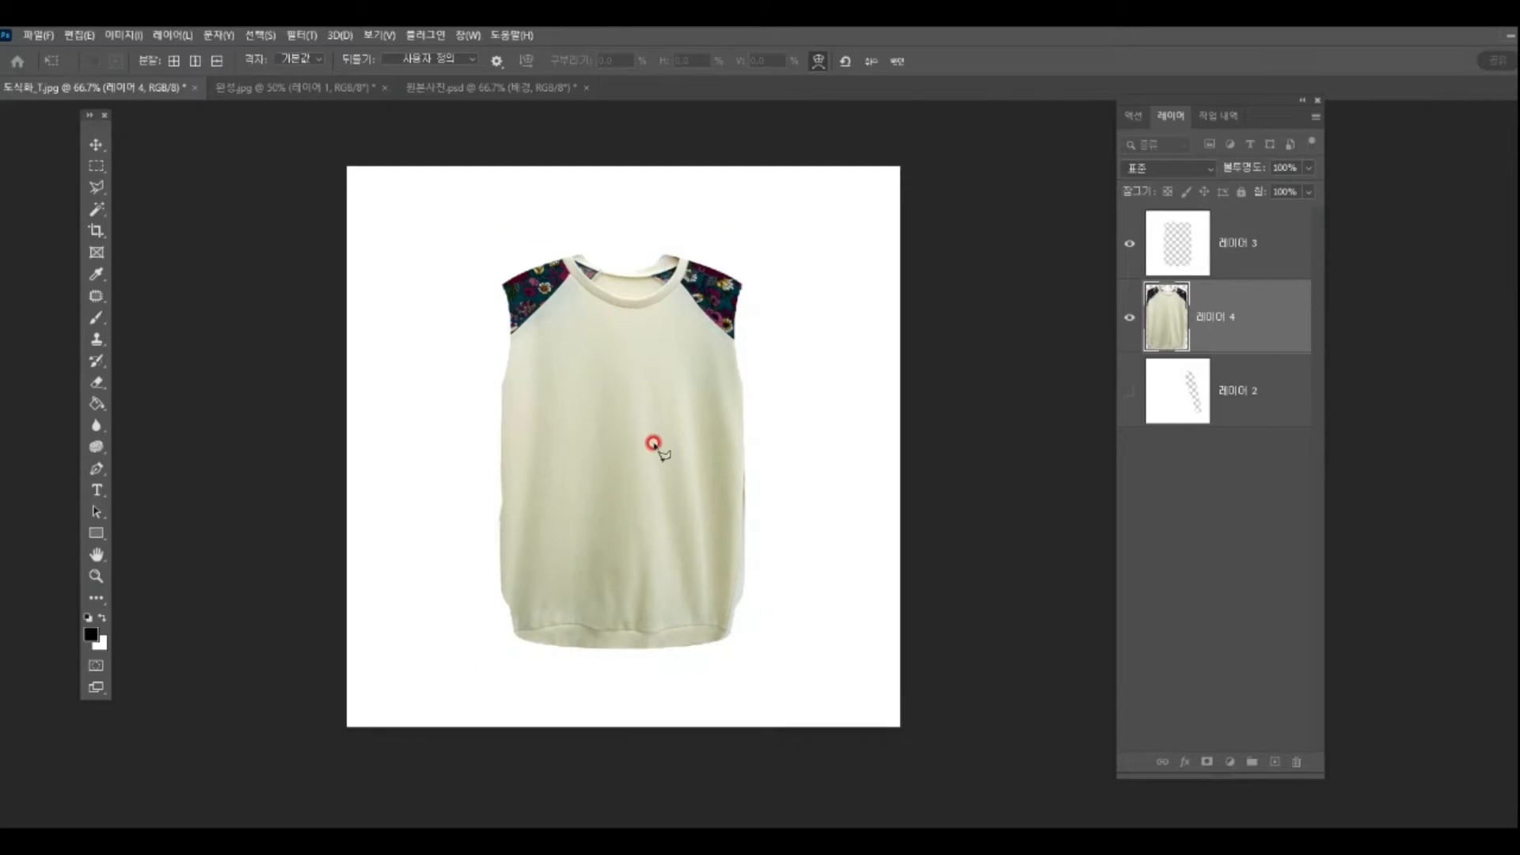
# Step: Examine the sweatshirt's neckline up close against the template's neck curve, with and without 레이어 4 displayed
pyautogui.click(96, 576)
pyautogui.click(547, 360)
pyautogui.click(671, 273)
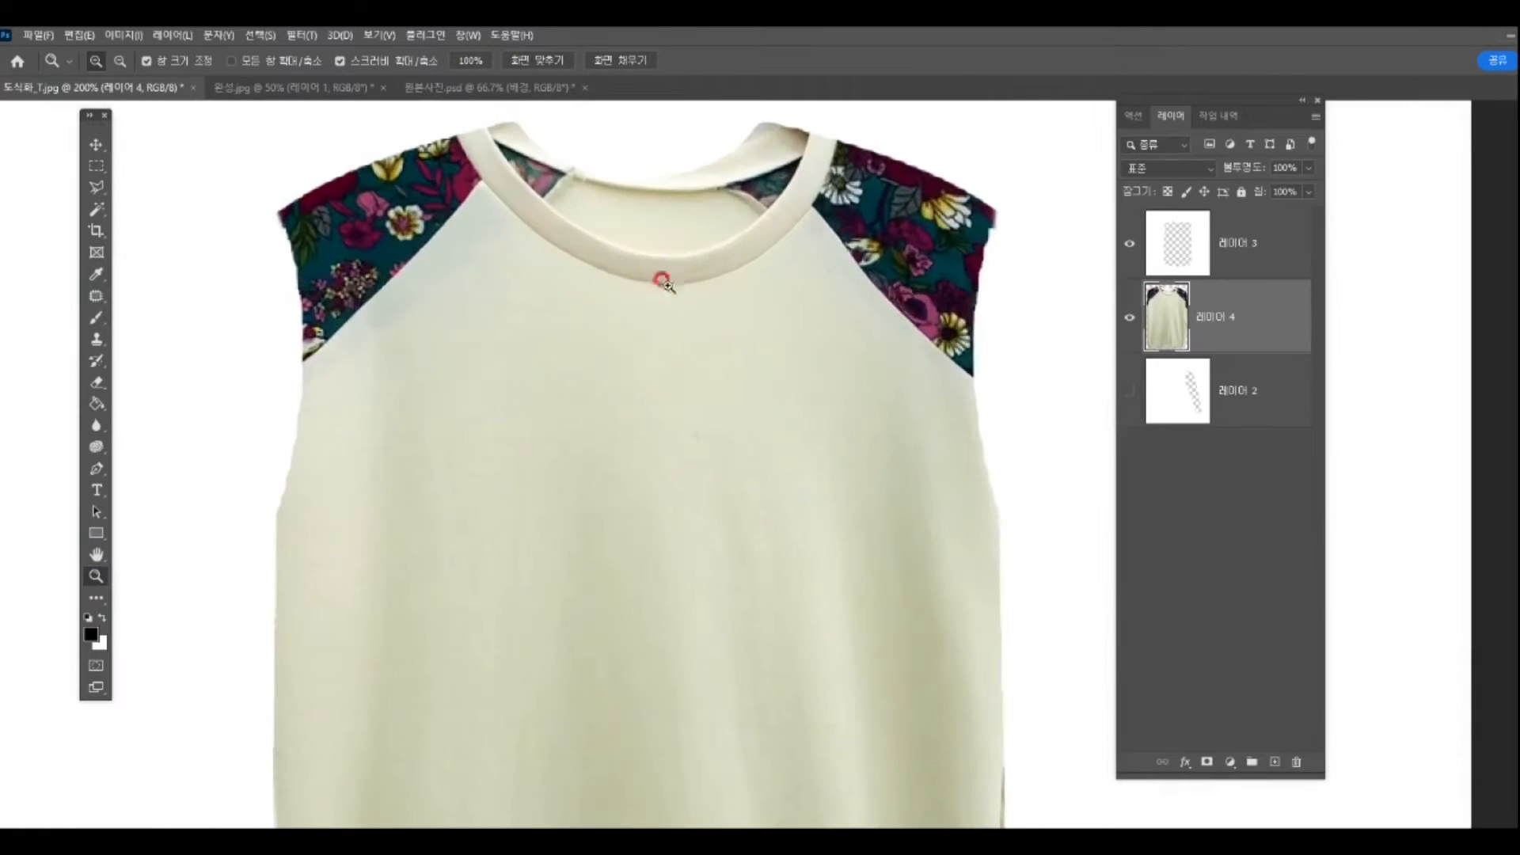
pyautogui.scroll(2, 719, 330)
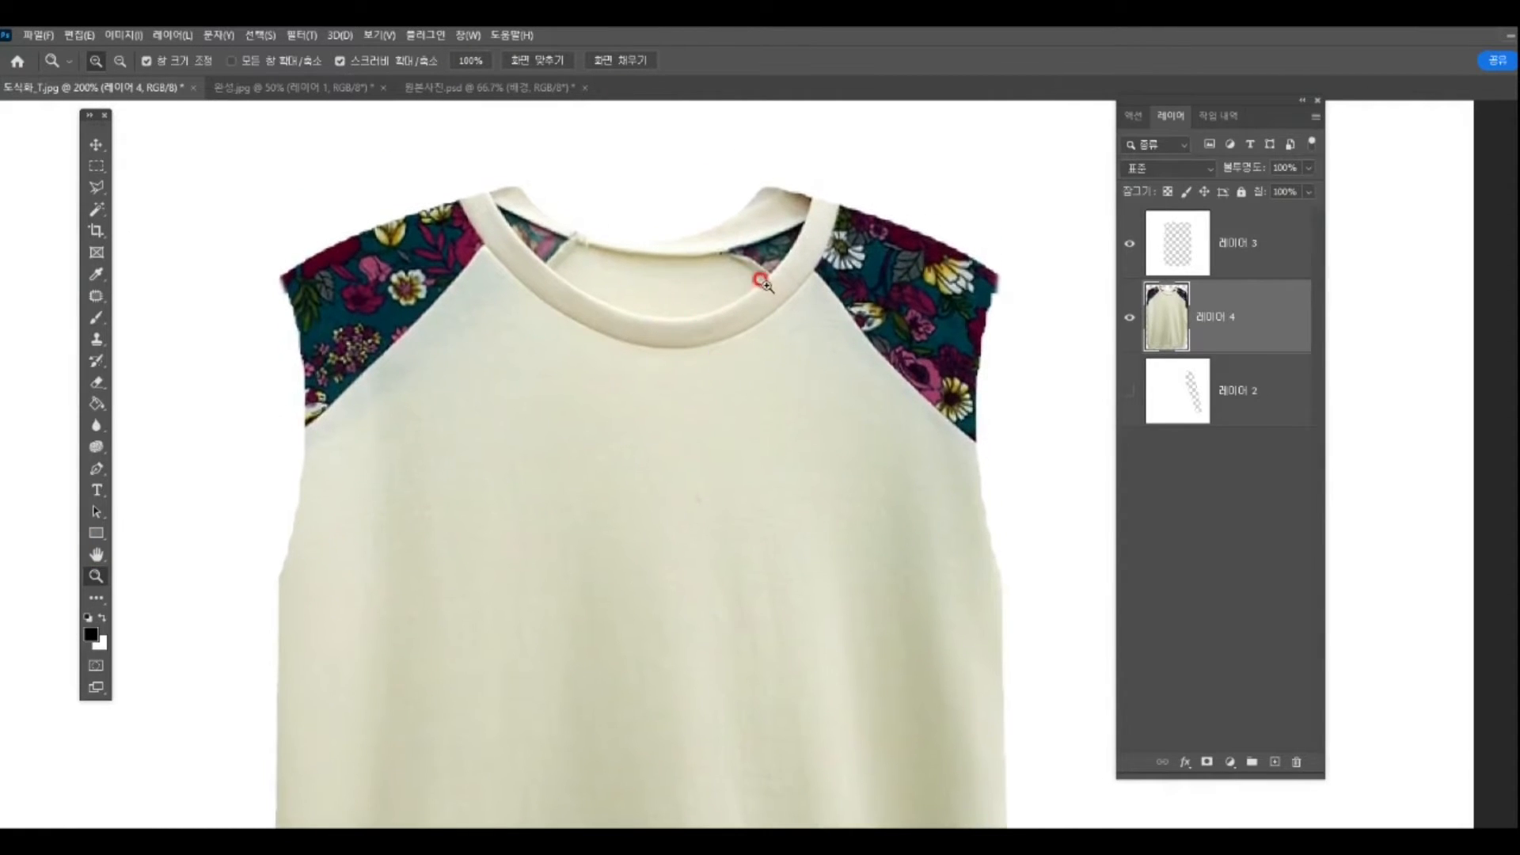
pyautogui.click(1128, 317)
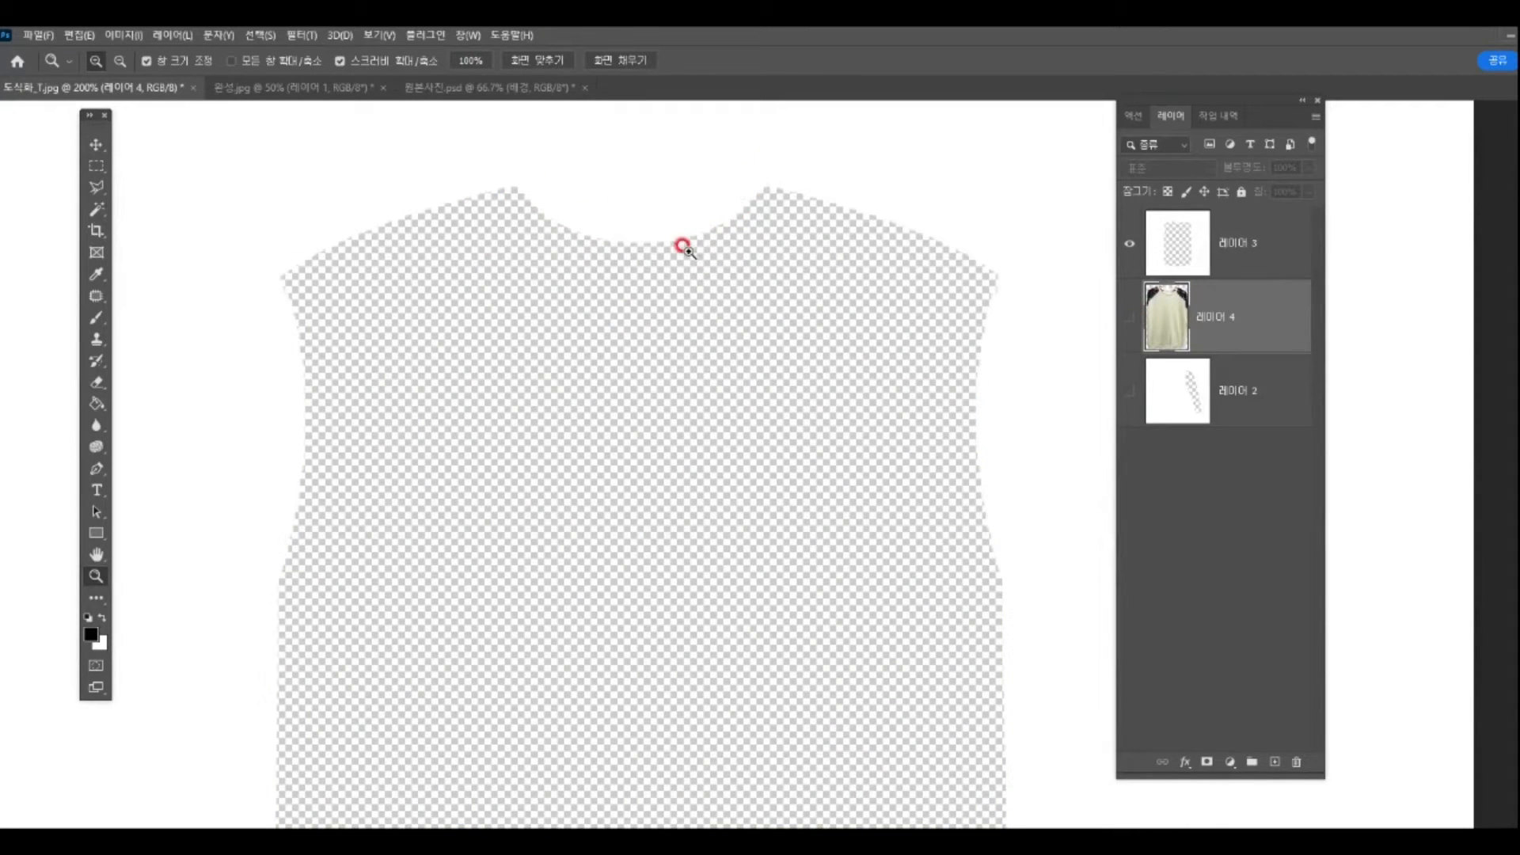
pyautogui.click(1130, 321)
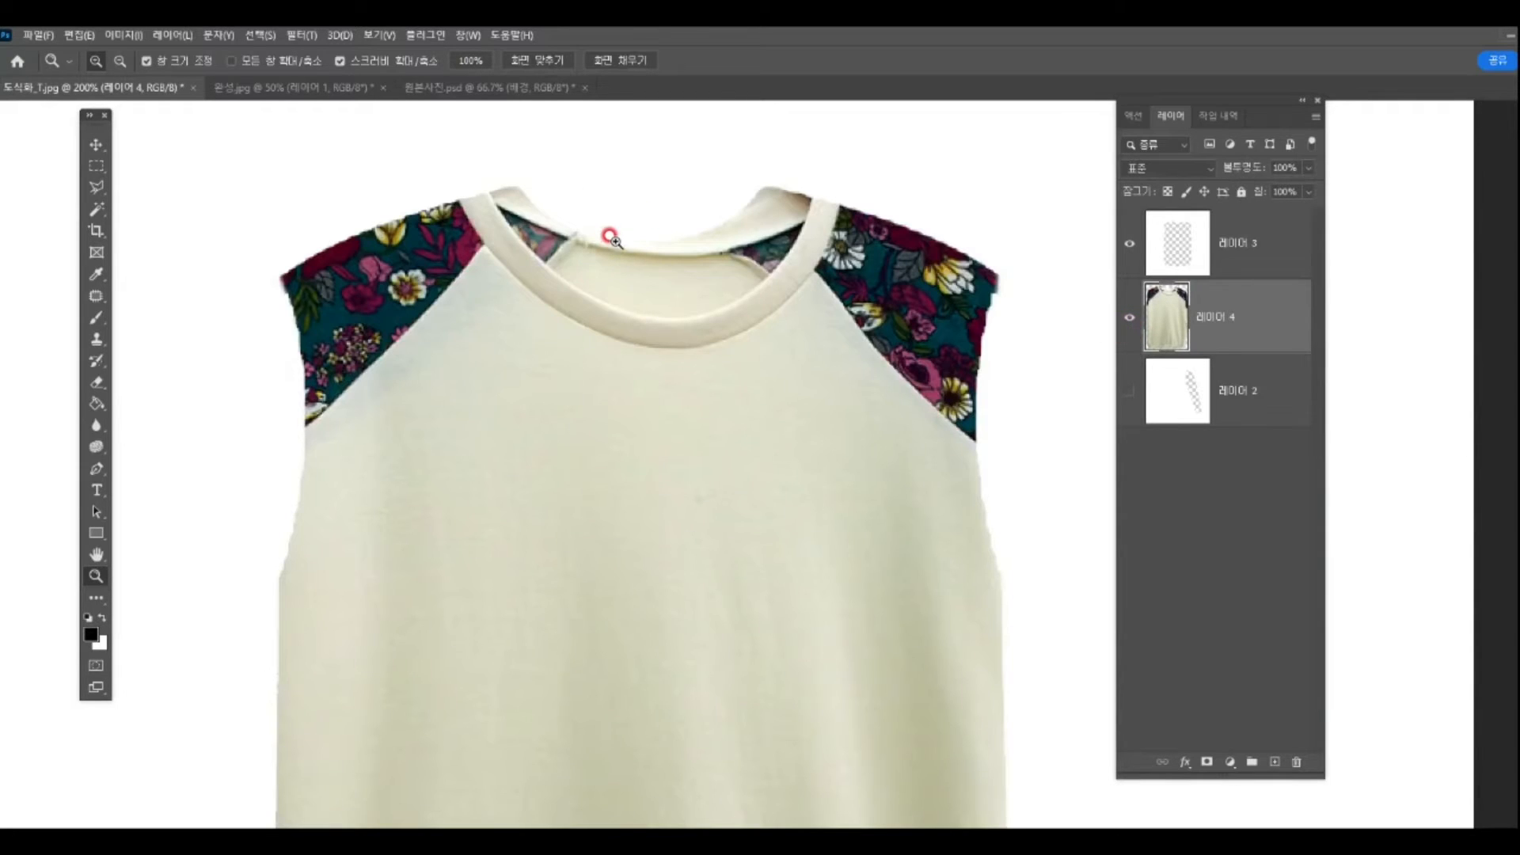
pyautogui.moveTo(623, 247); pyautogui.dragTo(635, 319)
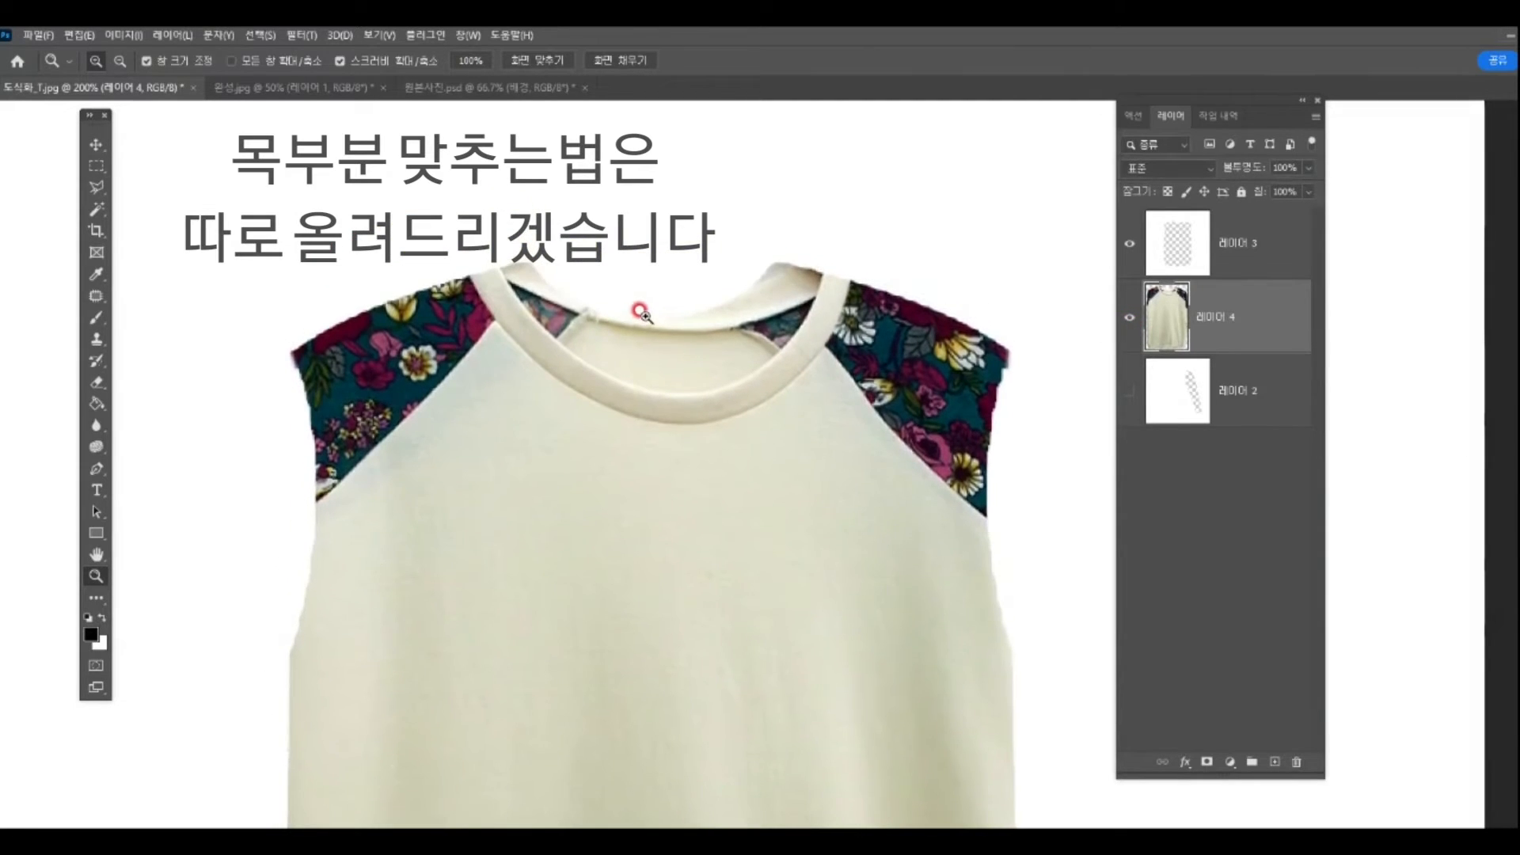
# Step: Select a rectangle around the neck opening and the area above it, and delete it from the white template 레이어 3
pyautogui.click(93, 164)
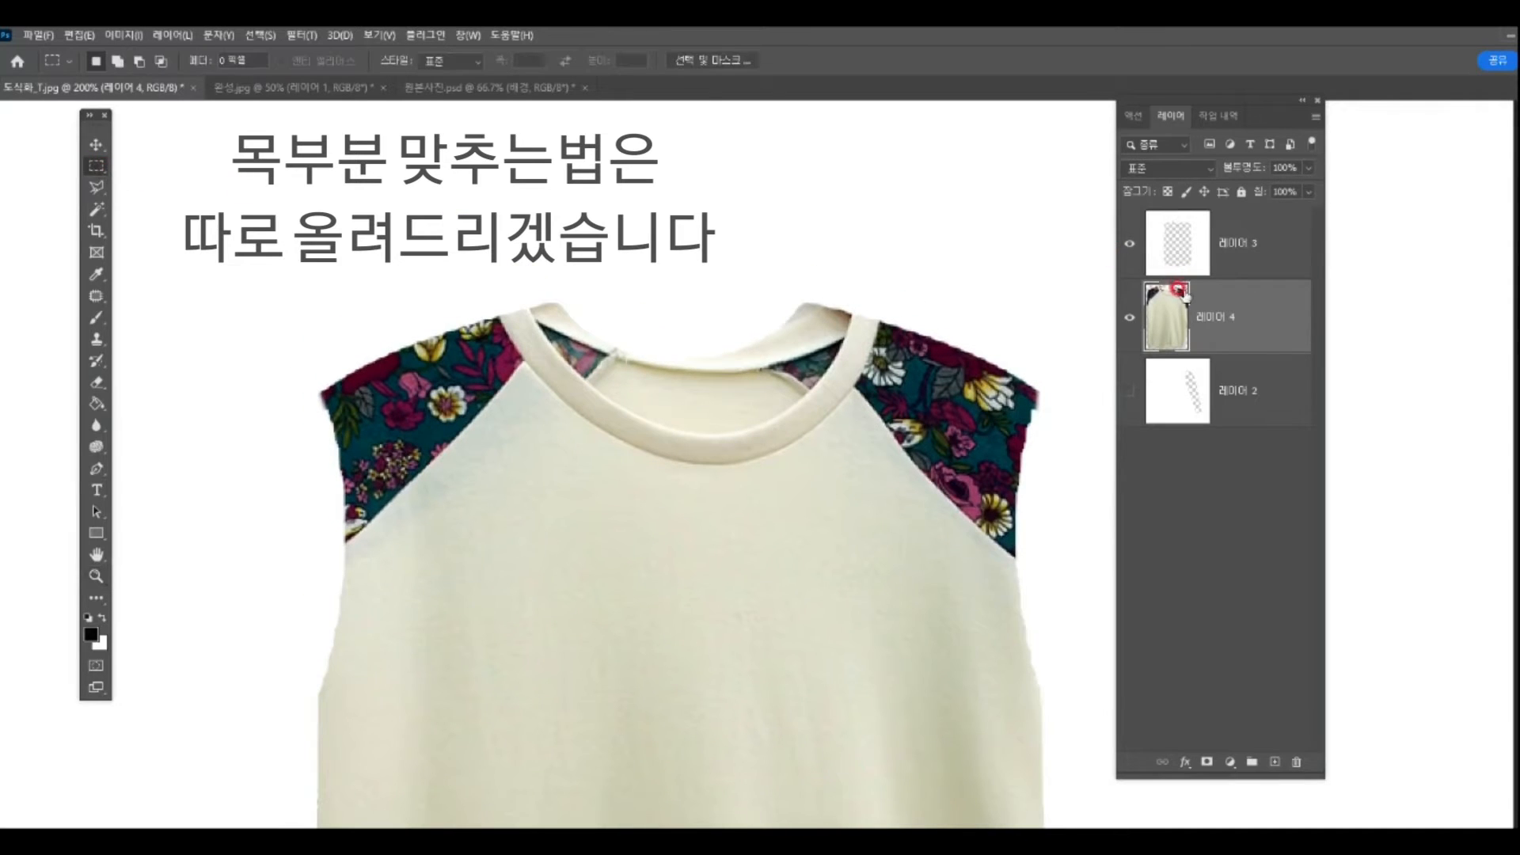
pyautogui.moveTo(535, 136); pyautogui.dragTo(824, 428)
pyautogui.click(742, 369)
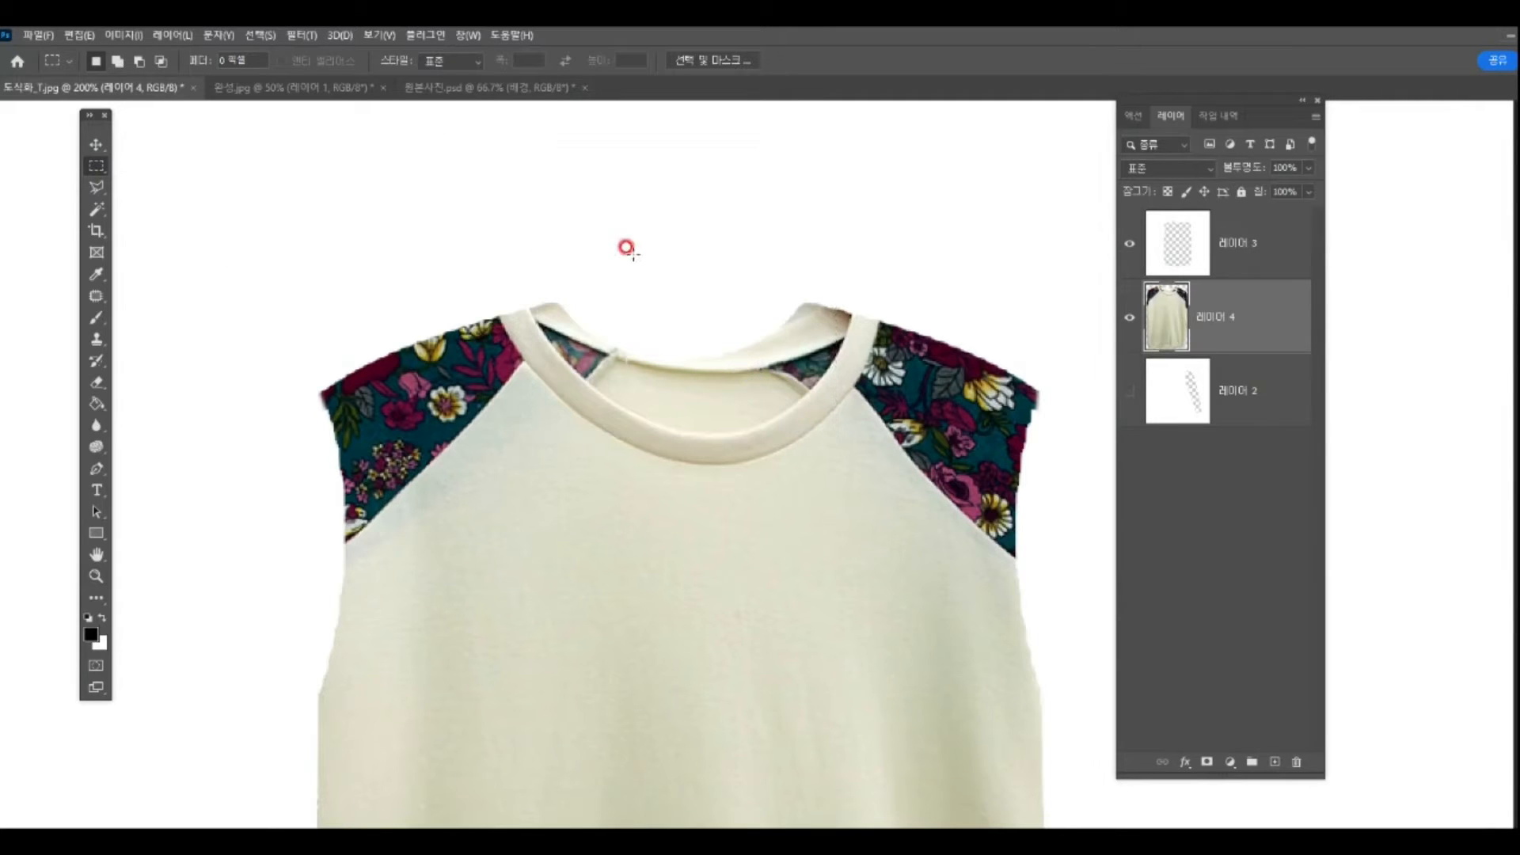
pyautogui.moveTo(514, 164); pyautogui.dragTo(838, 434)
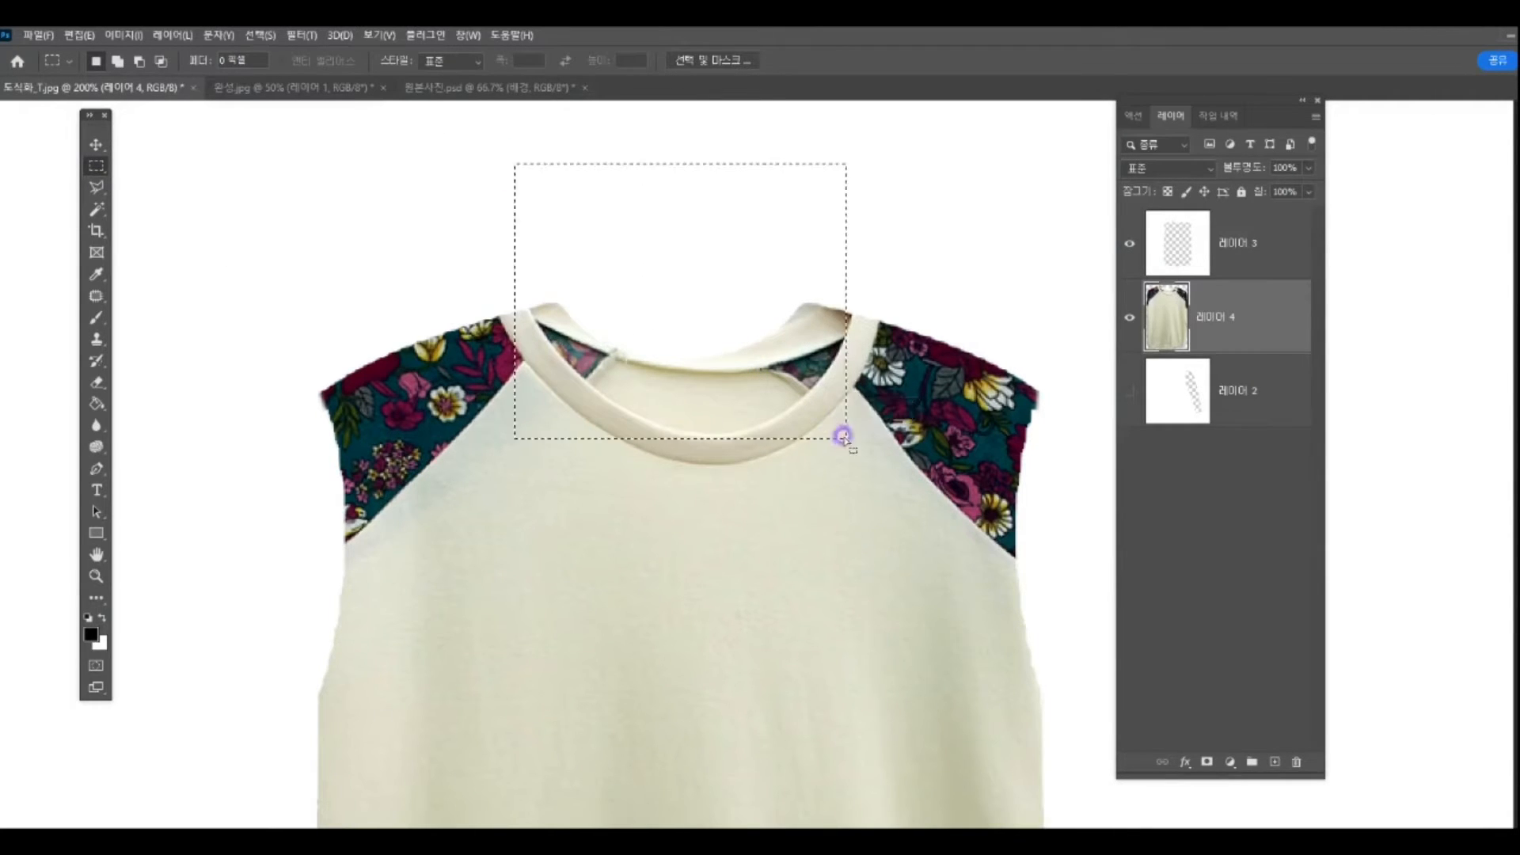
pyautogui.click(1235, 235)
pyautogui.press('Delete')
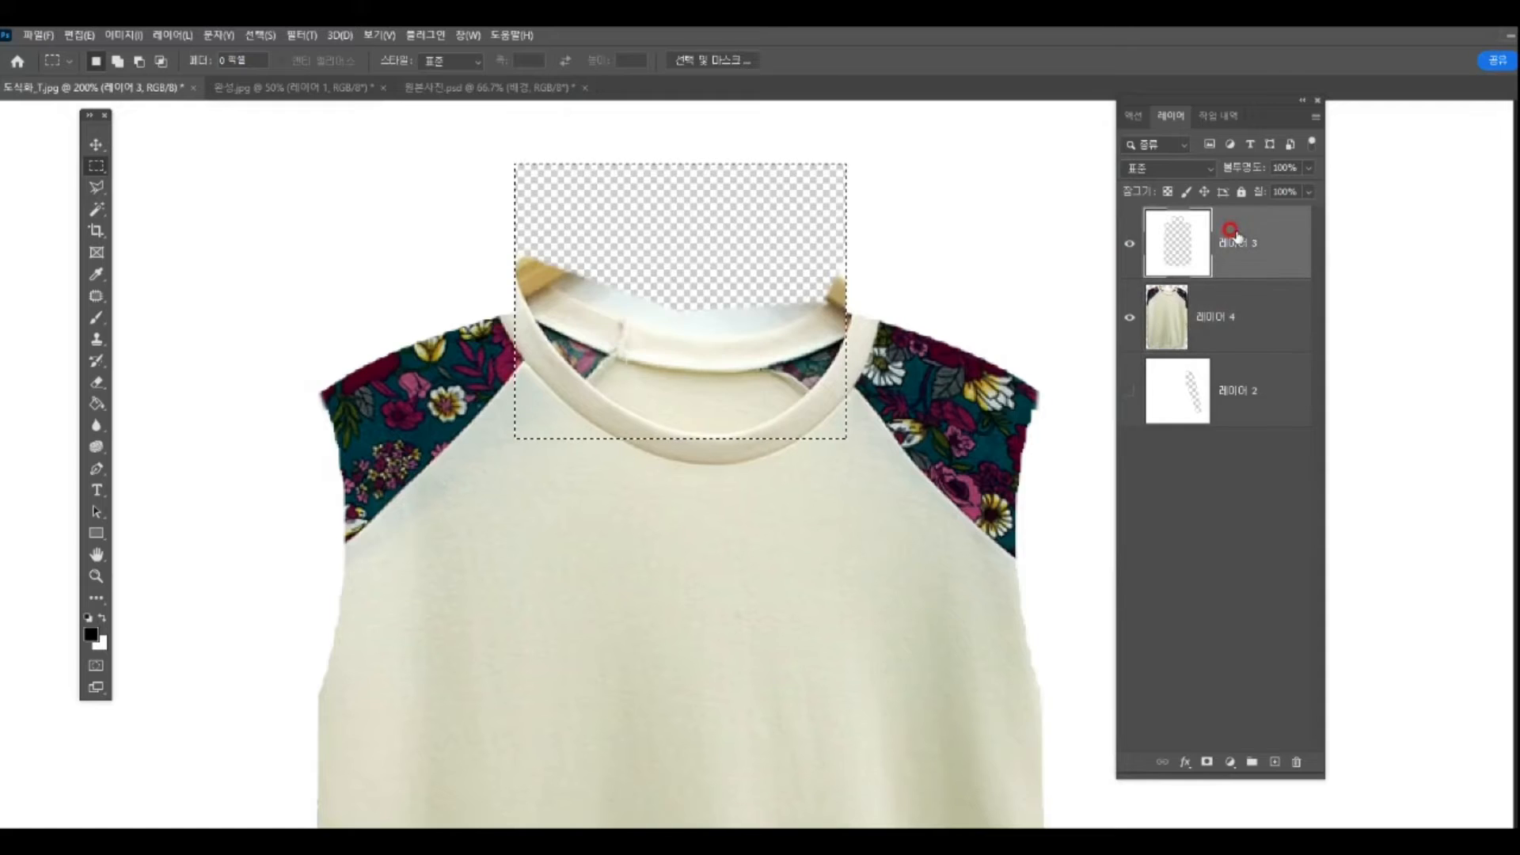
# Step: Clear the selection and warp the body photo 레이어 4 to lower its neckline slightly and fill the cut-out's lower side edge
pyautogui.hotkey('ctrl', 'd')
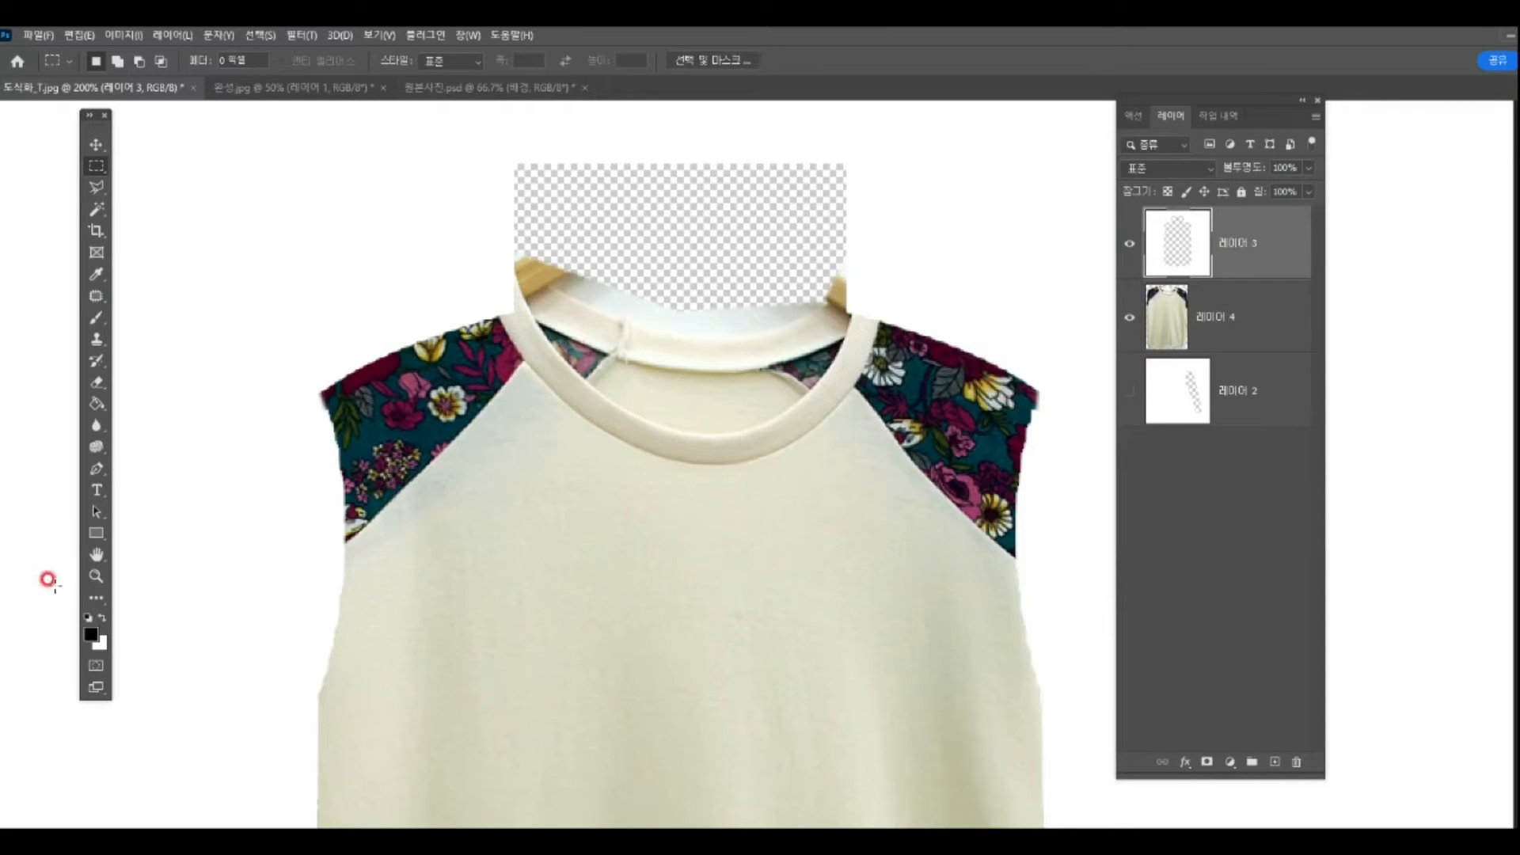
pyautogui.click(94, 573)
pyautogui.keyDown('alt'); pyautogui.click(731, 600); pyautogui.keyUp('alt')
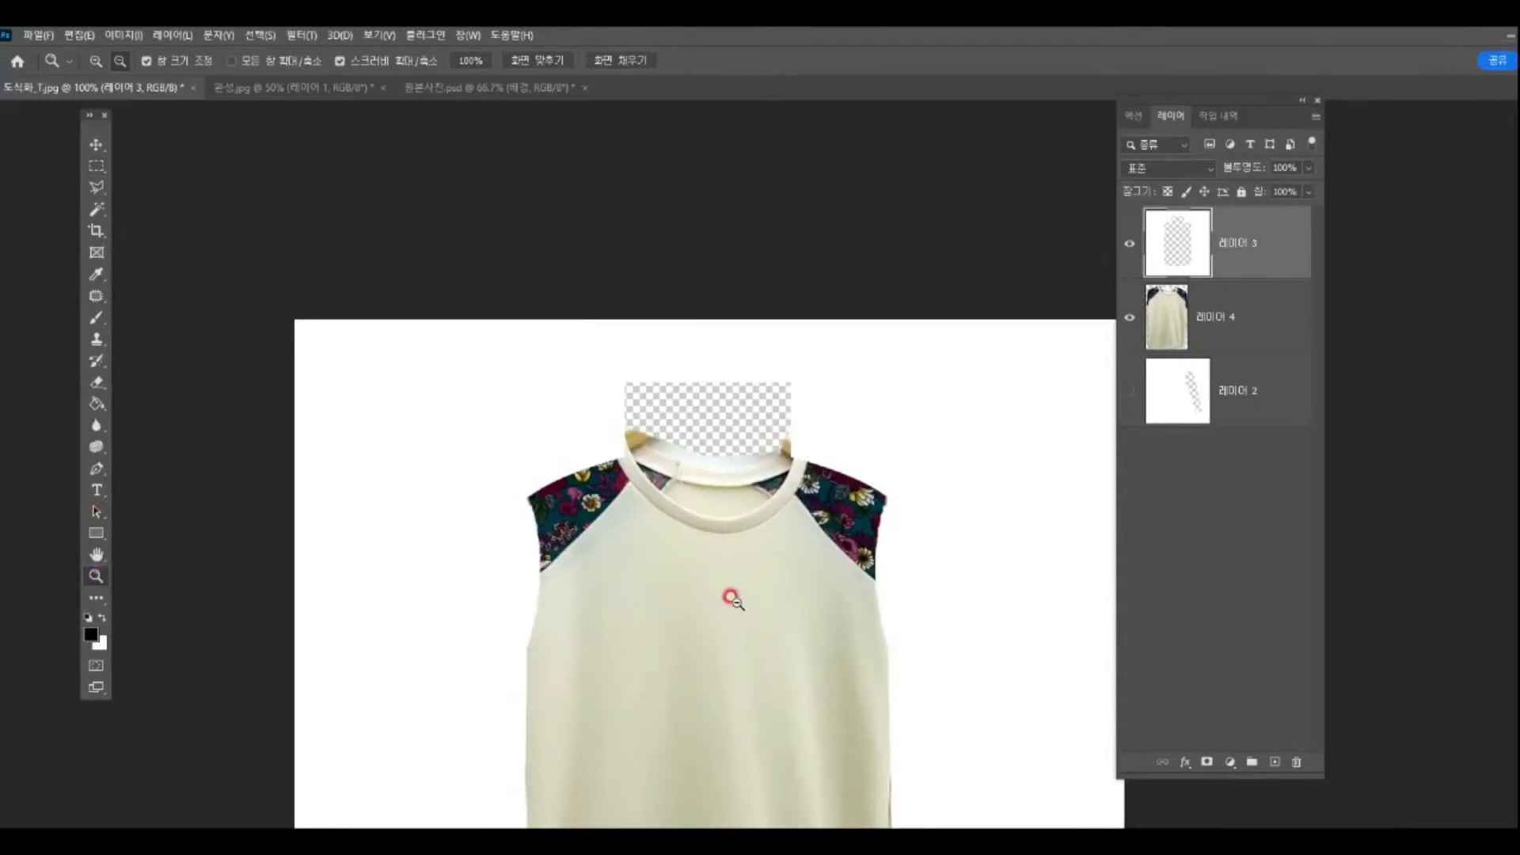
pyautogui.moveTo(776, 615); pyautogui.dragTo(763, 455)
pyautogui.moveTo(763, 573); pyautogui.dragTo(747, 397)
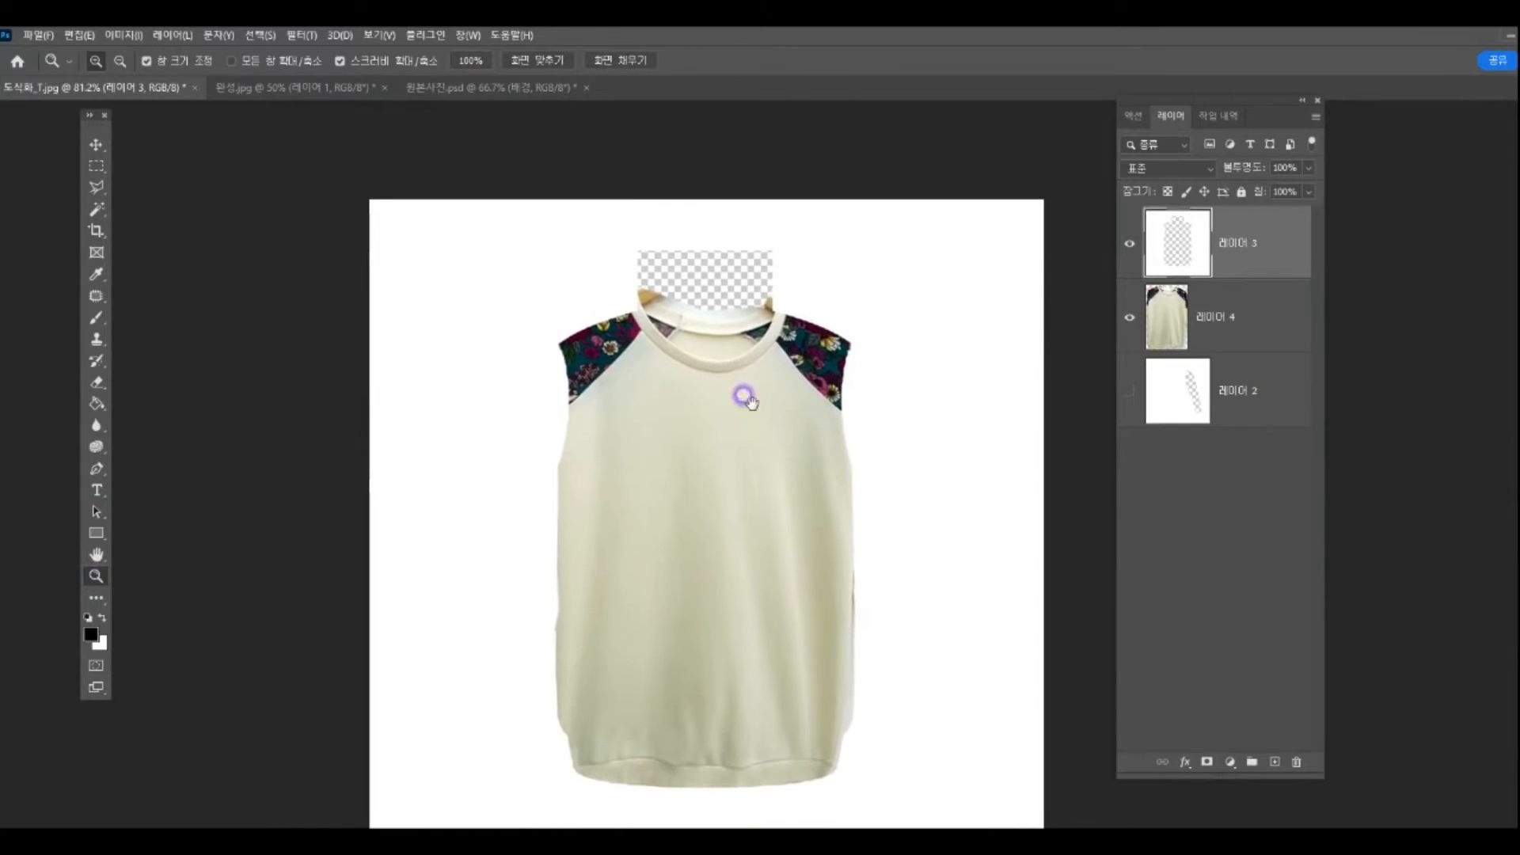
pyautogui.click(1217, 312)
pyautogui.hotkey('ctrl', 't')
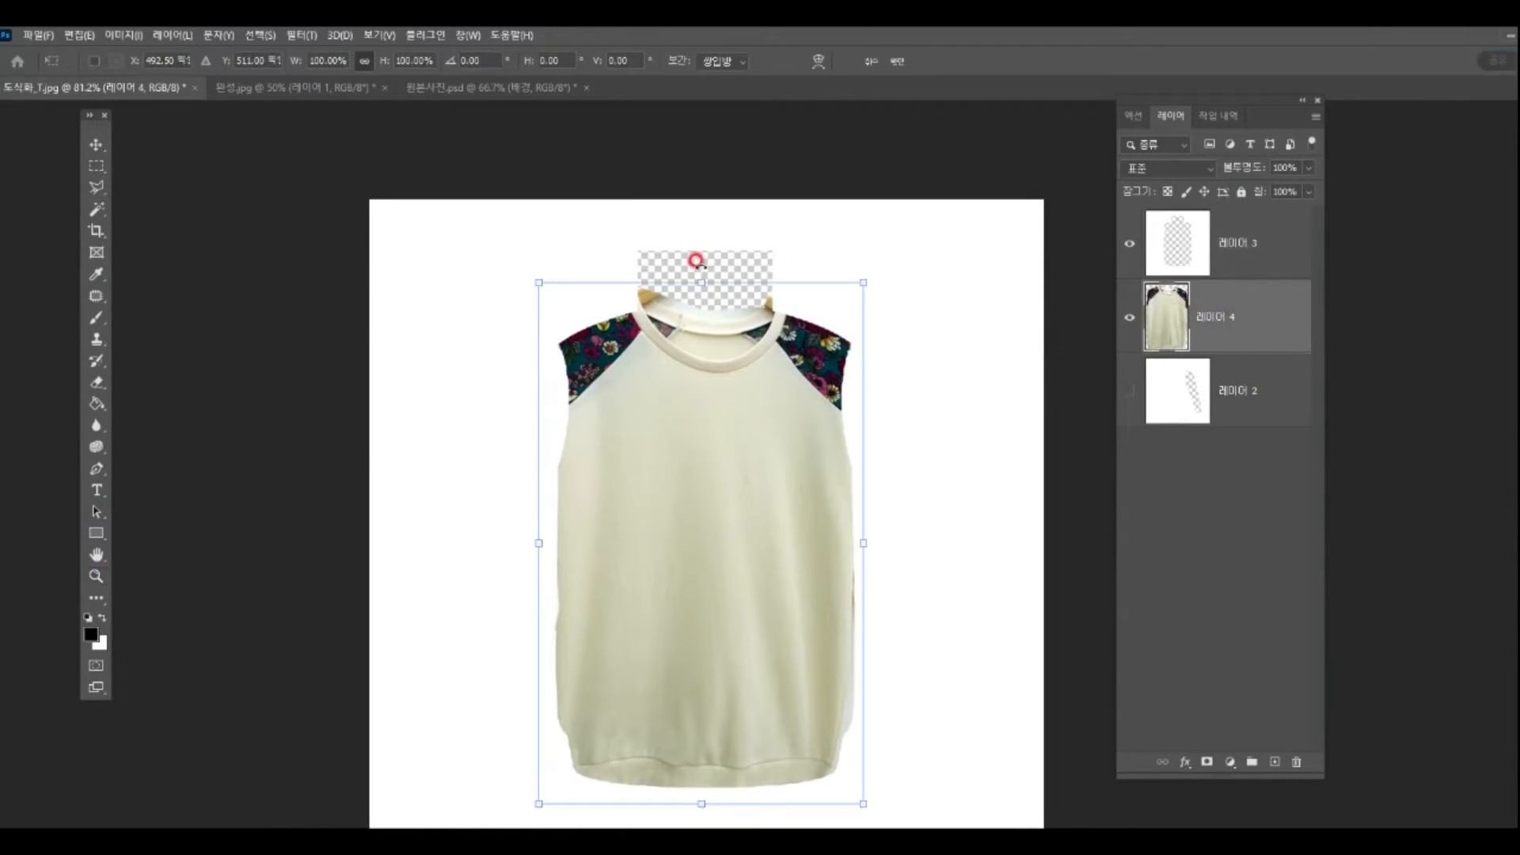
pyautogui.click(816, 62)
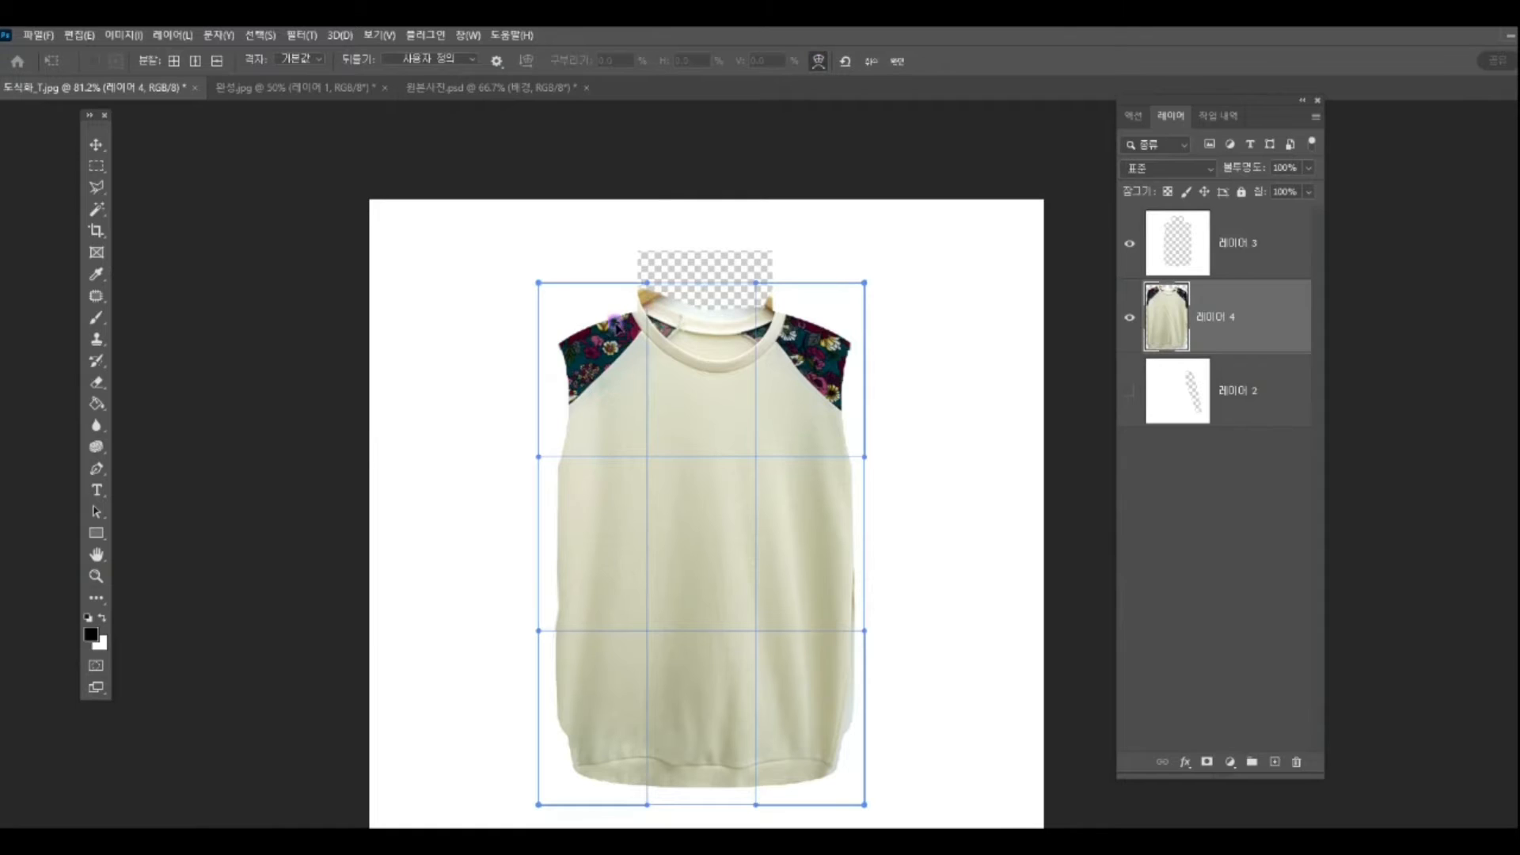
pyautogui.moveTo(629, 331); pyautogui.dragTo(624, 337)
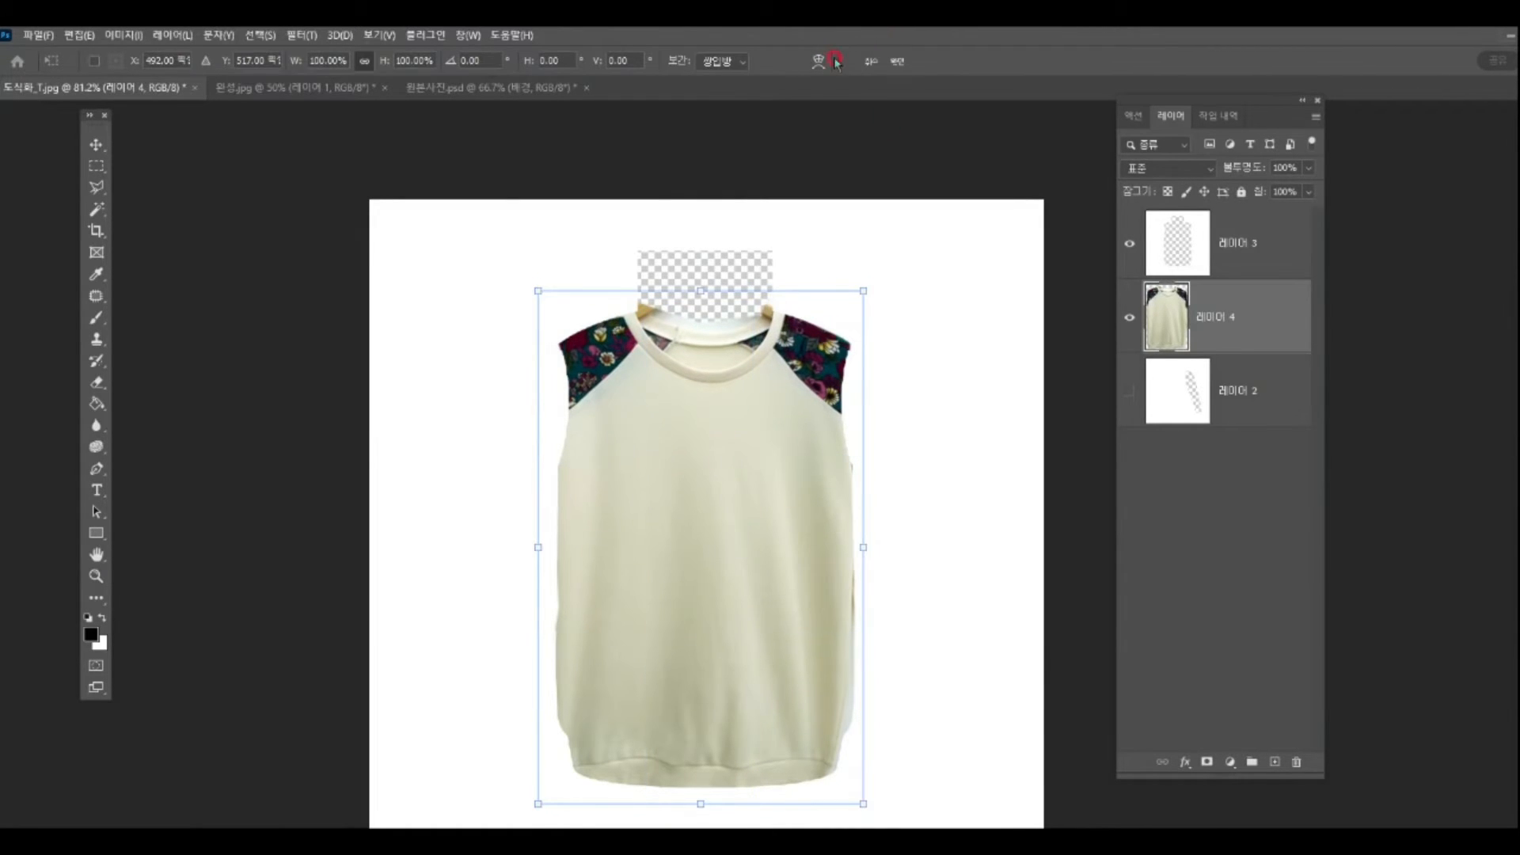
pyautogui.click(835, 61)
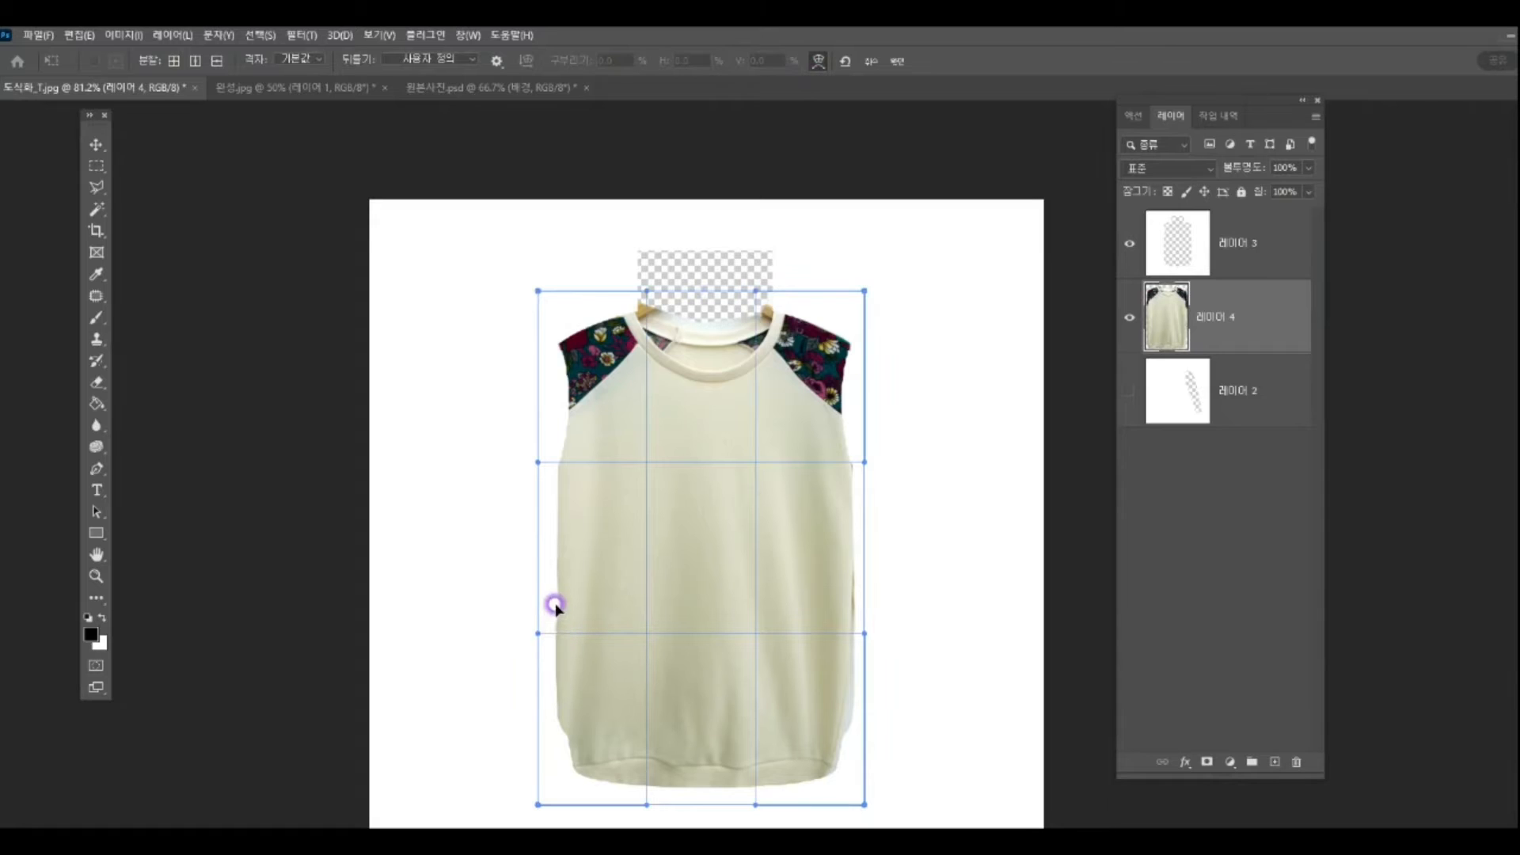
pyautogui.moveTo(555, 606); pyautogui.dragTo(546, 609)
pyautogui.press('Return')
pyautogui.press('z')
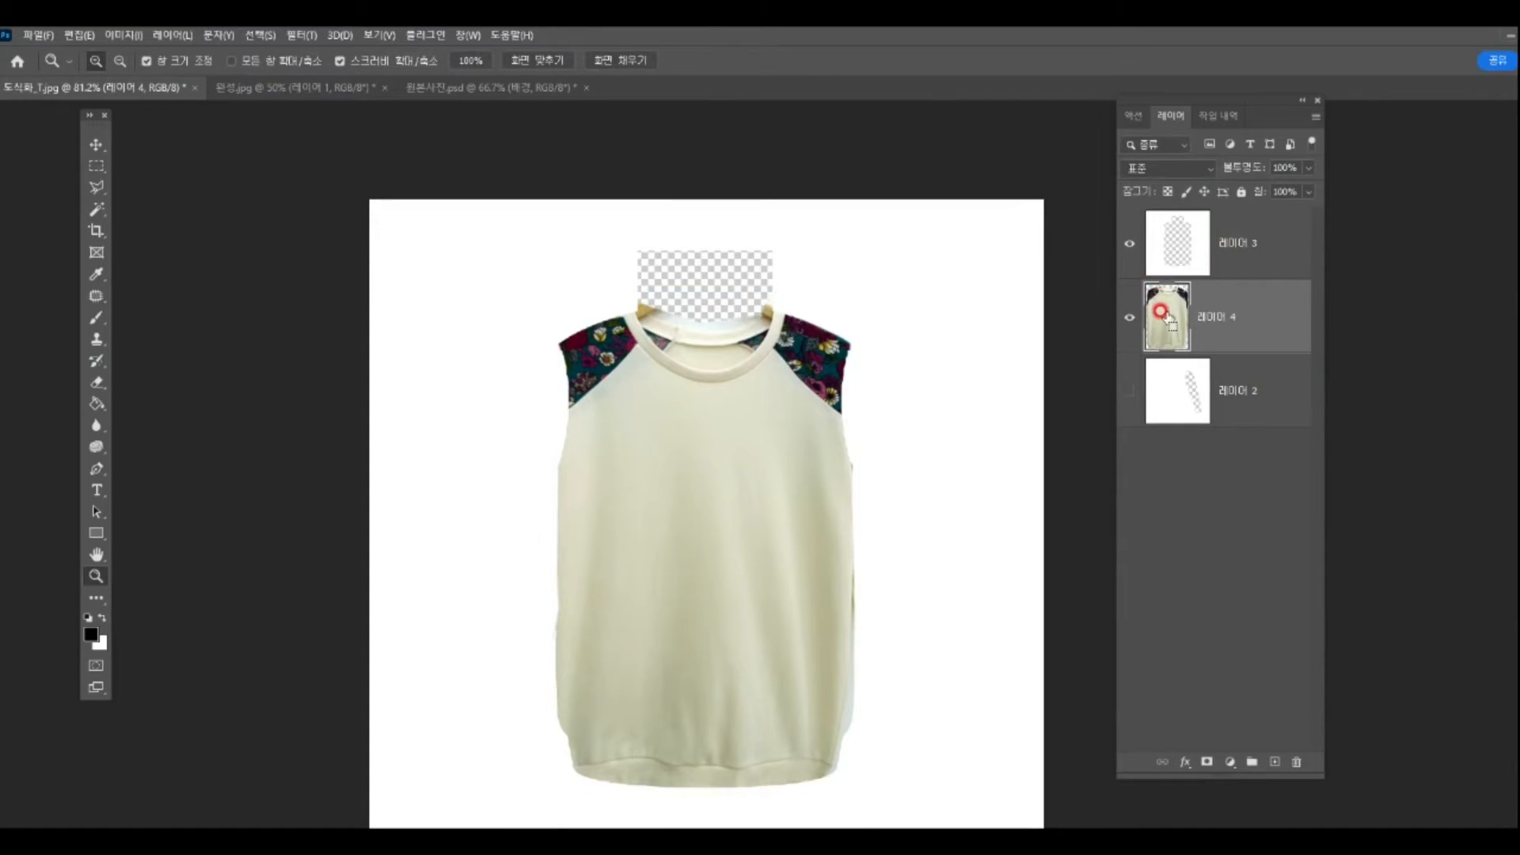
# Step: Load the white area of the body template 레이어 3 as a selection and hide 레이어 4
pyautogui.keyDown('ctrl'); pyautogui.click(1174, 244); pyautogui.keyUp('ctrl')
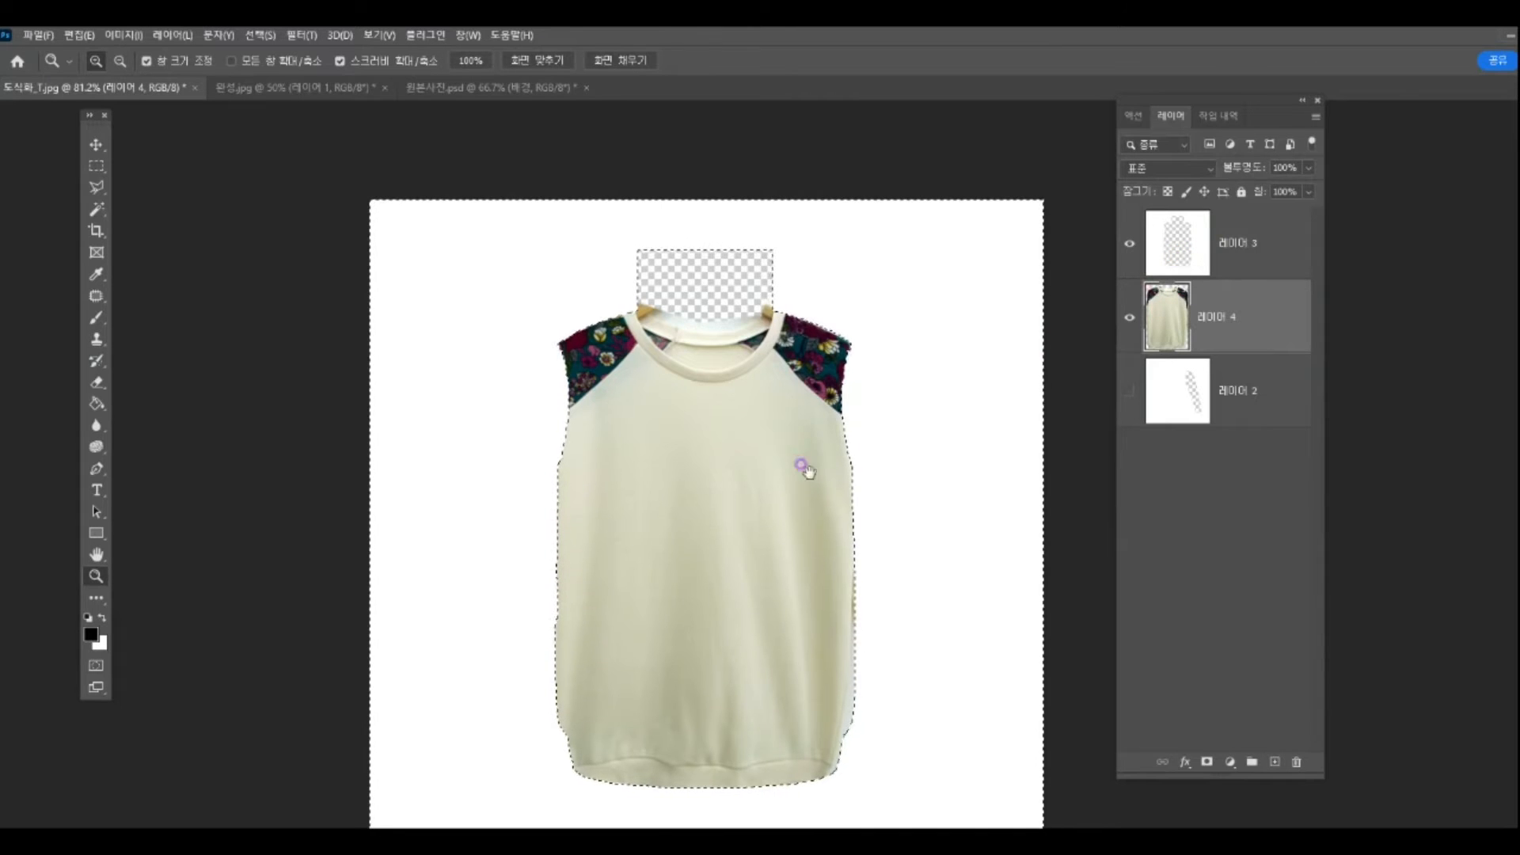
pyautogui.moveTo(806, 470); pyautogui.dragTo(816, 408)
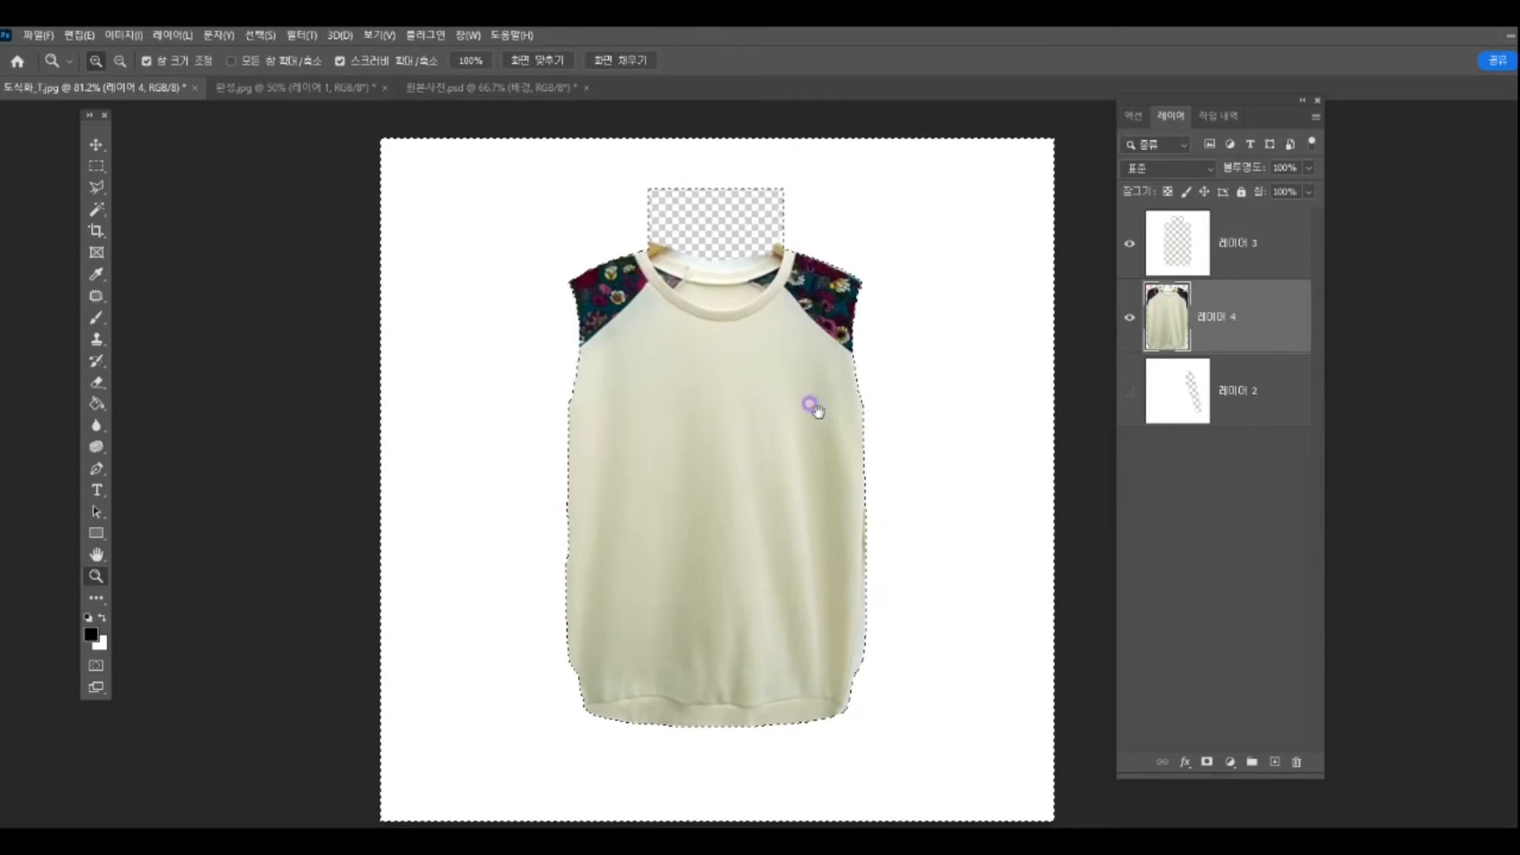
pyautogui.click(1129, 317)
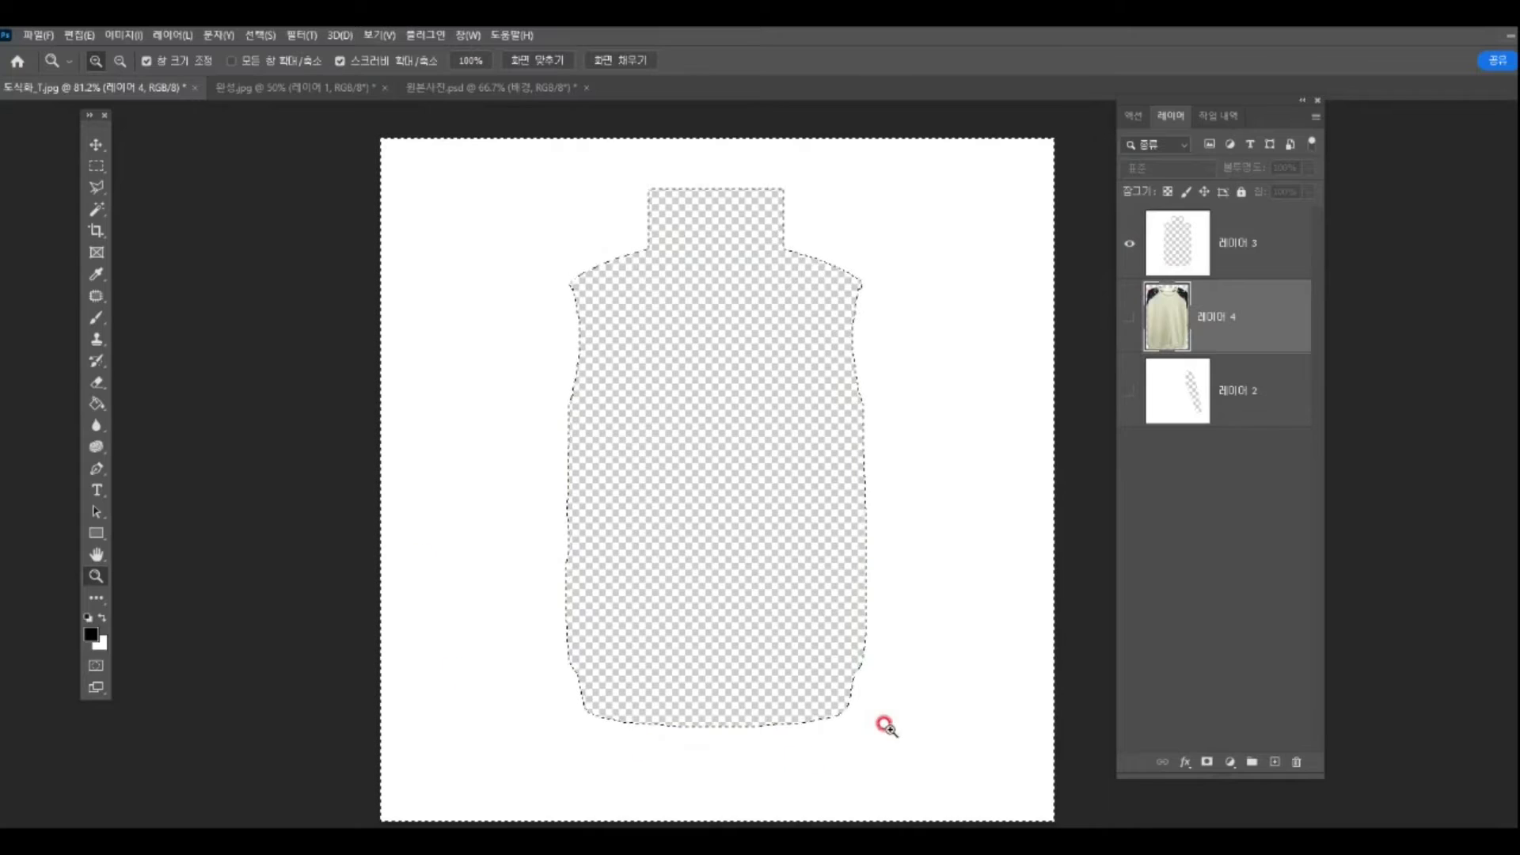
pyautogui.click(1172, 253)
pyautogui.keyDown('ctrl'); pyautogui.click(1162, 237); pyautogui.keyUp('ctrl')
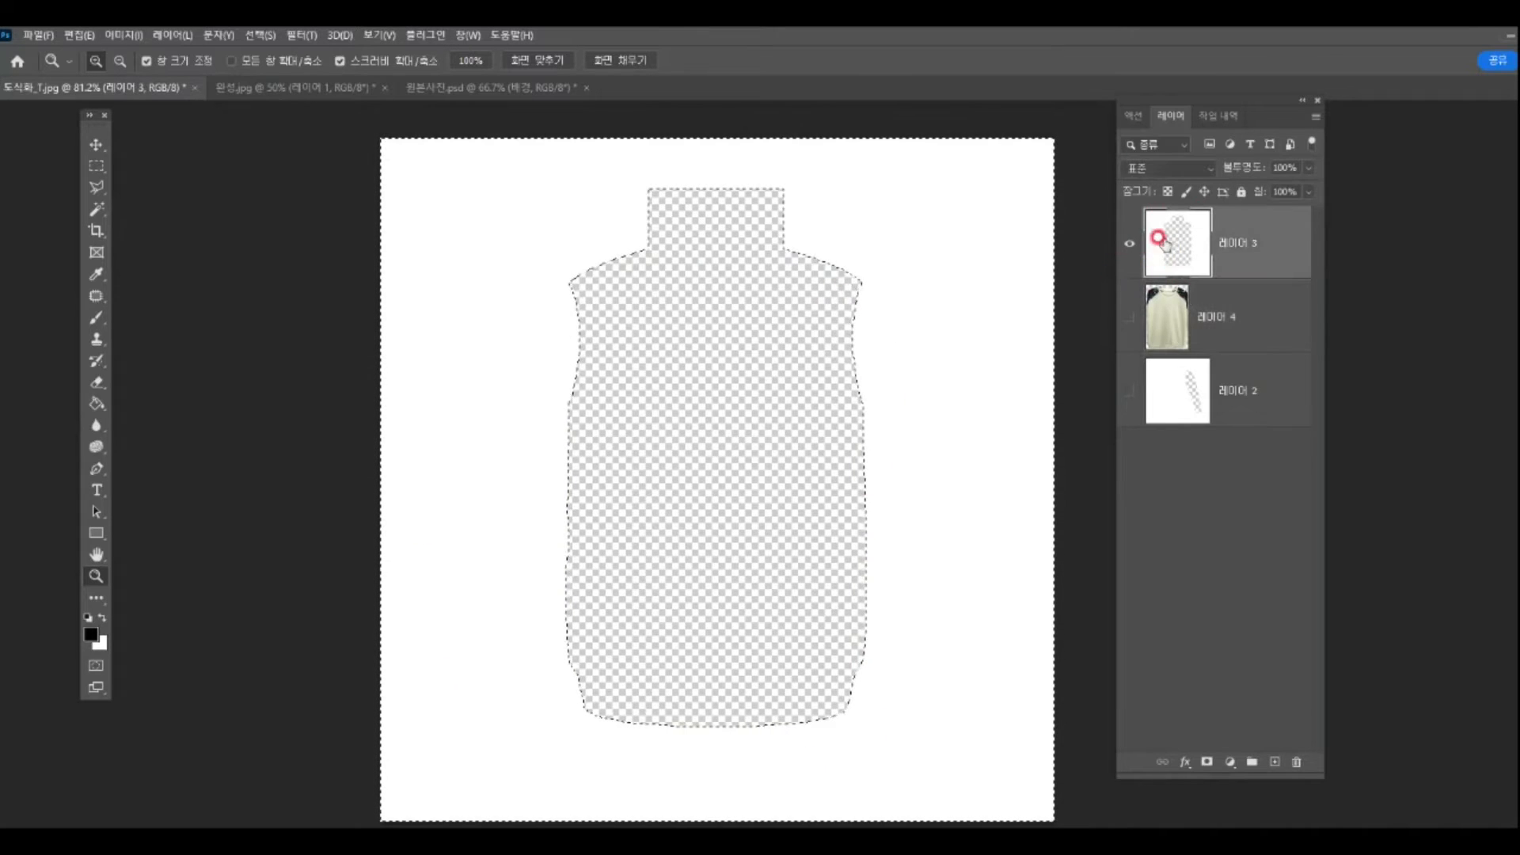
pyautogui.keyDown('ctrl'); pyautogui.click(1175, 250); pyautogui.keyUp('ctrl')
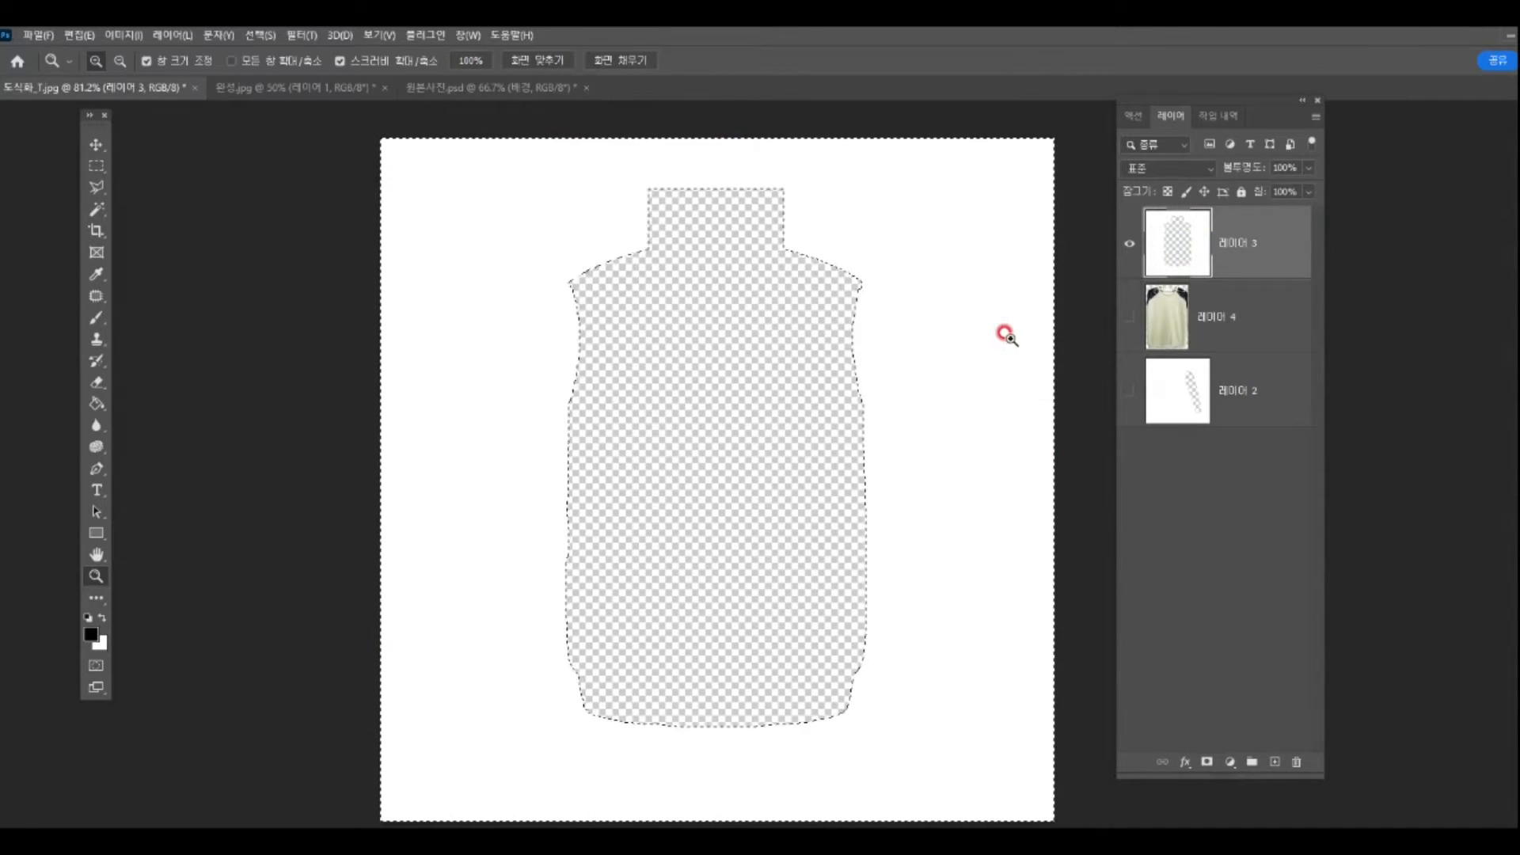
pyautogui.click(1139, 246)
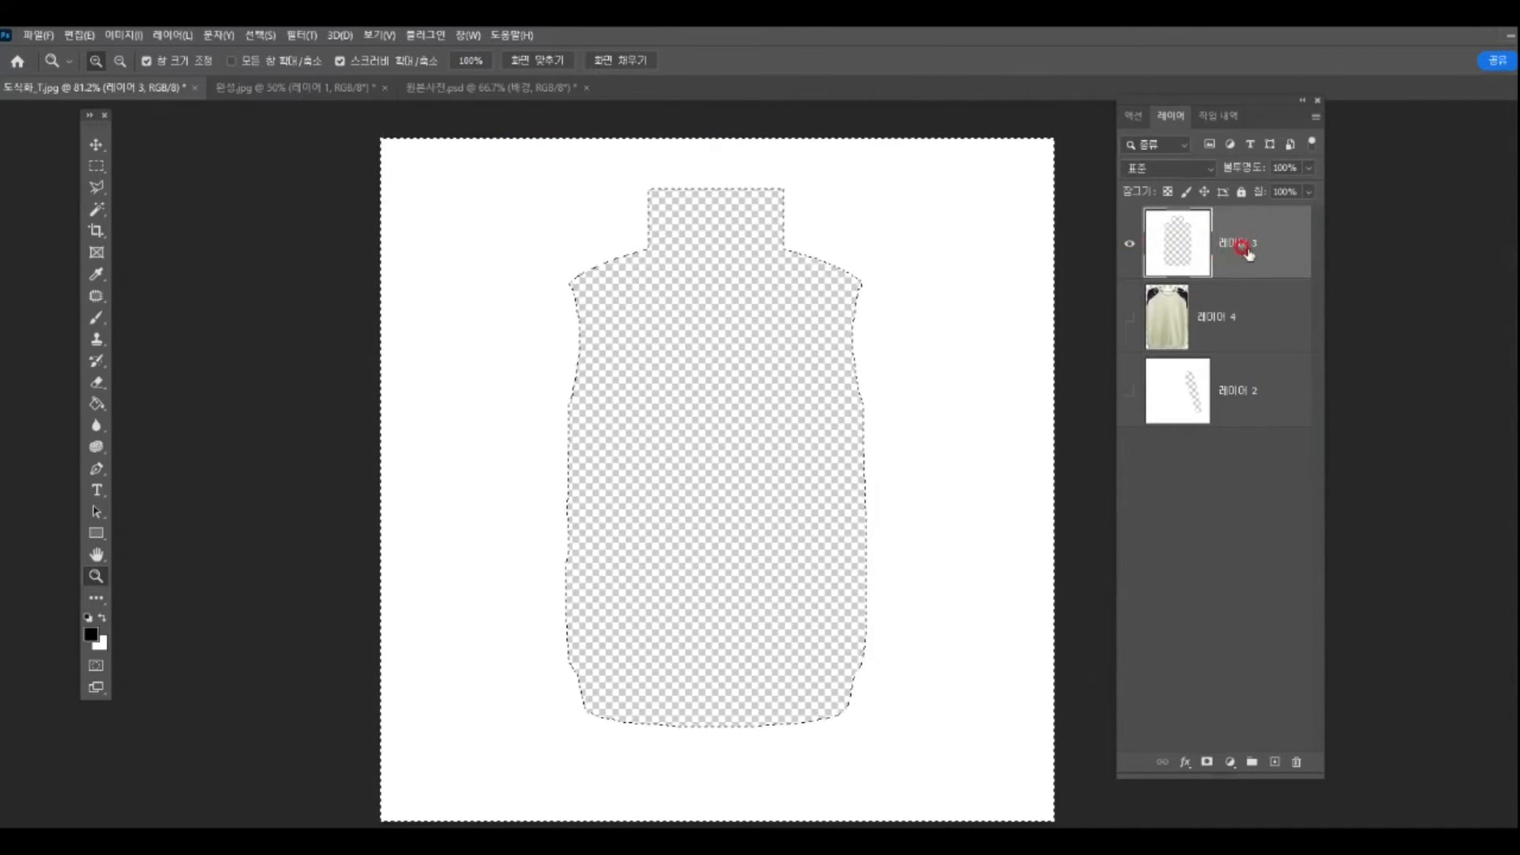
# Step: Hide 레이어 3, show 레이어 4 and delete the selected surplus around the body outline from 레이어 4
pyautogui.click(1130, 243)
pyautogui.click(1130, 318)
pyautogui.click(1239, 331)
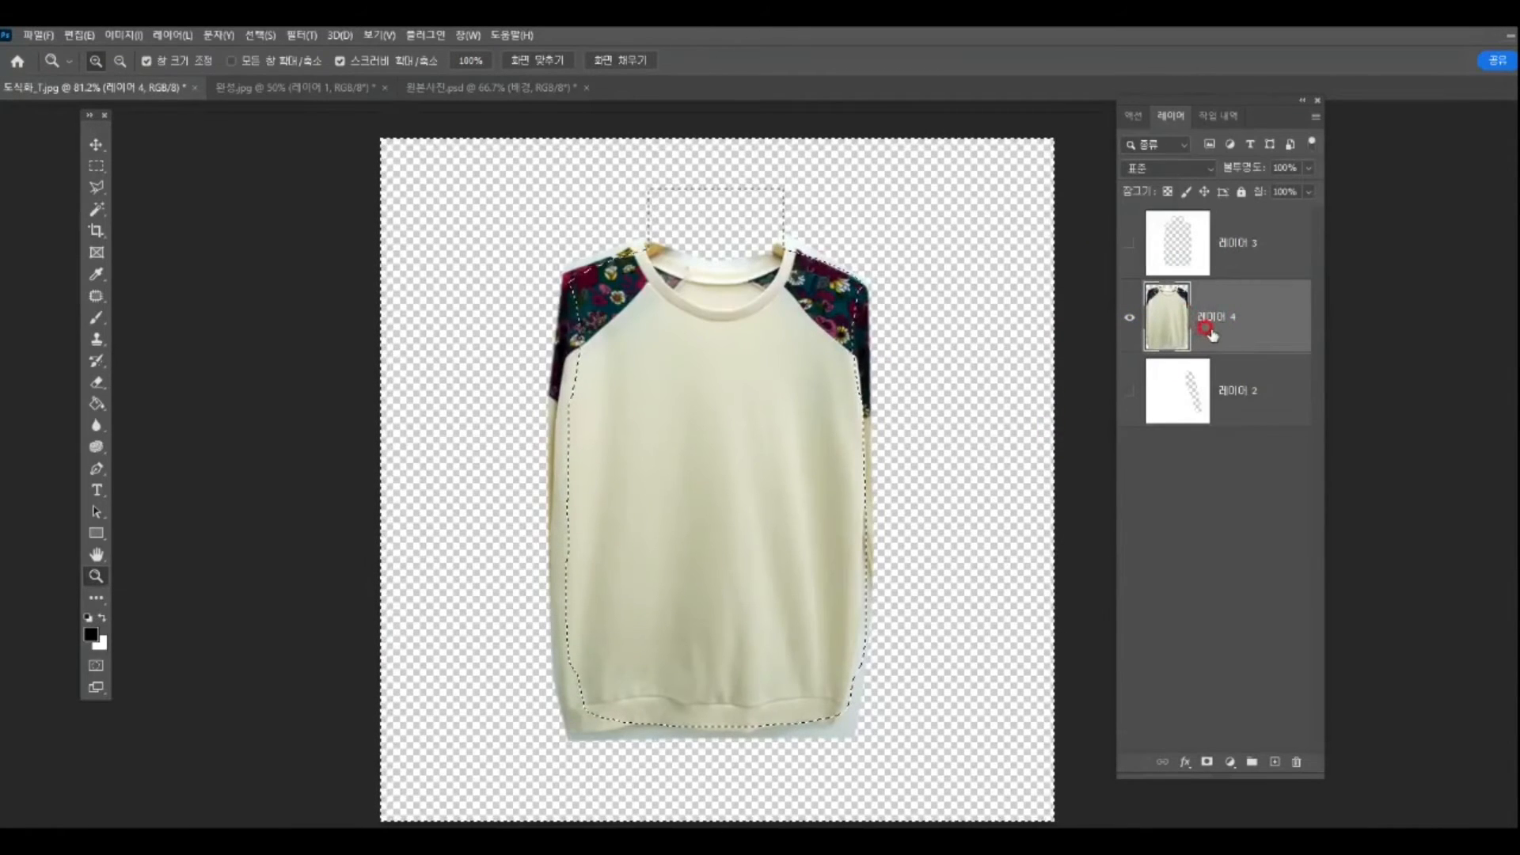
pyautogui.press('Delete')
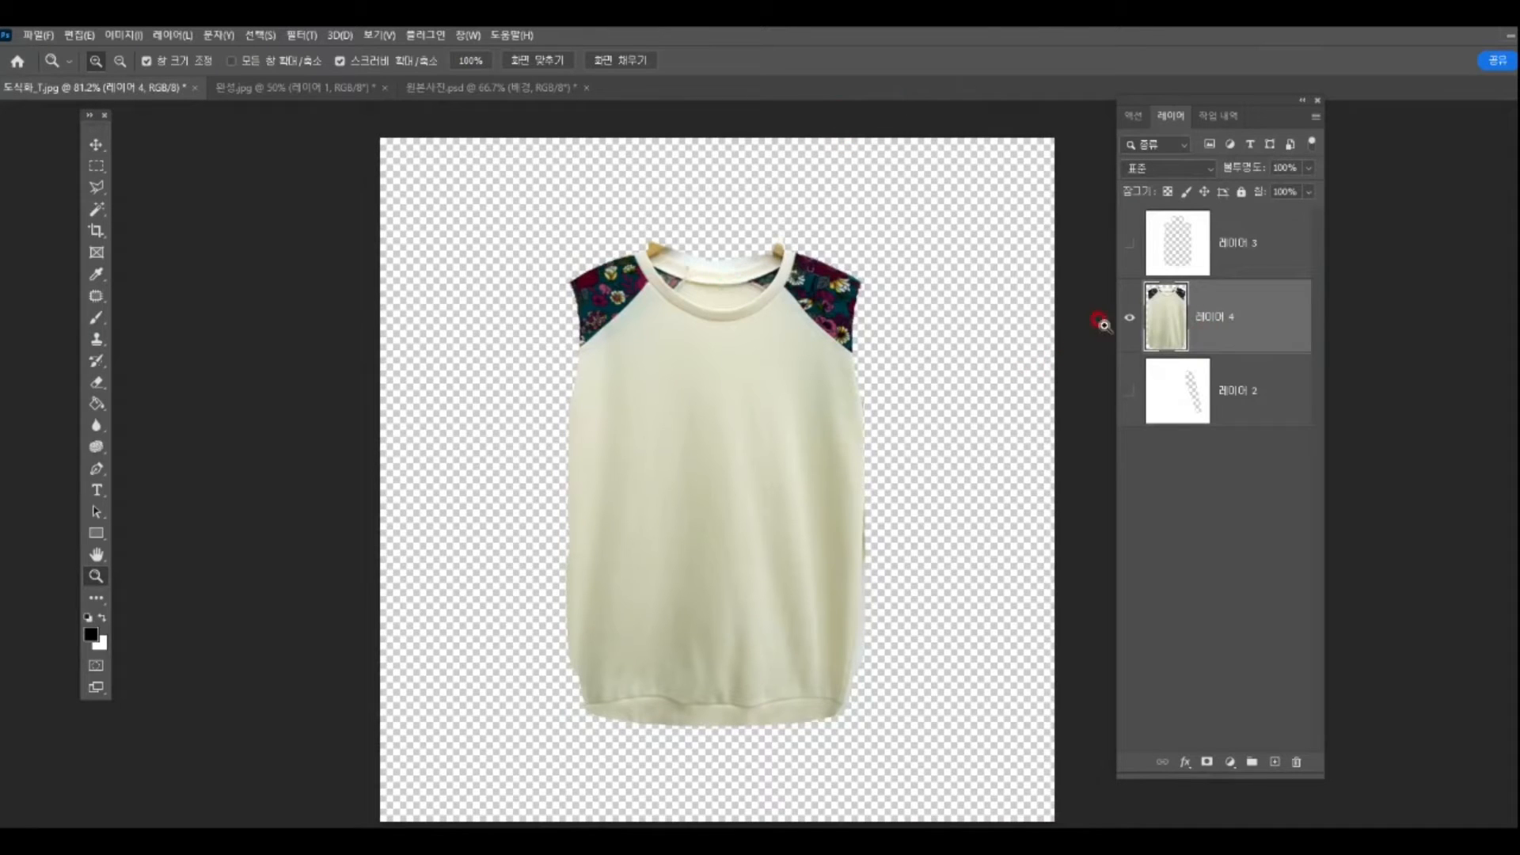
# Step: Display only the sleeve template 레이어 2, and outline the left sleeve in 원본사진.psd with a polygonal lasso selection
pyautogui.click(1132, 318)
pyautogui.click(1130, 391)
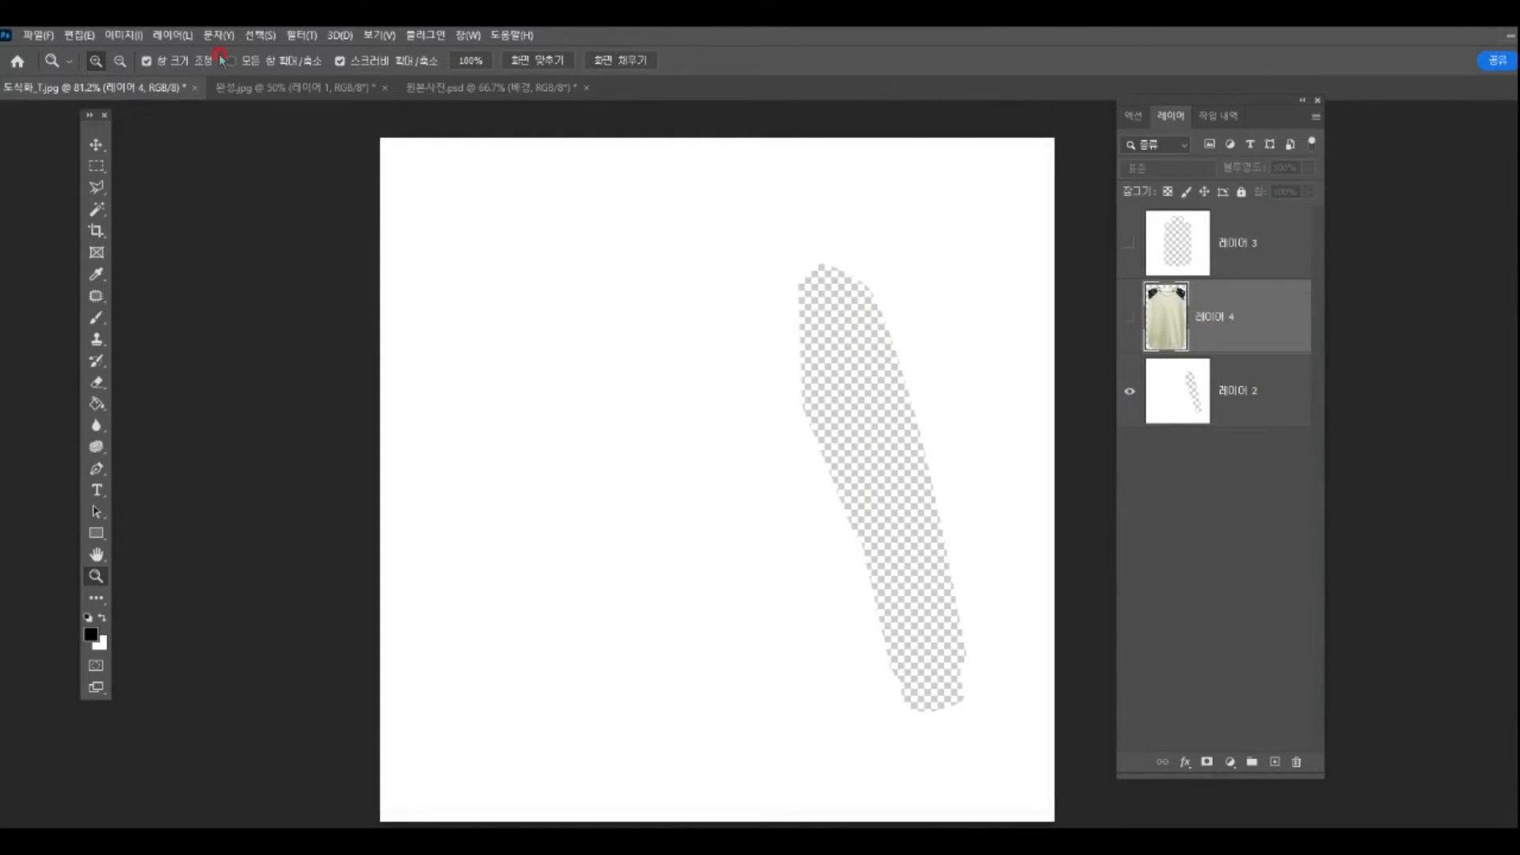
pyautogui.click(421, 87)
pyautogui.click(96, 187)
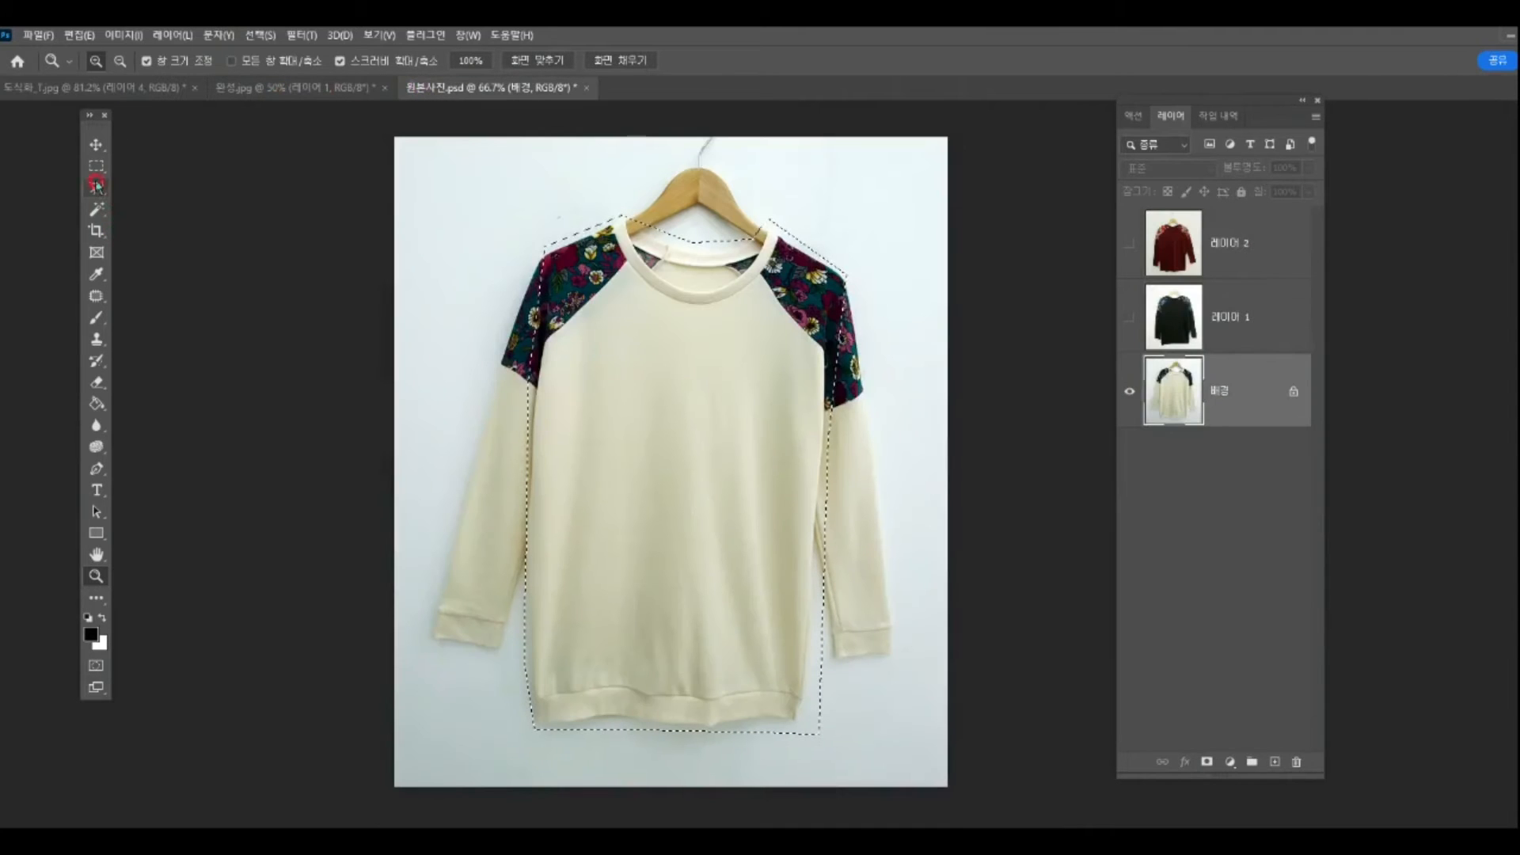
pyautogui.click(428, 645)
pyautogui.click(503, 658)
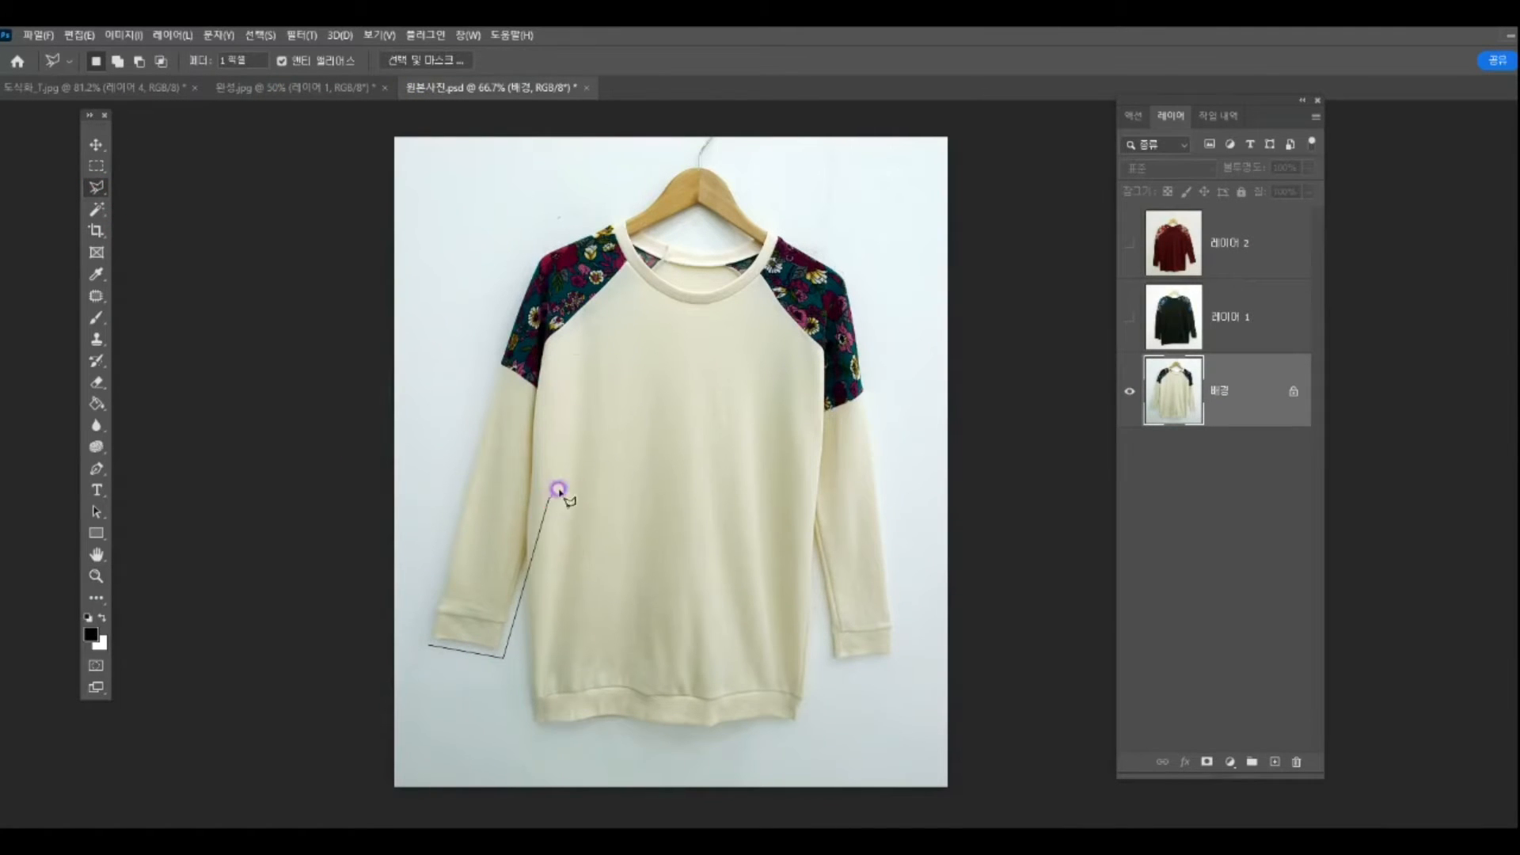
pyautogui.click(615, 252)
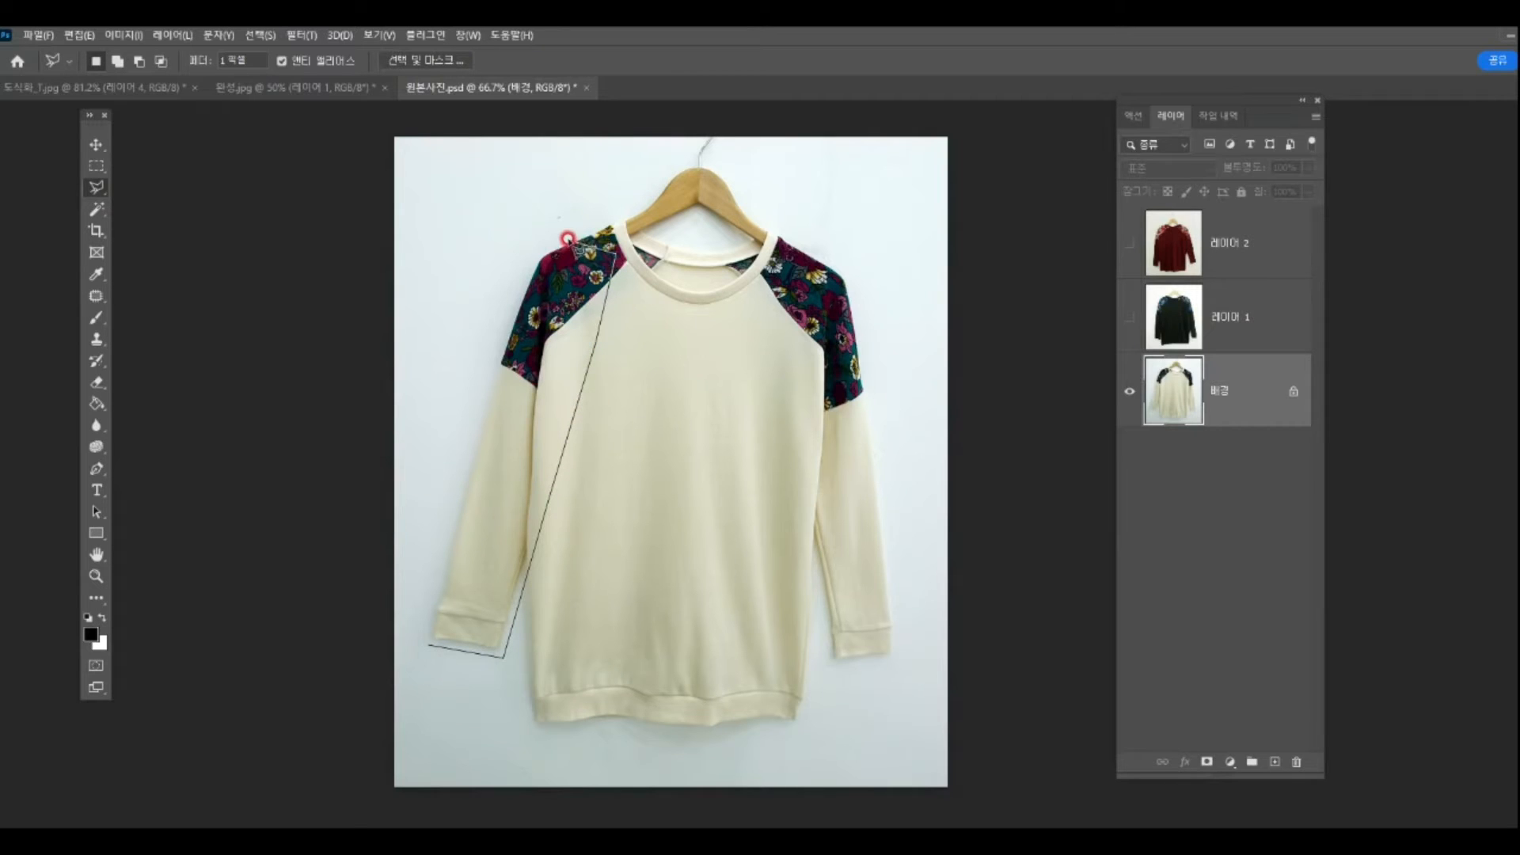
pyautogui.click(568, 237)
pyautogui.click(532, 256)
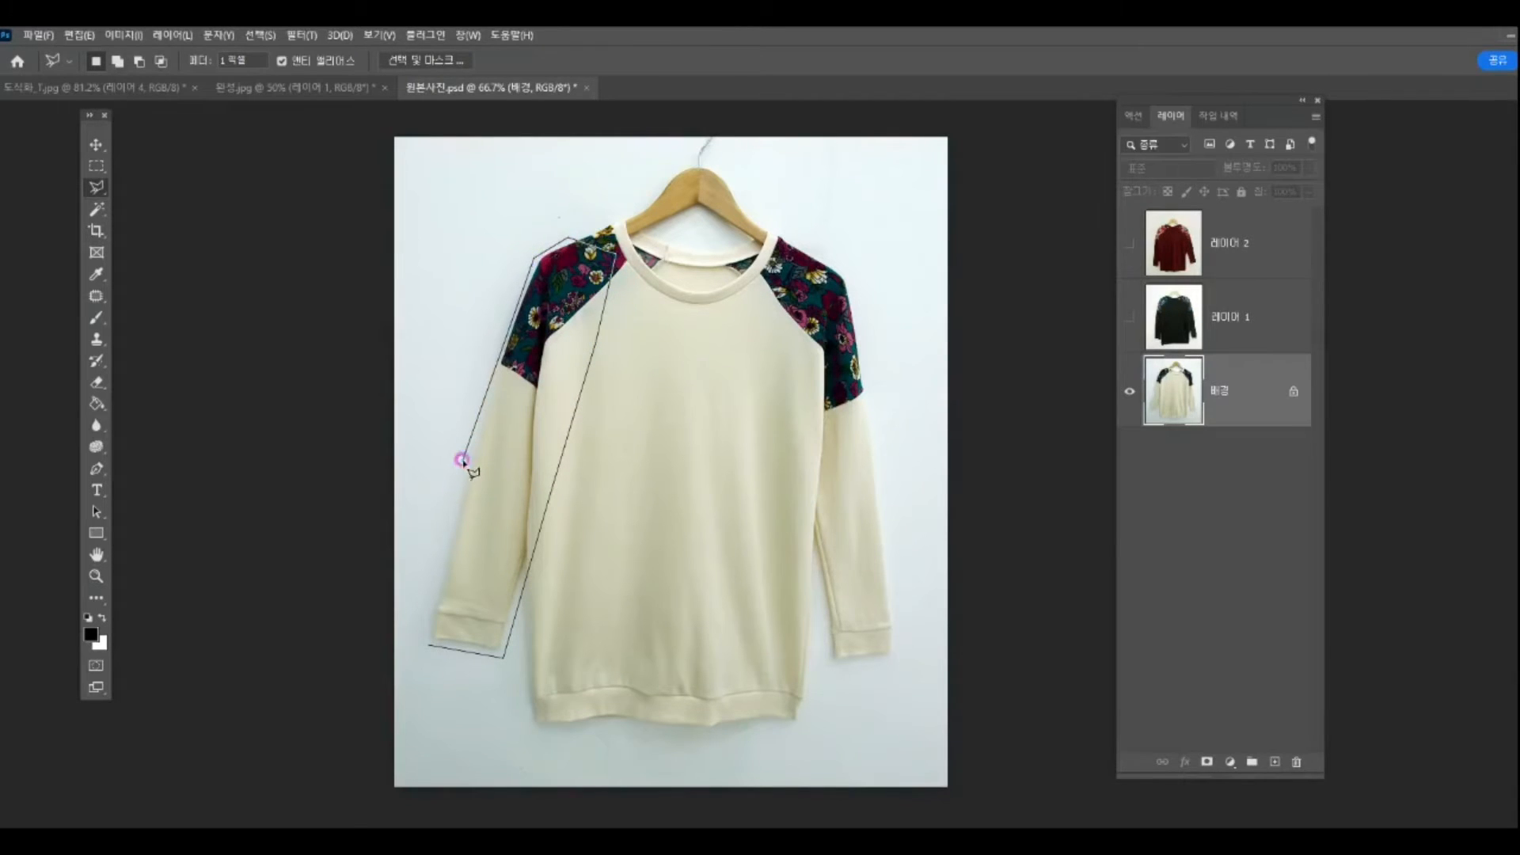
pyautogui.doubleClick(426, 563)
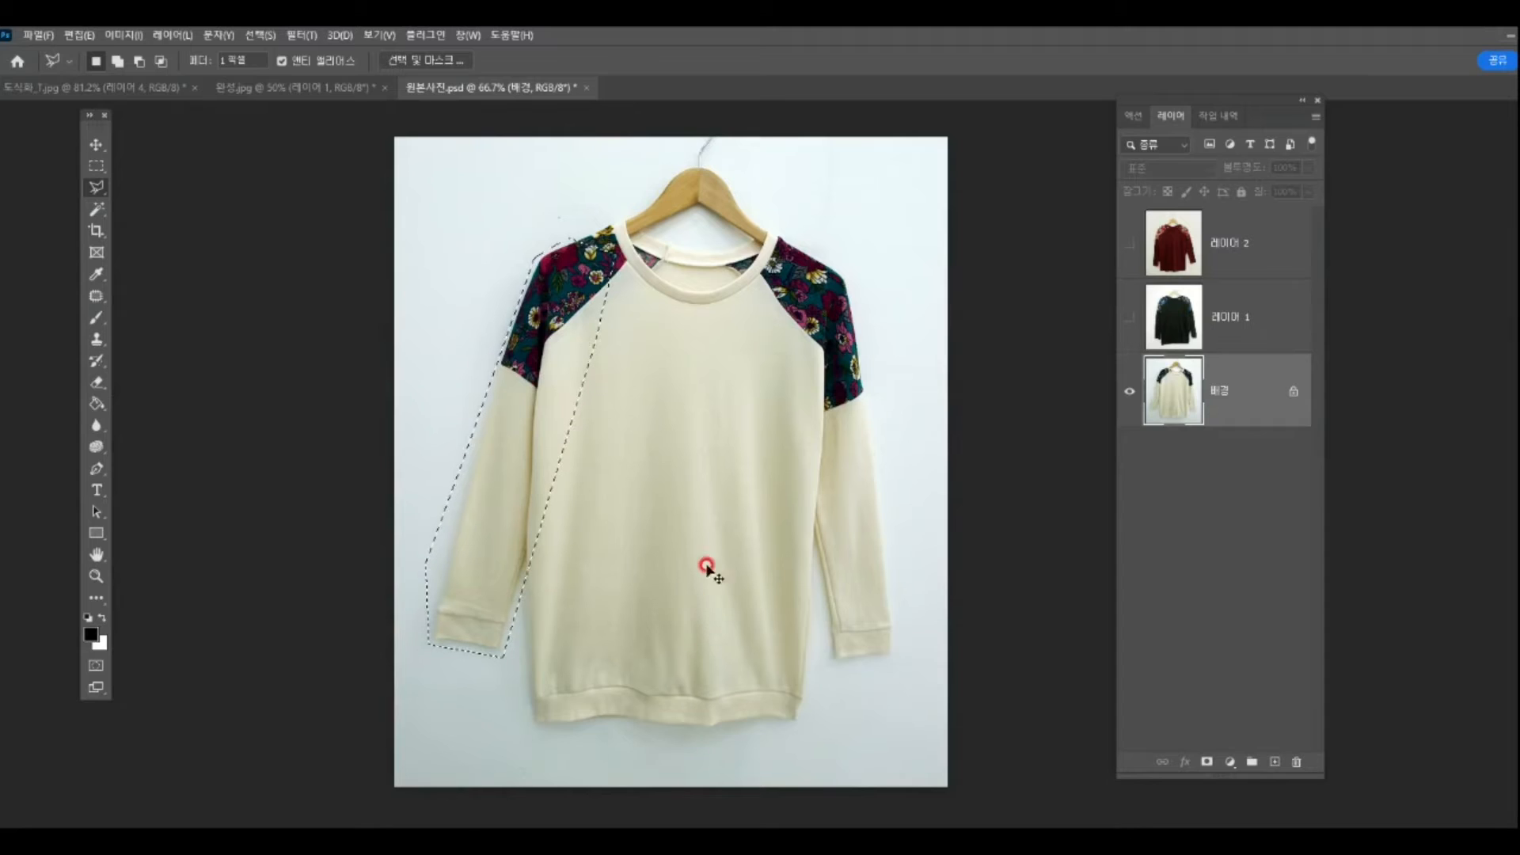
# Step: Paste the sleeve into 도식화_T.jpg, flip it horizontally and place it over the sleeve cut-out, beneath 레이어 2 in the layer order
pyautogui.click(119, 87)
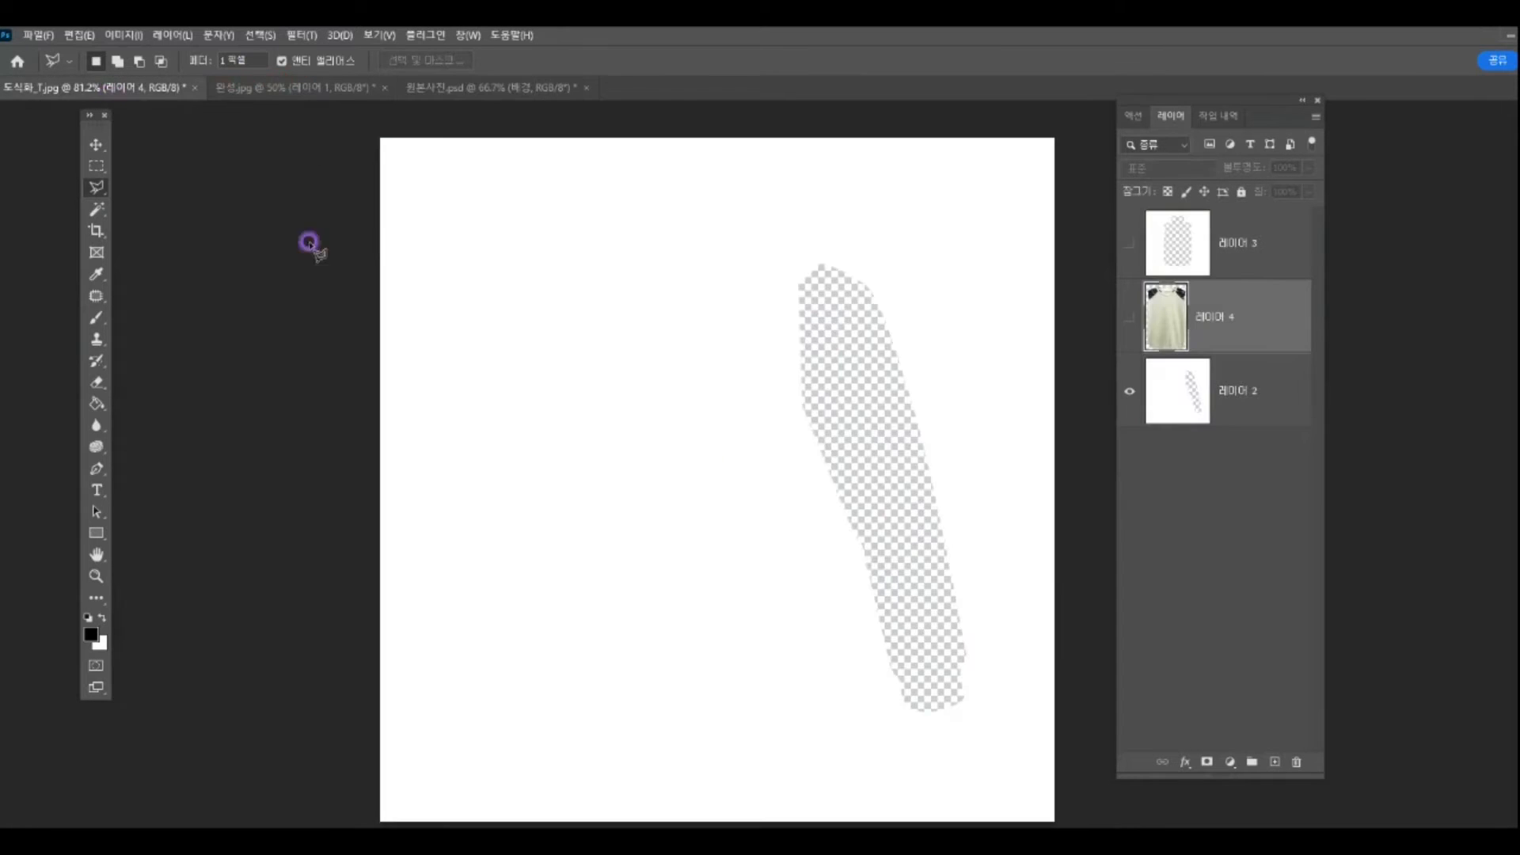
pyautogui.hotkey('ctrl', 'v')
pyautogui.hotkey('ctrl', 't')
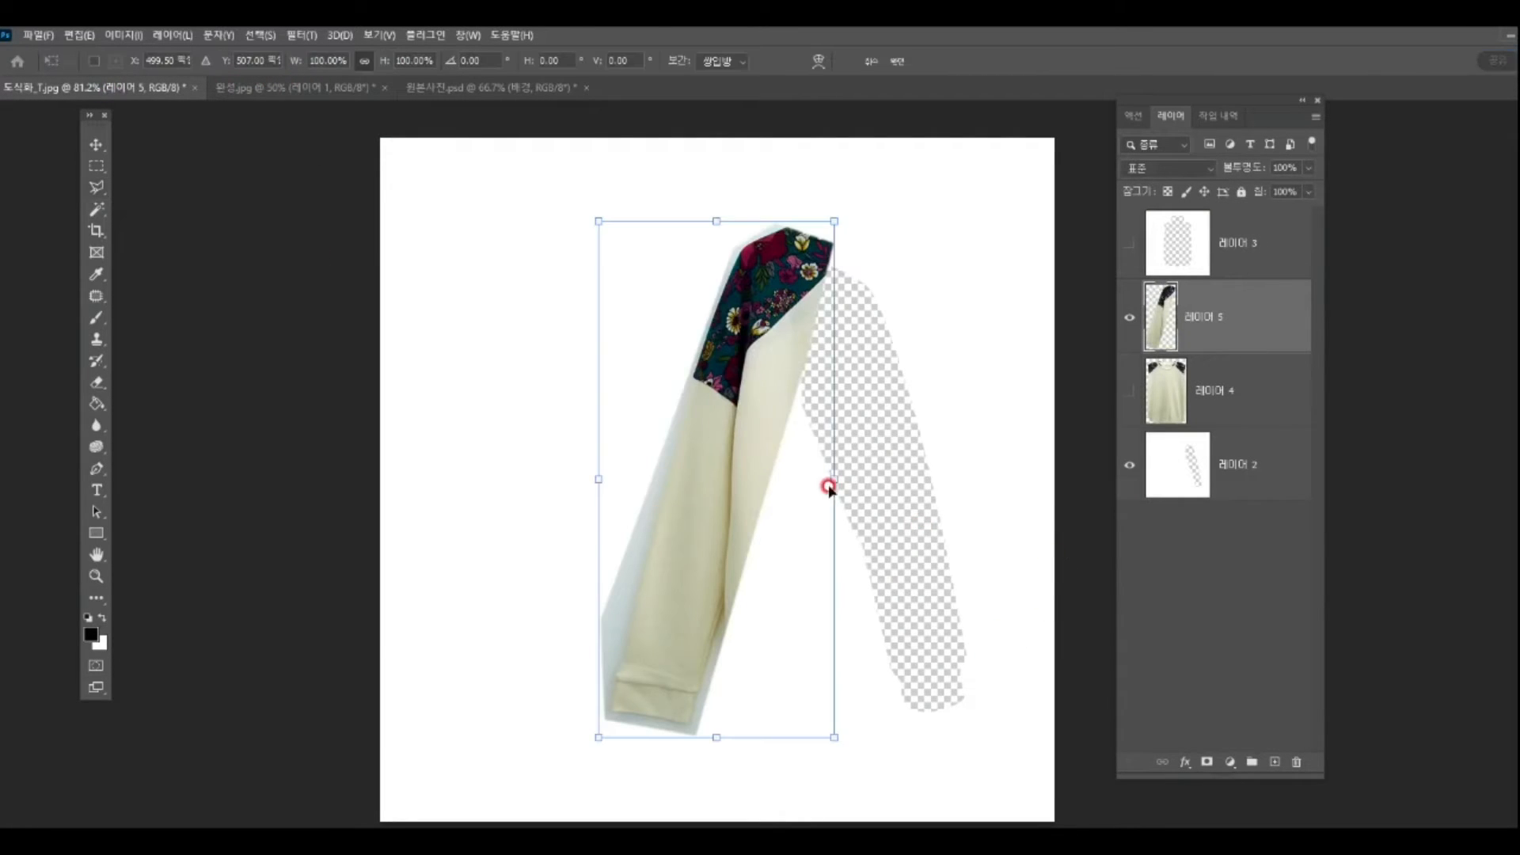
pyautogui.rightClick(735, 445)
pyautogui.click(785, 767)
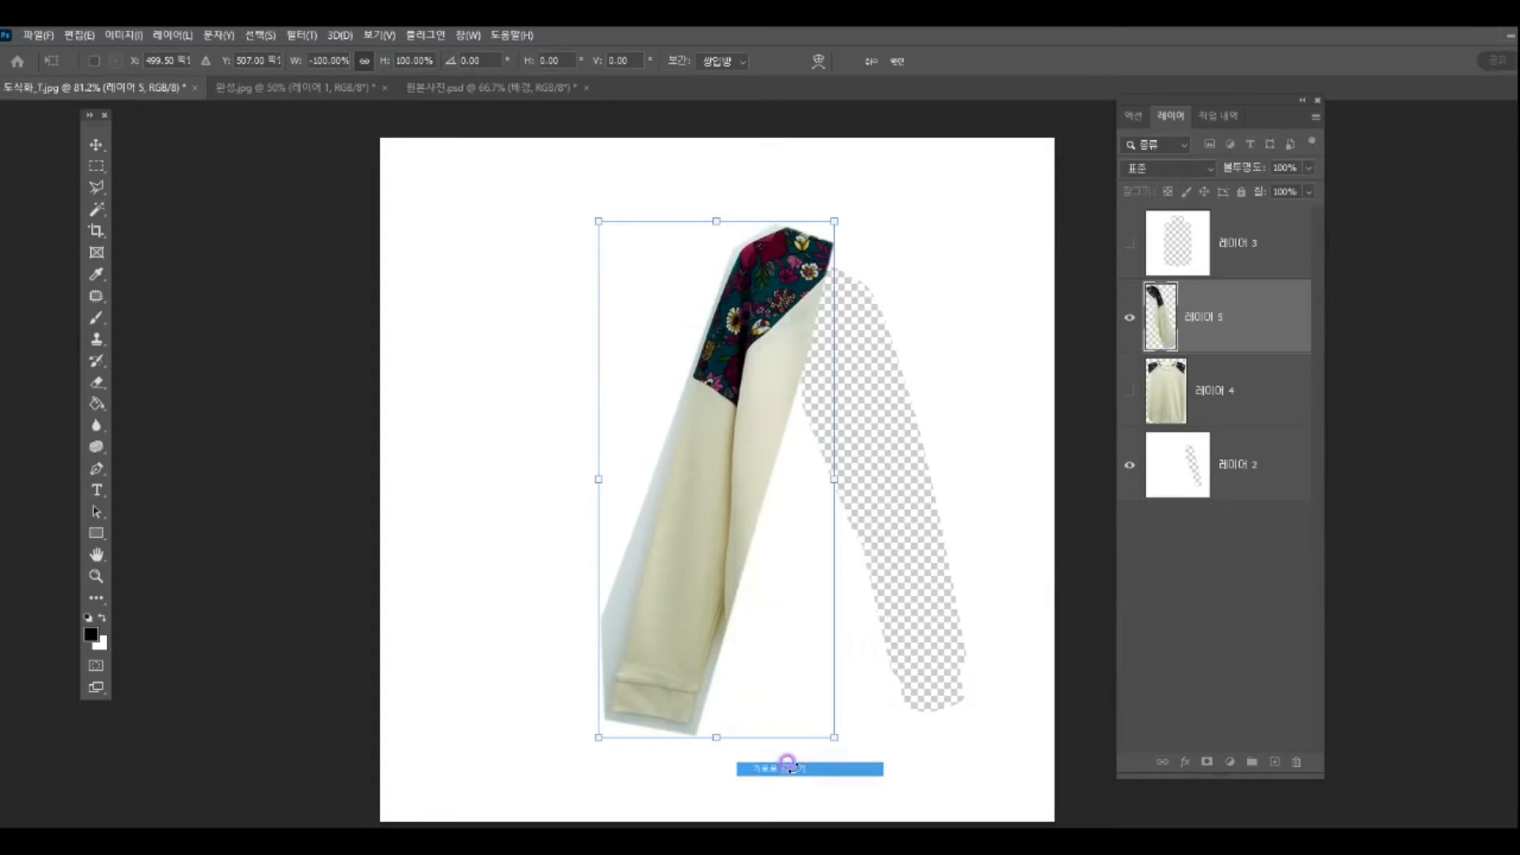
pyautogui.moveTo(703, 581); pyautogui.dragTo(869, 590)
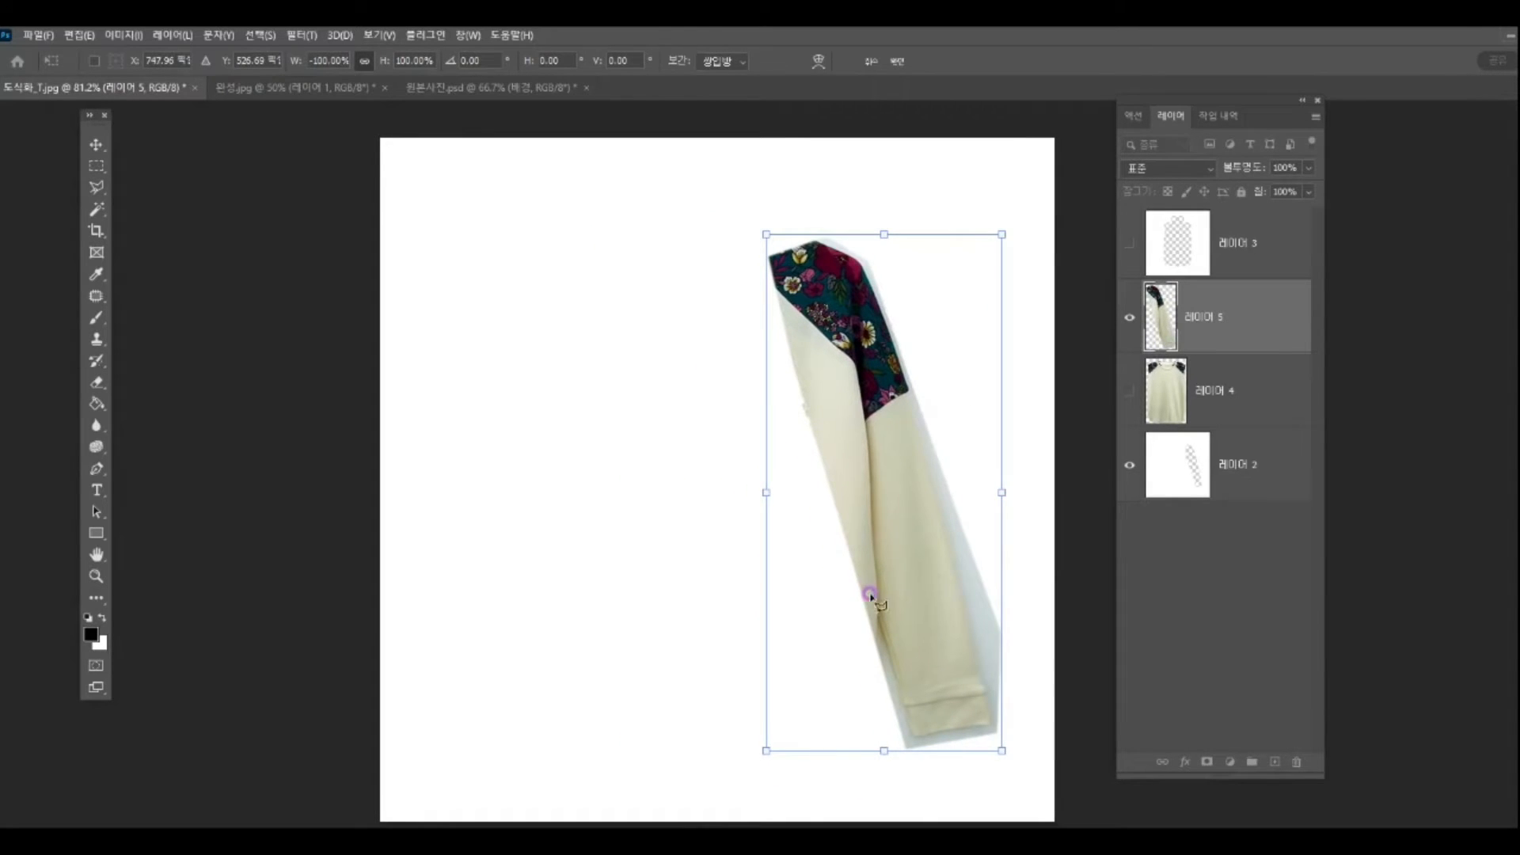
pyautogui.press('l')
pyautogui.moveTo(1230, 341); pyautogui.dragTo(1216, 495)
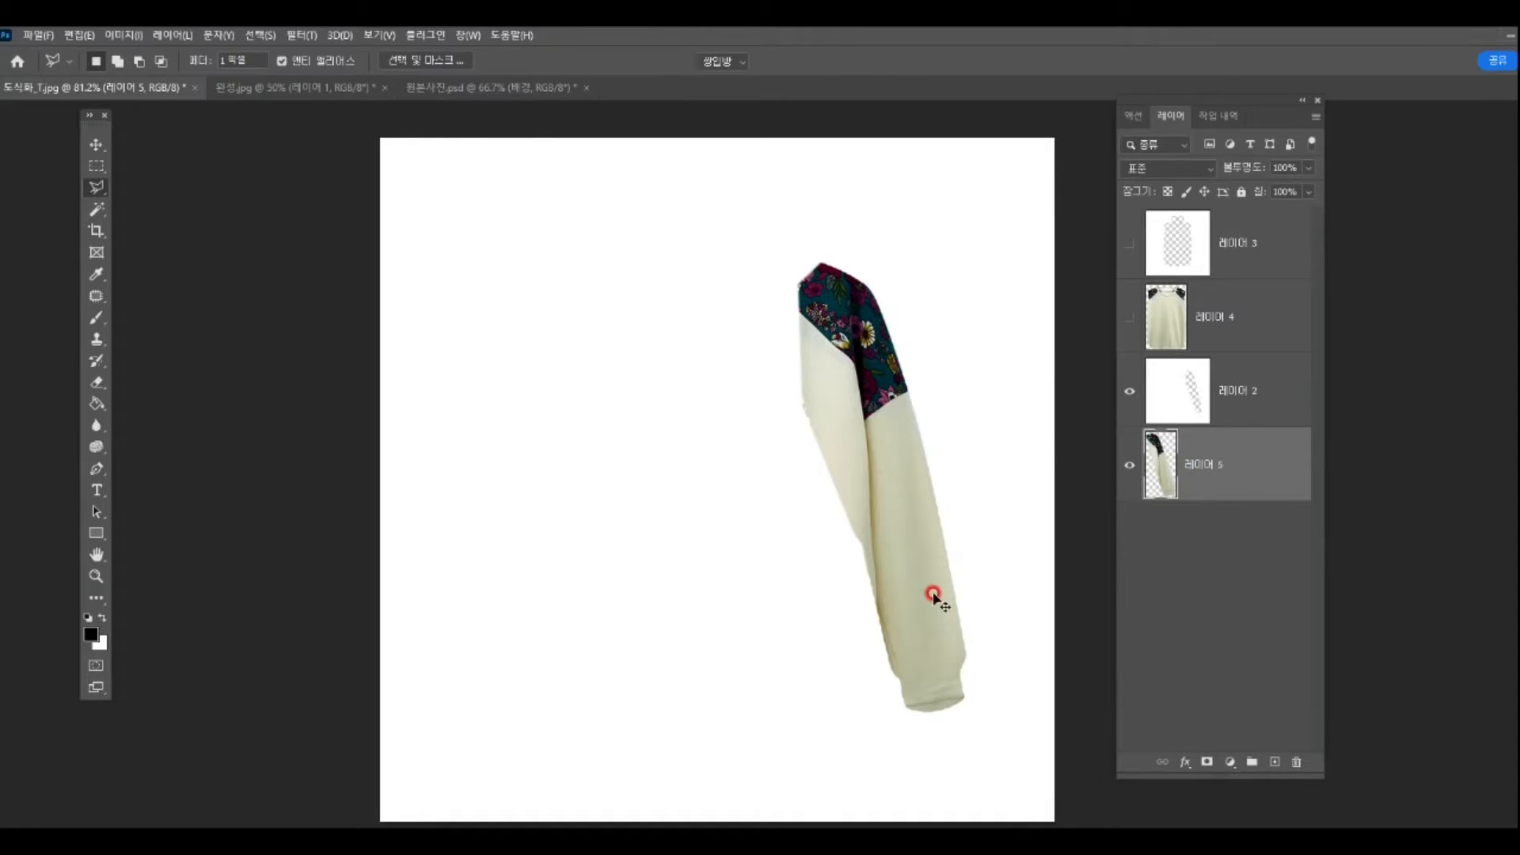
# Step: Scale the sleeve photo 레이어 5 to 100.96% and shift it upward within the sleeve cut-out
pyautogui.hotkey('ctrl', 't')
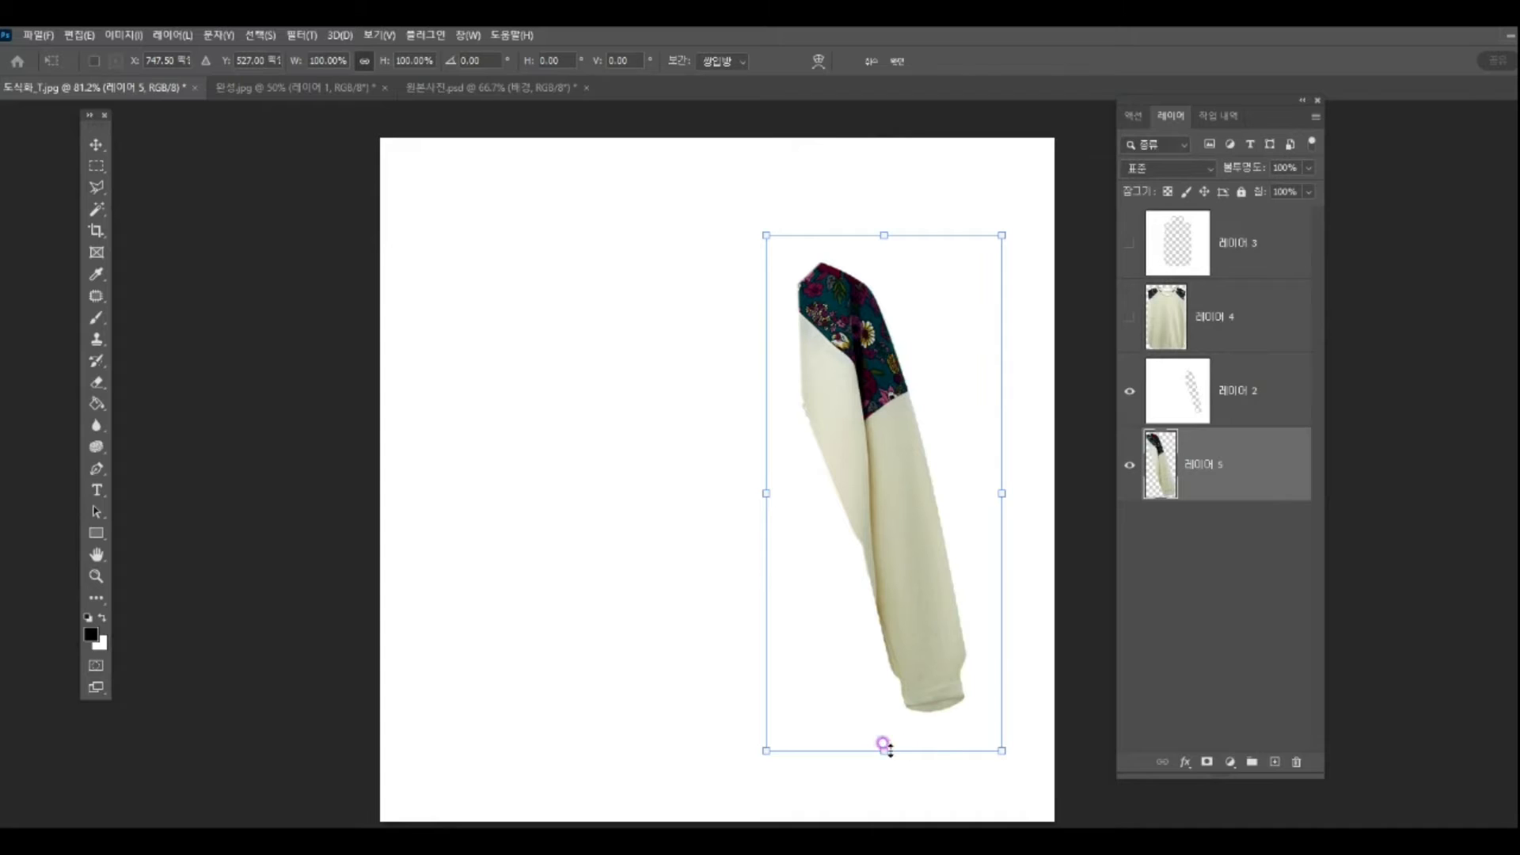
pyautogui.moveTo(883, 749); pyautogui.dragTo(951, 678)
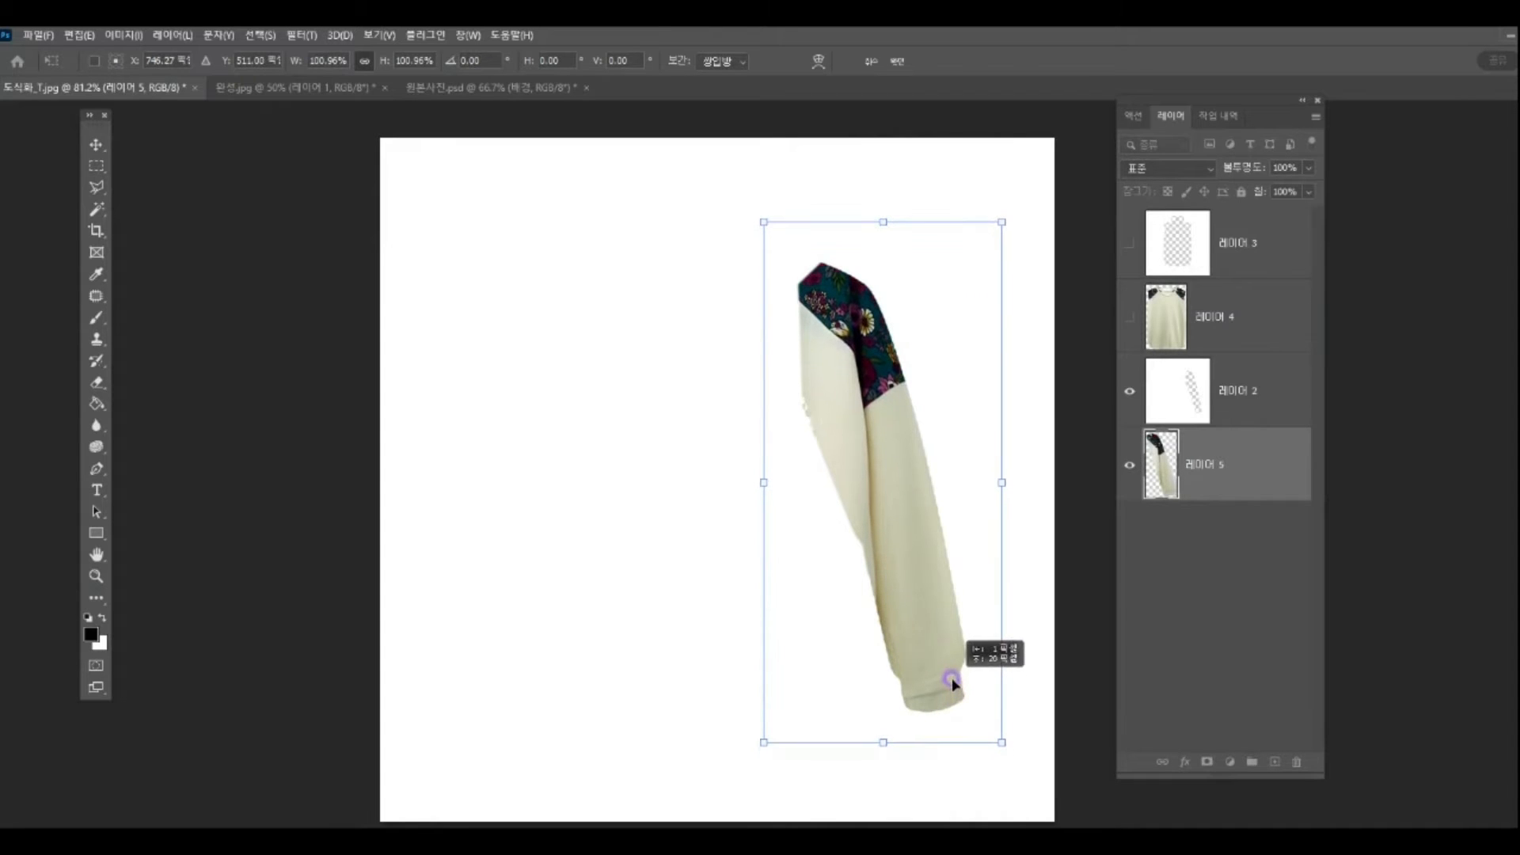
pyautogui.press('Return')
pyautogui.press('l')
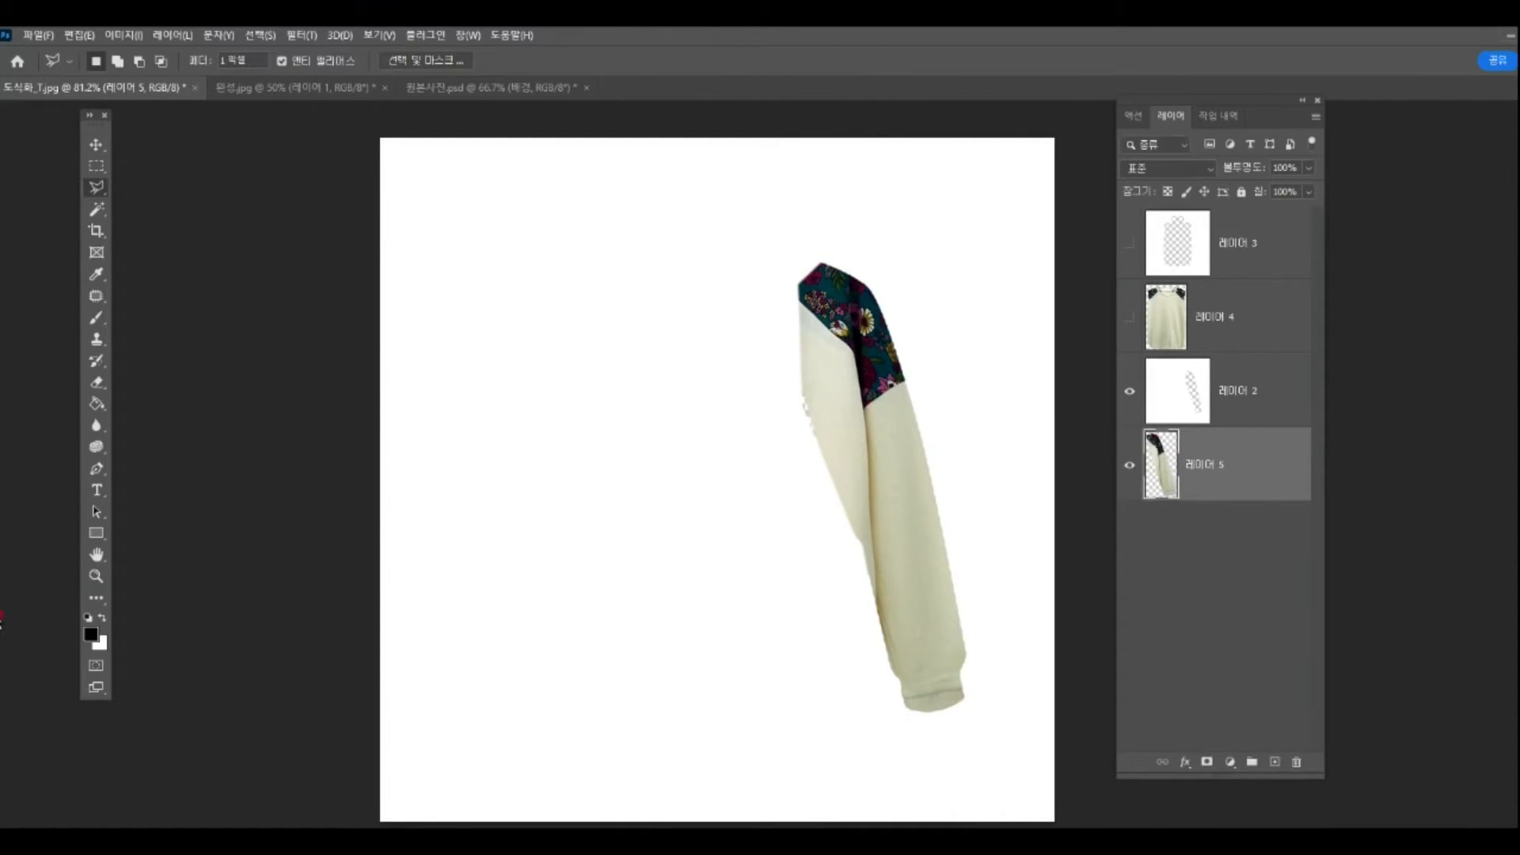
# Step: Nudge the sleeve photo further upward so its cuff lines up with the cuff of the template's cut-out
pyautogui.click(98, 578)
pyautogui.click(947, 691)
pyautogui.click(903, 661)
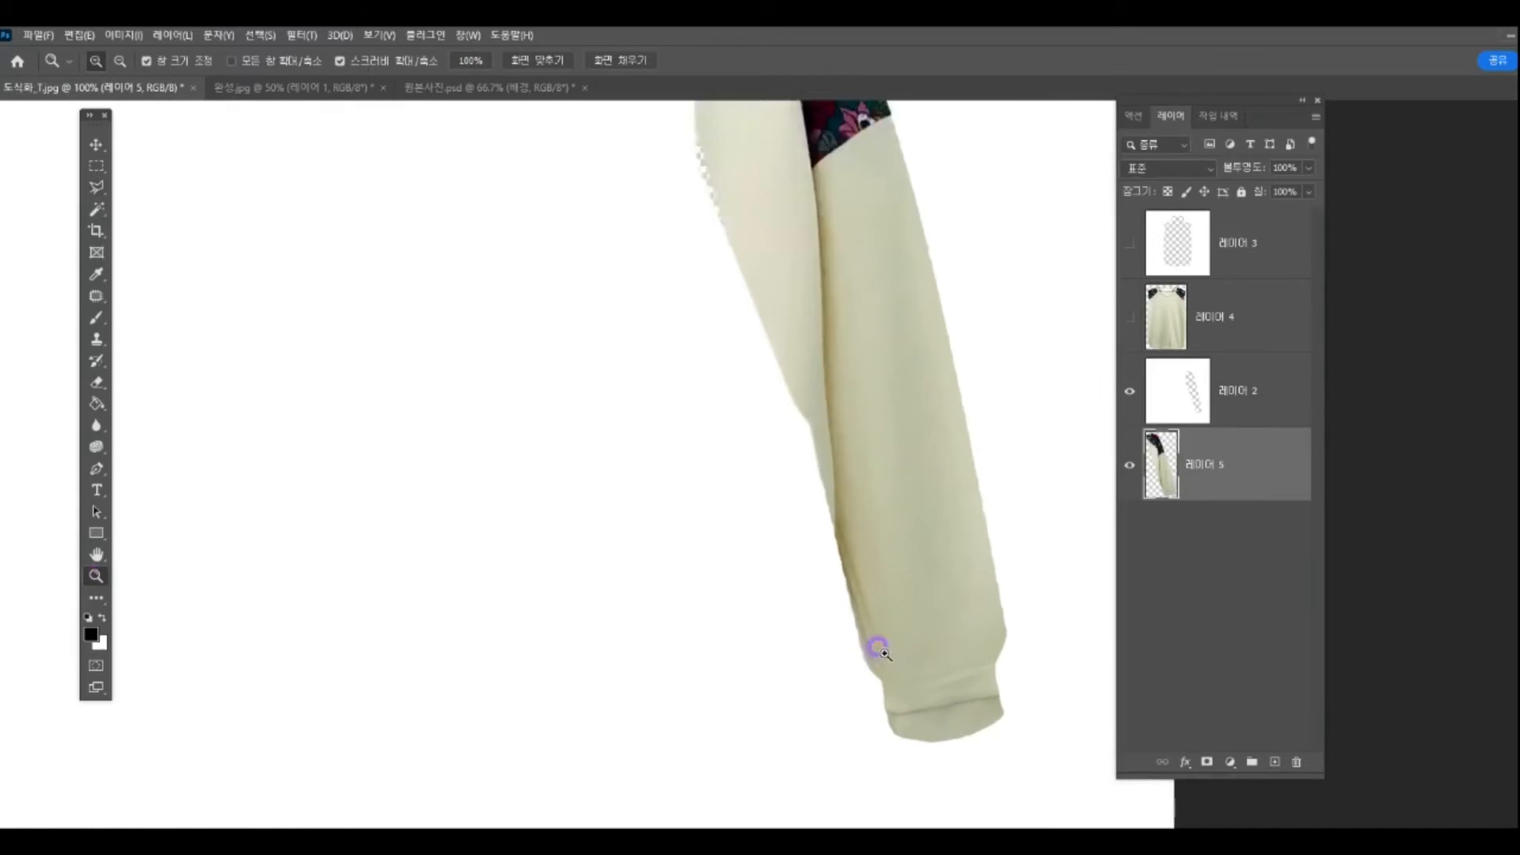
pyautogui.moveTo(888, 653); pyautogui.dragTo(641, 455)
pyautogui.moveTo(699, 533); pyautogui.dragTo(726, 490)
pyautogui.moveTo(667, 356); pyautogui.dragTo(689, 408)
pyautogui.keyDown('alt'); pyautogui.click(670, 413); pyautogui.keyUp('alt')
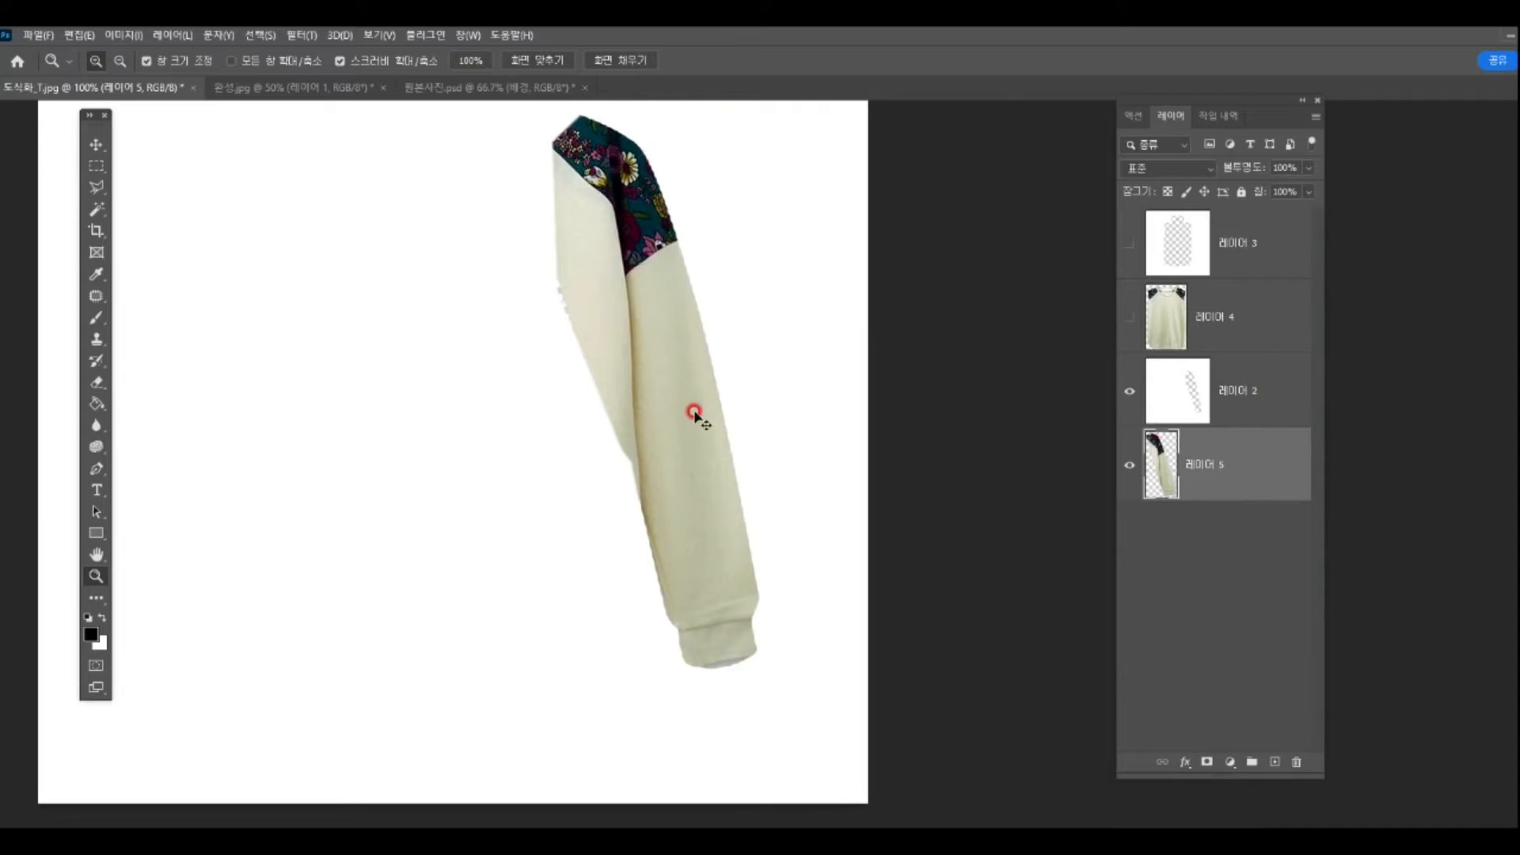
# Step: Warp the sleeve photo 레이어 5 so its cuff, left edge and patterned shoulder fill the sleeve template's cut-out
pyautogui.hotkey('ctrl', 't')
pyautogui.click(815, 62)
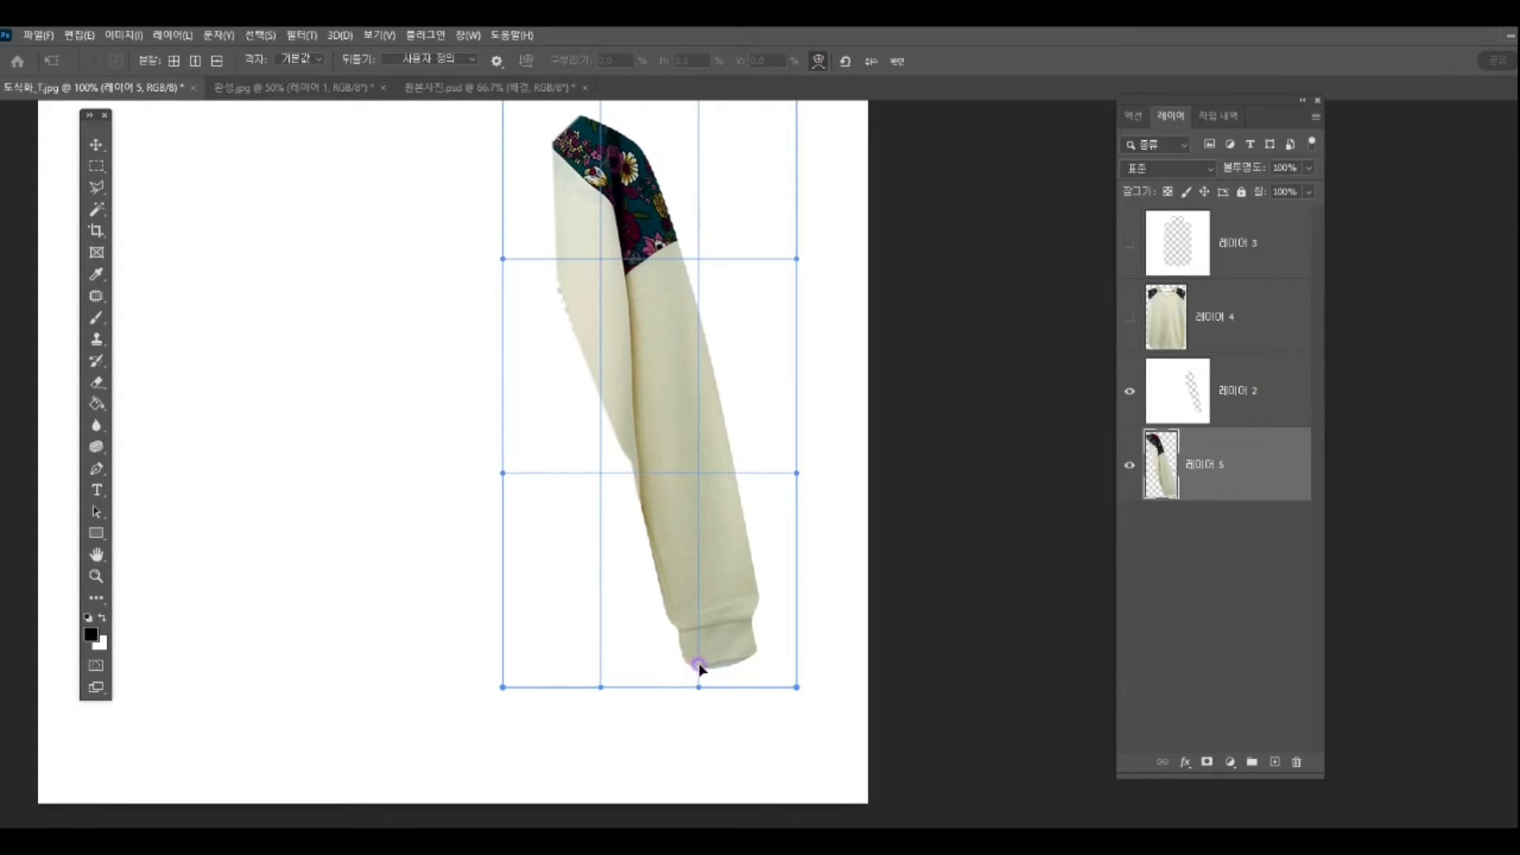
pyautogui.moveTo(696, 662); pyautogui.dragTo(696, 674)
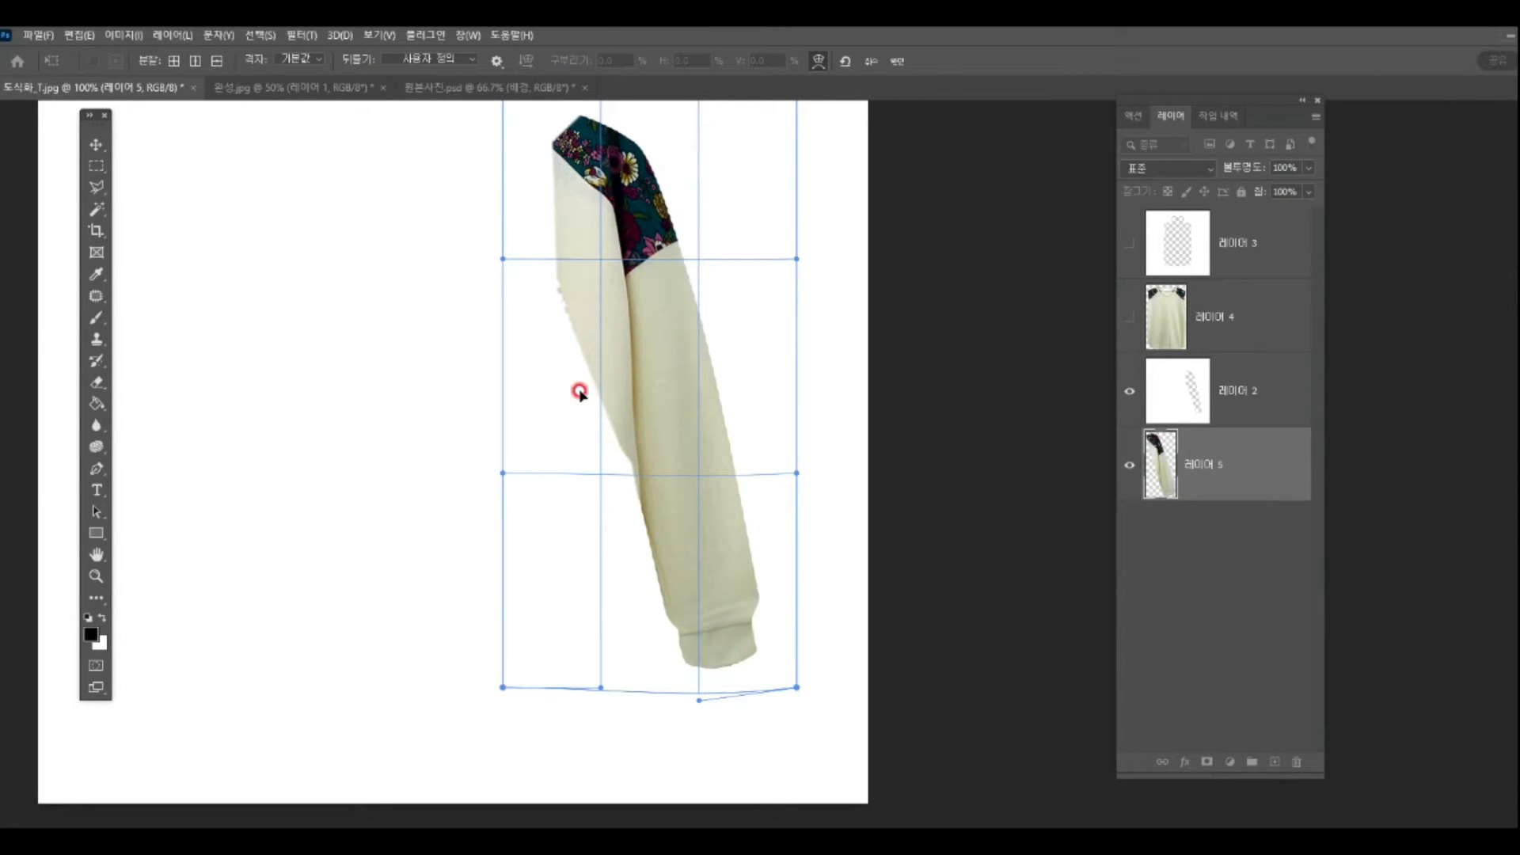
pyautogui.moveTo(579, 389); pyautogui.dragTo(574, 396)
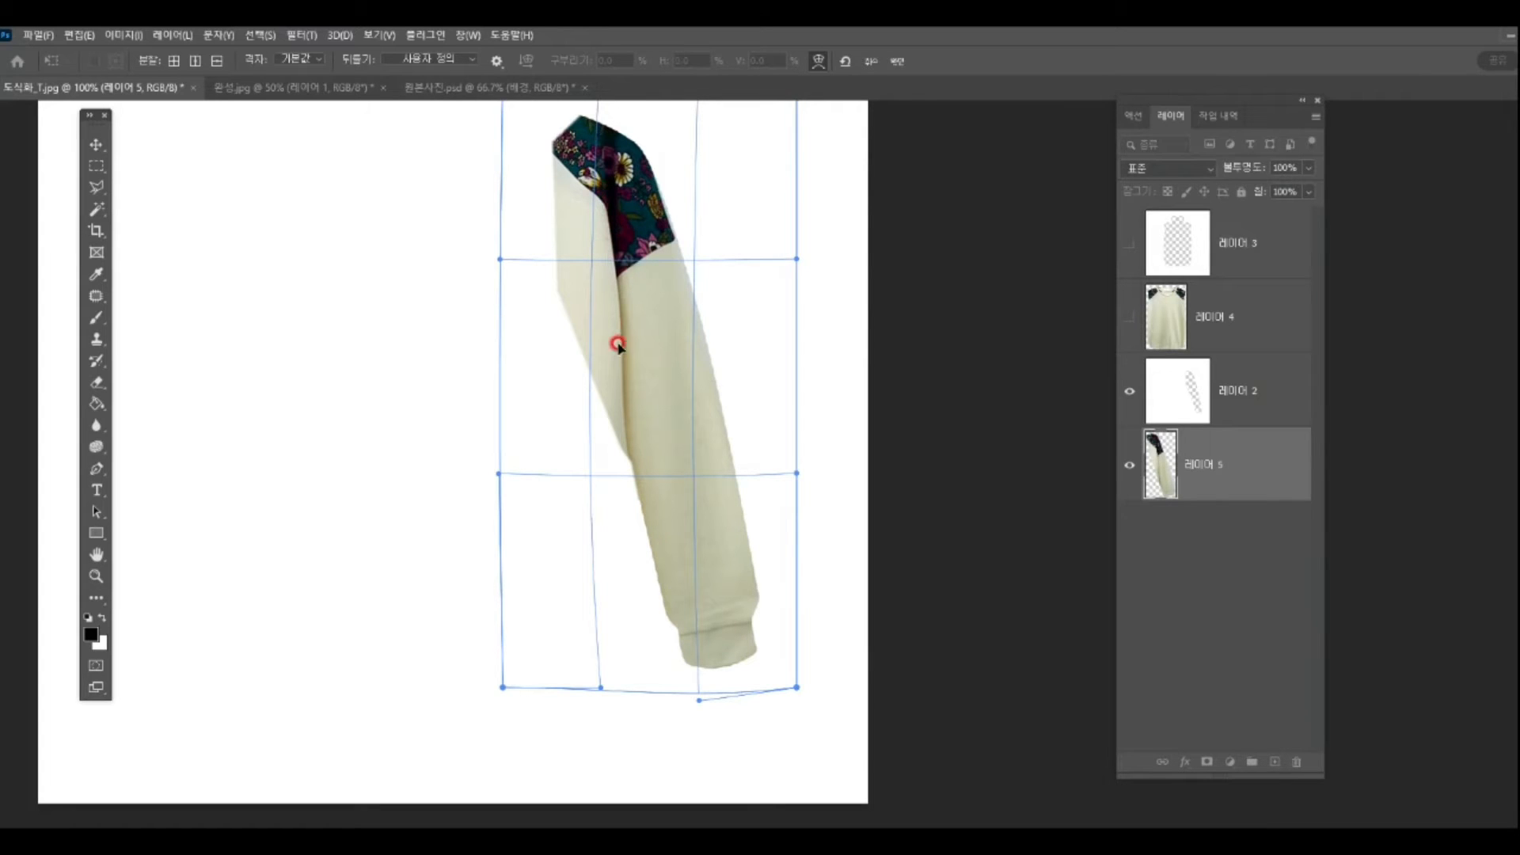
pyautogui.moveTo(672, 208); pyautogui.dragTo(617, 216)
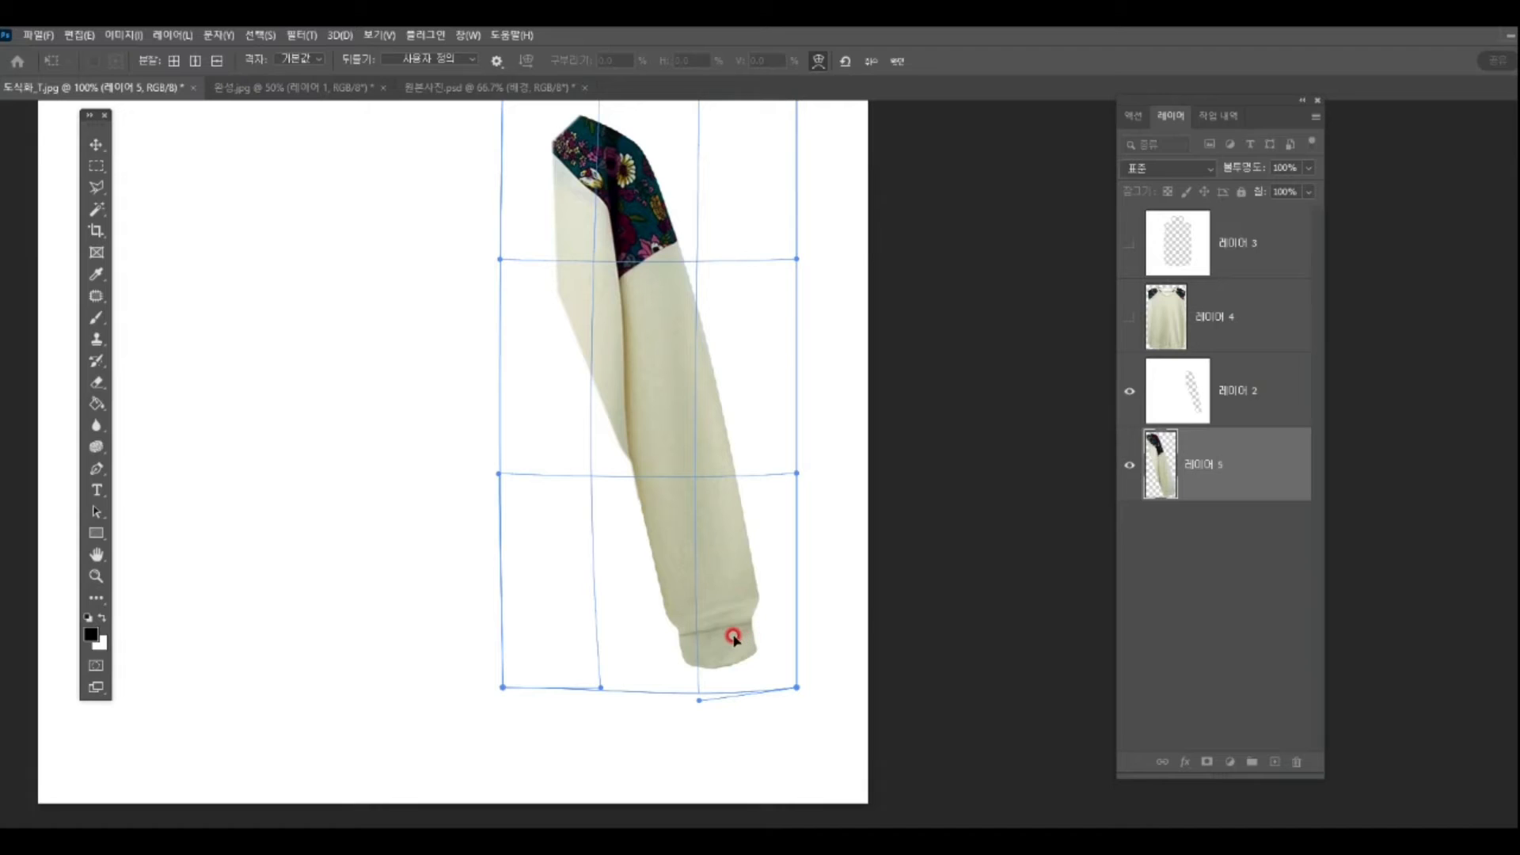
pyautogui.press('Return')
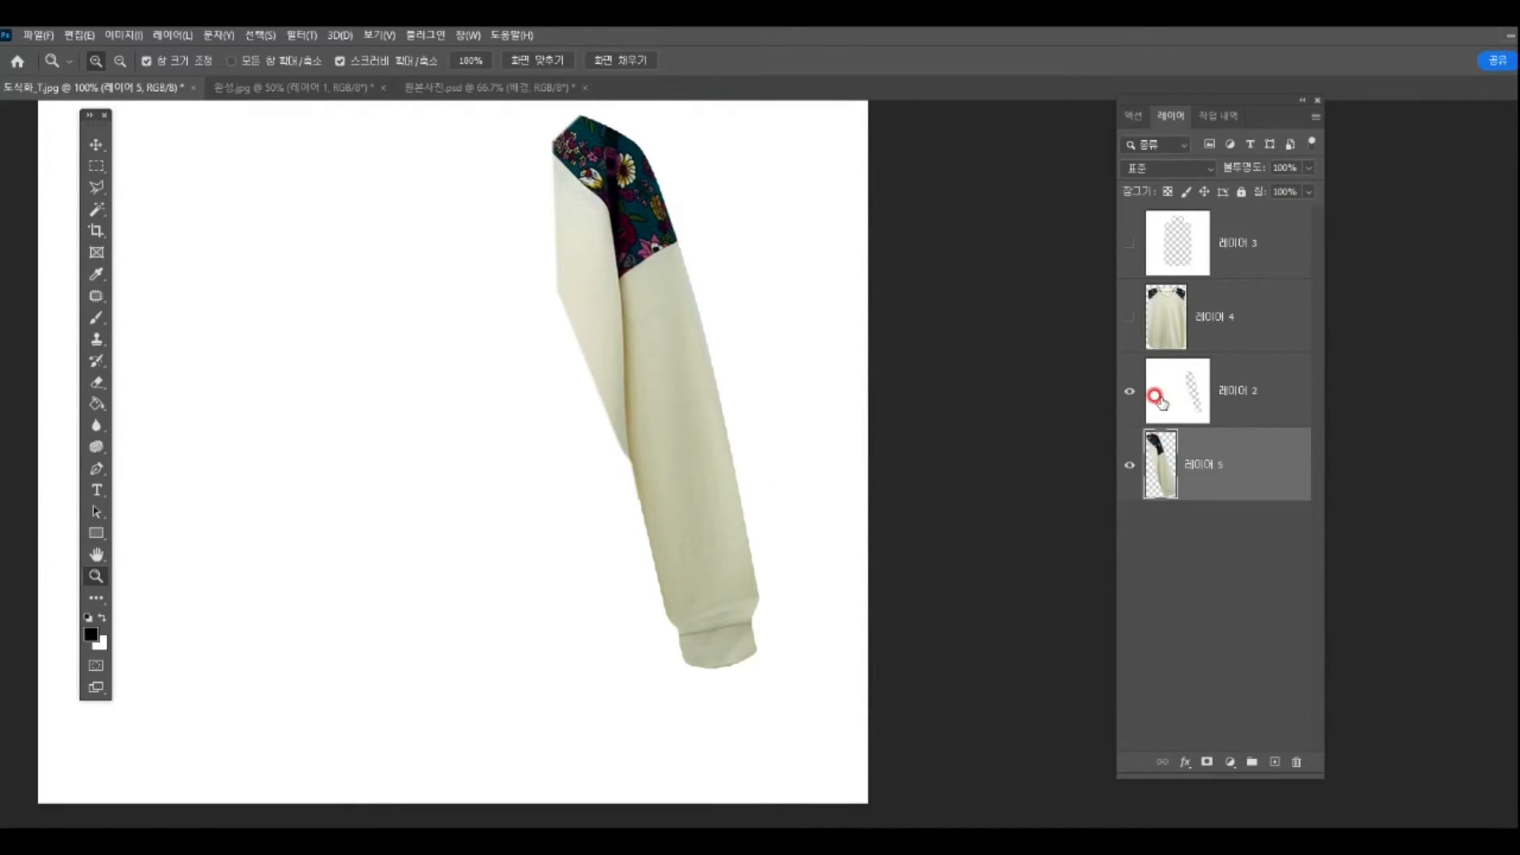
# Step: Trim the sleeve photo 레이어 5 to the cut-out by deleting everything within the selection loaded from 레이어 2, and deselect
pyautogui.click(1126, 460)
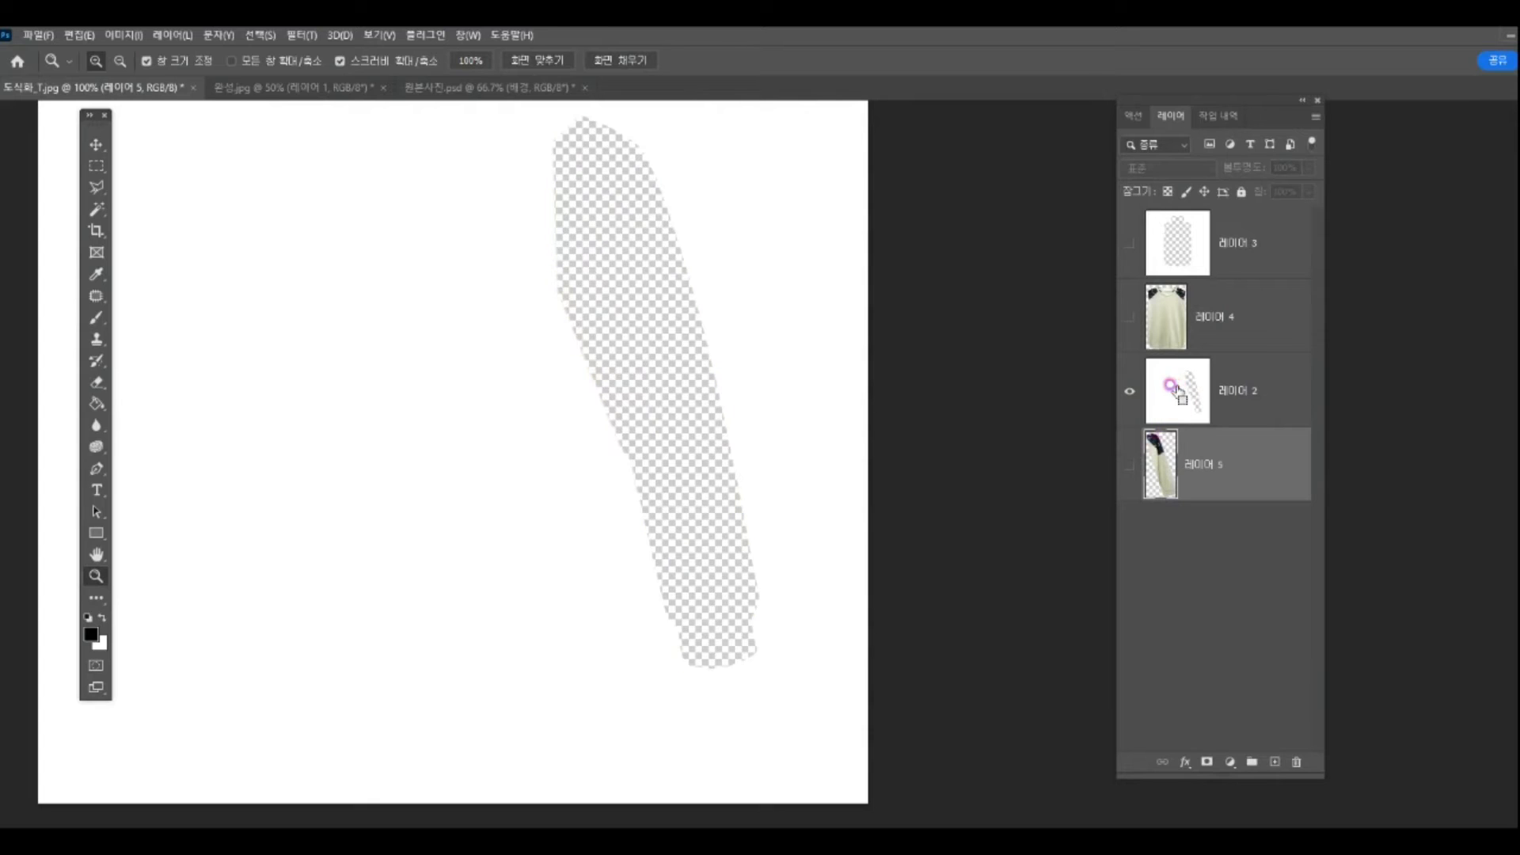
pyautogui.keyDown('ctrl'); pyautogui.click(1180, 394); pyautogui.keyUp('ctrl')
pyautogui.keyDown('alt'); pyautogui.click(777, 305); pyautogui.keyUp('alt')
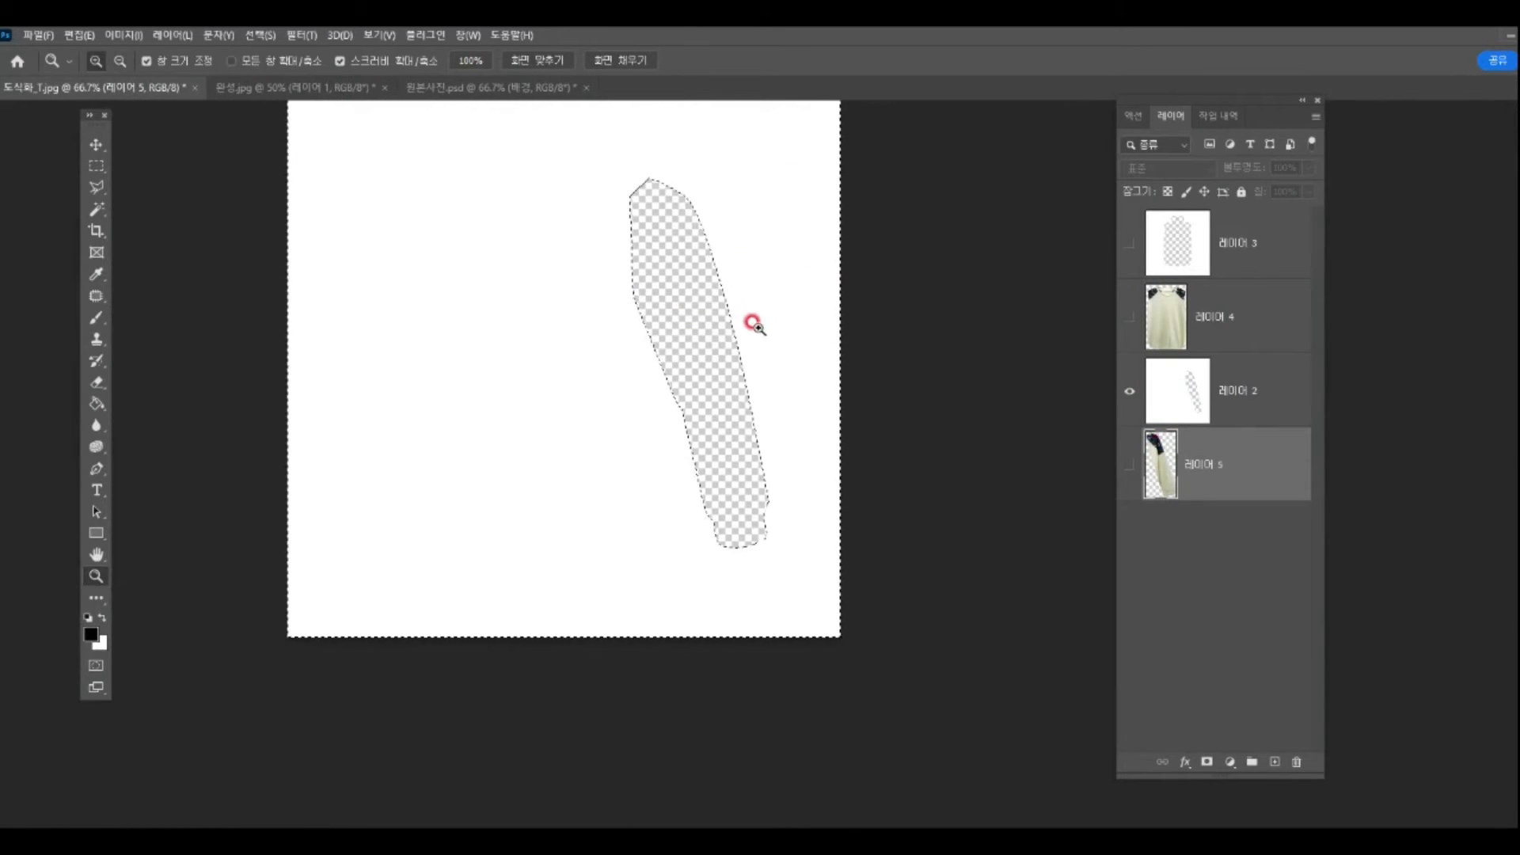
pyautogui.click(1130, 391)
pyautogui.click(1129, 465)
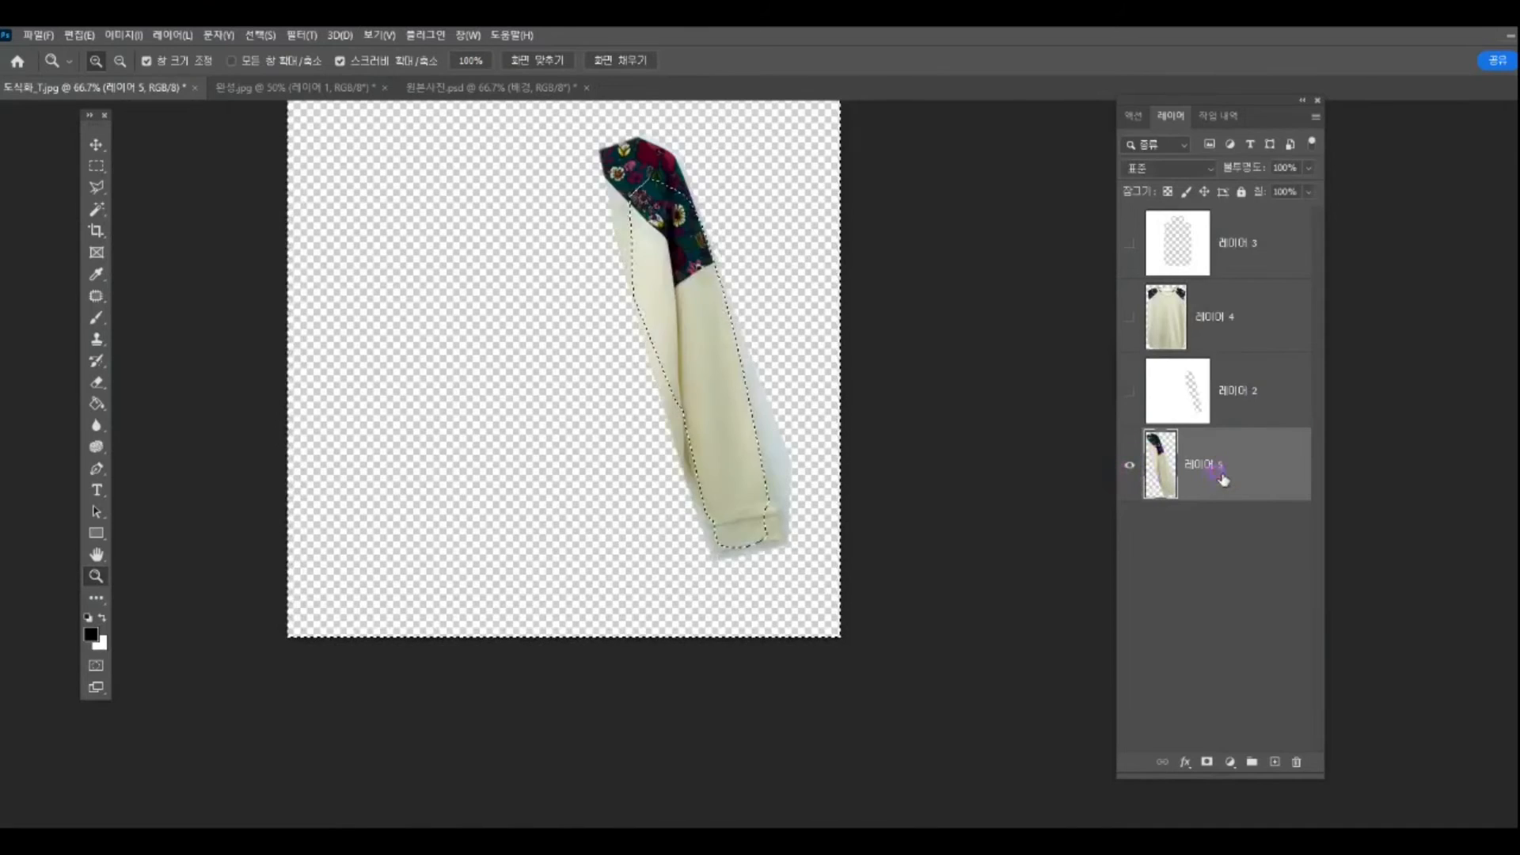
pyautogui.press('Delete')
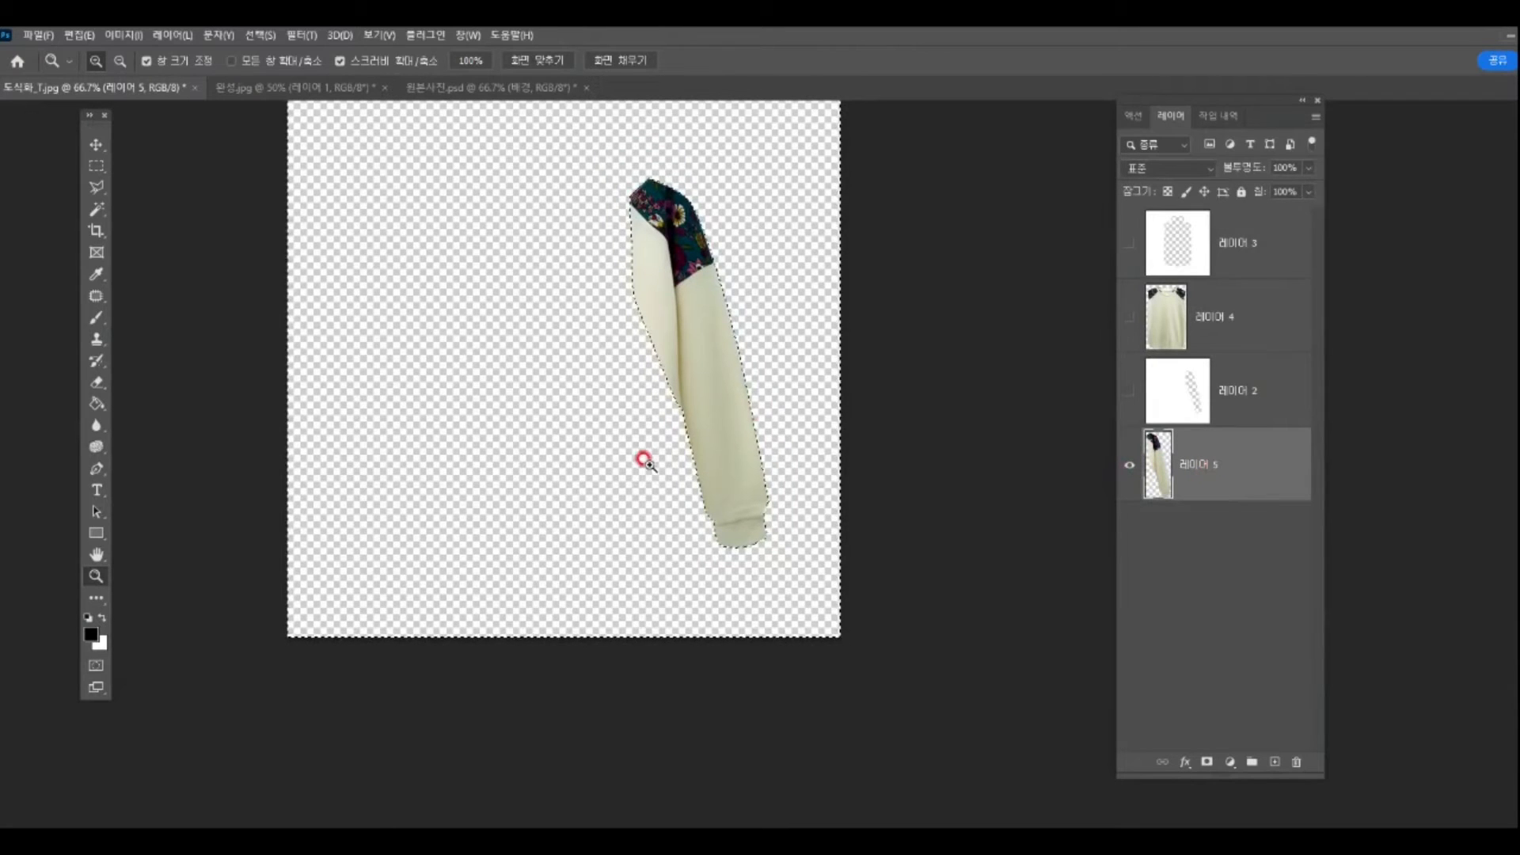
pyautogui.hotkey('ctrl', 'd')
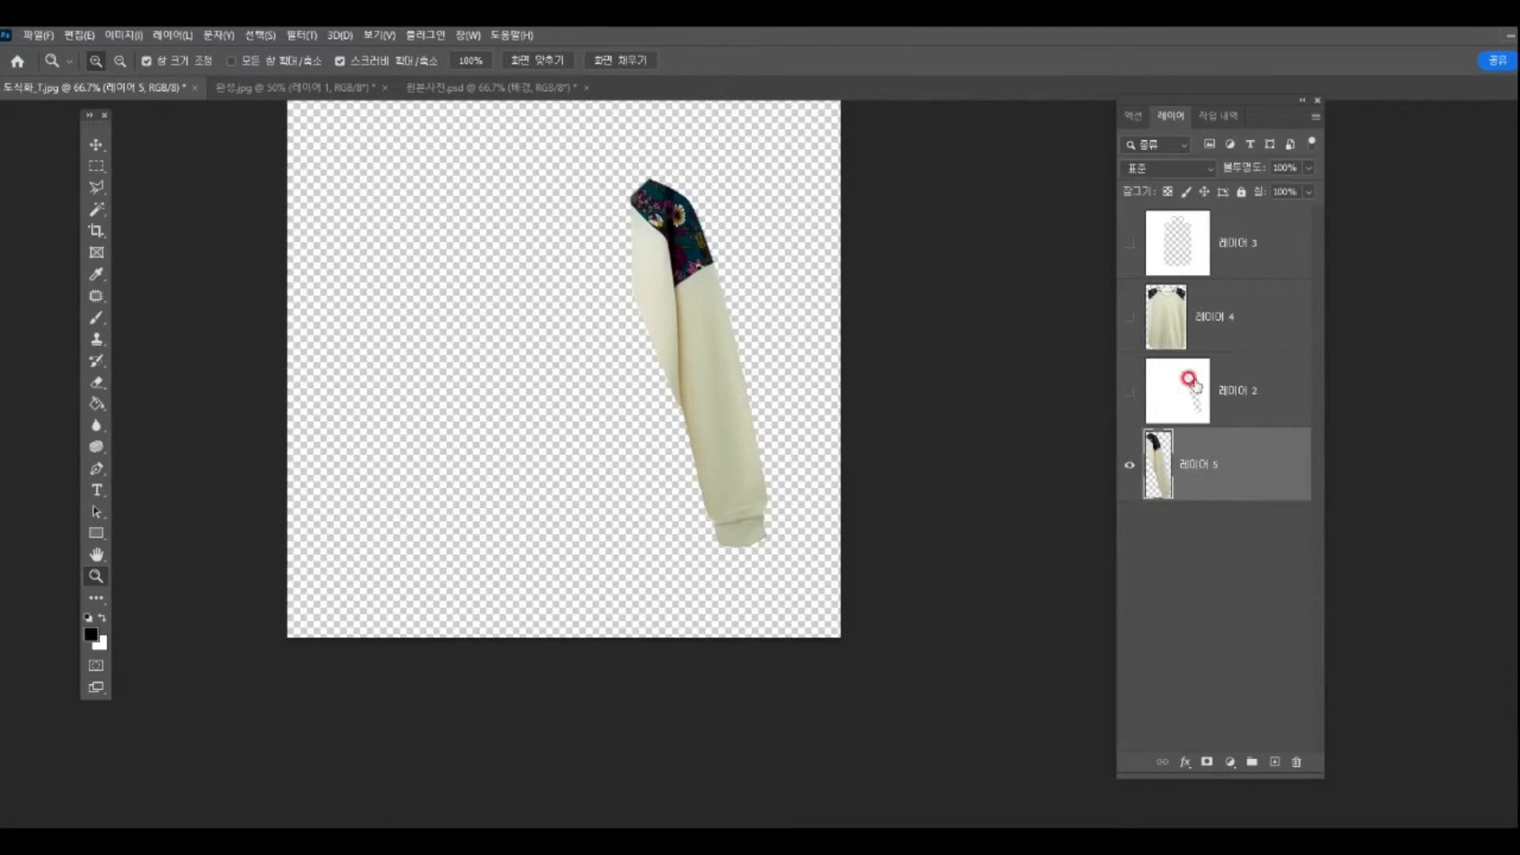
# Step: Show the body layer 레이어 4 together with the trimmed sleeve
pyautogui.click(1130, 317)
pyautogui.moveTo(710, 515); pyautogui.dragTo(744, 528)
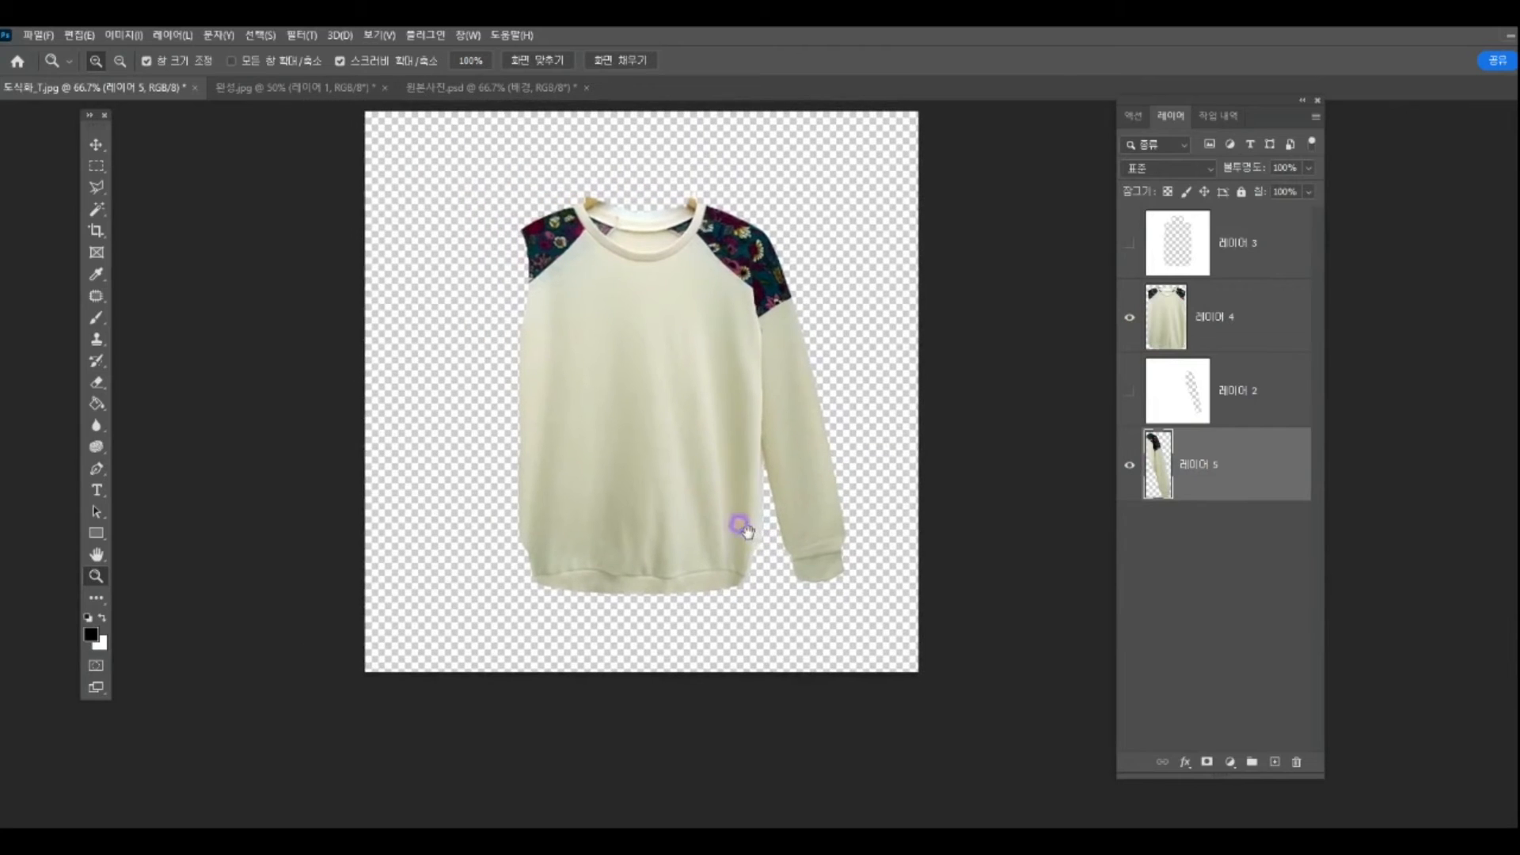
pyautogui.moveTo(824, 432); pyautogui.dragTo(817, 431)
pyautogui.moveTo(711, 471); pyautogui.dragTo(733, 474)
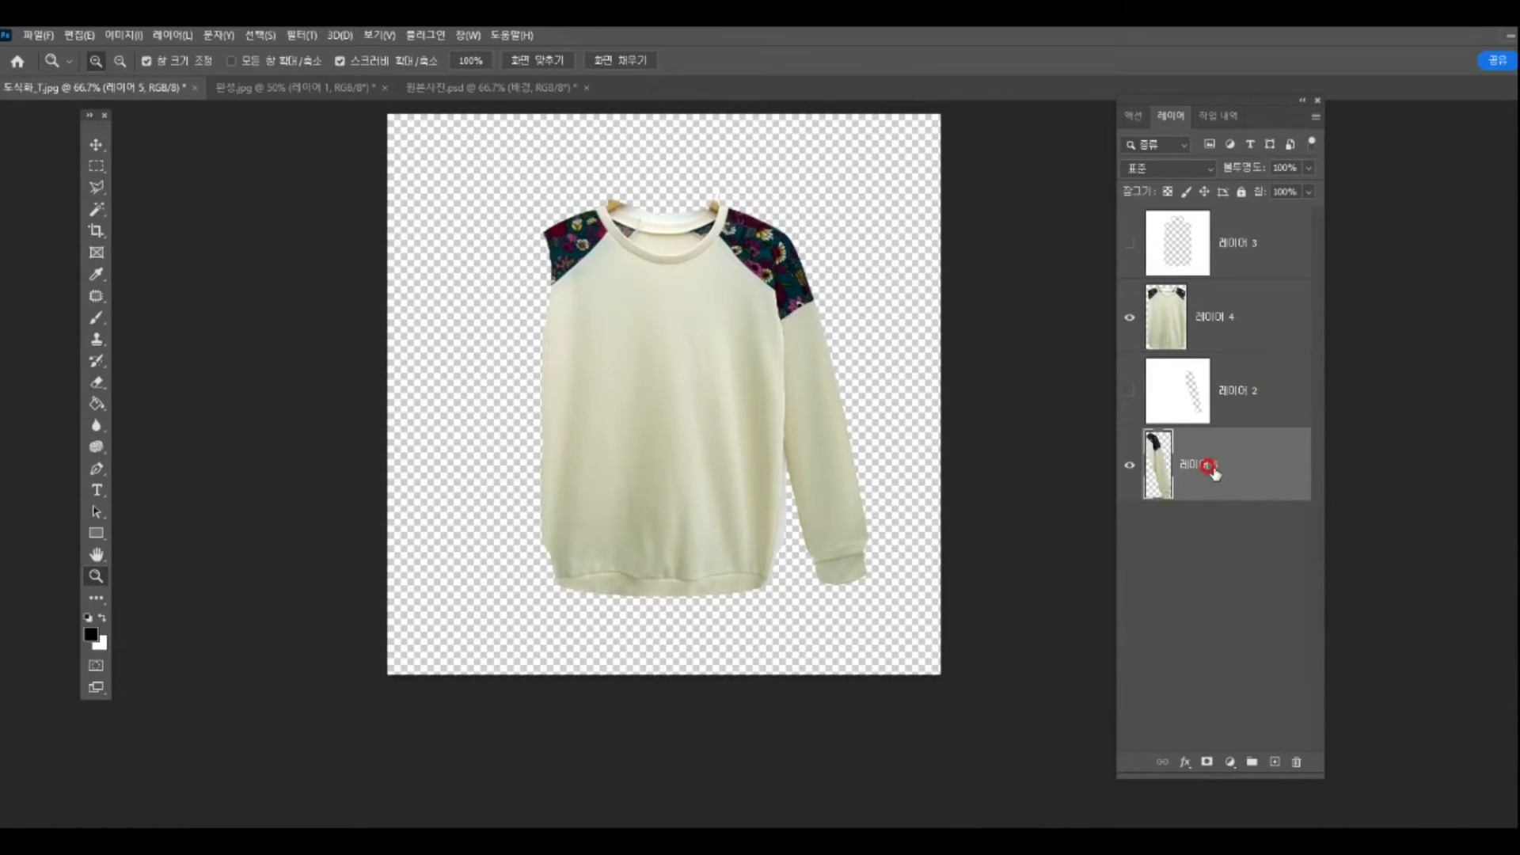
# Step: Duplicate the sleeve layer 레이어 5, flip the copy horizontally and move it to the sweatshirt's opposite shoulder
pyautogui.hotkey('ctrl', 'j')
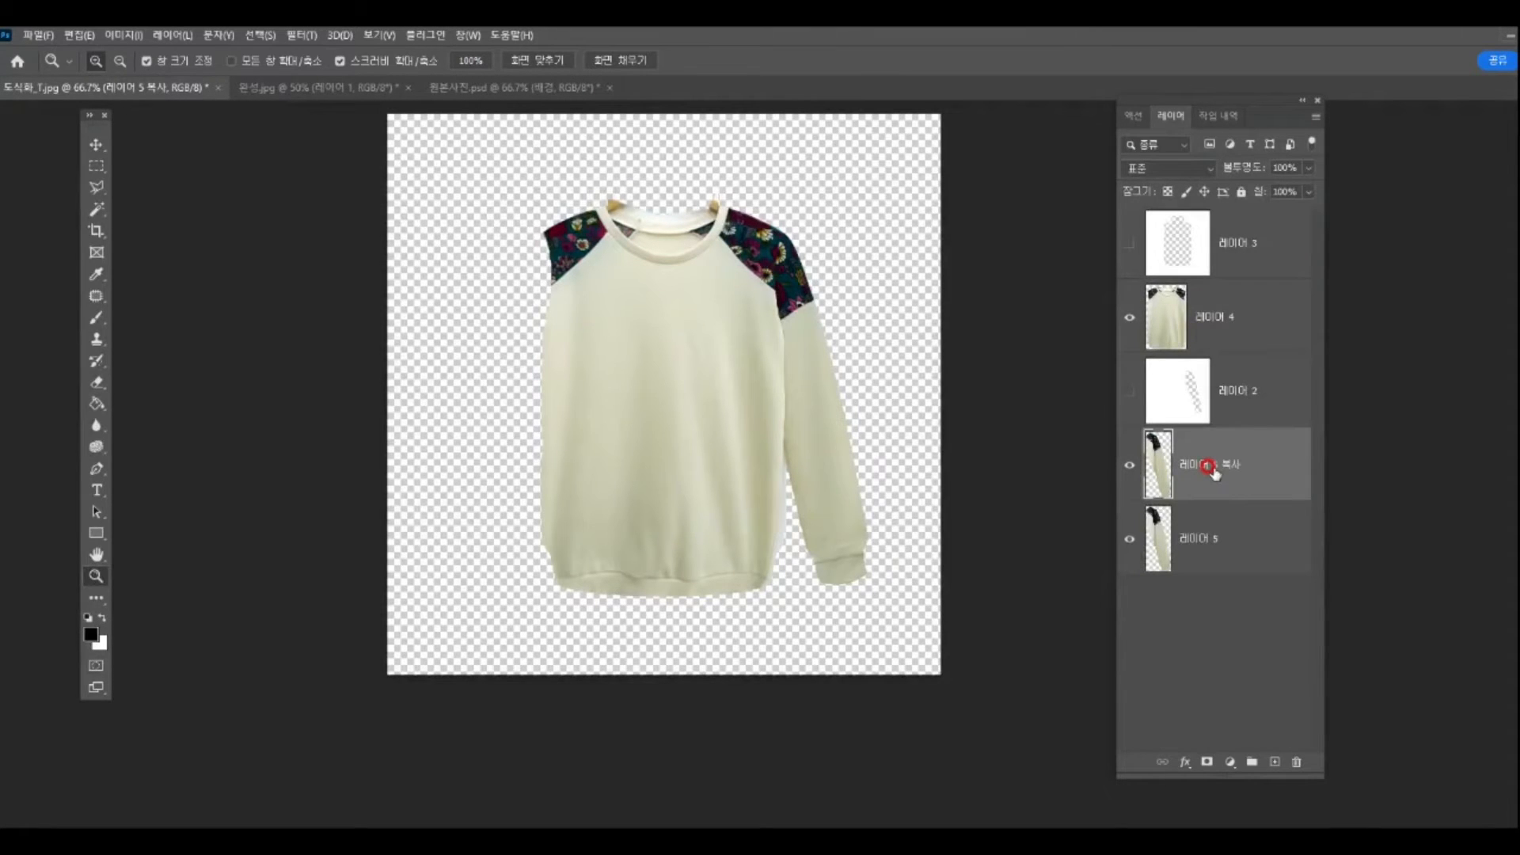
pyautogui.hotkey('ctrl', 't')
pyautogui.rightClick(831, 354)
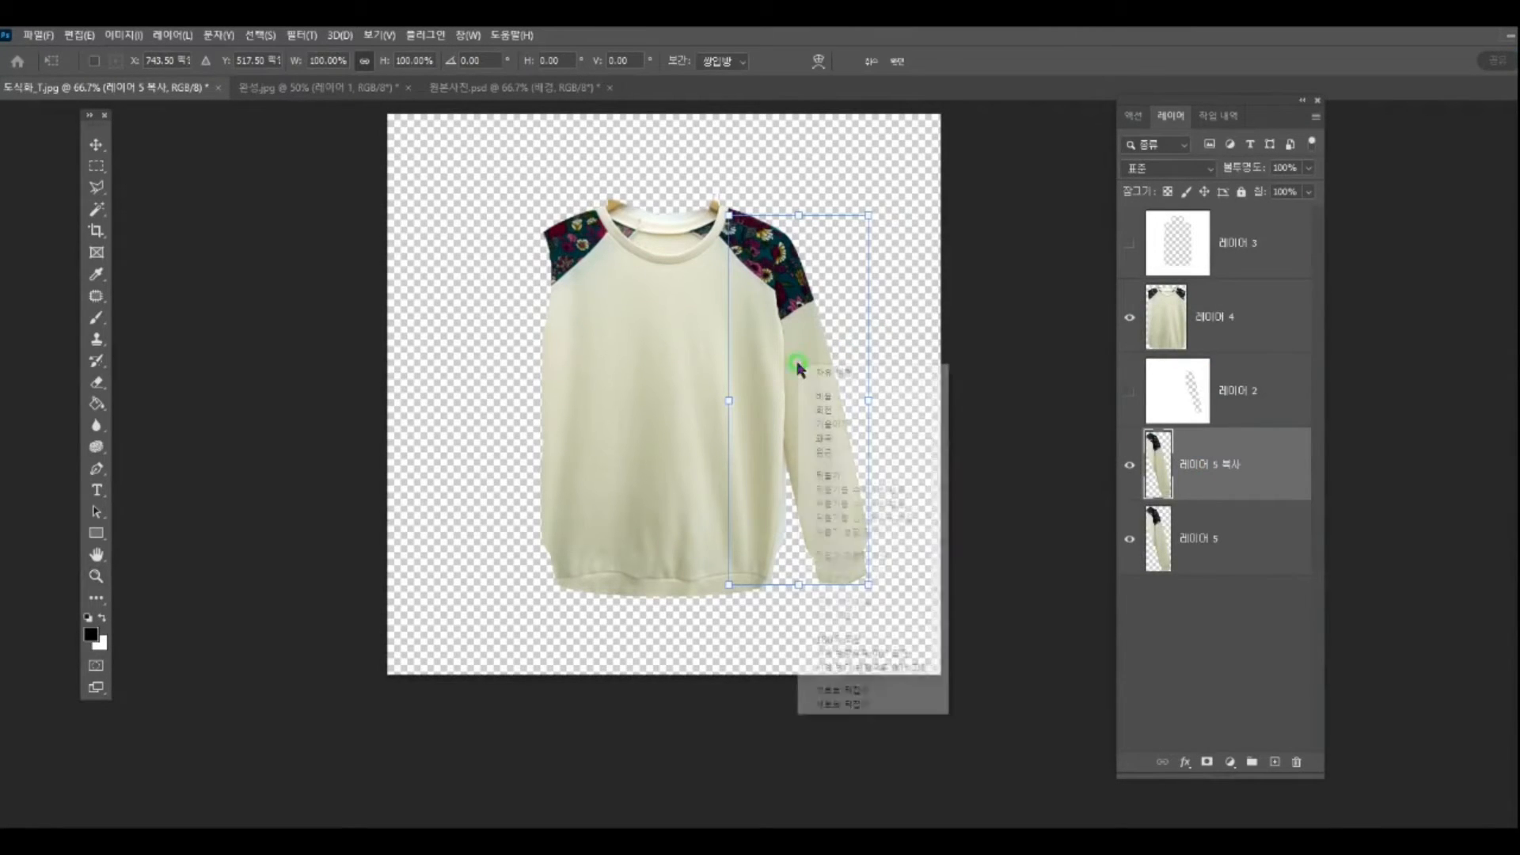
pyautogui.click(855, 689)
pyautogui.moveTo(801, 403); pyautogui.dragTo(544, 434)
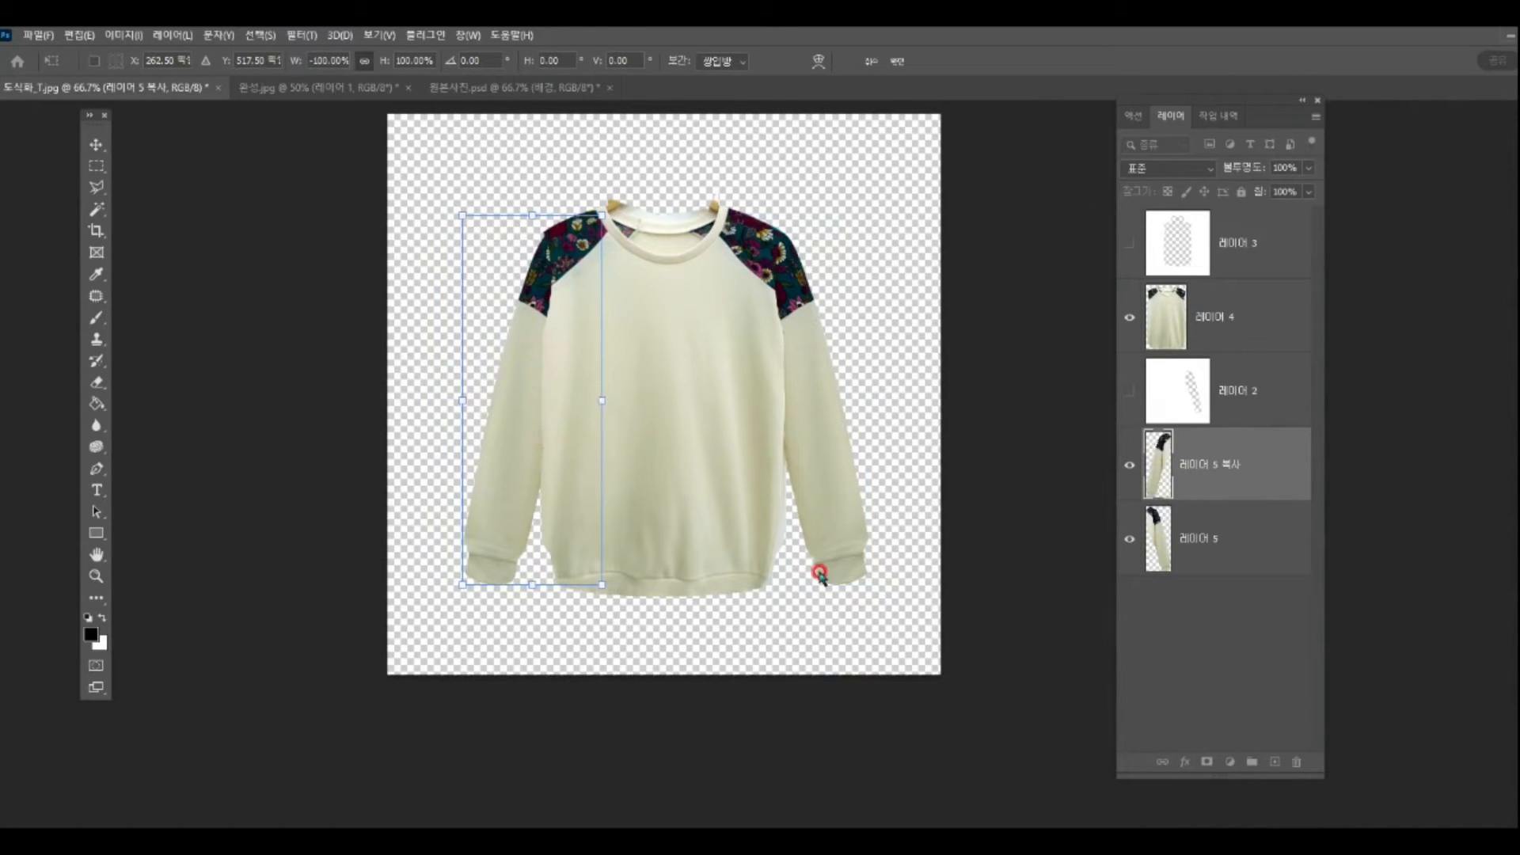
# Step: Nudge the flipped sleeve copy outward to X 255 px so both sleeves sit symmetrically on the body
pyautogui.press('Left')
pyautogui.press('Left')
pyautogui.press('Left')
pyautogui.press('Left')
pyautogui.press('Left')
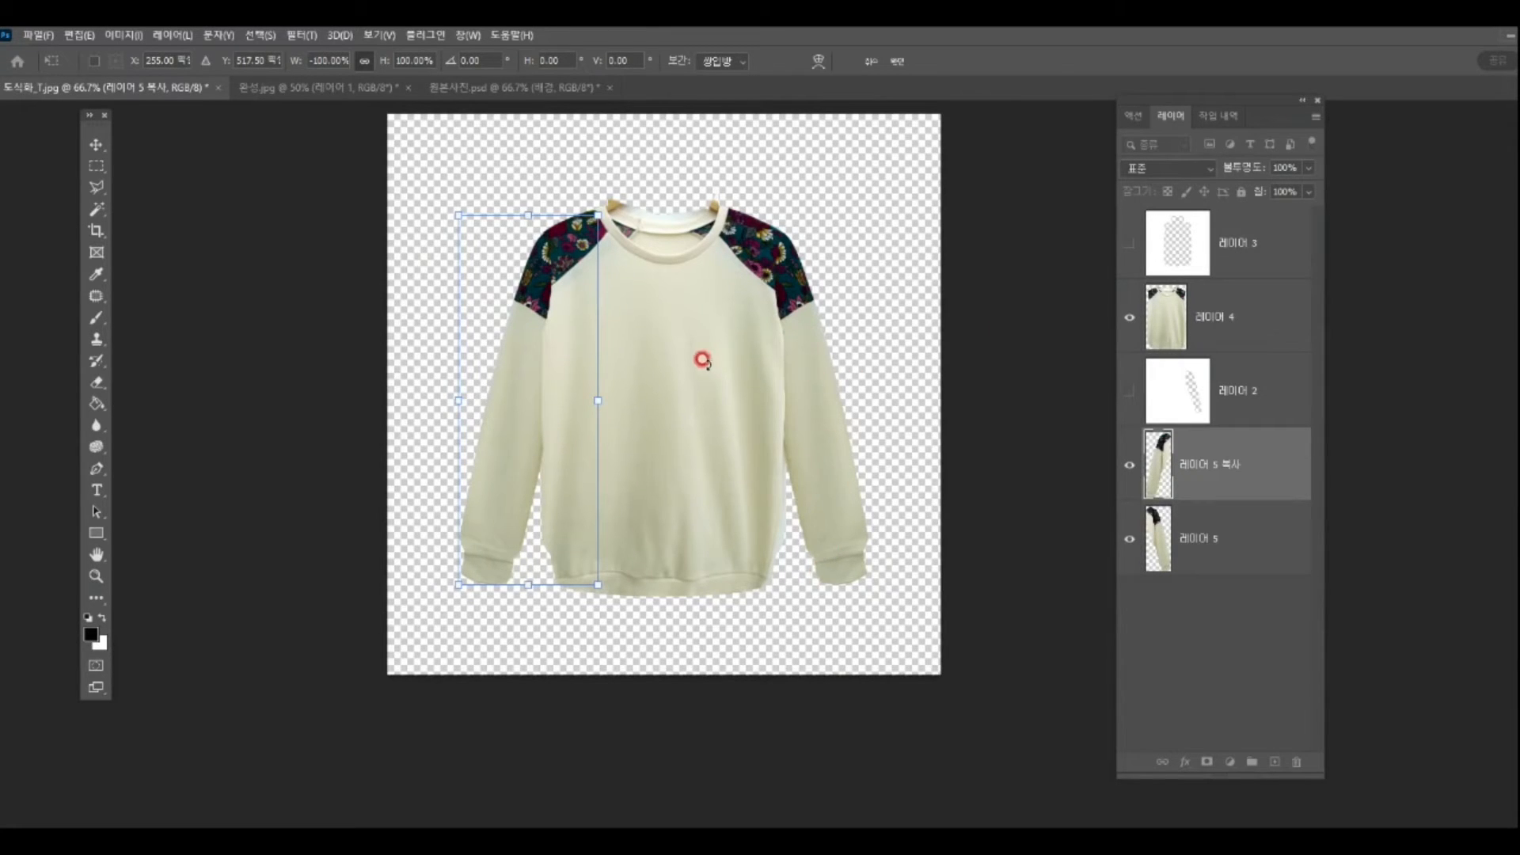
pyautogui.press('Return')
# Step: Outline the hanger and leftover background above the back neckline with a polygonal lasso and delete them from 레이어 4
pyautogui.press('z')
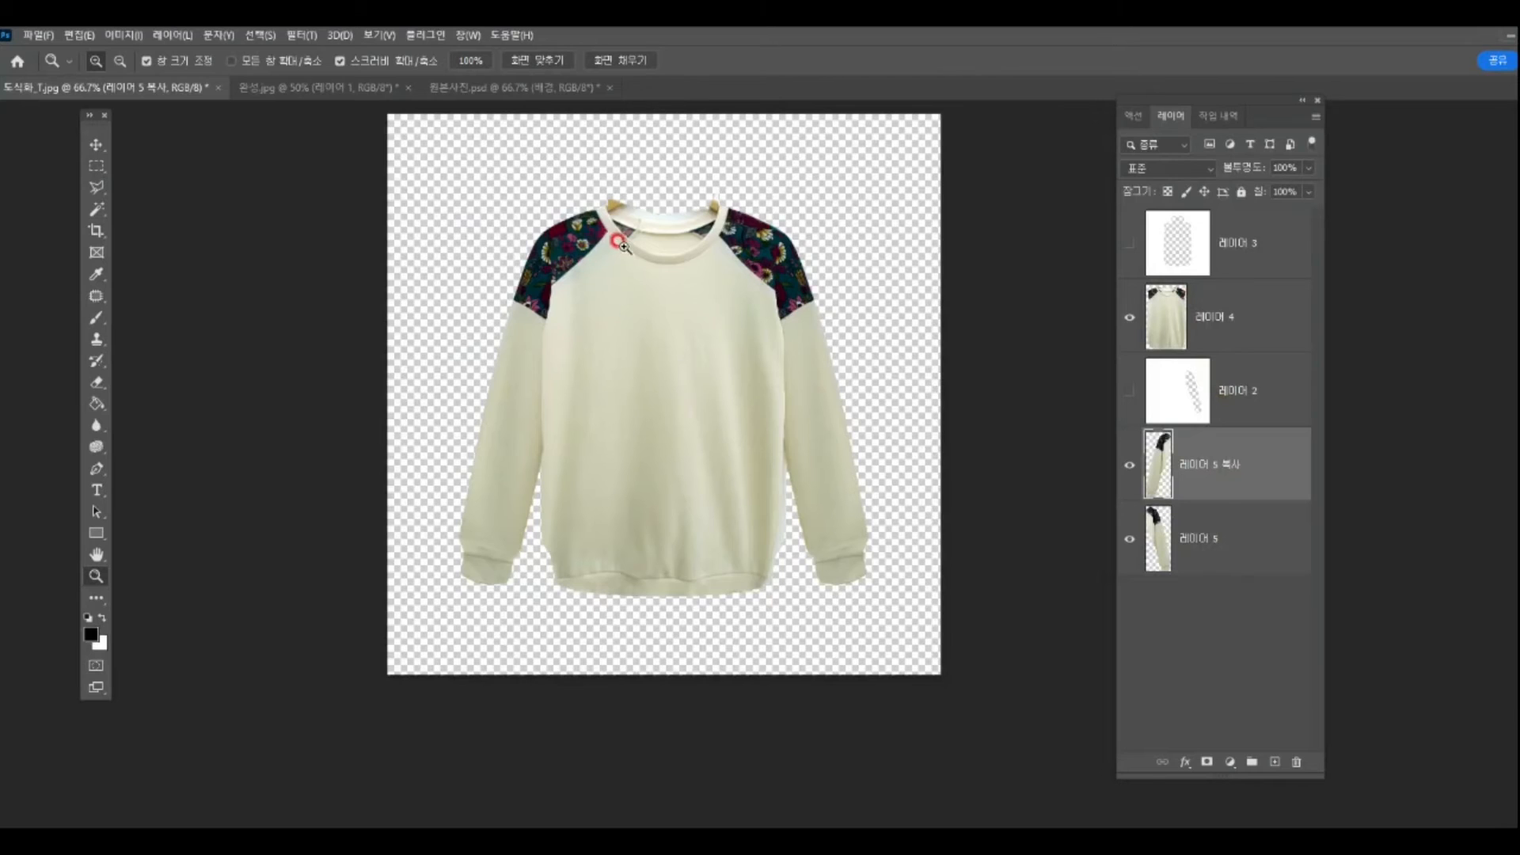
pyautogui.click(651, 222)
pyautogui.click(651, 222)
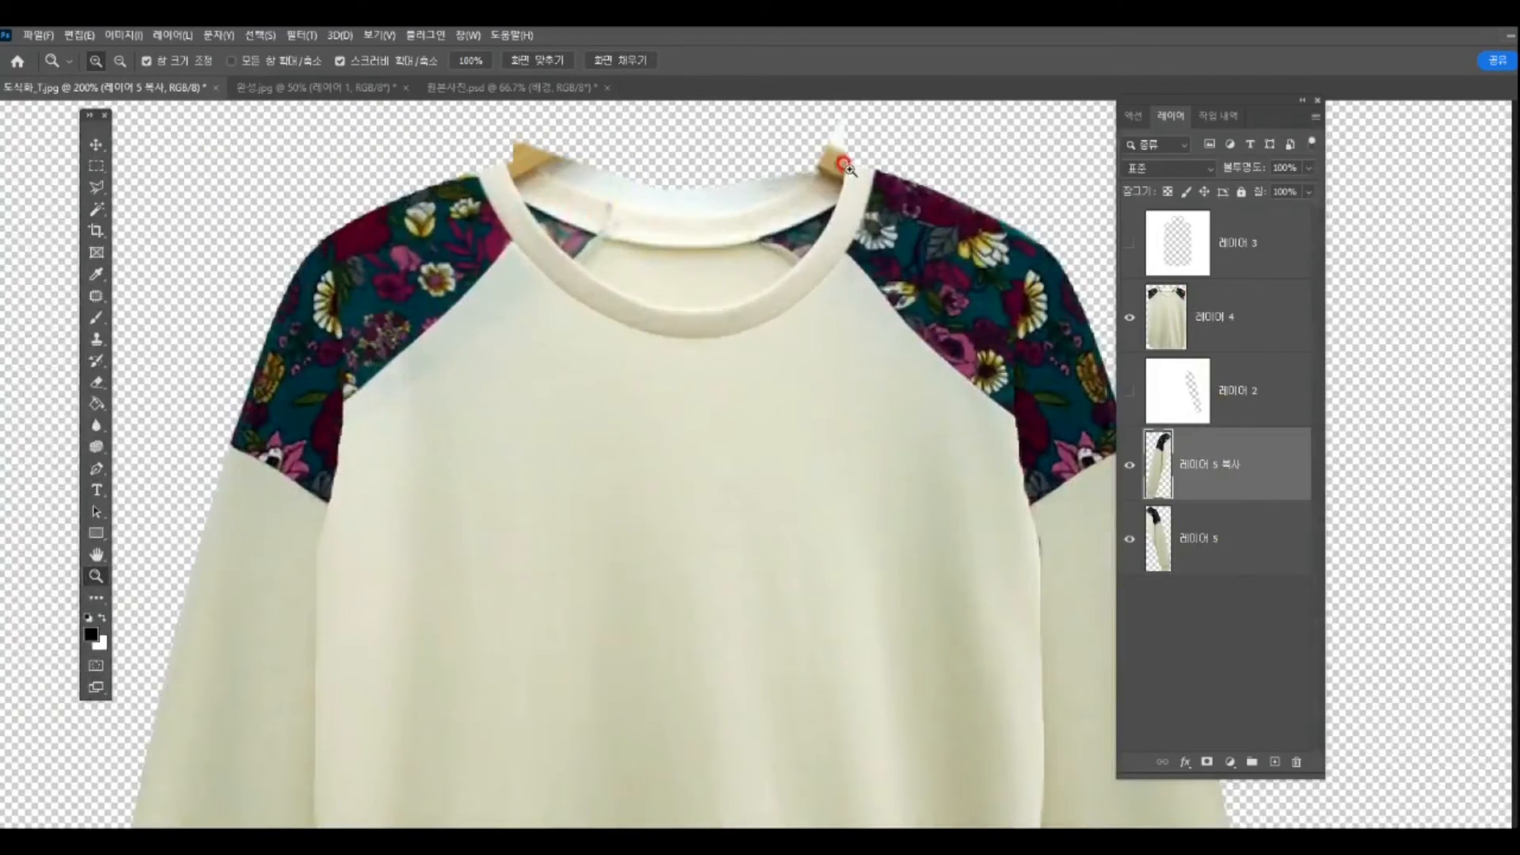
pyautogui.click(96, 186)
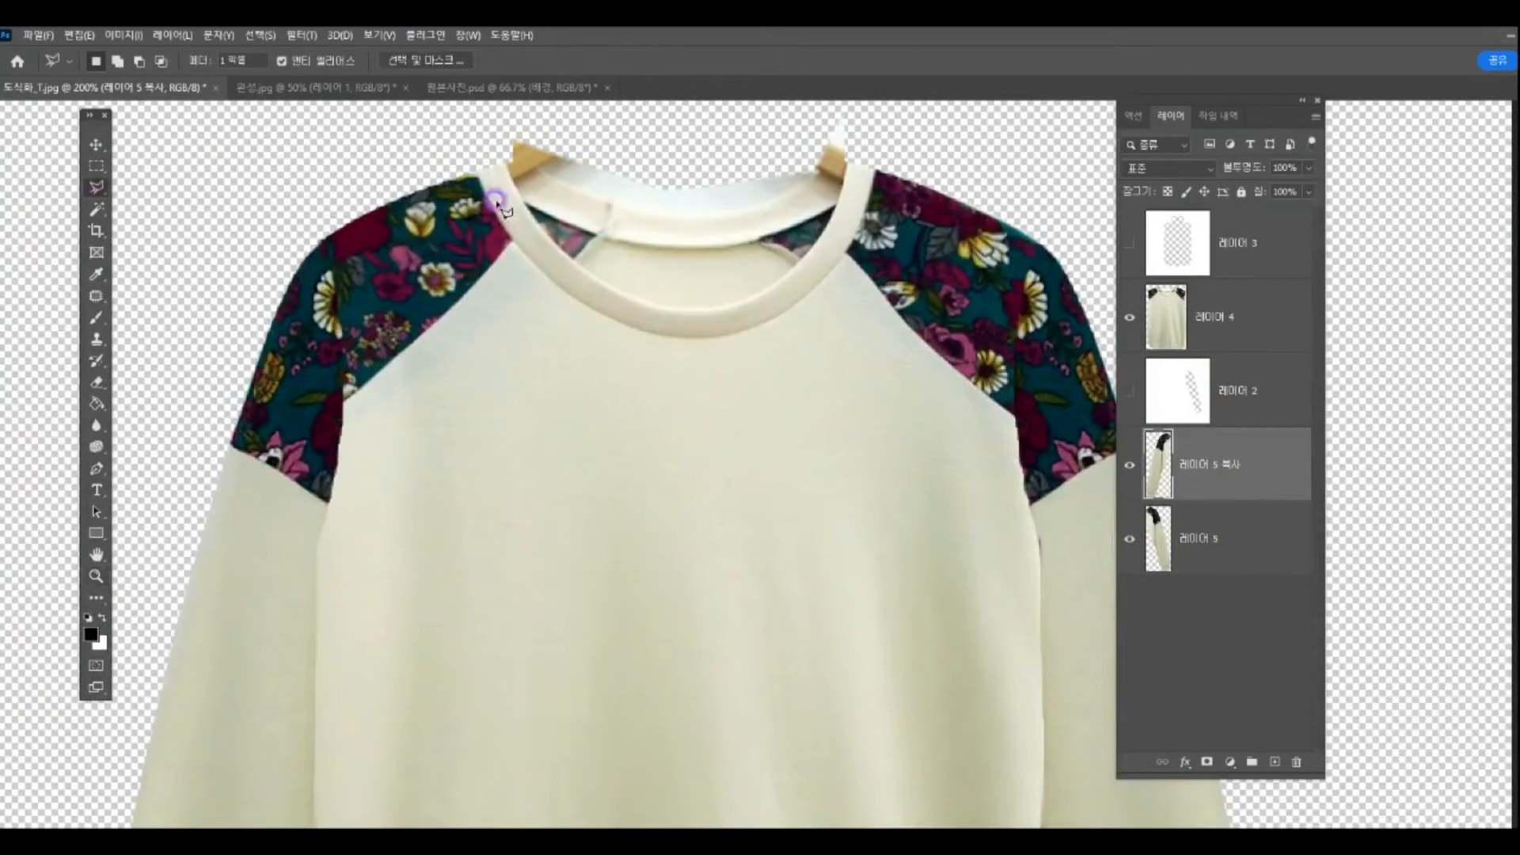
pyautogui.click(492, 159)
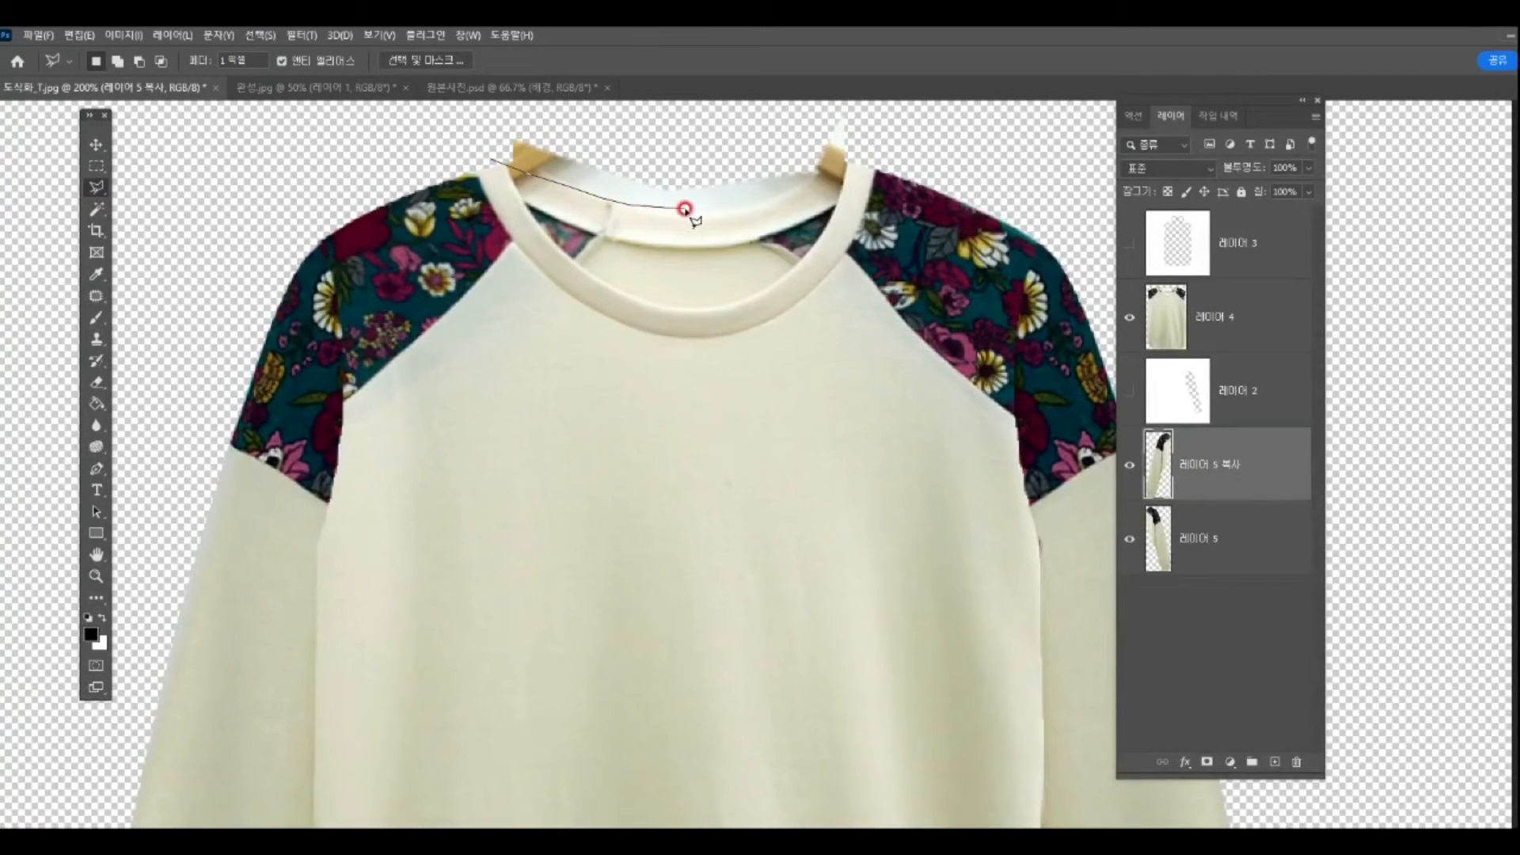
pyautogui.moveTo(714, 208)
pyautogui.mouseDown()
pyautogui.moveTo(912, 139)
pyautogui.moveTo(867, 99)
pyautogui.moveTo(492, 104)
pyautogui.moveTo(464, 136)
pyautogui.mouseUp()
pyautogui.click(1248, 320)
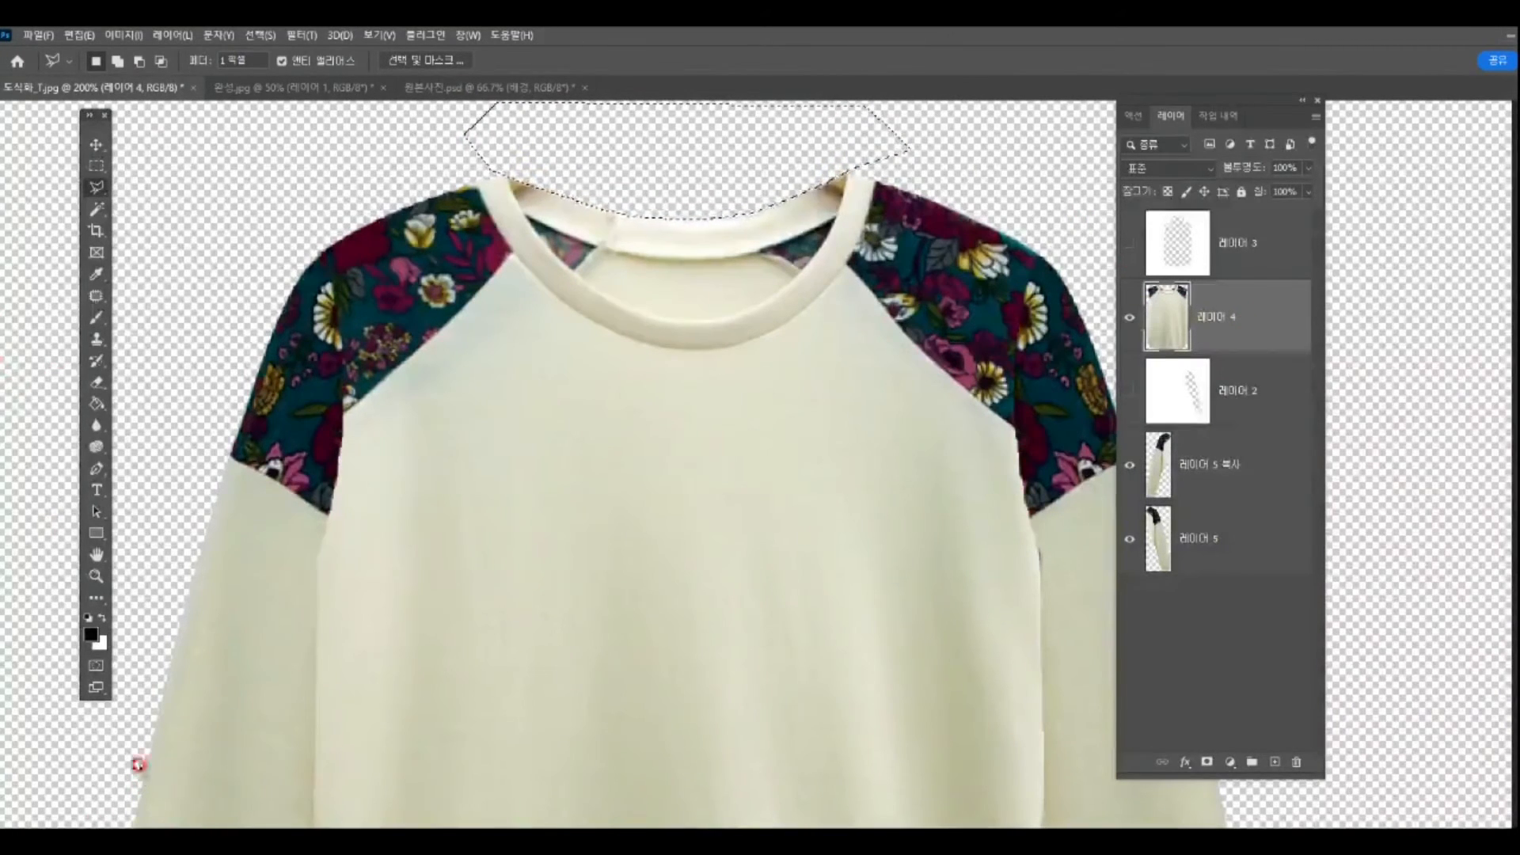
pyautogui.press('z')
pyautogui.hotkey('ctrl', '0')
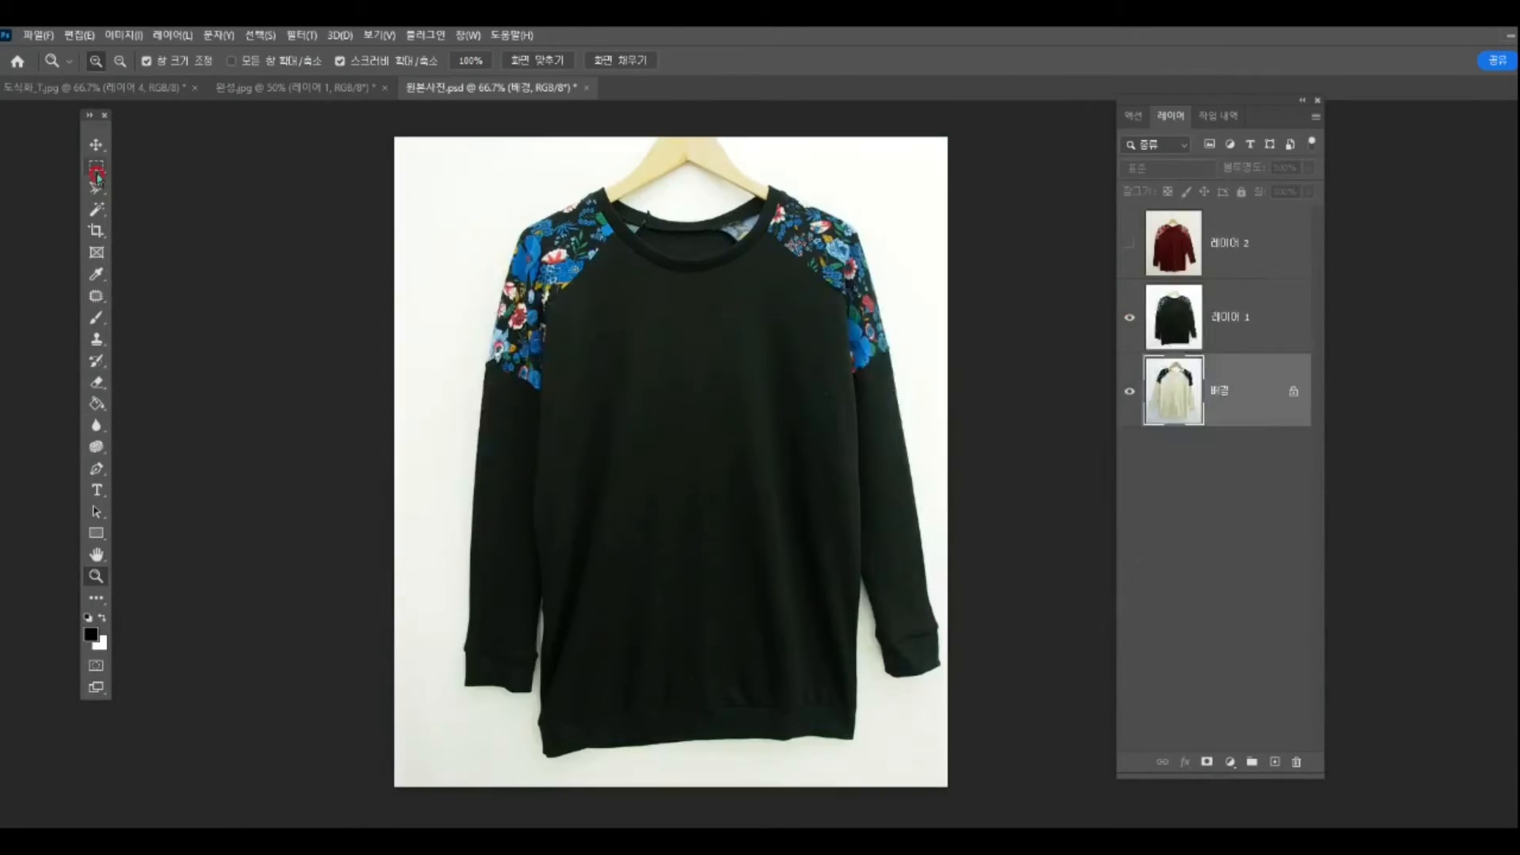
# Step: Copy the black sweatshirt's body from 레이어 1 in 원본사진.psd and paste it into 도식화_T.jpg with only the body template 레이어 3 shown
pyautogui.moveTo(542, 157); pyautogui.dragTo(860, 747)
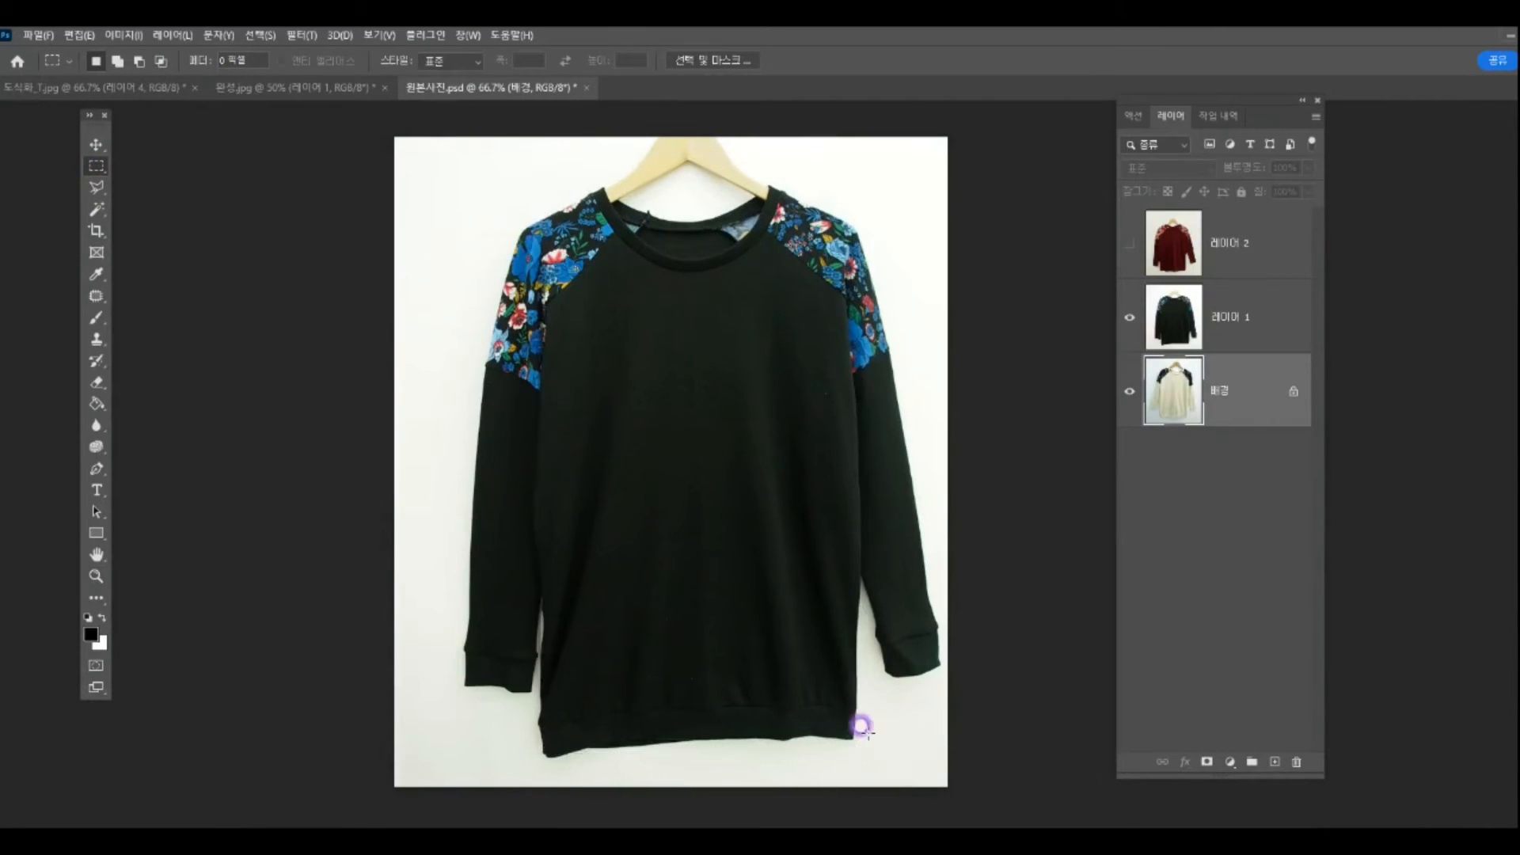
pyautogui.click(1247, 302)
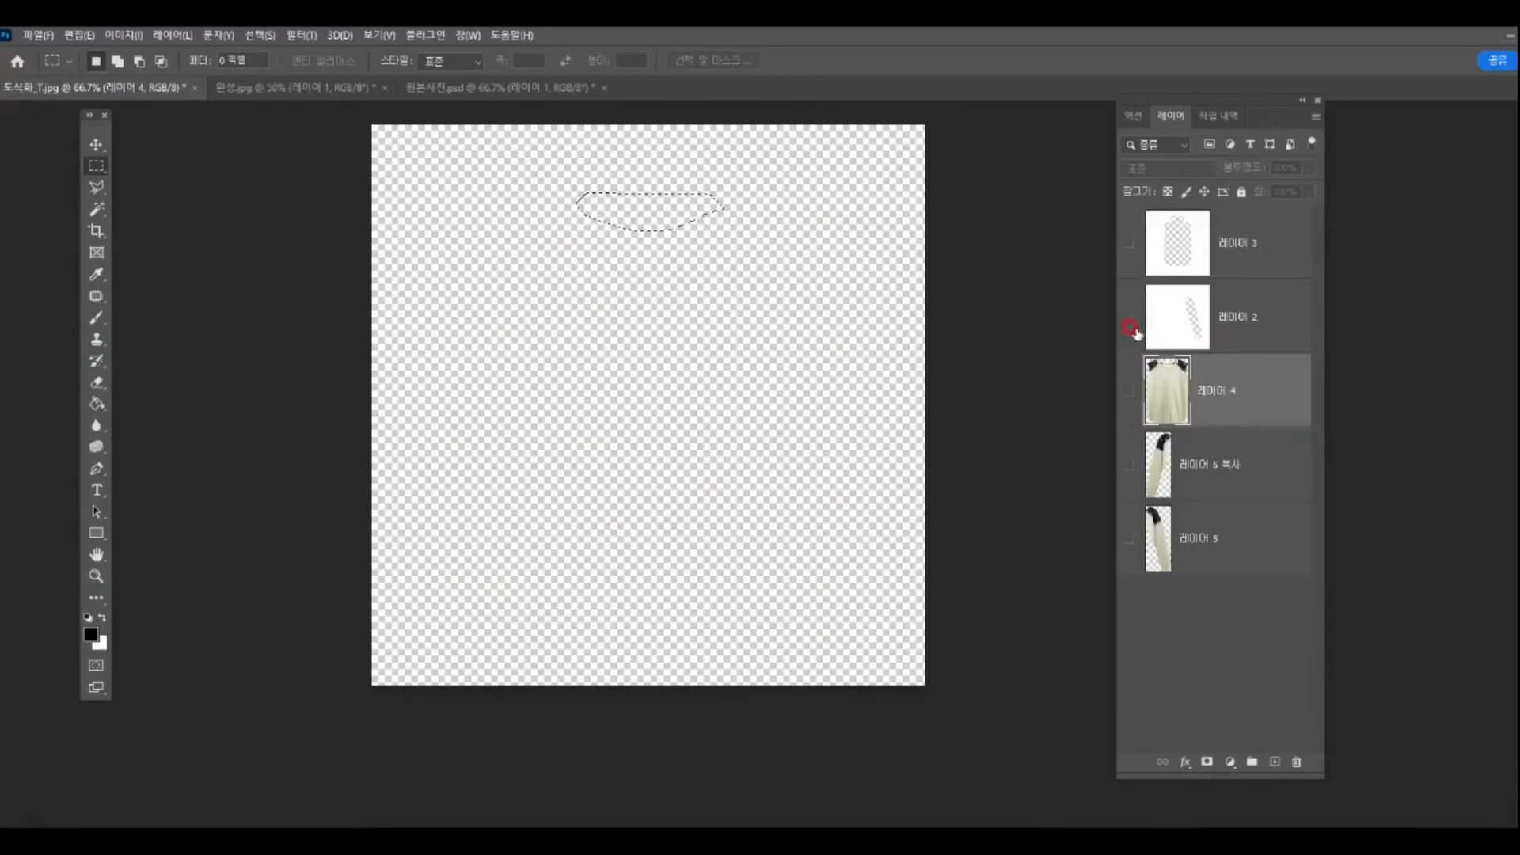
pyautogui.click(1130, 243)
pyautogui.click(1217, 269)
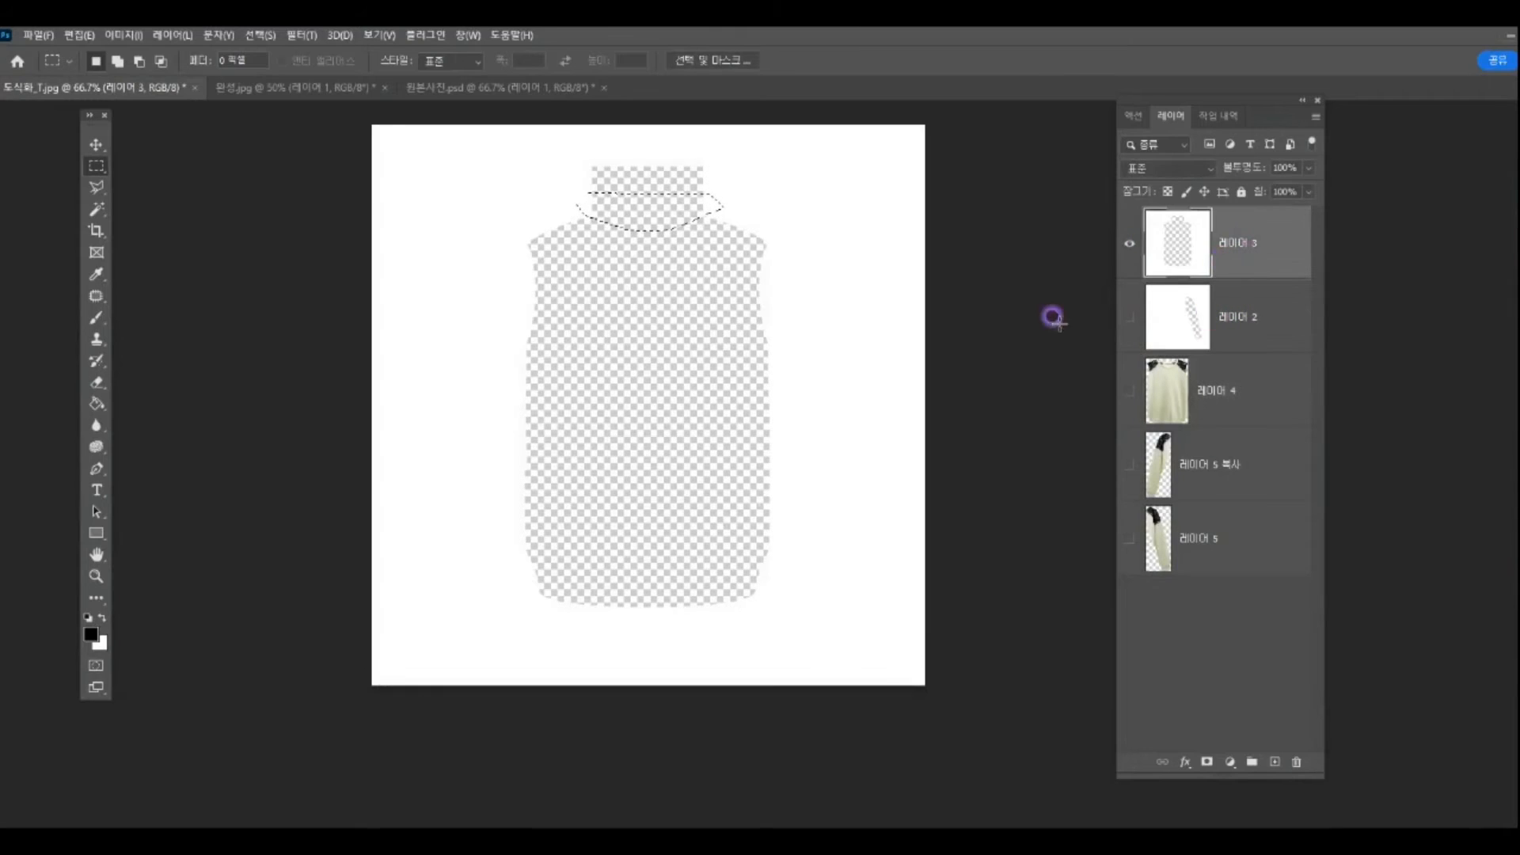
pyautogui.hotkey('ctrl', 'v')
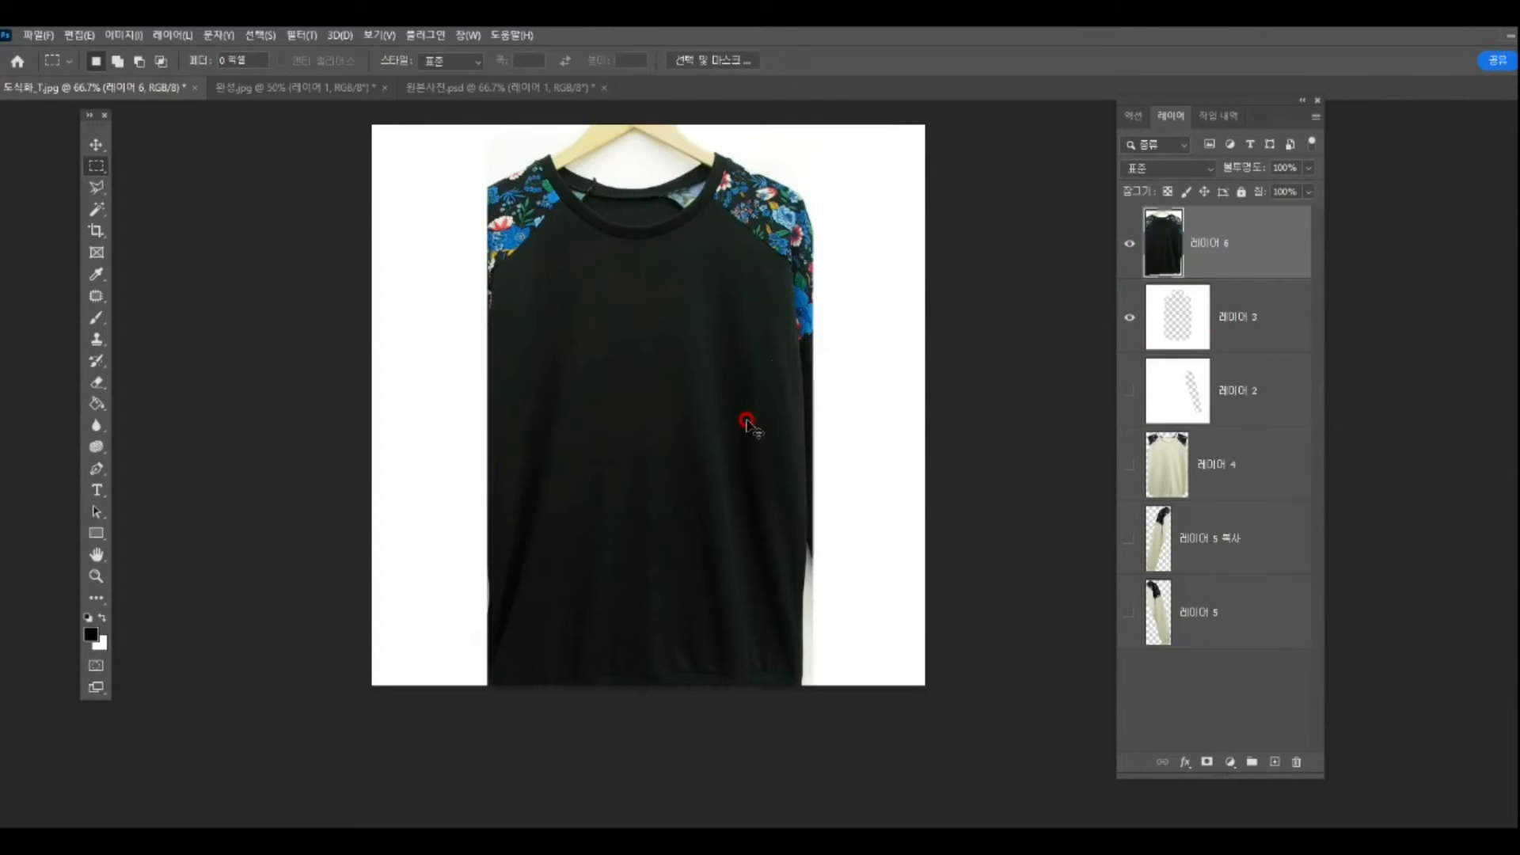
# Step: Scale down the pasted black body 레이어 6, position it over the body cut-out and place it beneath 레이어 3
pyautogui.hotkey('ctrl', 't')
pyautogui.moveTo(488, 121); pyautogui.dragTo(514, 259)
pyautogui.moveTo(720, 427); pyautogui.dragTo(685, 346)
pyautogui.press('Return')
pyautogui.press('m')
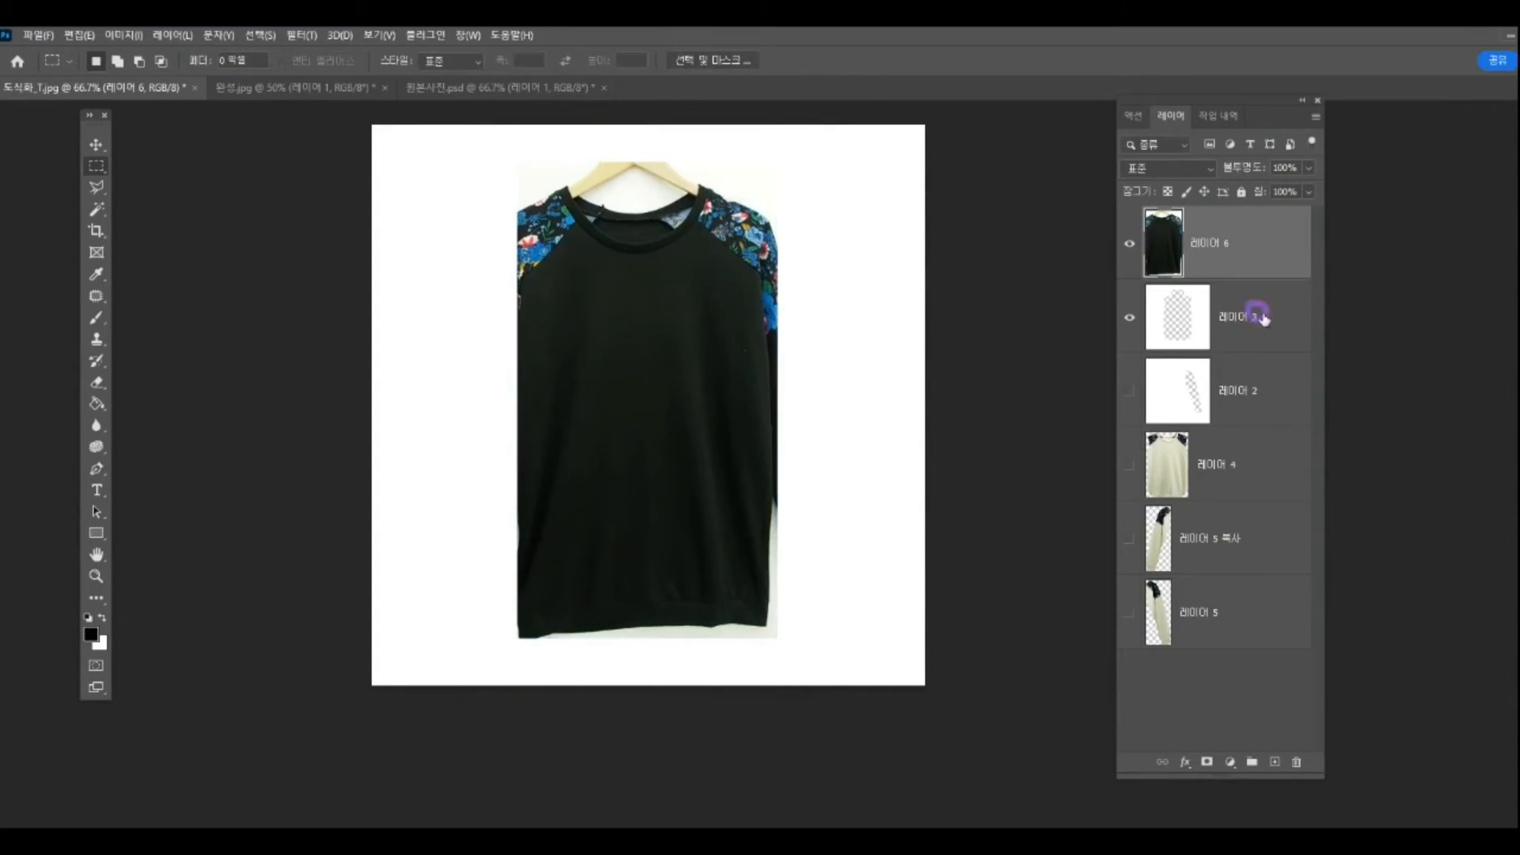
pyautogui.click(1219, 261)
pyautogui.moveTo(1223, 252); pyautogui.dragTo(1228, 333)
# Step: Shift the black body 레이어 6 slightly down and right, and warp its shoulders and lower sides to fit the body cut-out
pyautogui.hotkey('ctrl', 't')
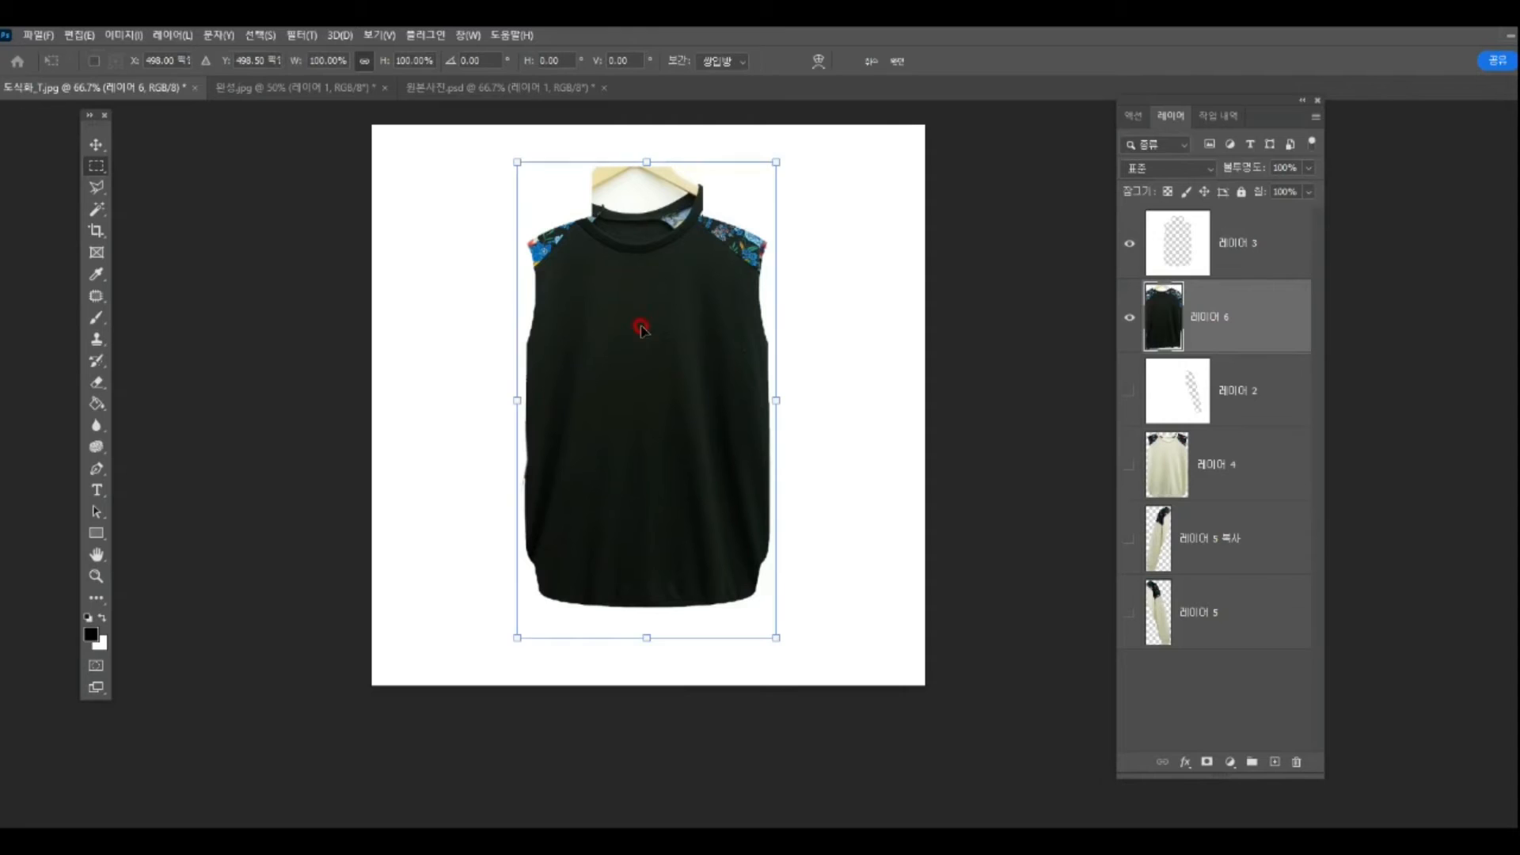
pyautogui.moveTo(647, 319)
pyautogui.mouseDown()
pyautogui.moveTo(643, 277)
pyautogui.moveTo(649, 307)
pyautogui.moveTo(653, 294)
pyautogui.mouseUp()
pyautogui.click(815, 74)
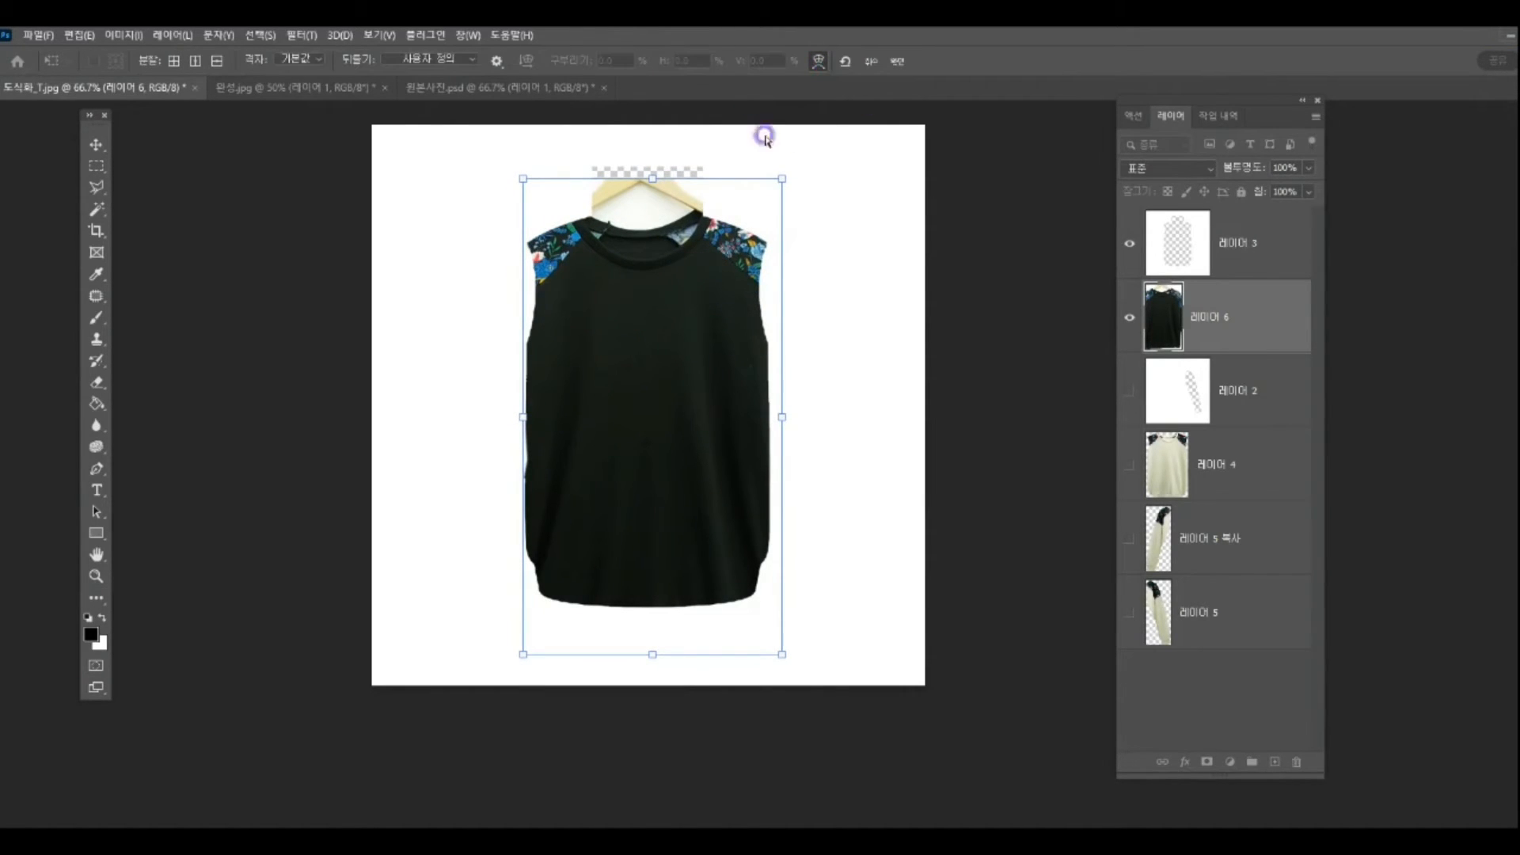
pyautogui.moveTo(769, 244); pyautogui.dragTo(751, 222)
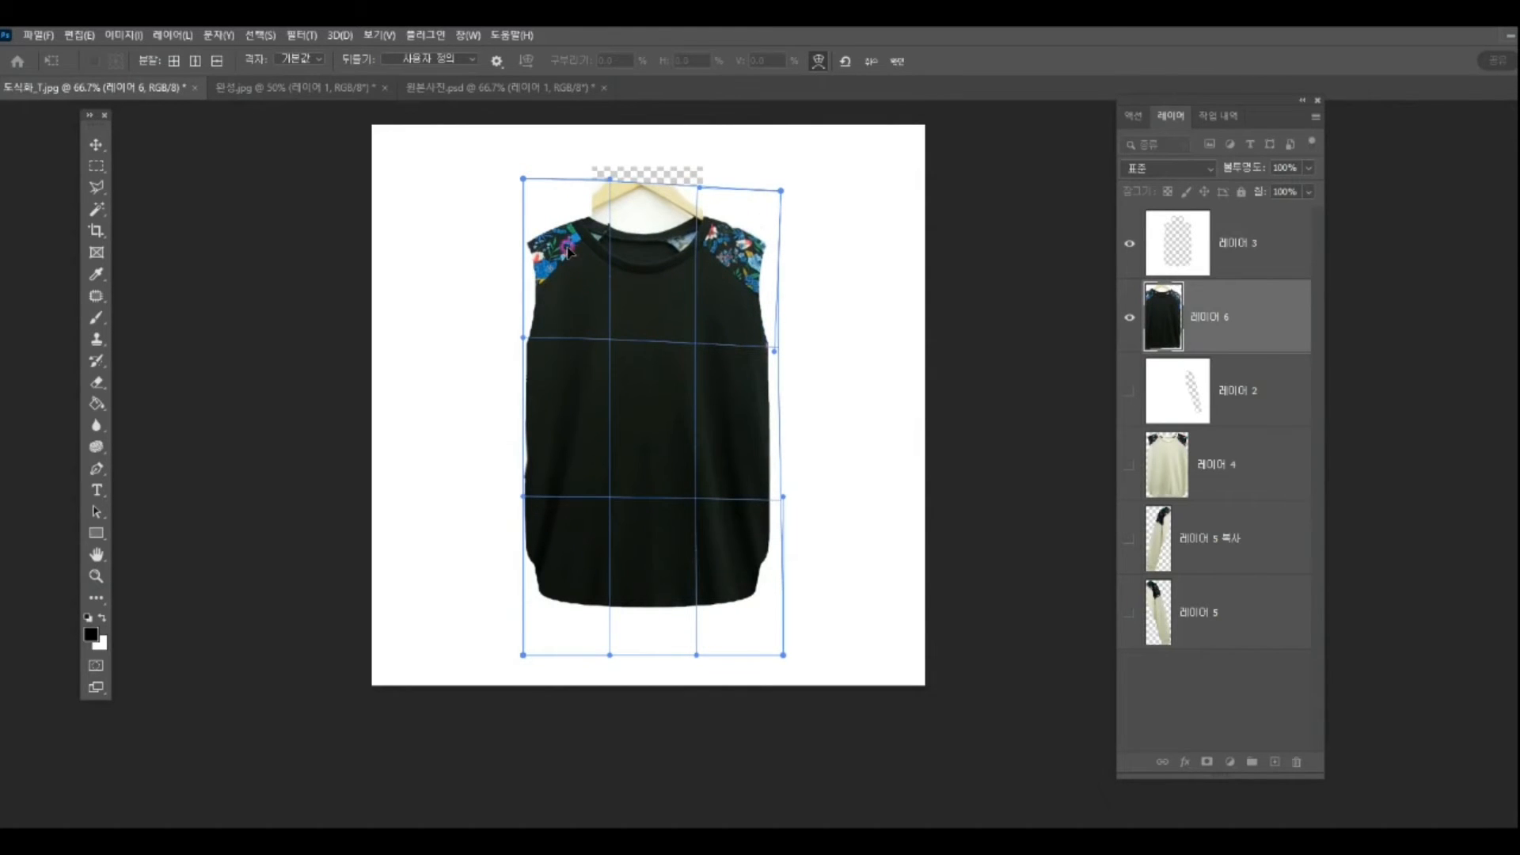
pyautogui.moveTo(565, 242); pyautogui.dragTo(571, 248)
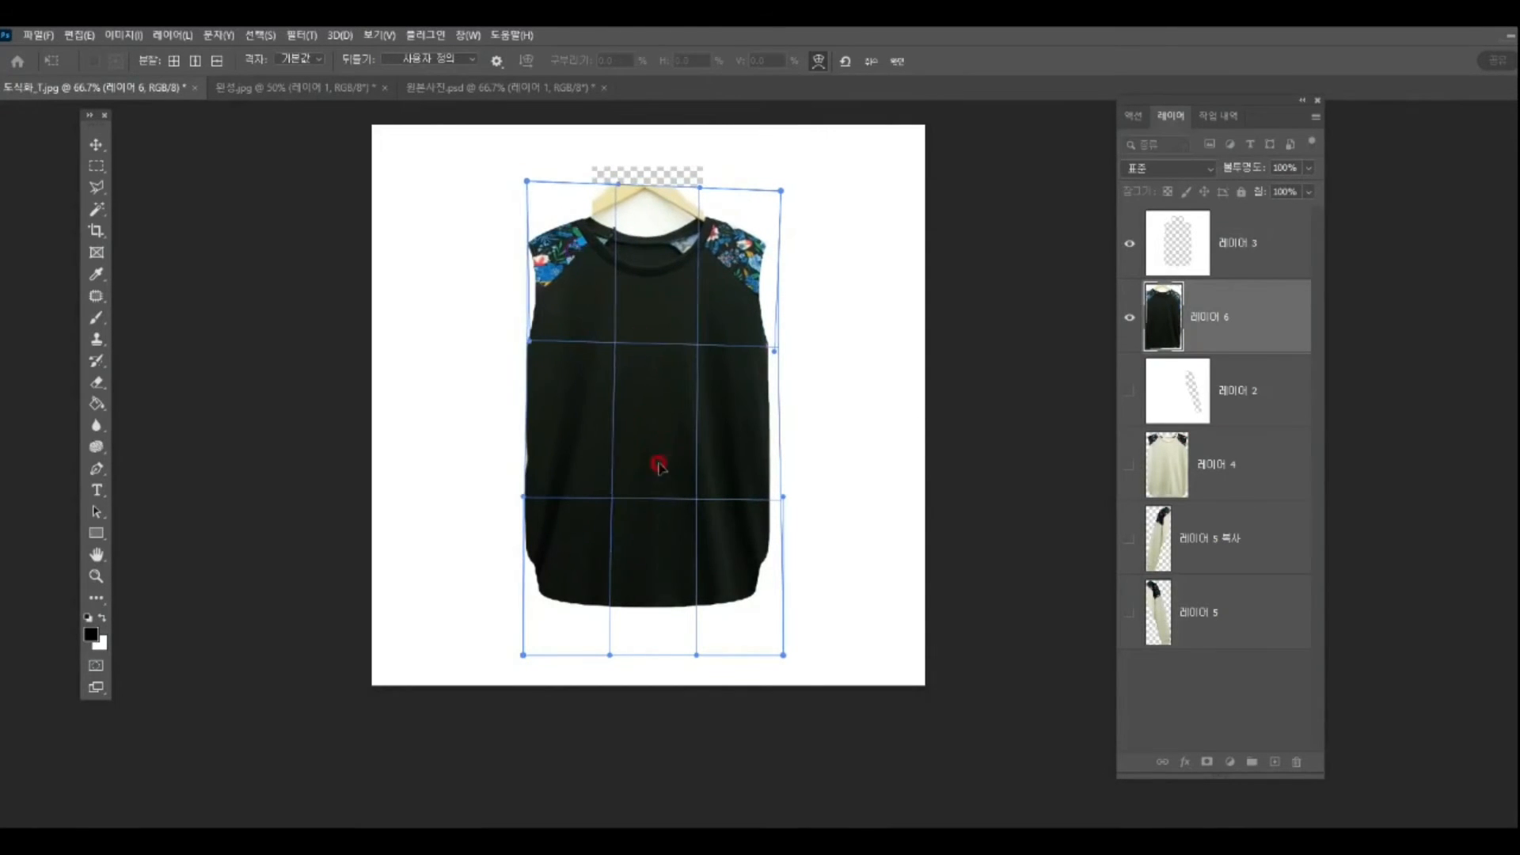
pyautogui.moveTo(545, 593); pyautogui.dragTo(538, 593)
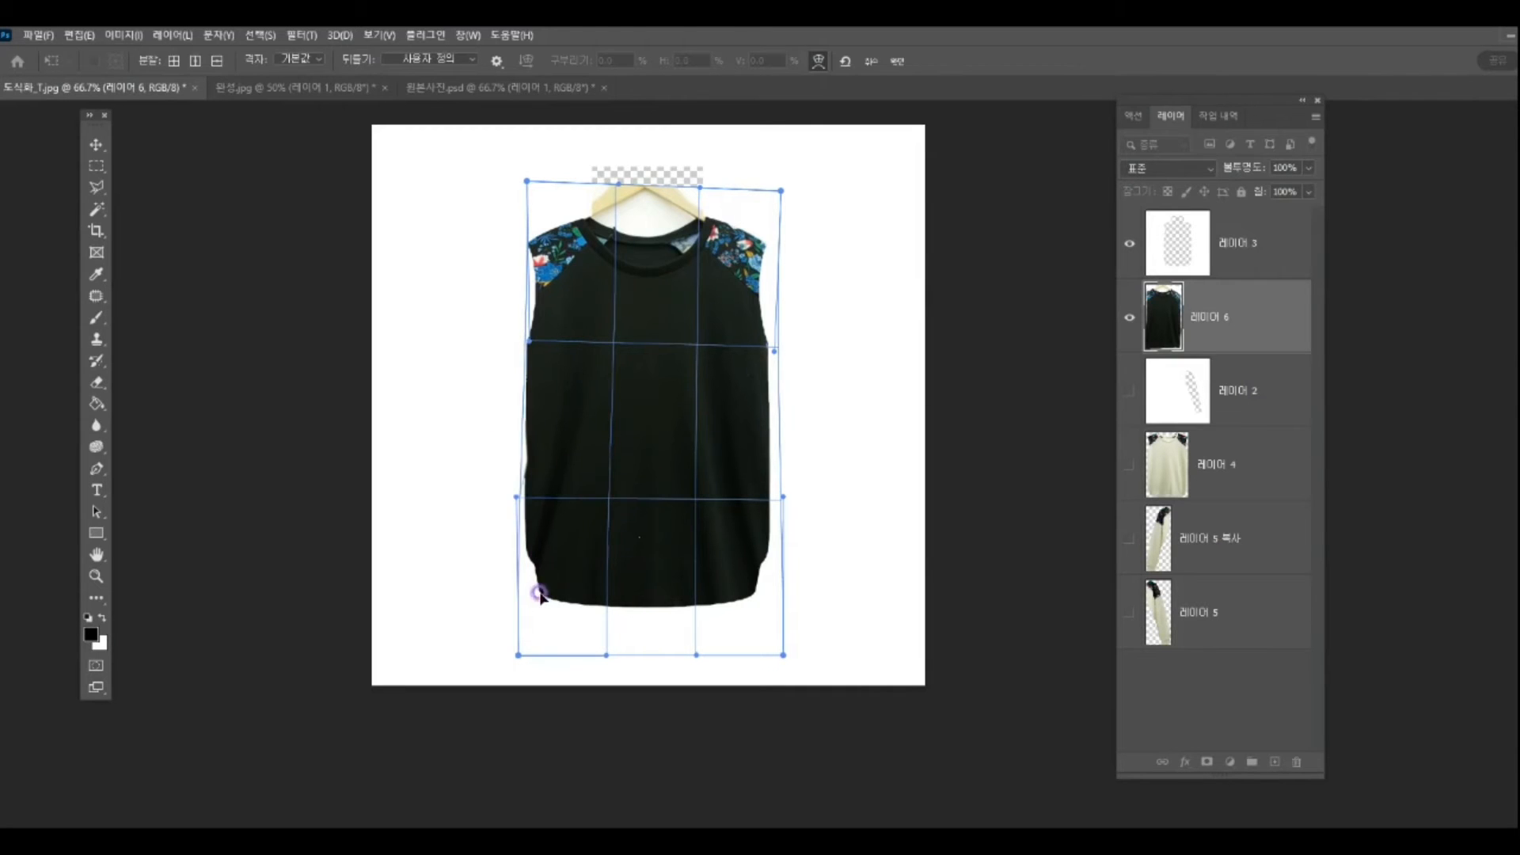
pyautogui.moveTo(530, 454); pyautogui.dragTo(526, 453)
pyautogui.moveTo(756, 468); pyautogui.dragTo(732, 446)
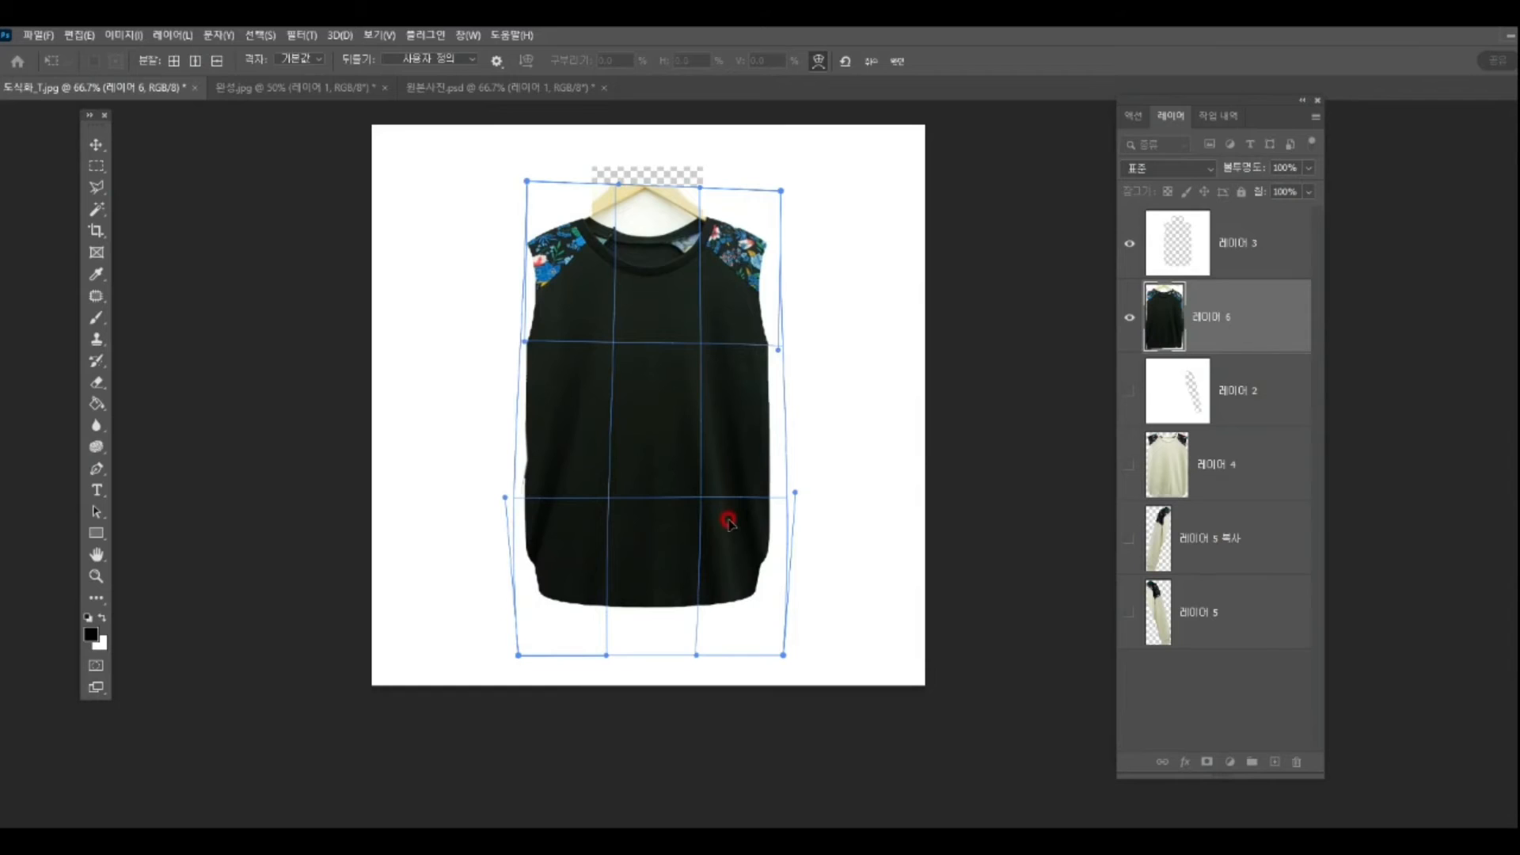
pyautogui.press('Return')
pyautogui.press('m')
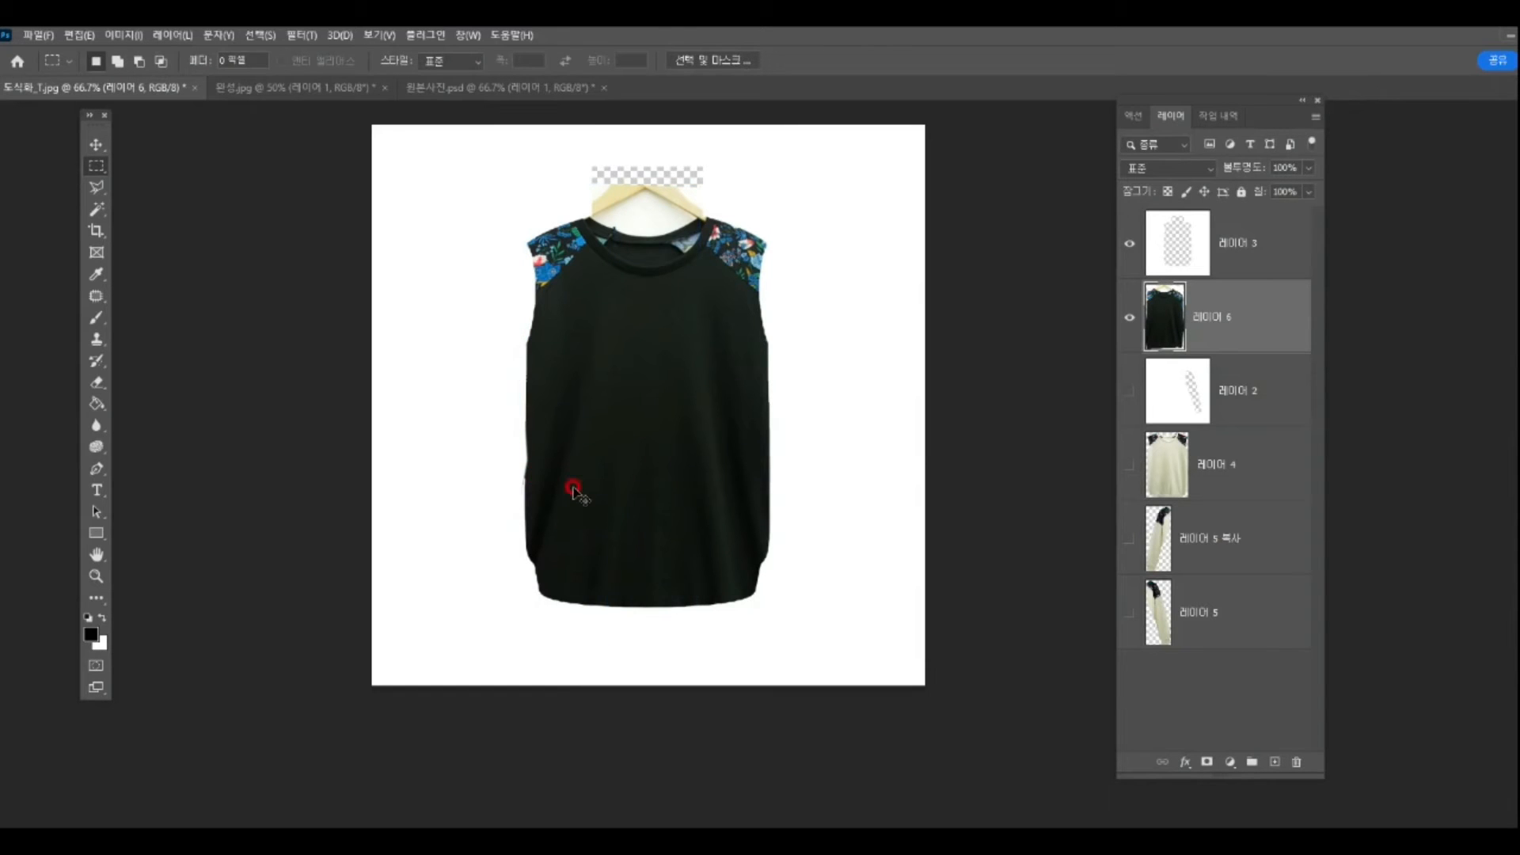
# Step: Warp the left side of the black body 레이어 6 slightly outward to fit the body cut-out
pyautogui.hotkey('ctrl', 't')
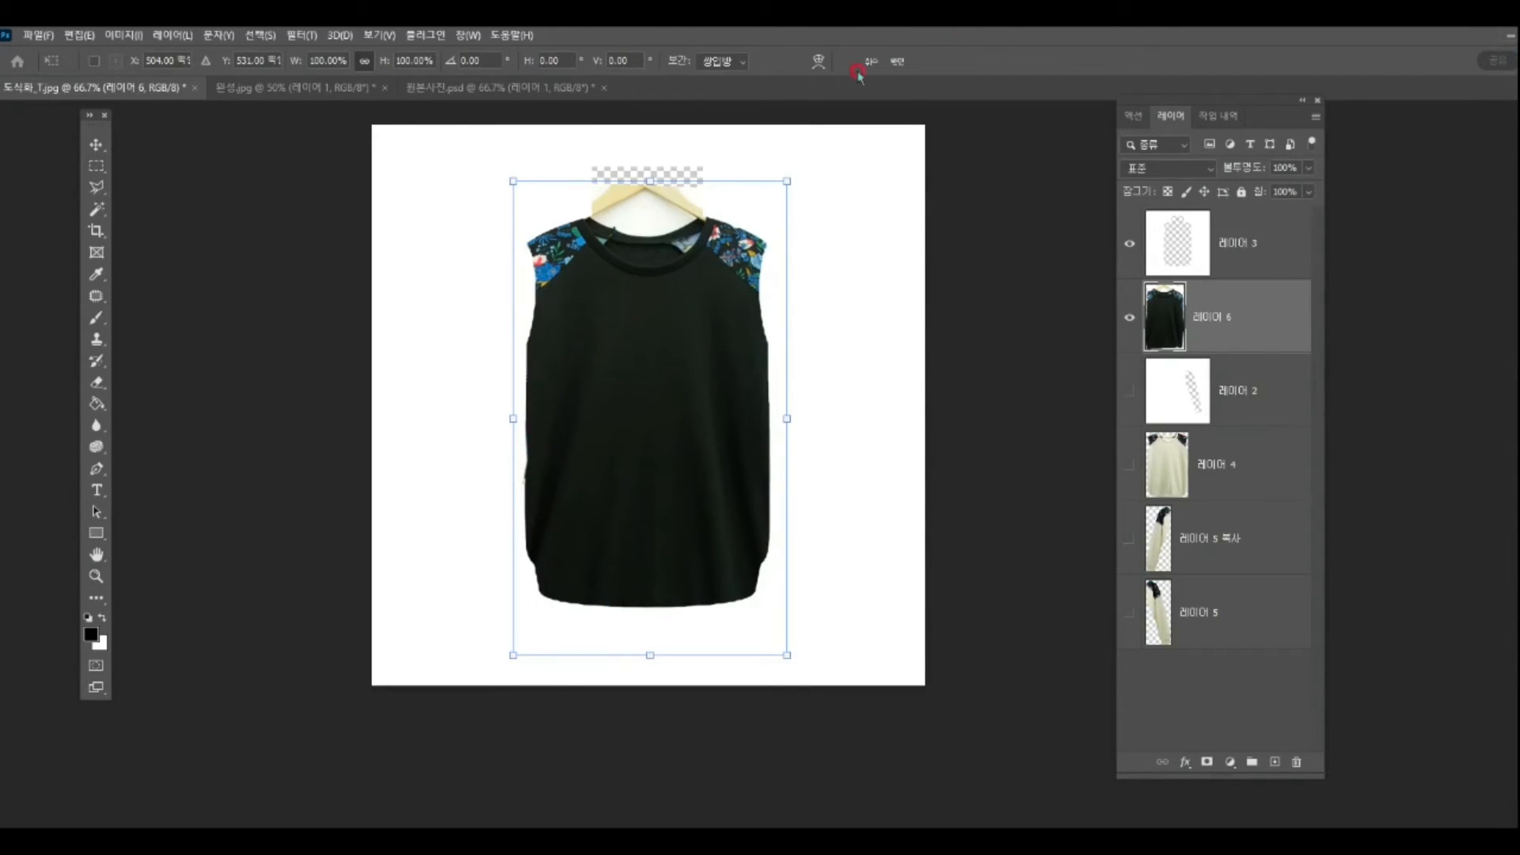
pyautogui.click(820, 64)
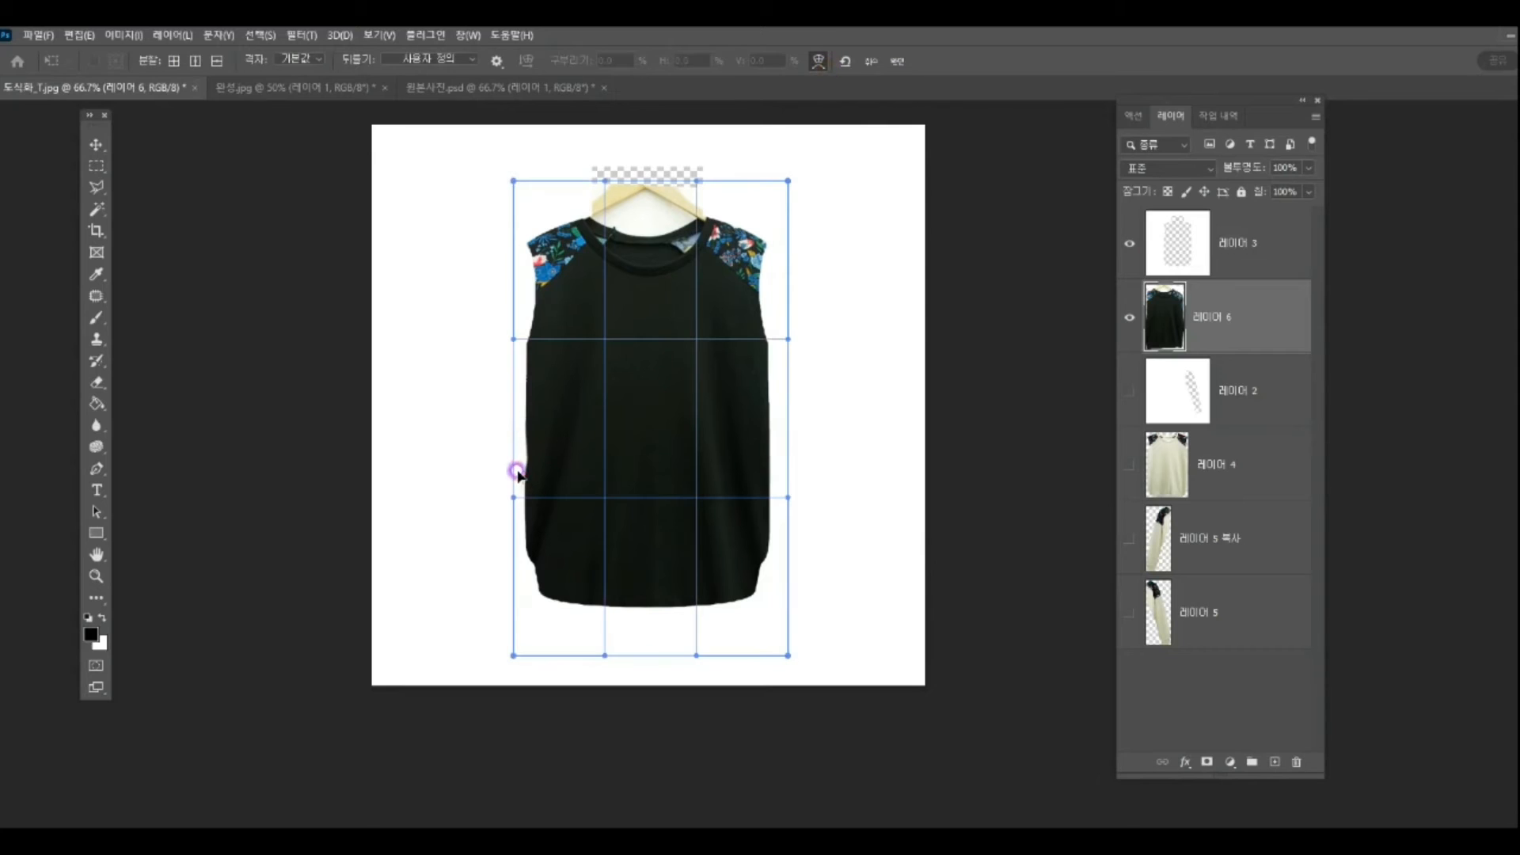
pyautogui.press('Return')
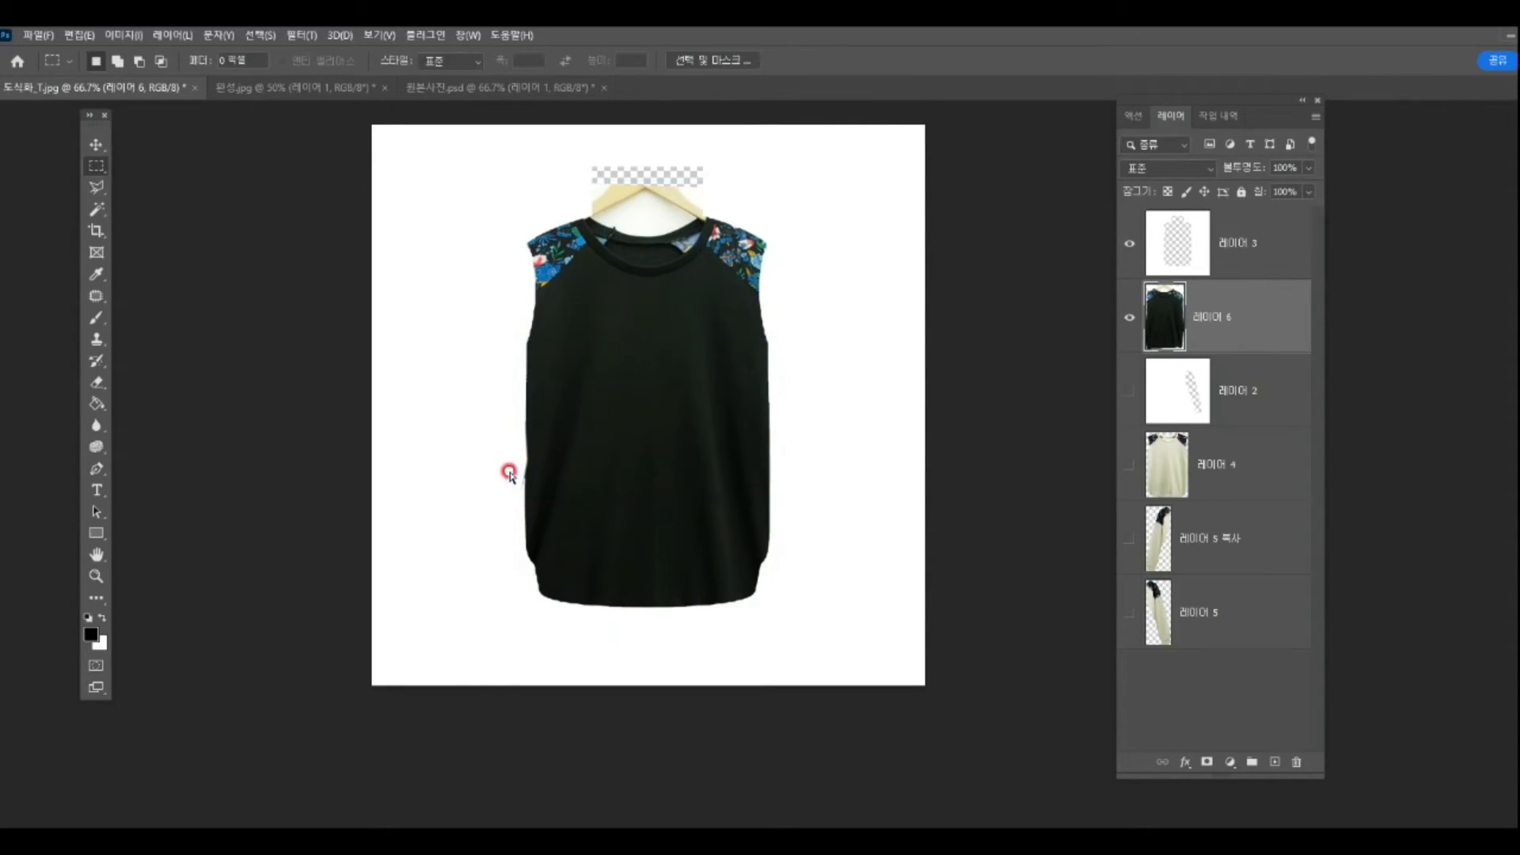
# Step: Trim the black body 레이어 6 to the cut-out shape of 레이어 3, with the template layer hidden
pyautogui.click(1180, 250)
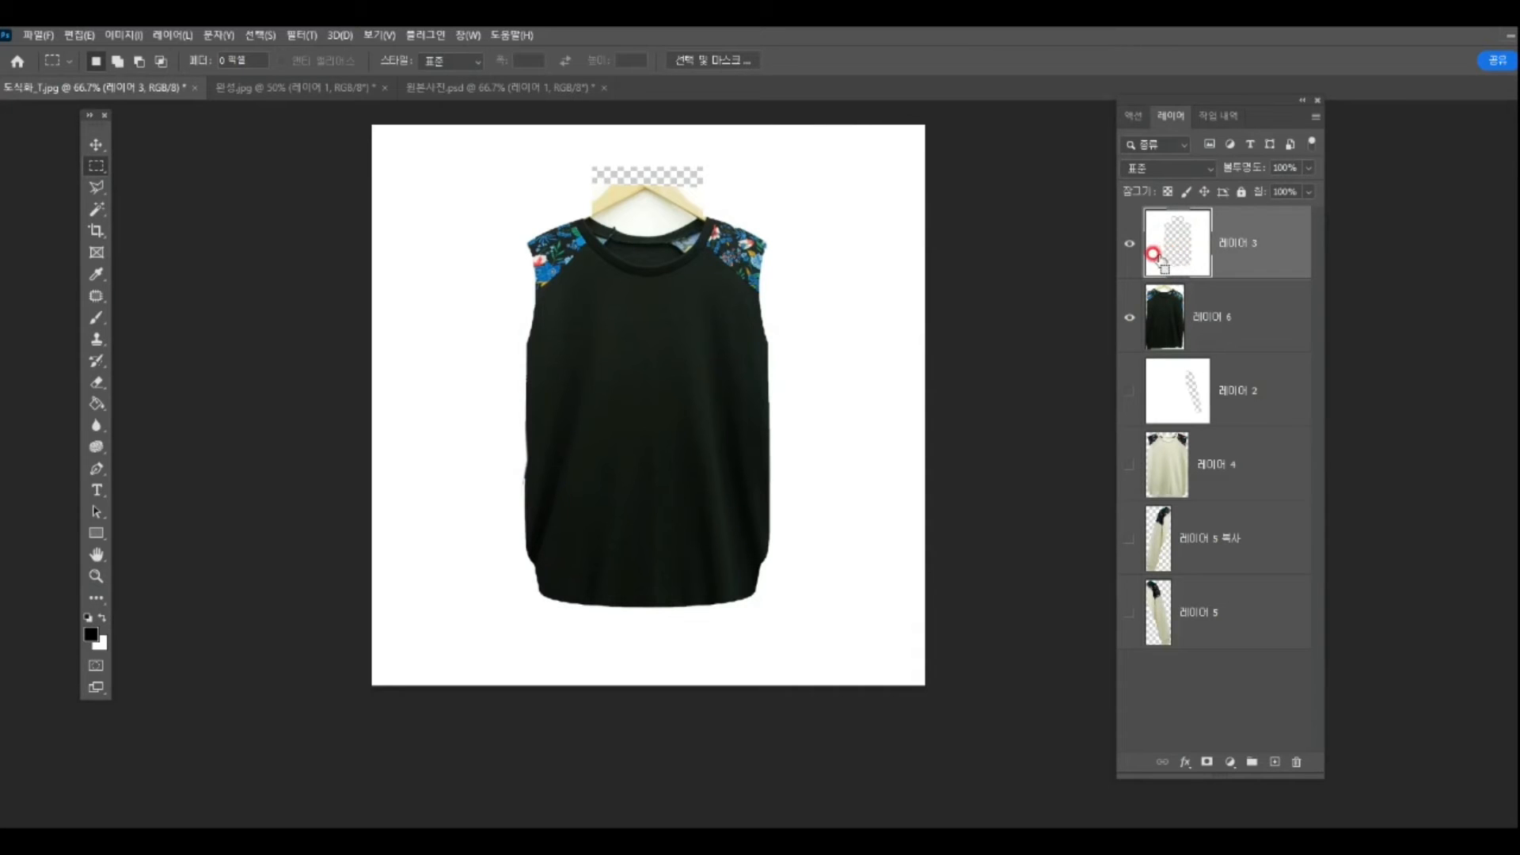
pyautogui.keyDown('ctrl'); pyautogui.click(1154, 253); pyautogui.keyUp('ctrl')
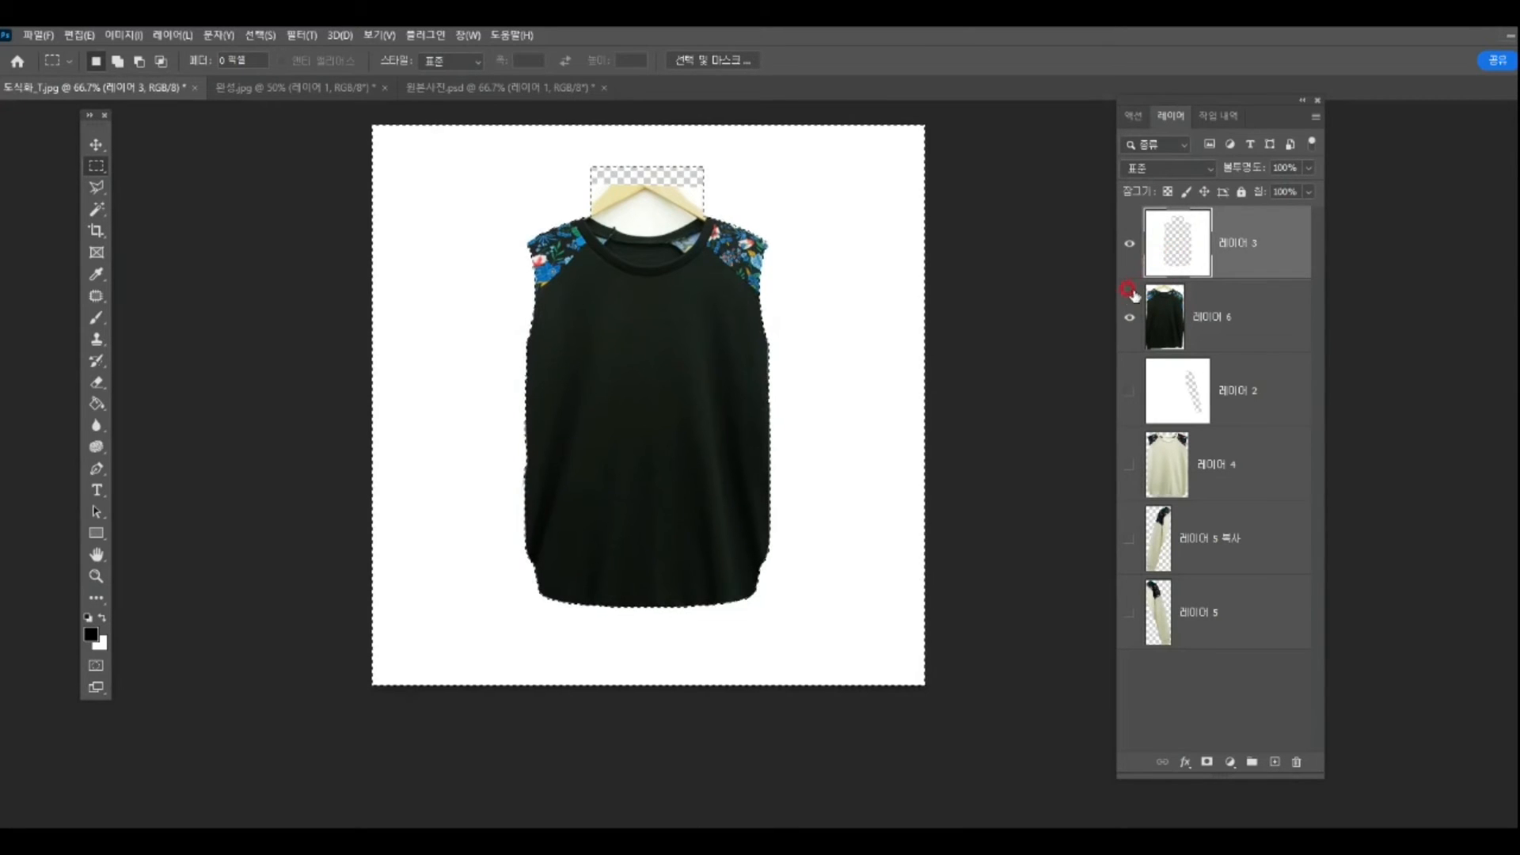
pyautogui.click(1129, 244)
pyautogui.click(1207, 311)
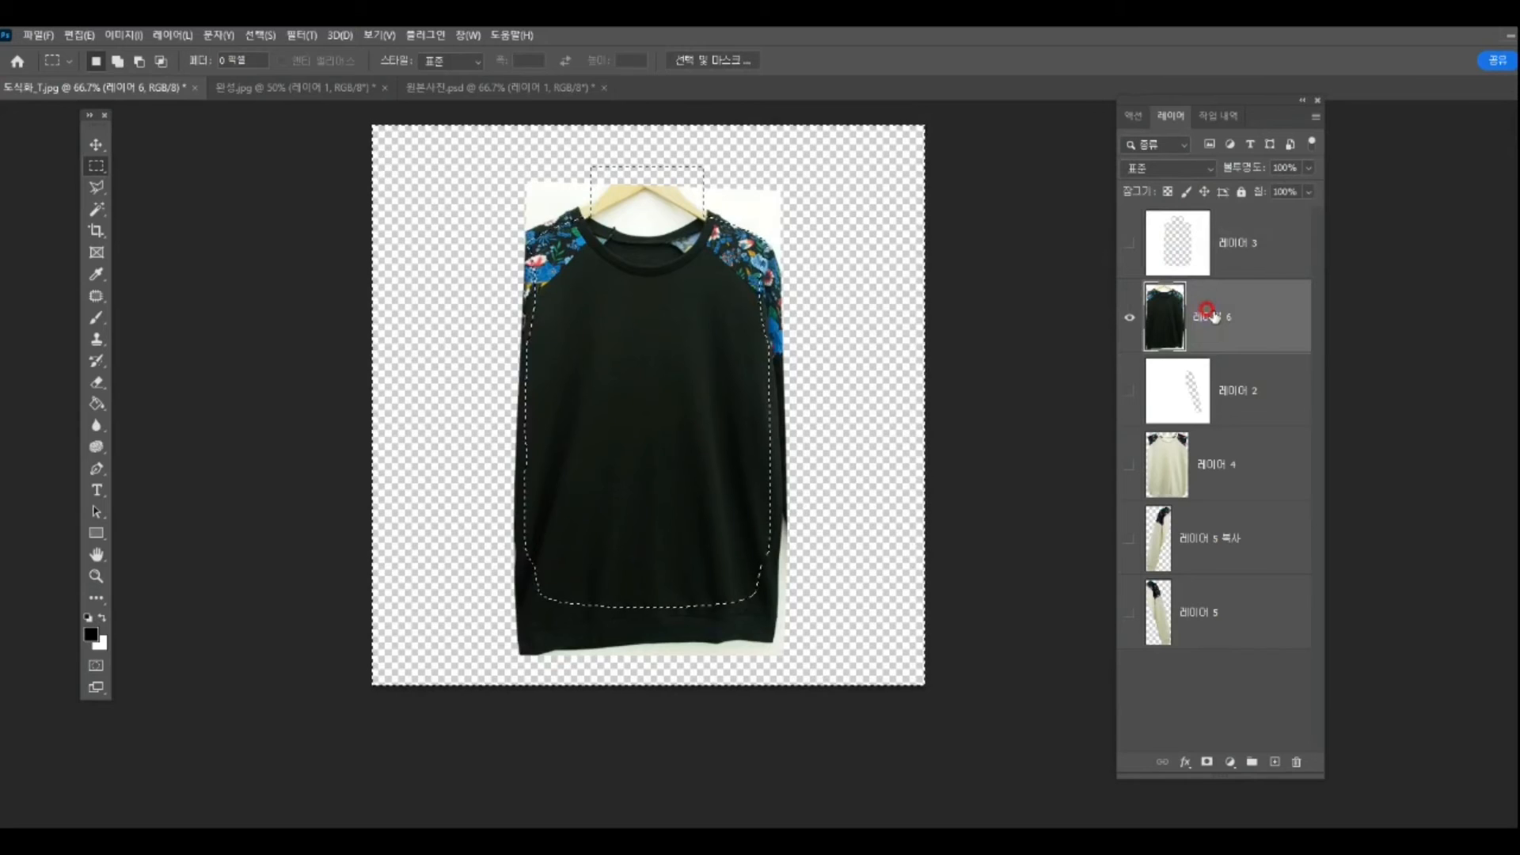
pyautogui.hotkey('ctrl', 'shift', 'i')
pyautogui.press('Delete')
pyautogui.hotkey('ctrl', 'd')
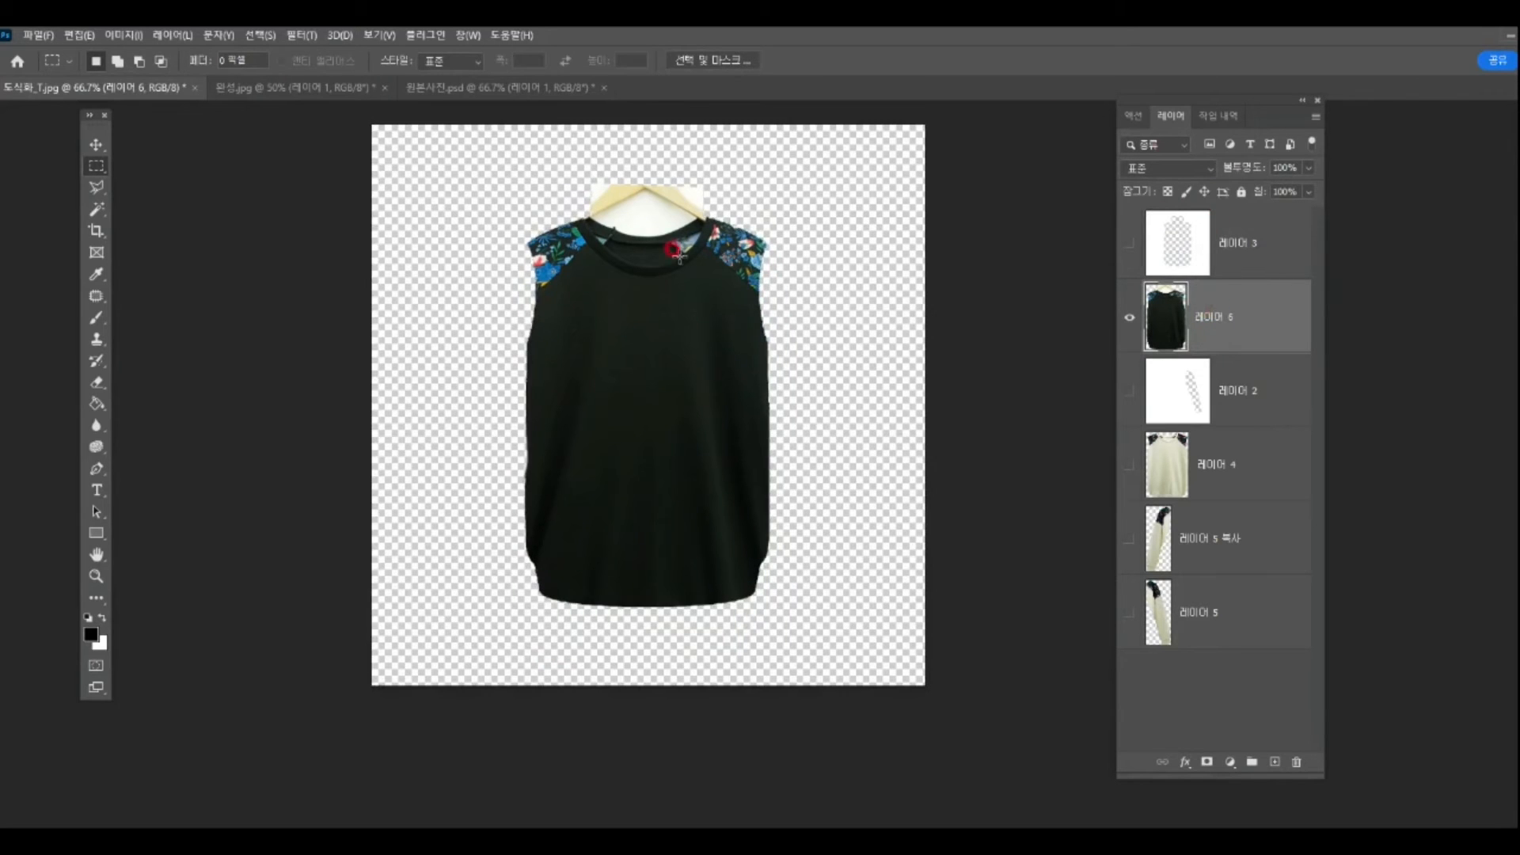
# Step: Outline the hanger and background above the black body's back neckline with a polygonal lasso and delete them from 레이어 6
pyautogui.click(95, 576)
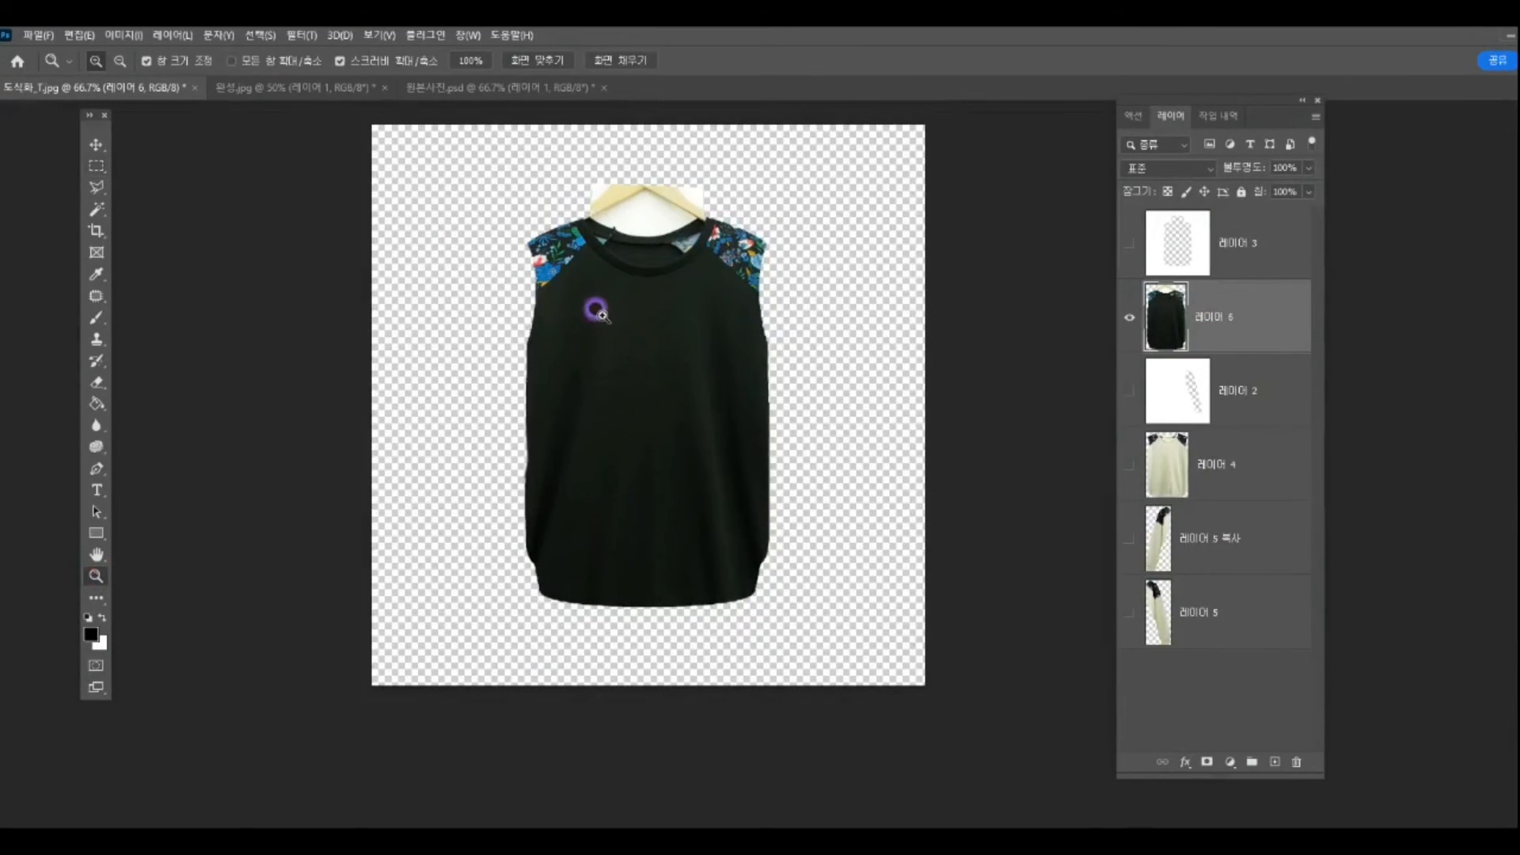
pyautogui.click(593, 306)
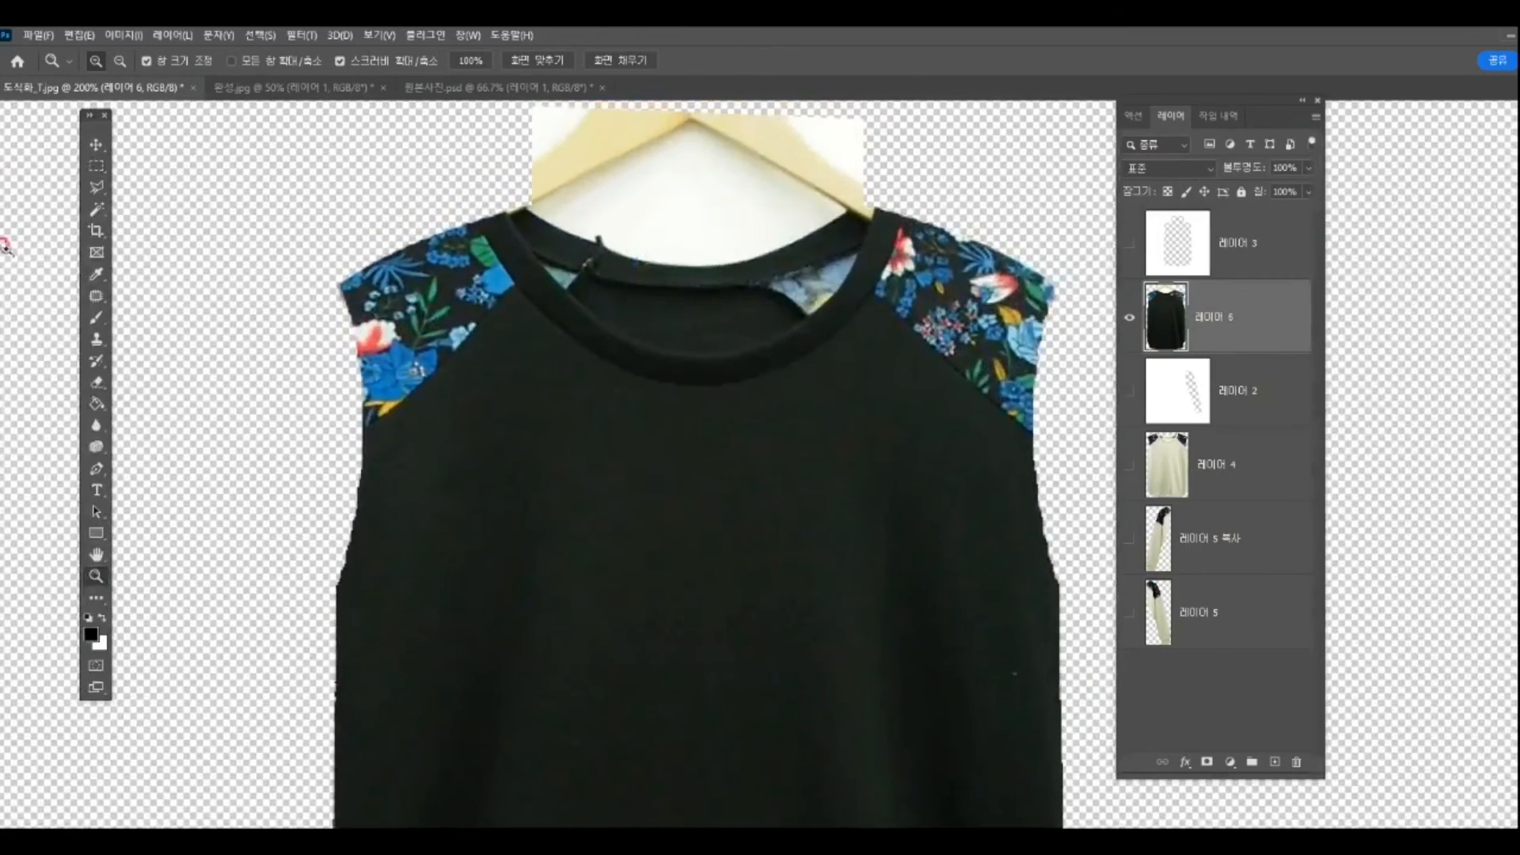
pyautogui.click(103, 186)
pyautogui.click(535, 224)
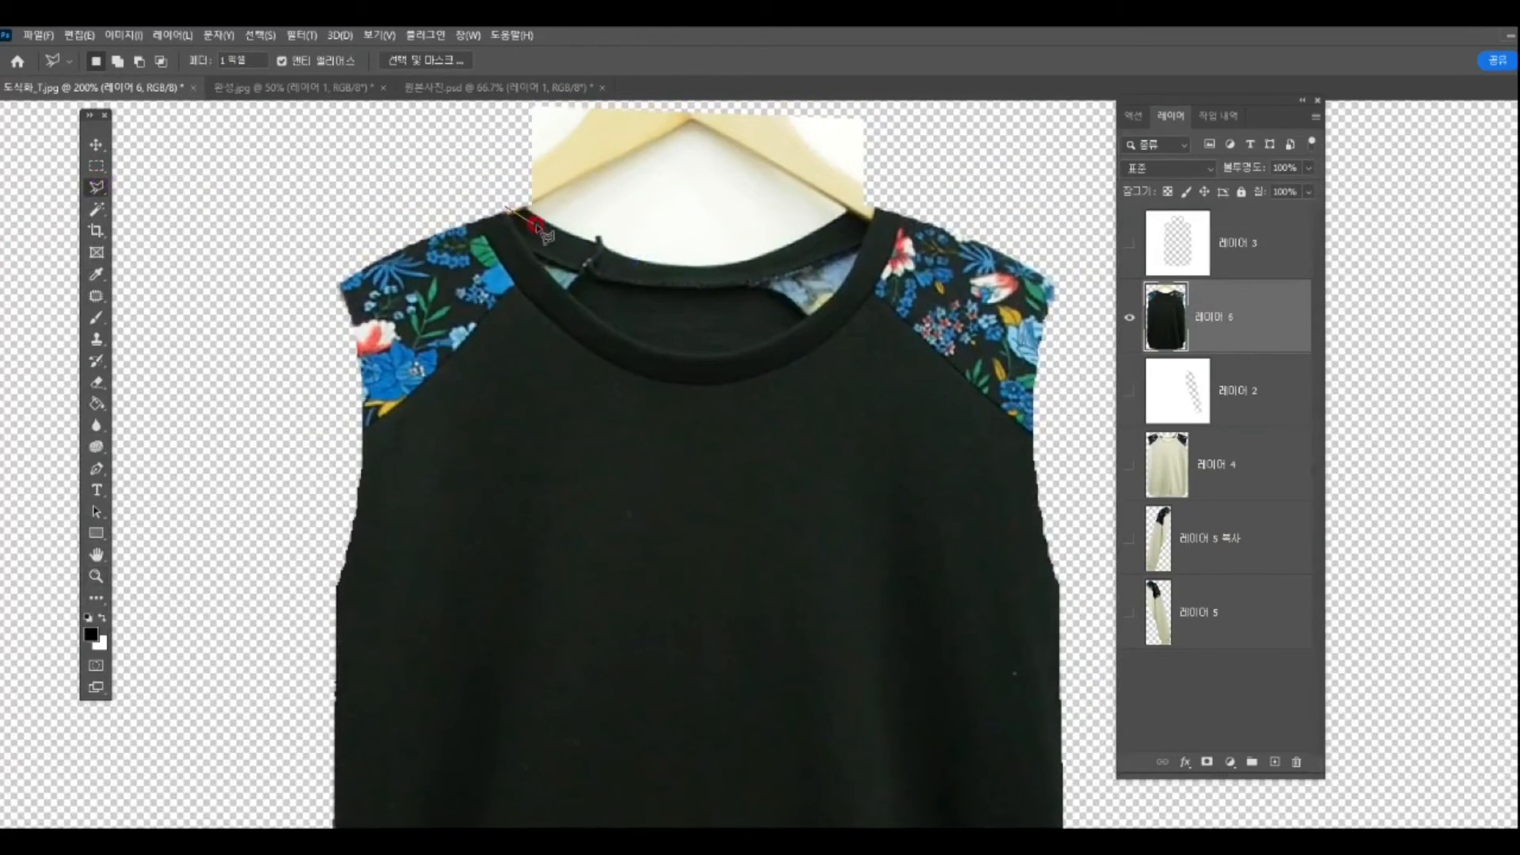
pyautogui.click(611, 255)
pyautogui.click(649, 259)
pyautogui.click(694, 266)
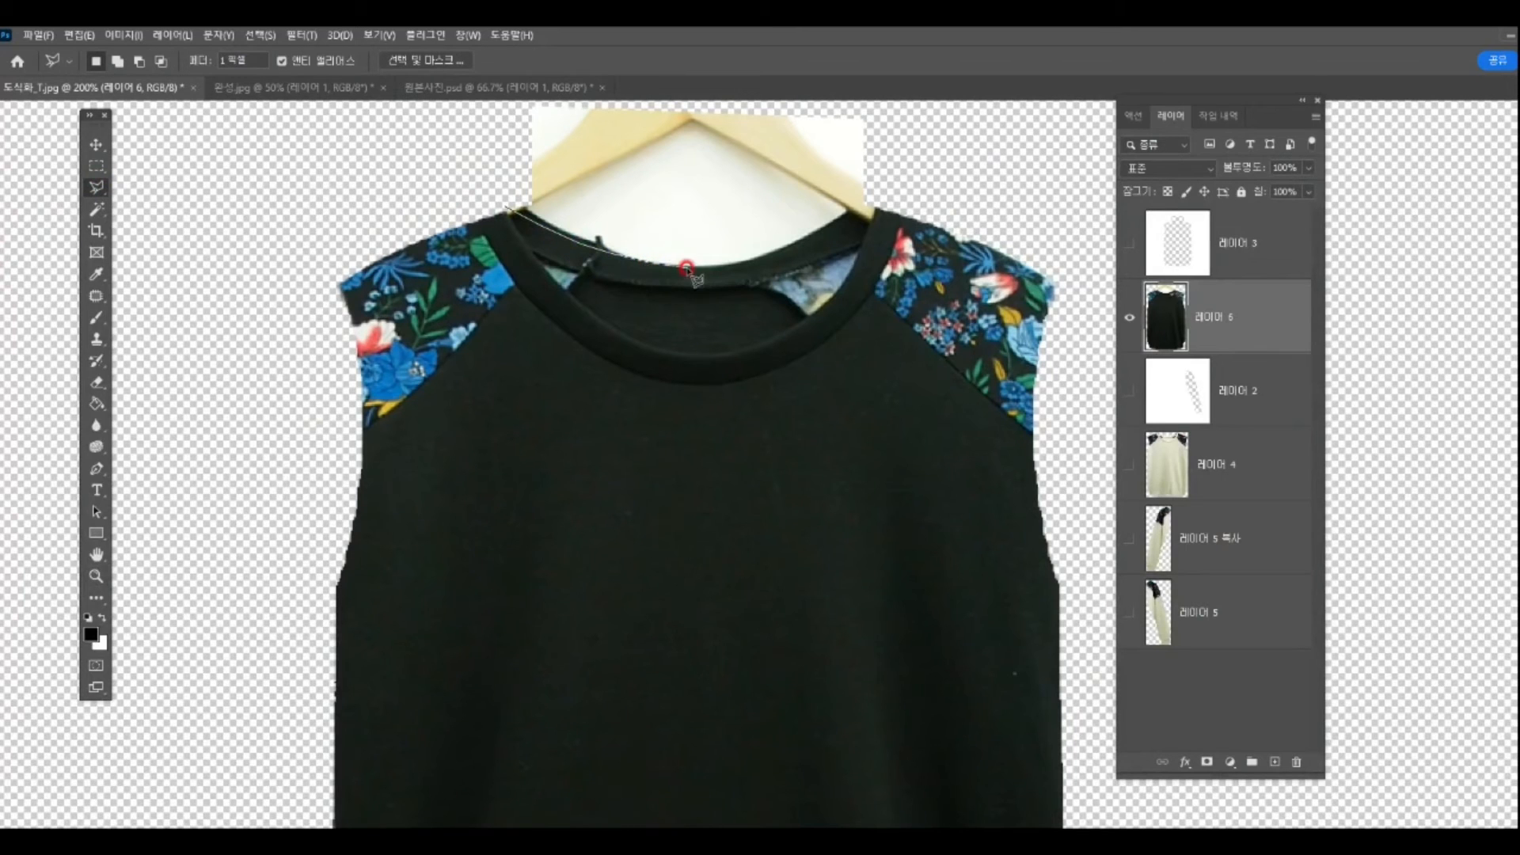
pyautogui.click(748, 265)
pyautogui.click(863, 206)
pyautogui.click(892, 199)
pyautogui.click(905, 117)
pyautogui.click(847, 131)
pyautogui.click(488, 138)
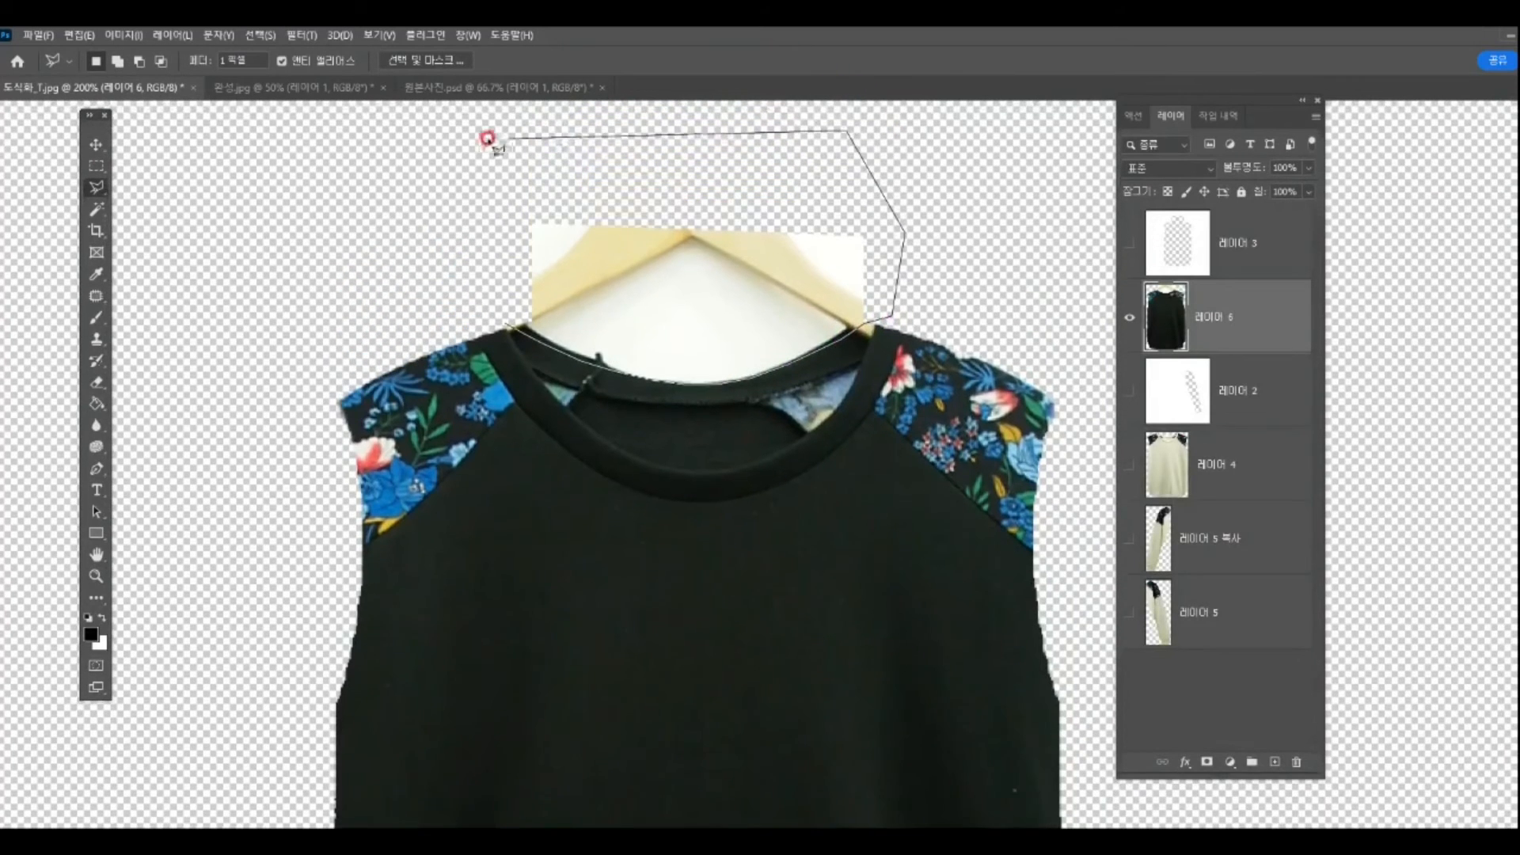
pyautogui.click(468, 255)
pyautogui.doubleClick(467, 257)
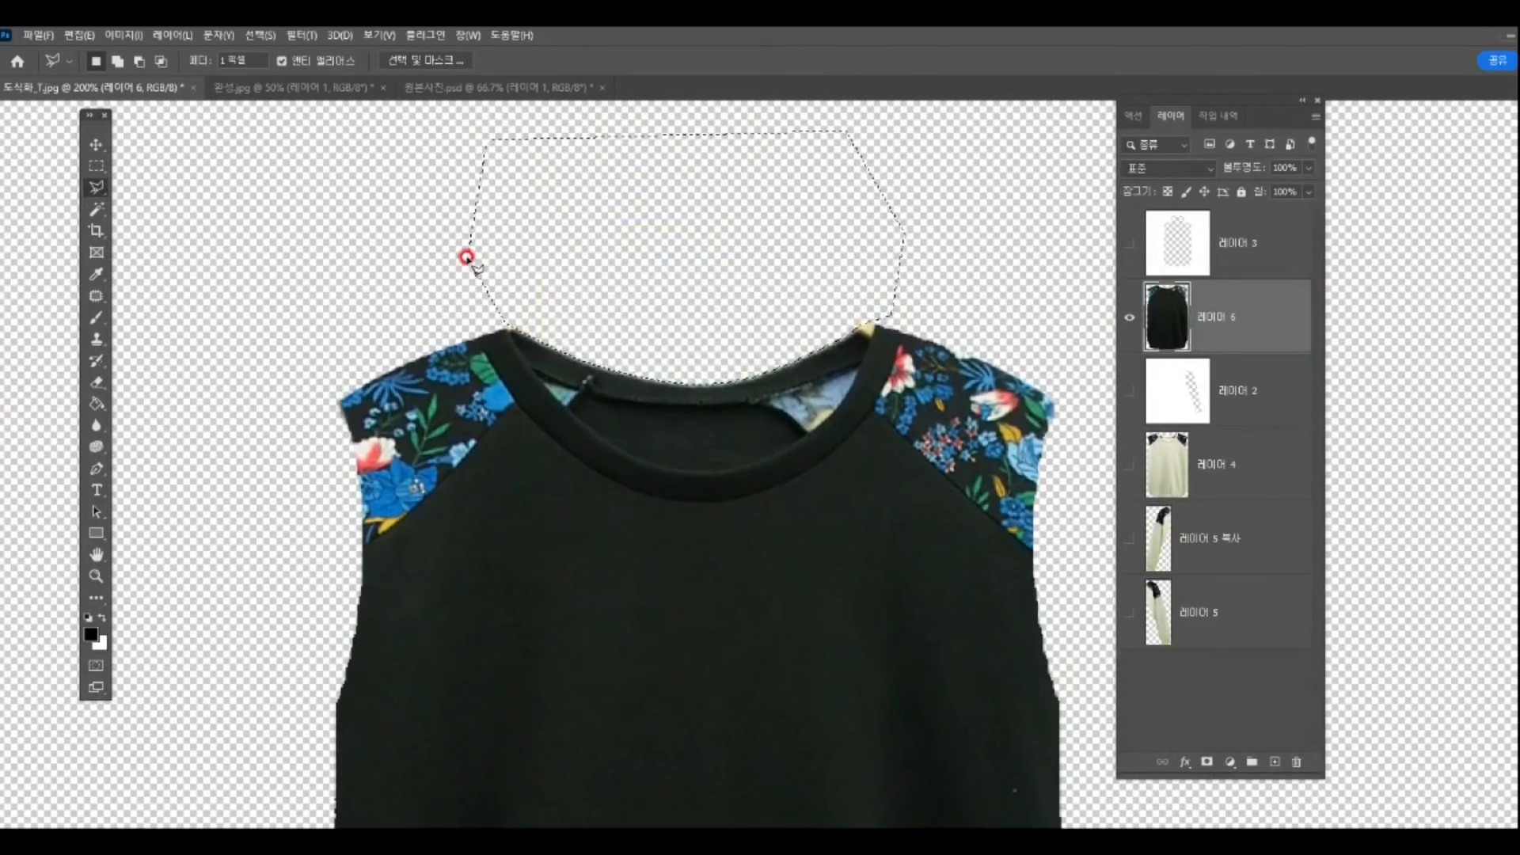
pyautogui.press('Delete')
pyautogui.hotkey('ctrl', 'd')
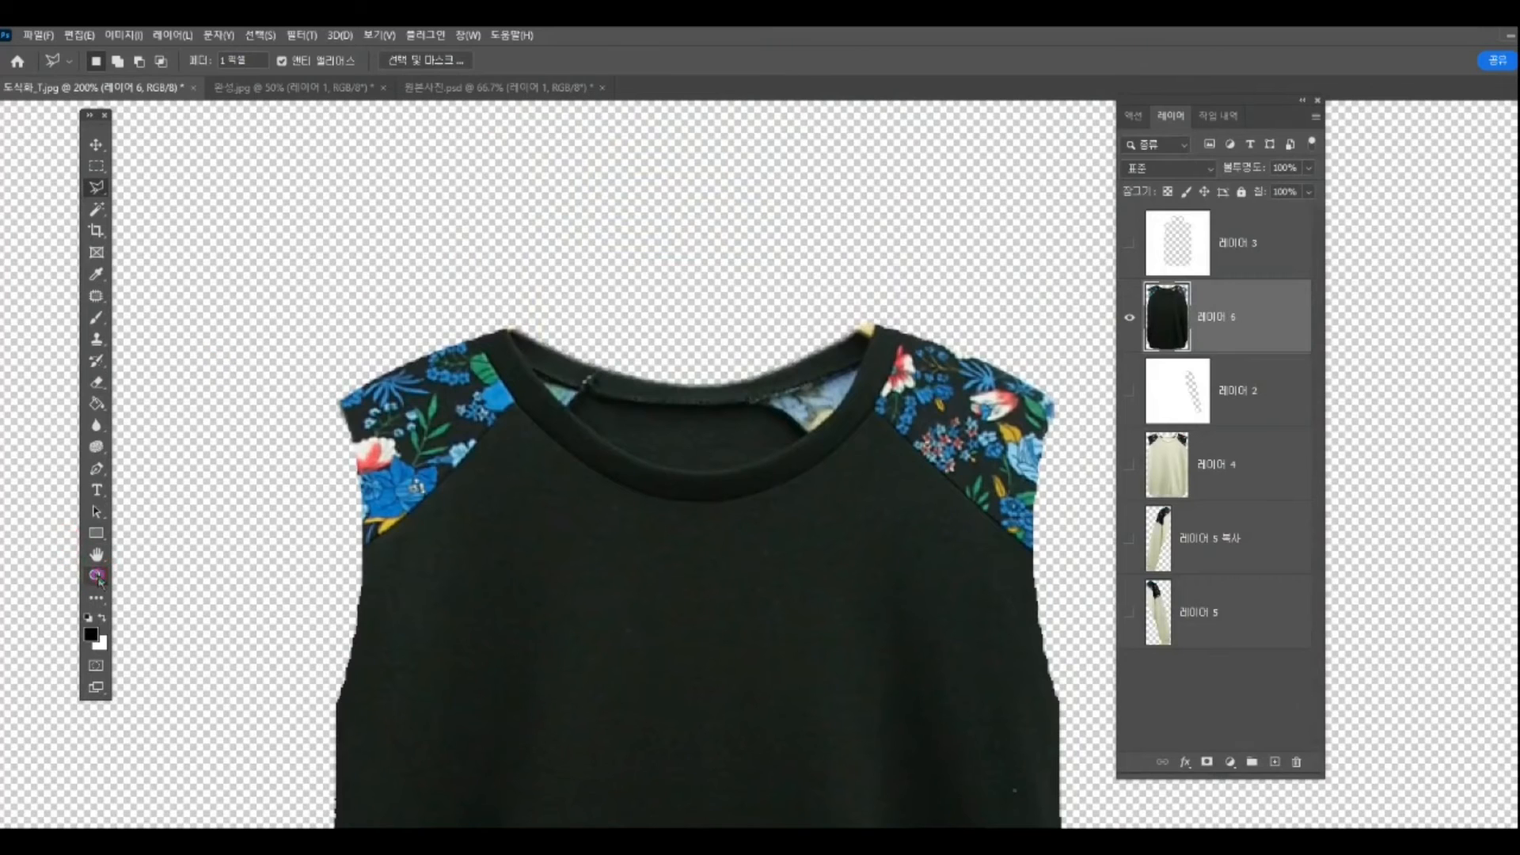
# Step: Hide the black body 레이어 6 and show the sleeve template 레이어 2
pyautogui.click(96, 577)
pyautogui.keyDown('alt'); pyautogui.click(607, 581); pyautogui.keyUp('alt')
pyautogui.keyDown('alt'); pyautogui.click(608, 583); pyautogui.keyUp('alt')
pyautogui.moveTo(609, 610); pyautogui.dragTo(659, 272)
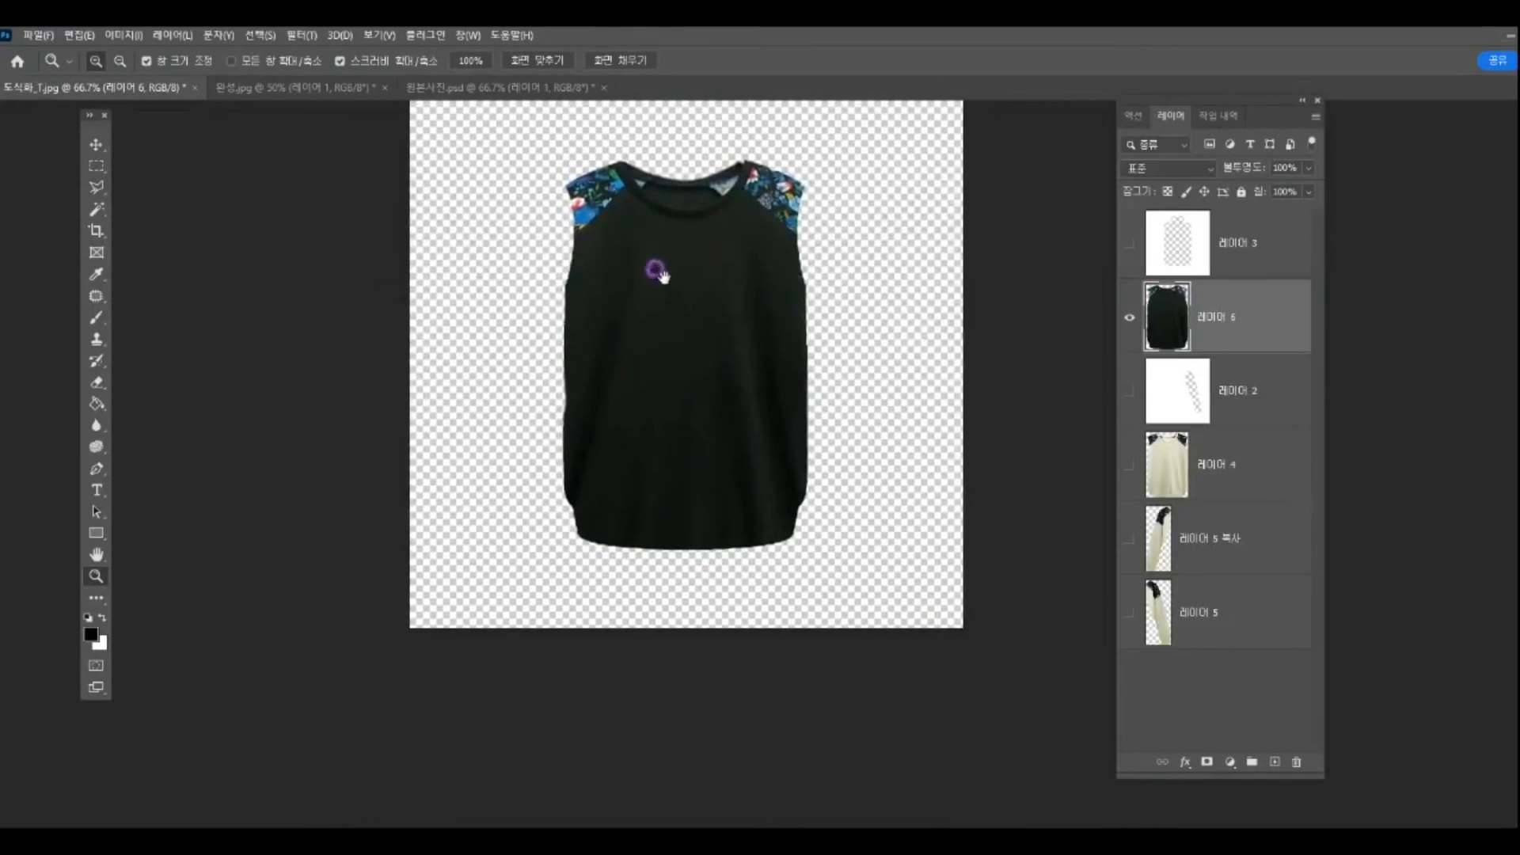
pyautogui.click(1129, 319)
pyautogui.click(1130, 391)
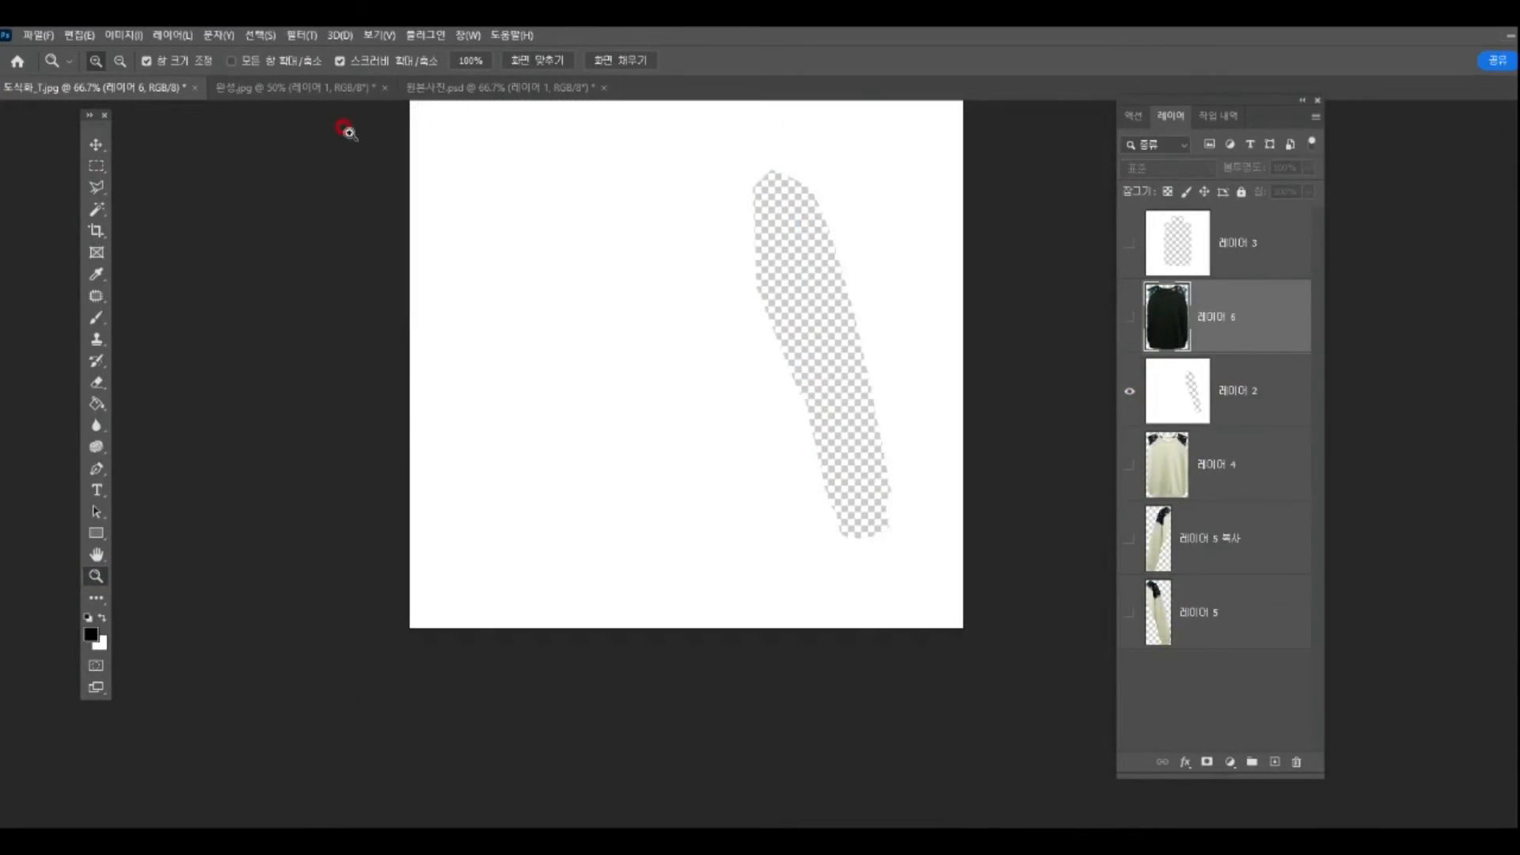
# Step: Outline the black sweatshirt's left-hand sleeve in 원본사진.psd with a polygonal lasso, then copy it into 도식화_T.jpg
pyautogui.click(420, 87)
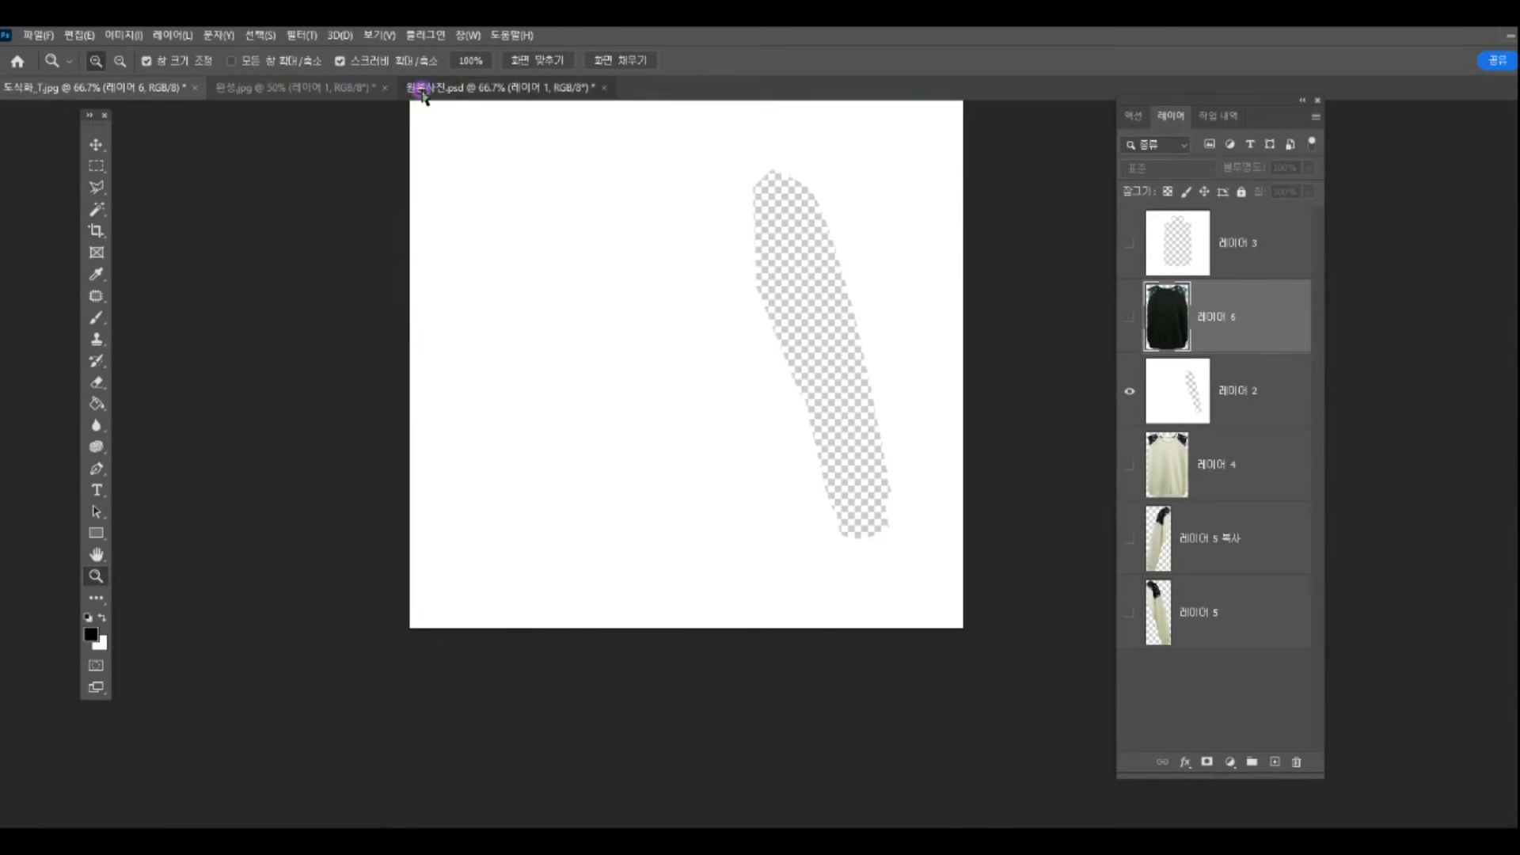
pyautogui.click(96, 187)
pyautogui.click(461, 691)
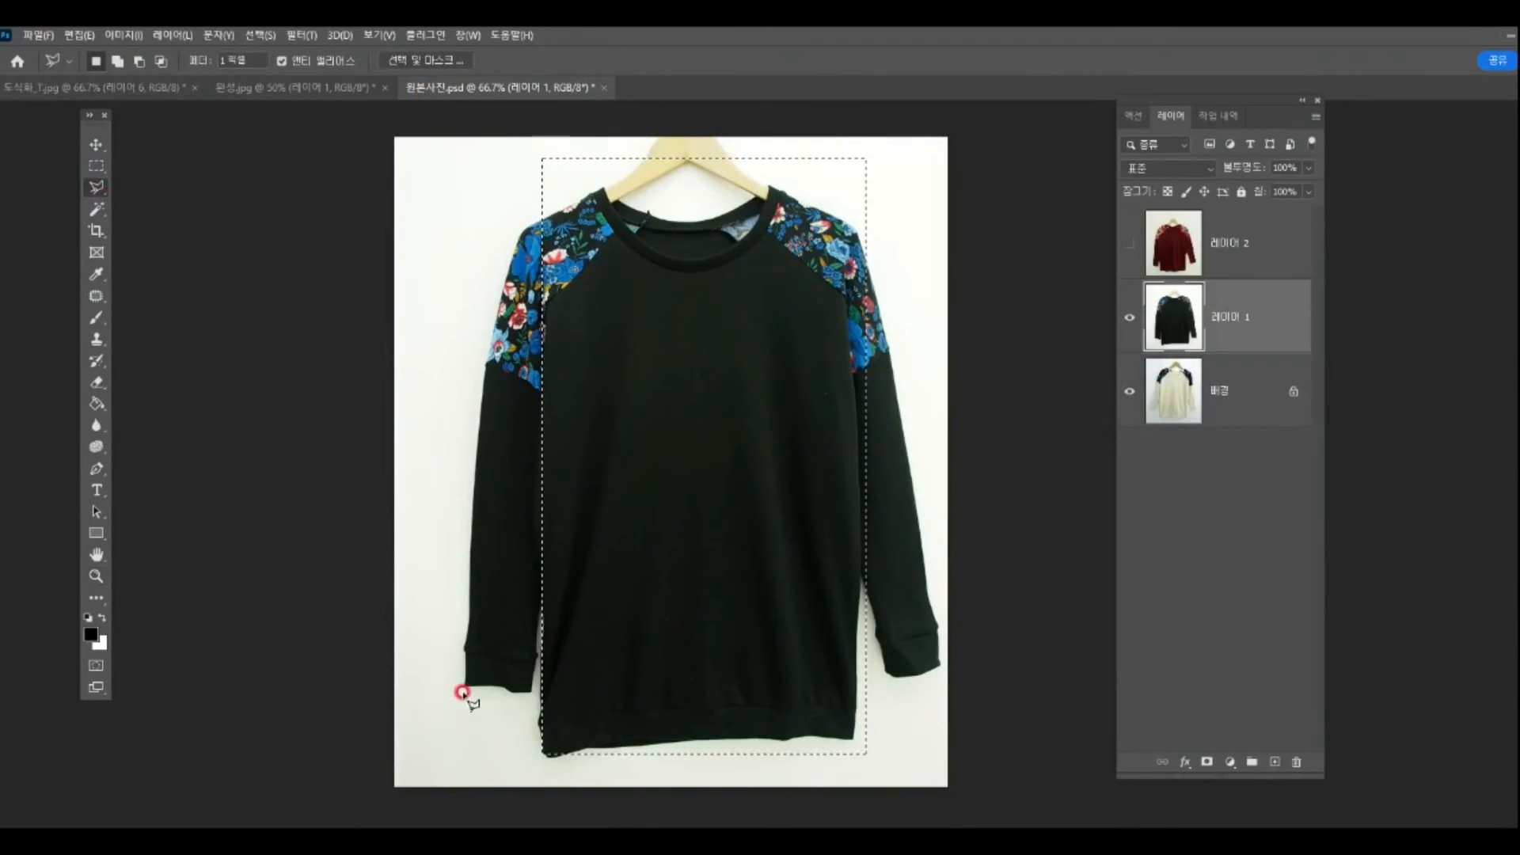
pyautogui.click(535, 699)
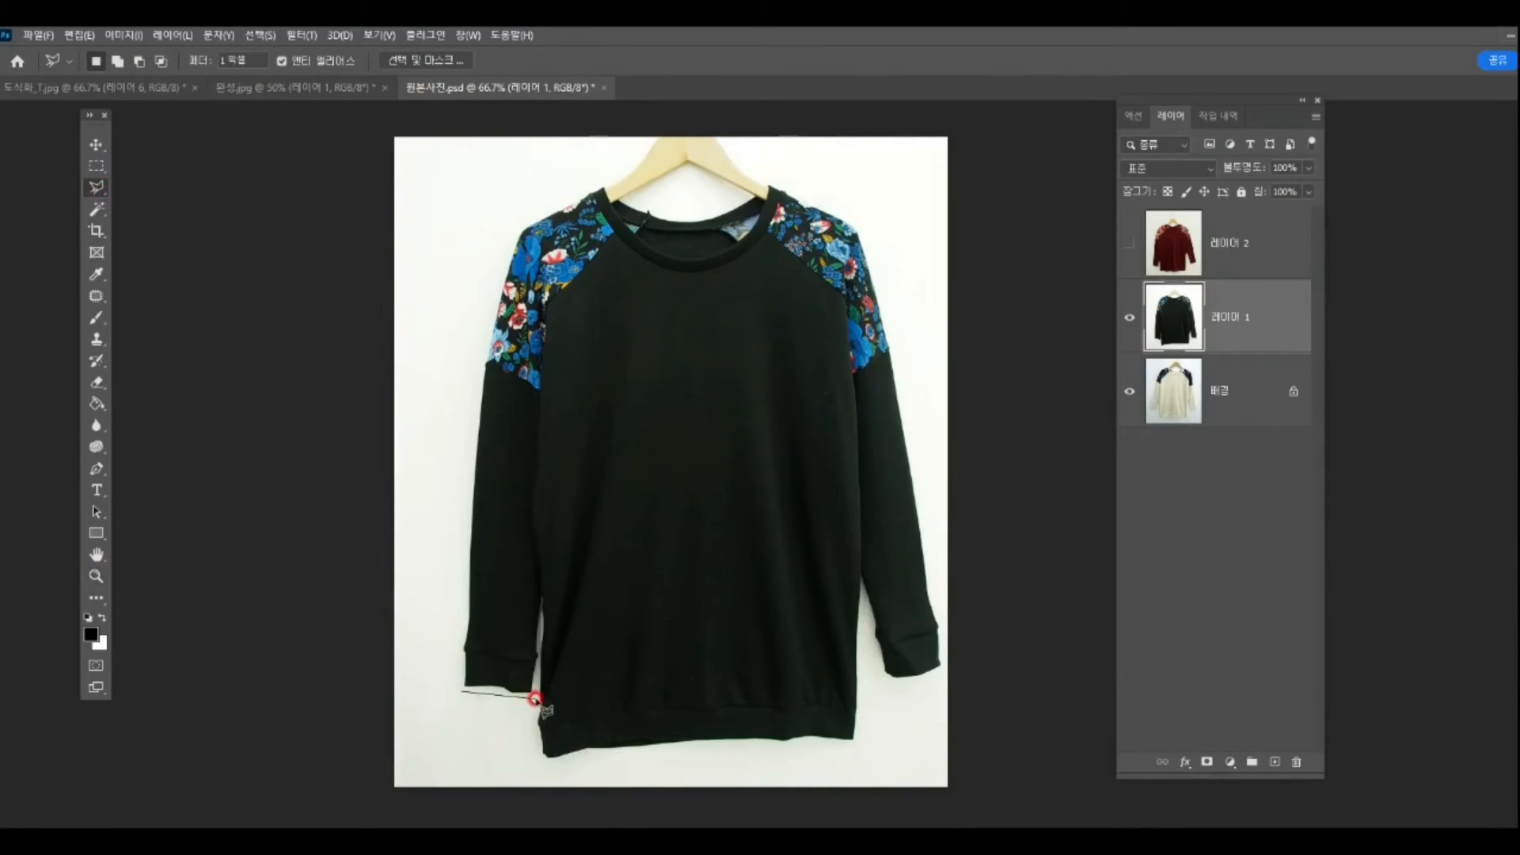
pyautogui.click(607, 234)
pyautogui.click(583, 192)
pyautogui.click(524, 218)
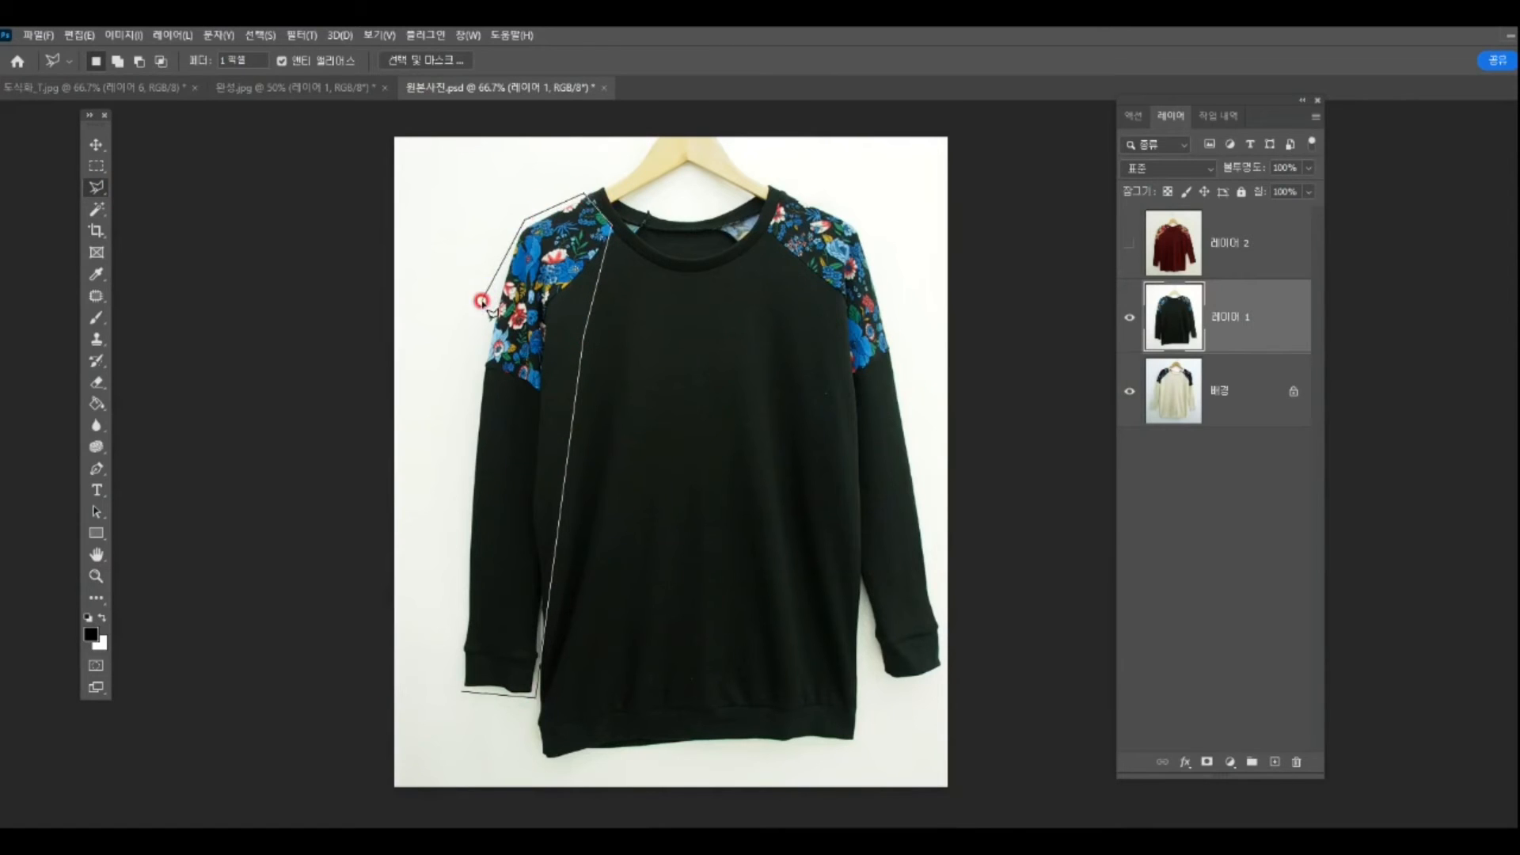
pyautogui.click(483, 302)
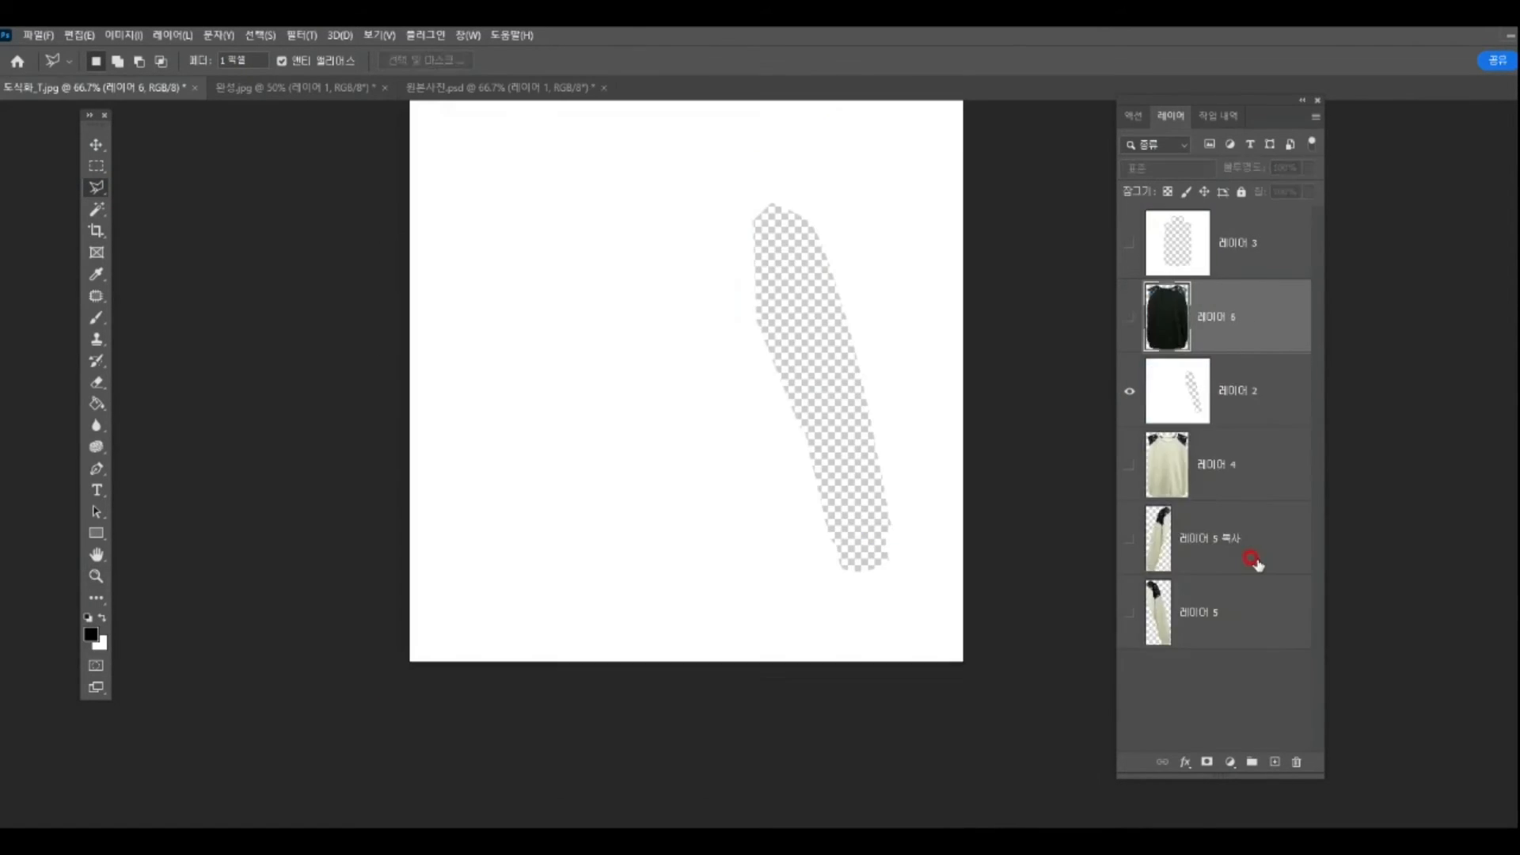
pyautogui.hotkey('ctrl', 'v')
# Step: Flip the pasted sleeve 레이어 7 horizontally, scale it to about 77%, tilt it over the sleeve cut-out and place it beneath 레이어 2
pyautogui.hotkey('ctrl', 't')
pyautogui.rightClick(705, 409)
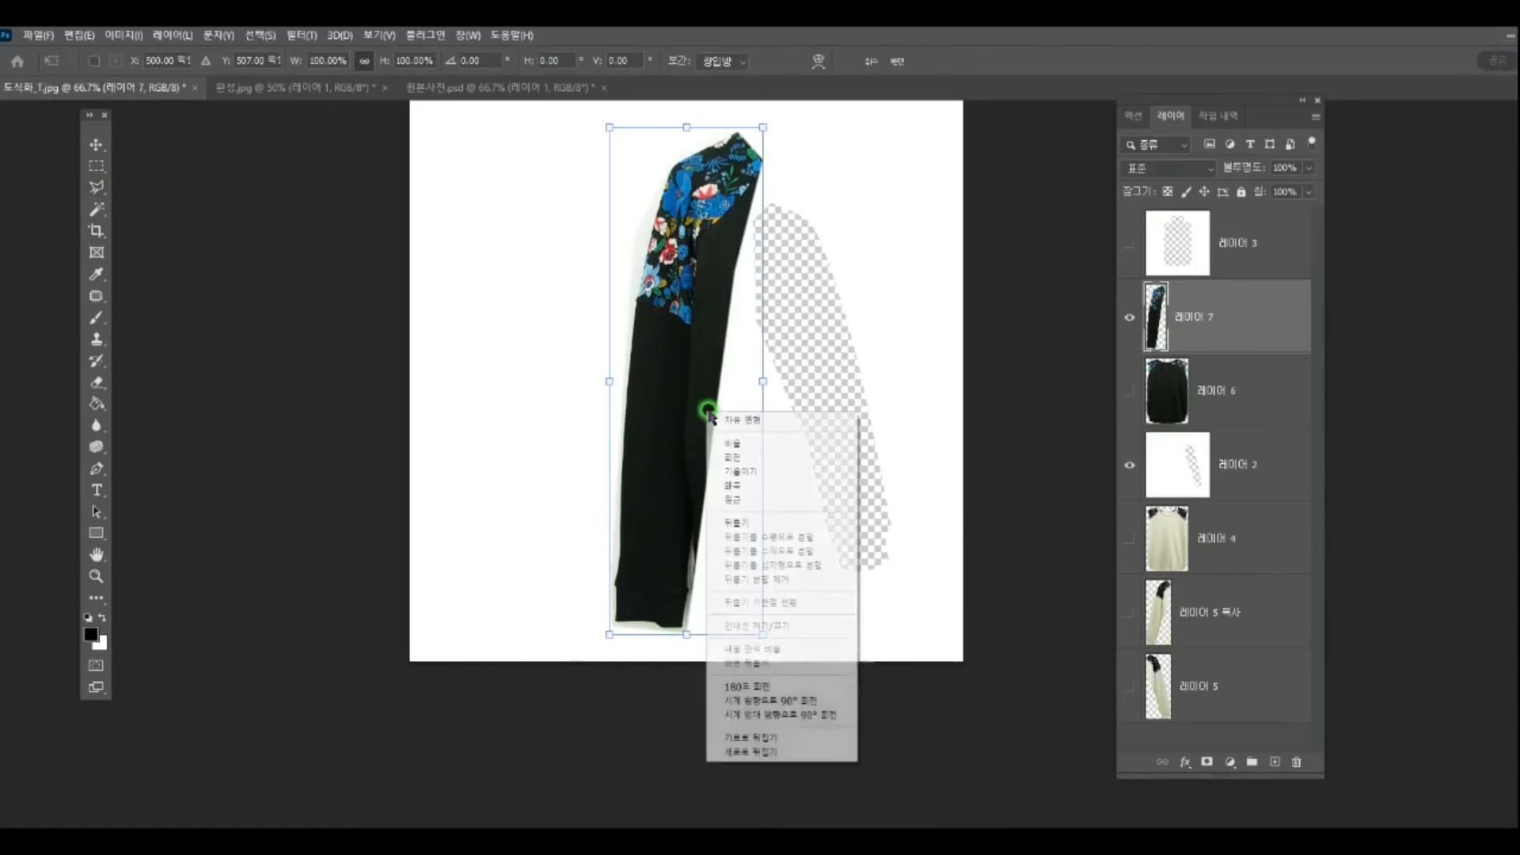
pyautogui.click(780, 739)
pyautogui.moveTo(705, 484); pyautogui.dragTo(815, 471)
pyautogui.moveTo(695, 113); pyautogui.dragTo(713, 243)
pyautogui.moveTo(806, 389); pyautogui.dragTo(808, 357)
pyautogui.moveTo(896, 548); pyautogui.dragTo(909, 523)
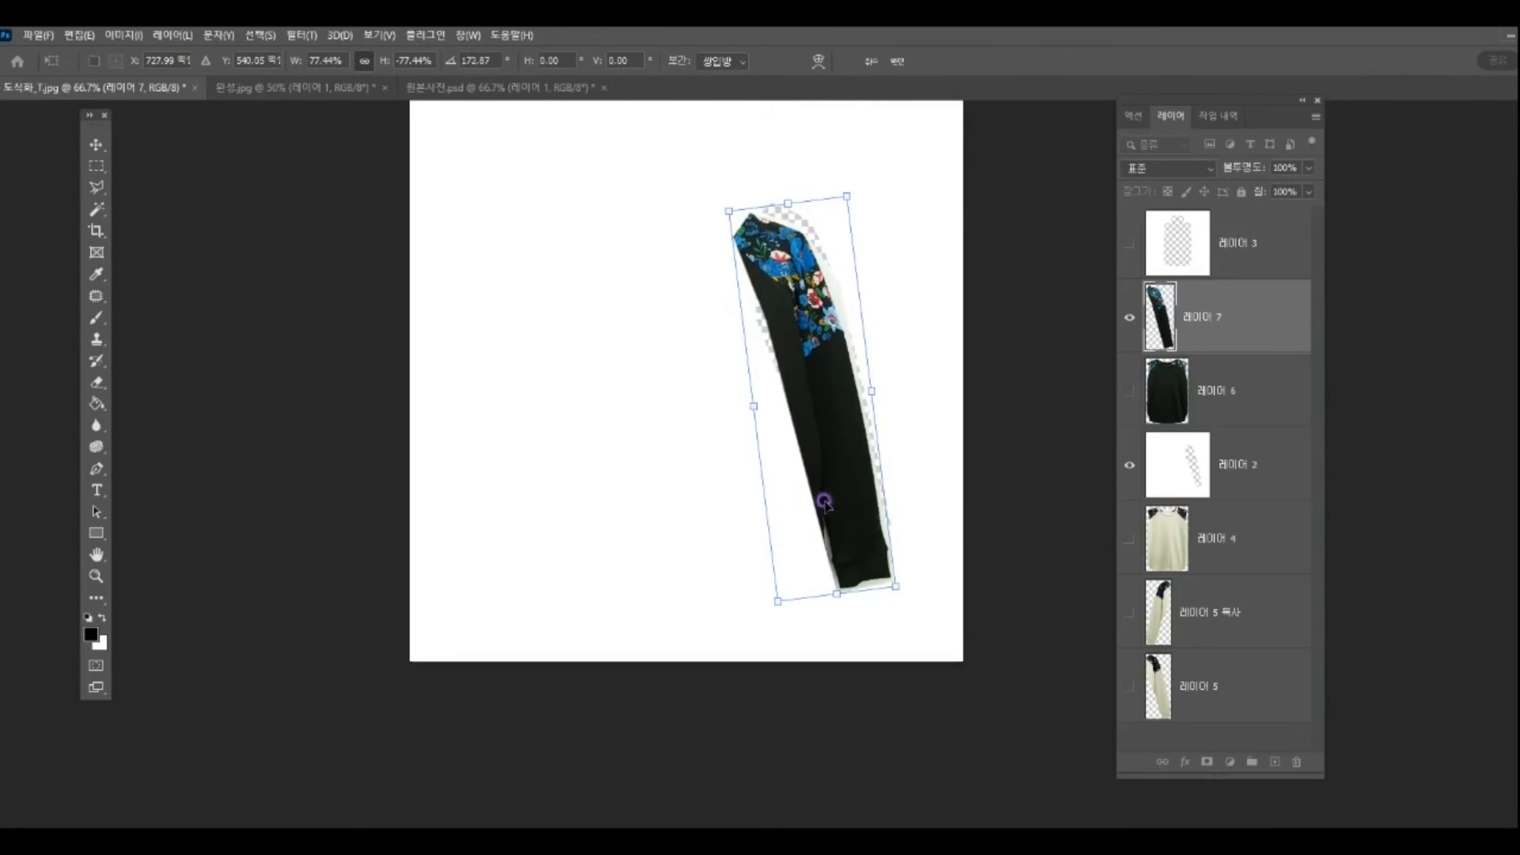
pyautogui.press('Return')
pyautogui.press('l')
pyautogui.moveTo(1225, 338); pyautogui.dragTo(1228, 491)
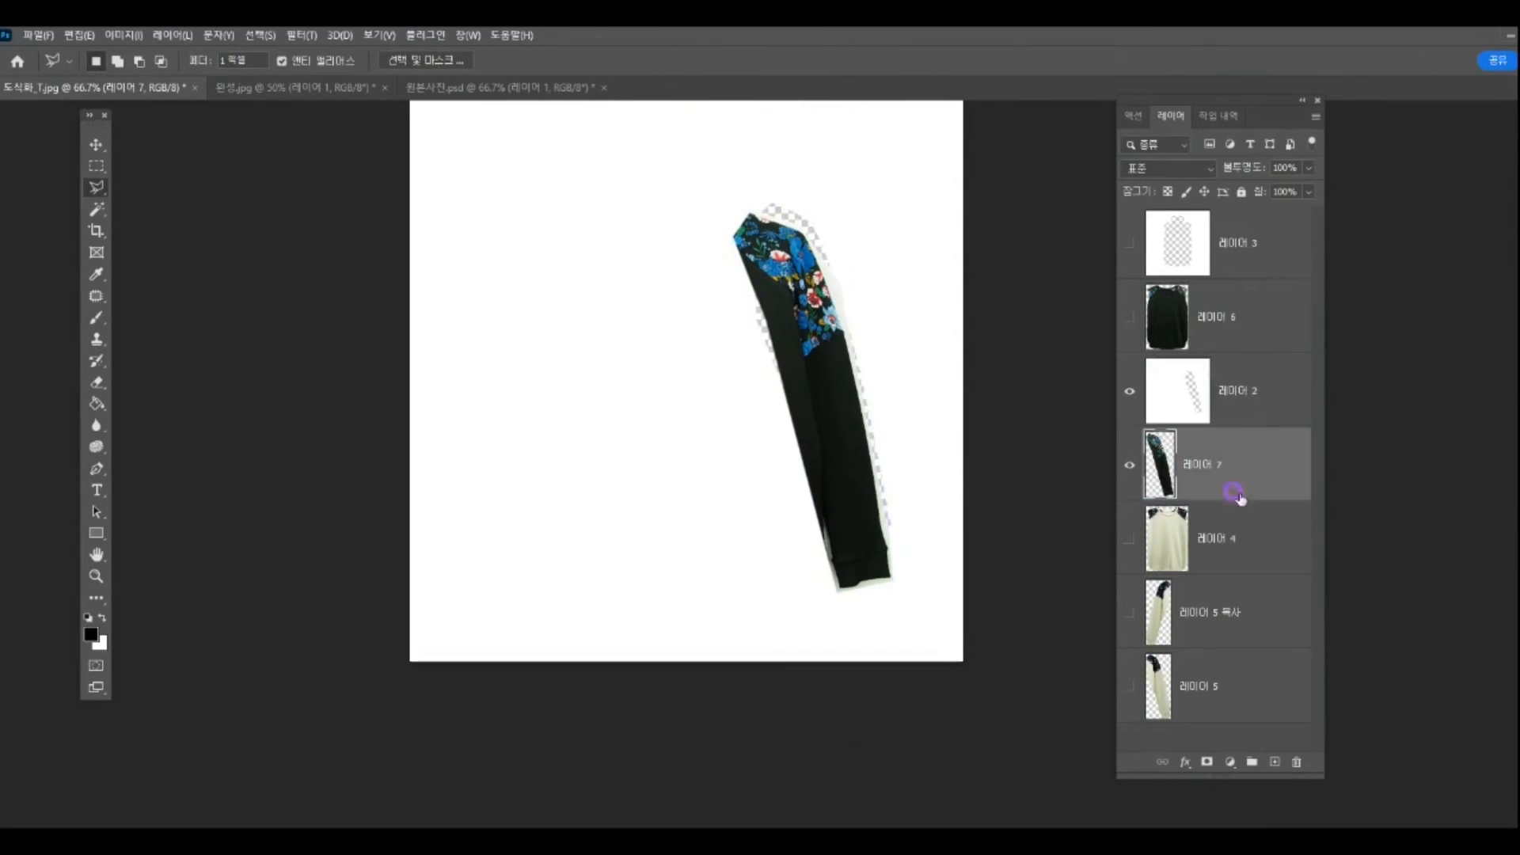
# Step: Warp the shoulder, sides and cuff of the black sleeve 레이어 7 to fill the sleeve cut-out
pyautogui.hotkey('ctrl', 't')
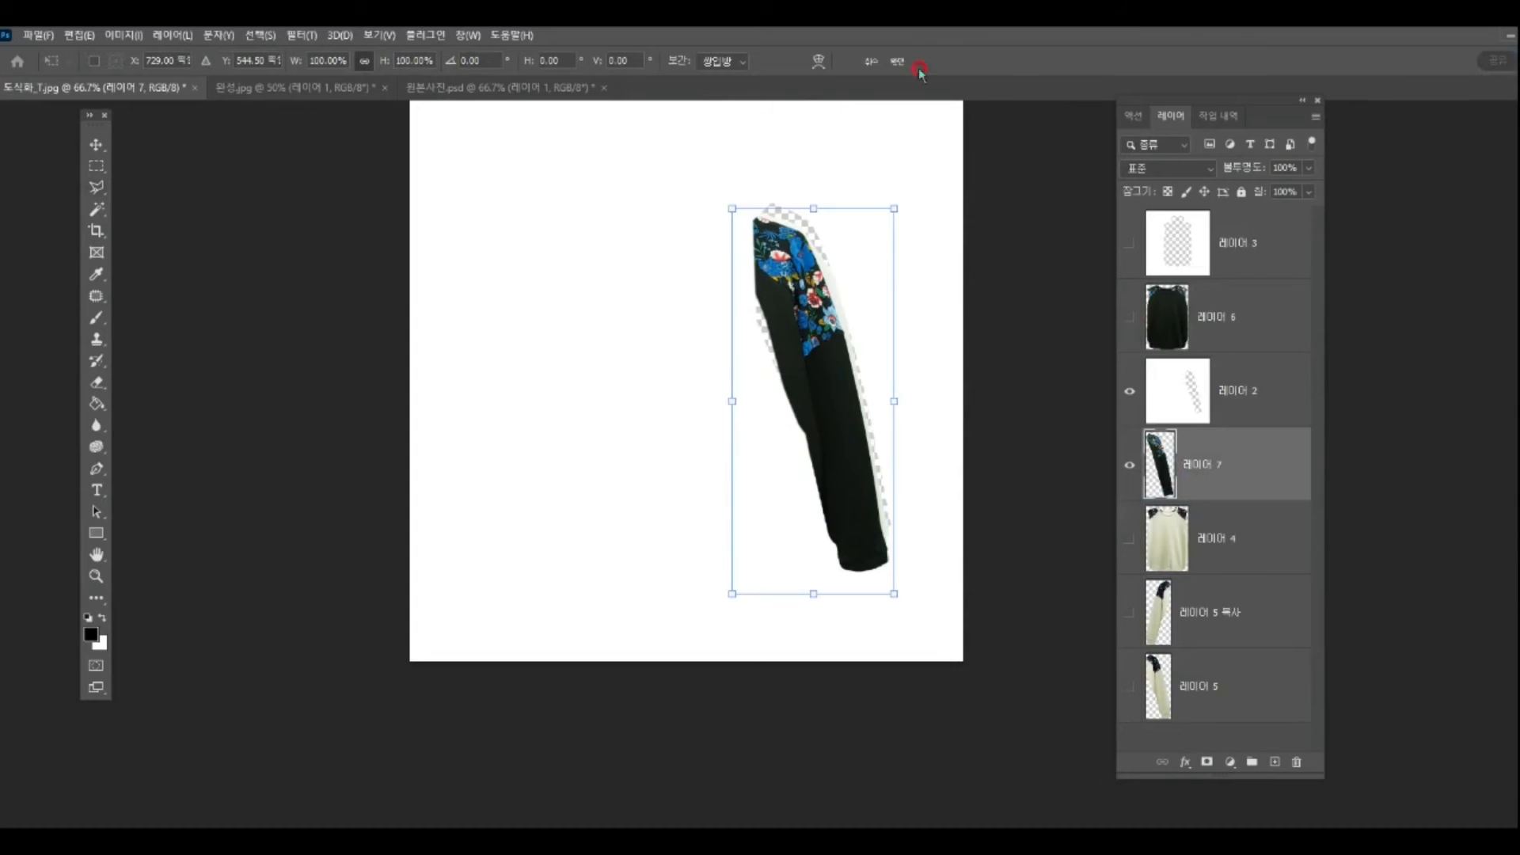
pyautogui.click(819, 61)
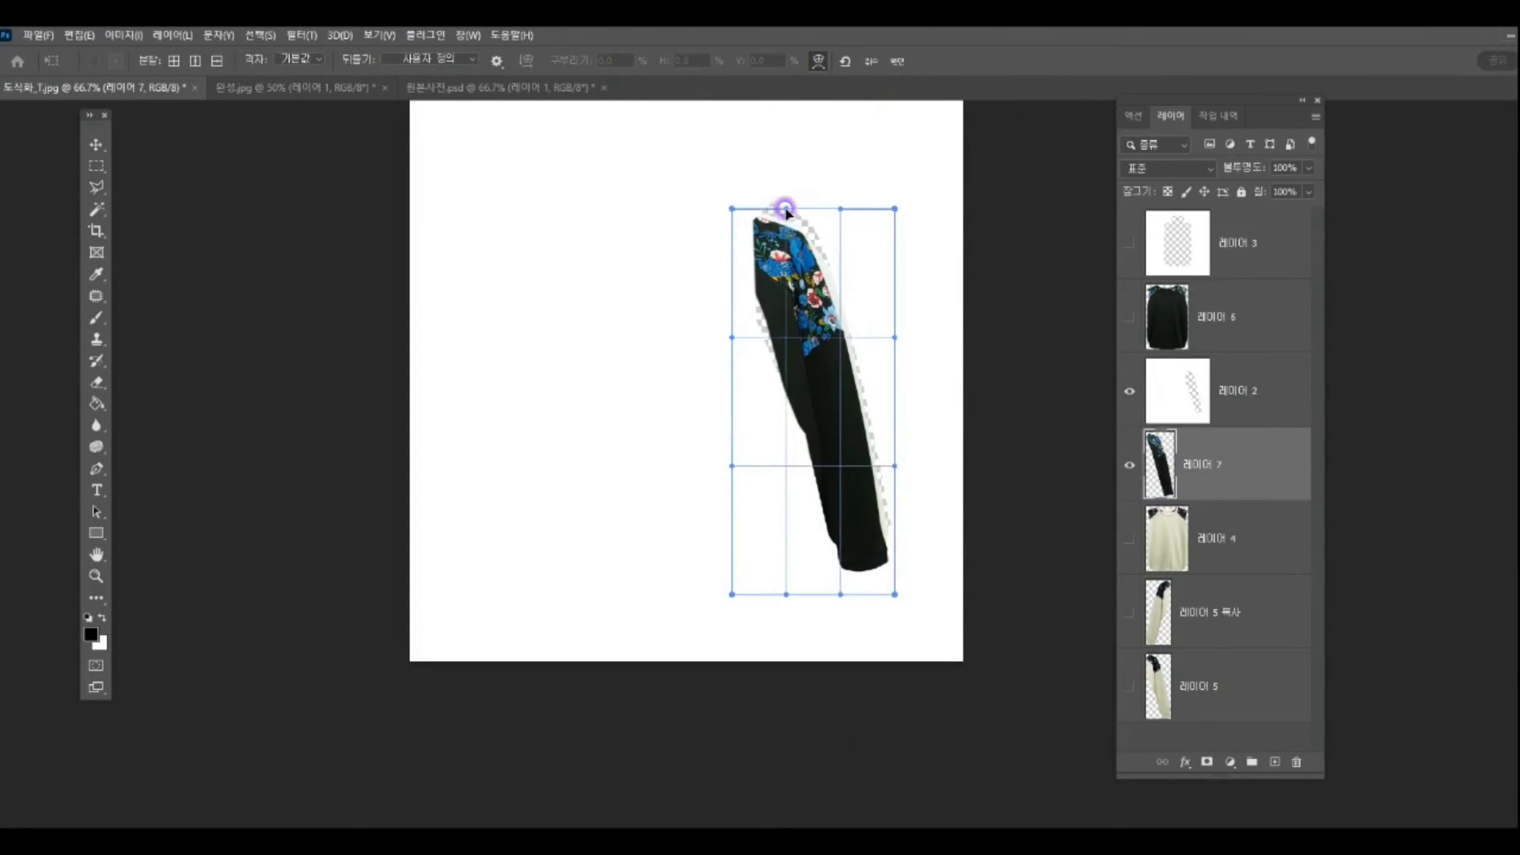
pyautogui.moveTo(777, 237); pyautogui.dragTo(778, 212)
pyautogui.moveTo(760, 329); pyautogui.dragTo(708, 340)
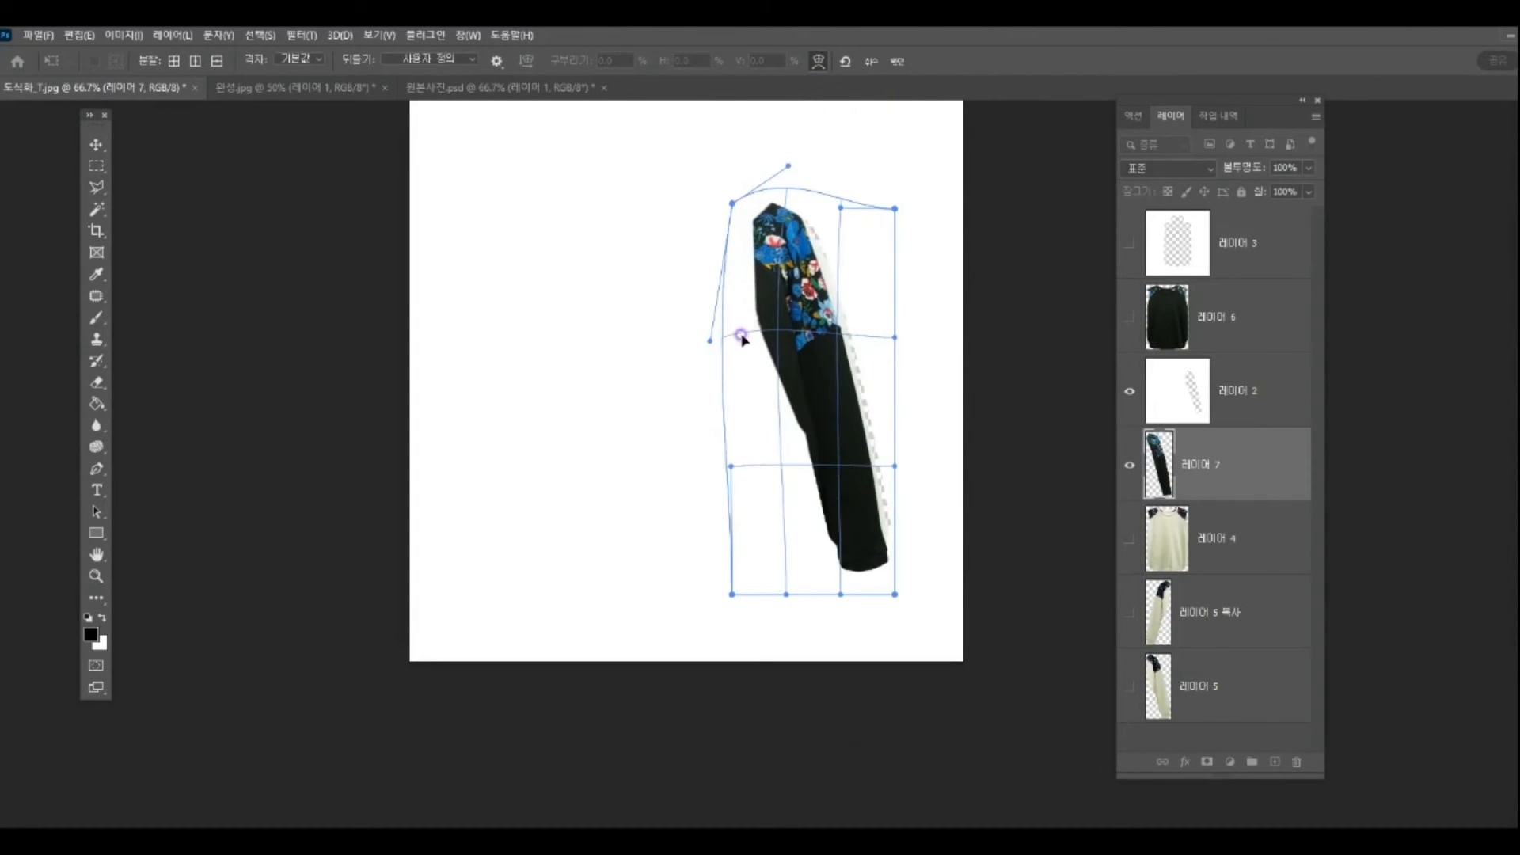
pyautogui.moveTo(874, 547); pyautogui.dragTo(886, 544)
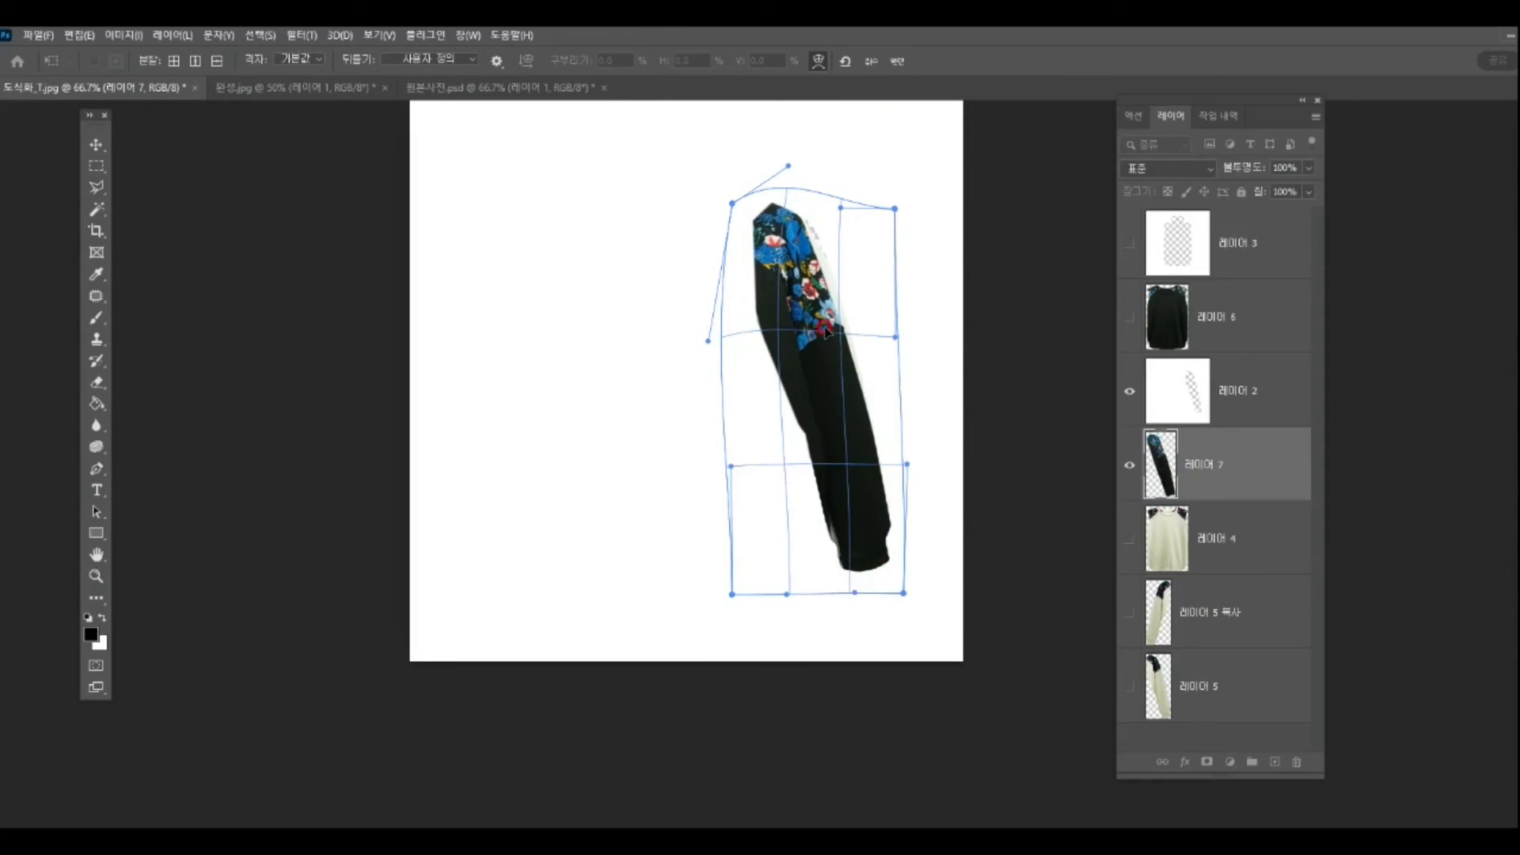
pyautogui.moveTo(822, 326); pyautogui.dragTo(834, 311)
pyautogui.moveTo(773, 380); pyautogui.dragTo(760, 380)
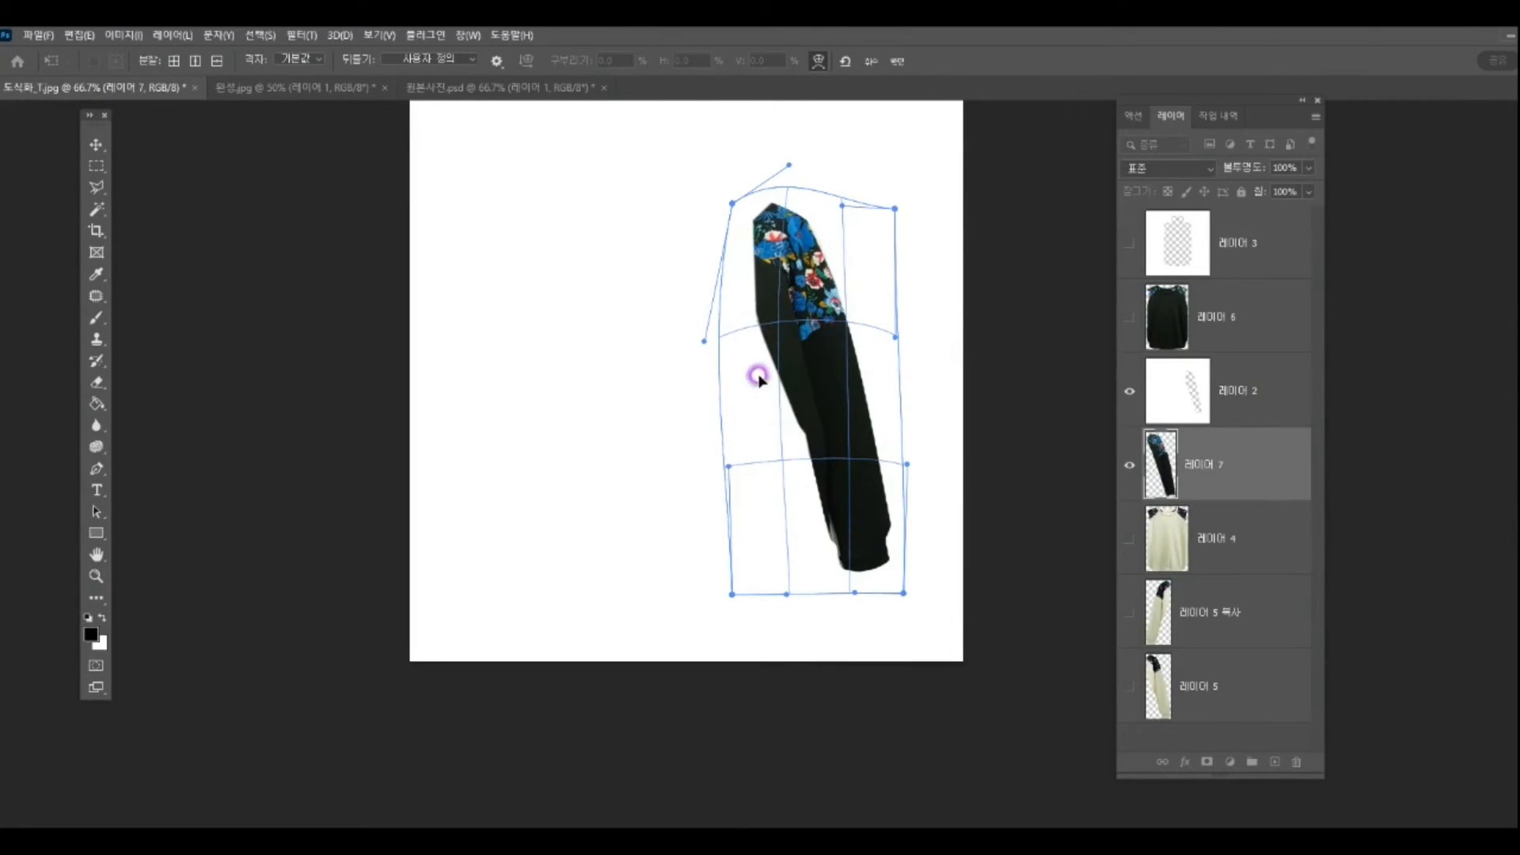
pyautogui.moveTo(899, 586); pyautogui.dragTo(895, 577)
pyautogui.moveTo(812, 538); pyautogui.dragTo(797, 542)
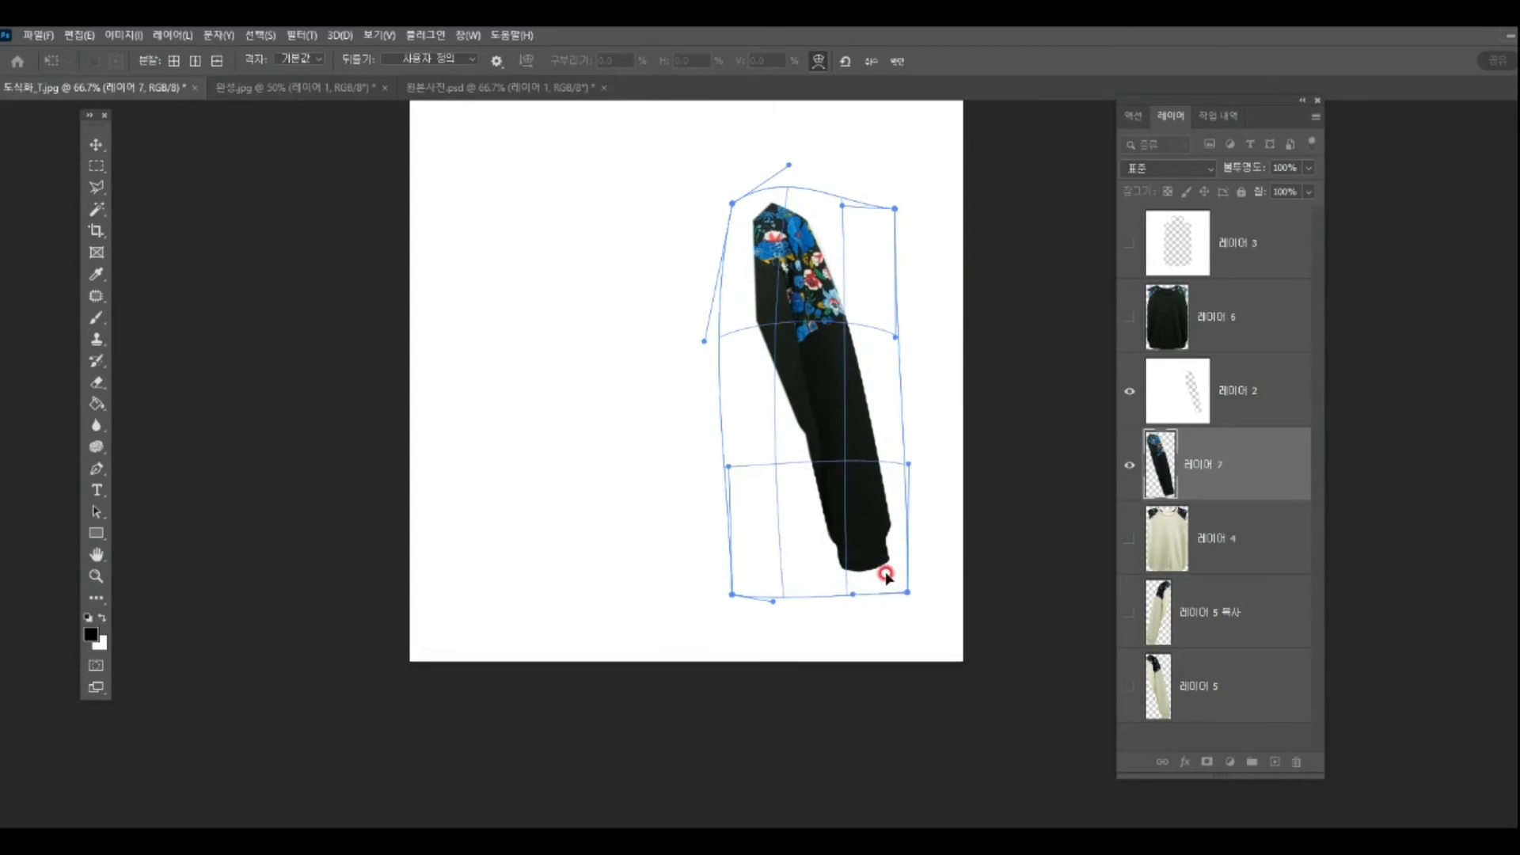
pyautogui.press('Return')
# Step: Trim the black sleeve 레이어 7 to the cut-out shape of 레이어 2, hiding the template and showing the body 레이어 6
pyautogui.click(1179, 379)
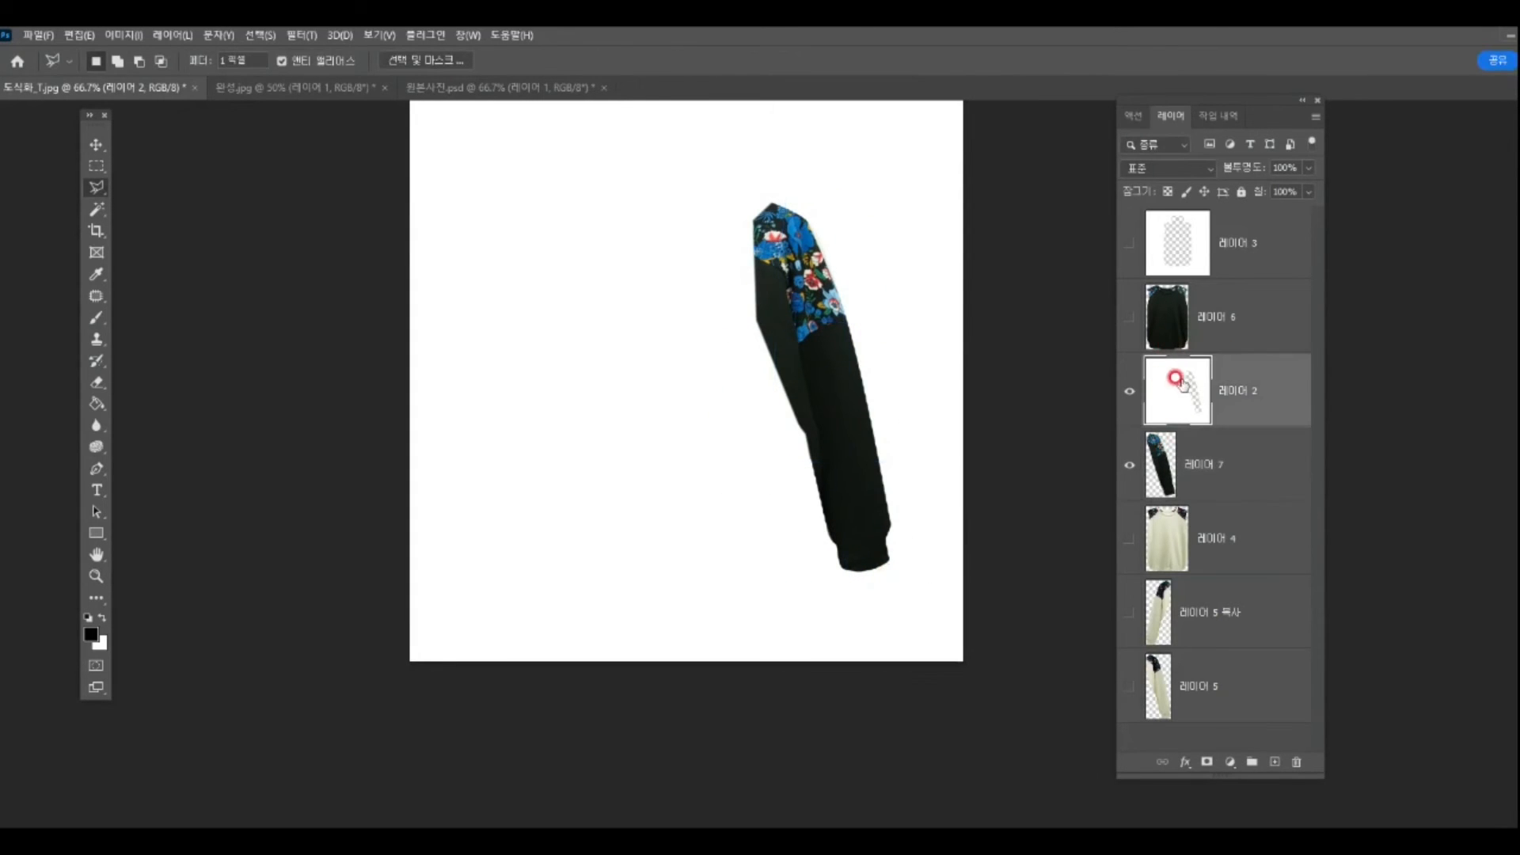
pyautogui.keyDown('ctrl'); pyautogui.click(1180, 380); pyautogui.keyUp('ctrl')
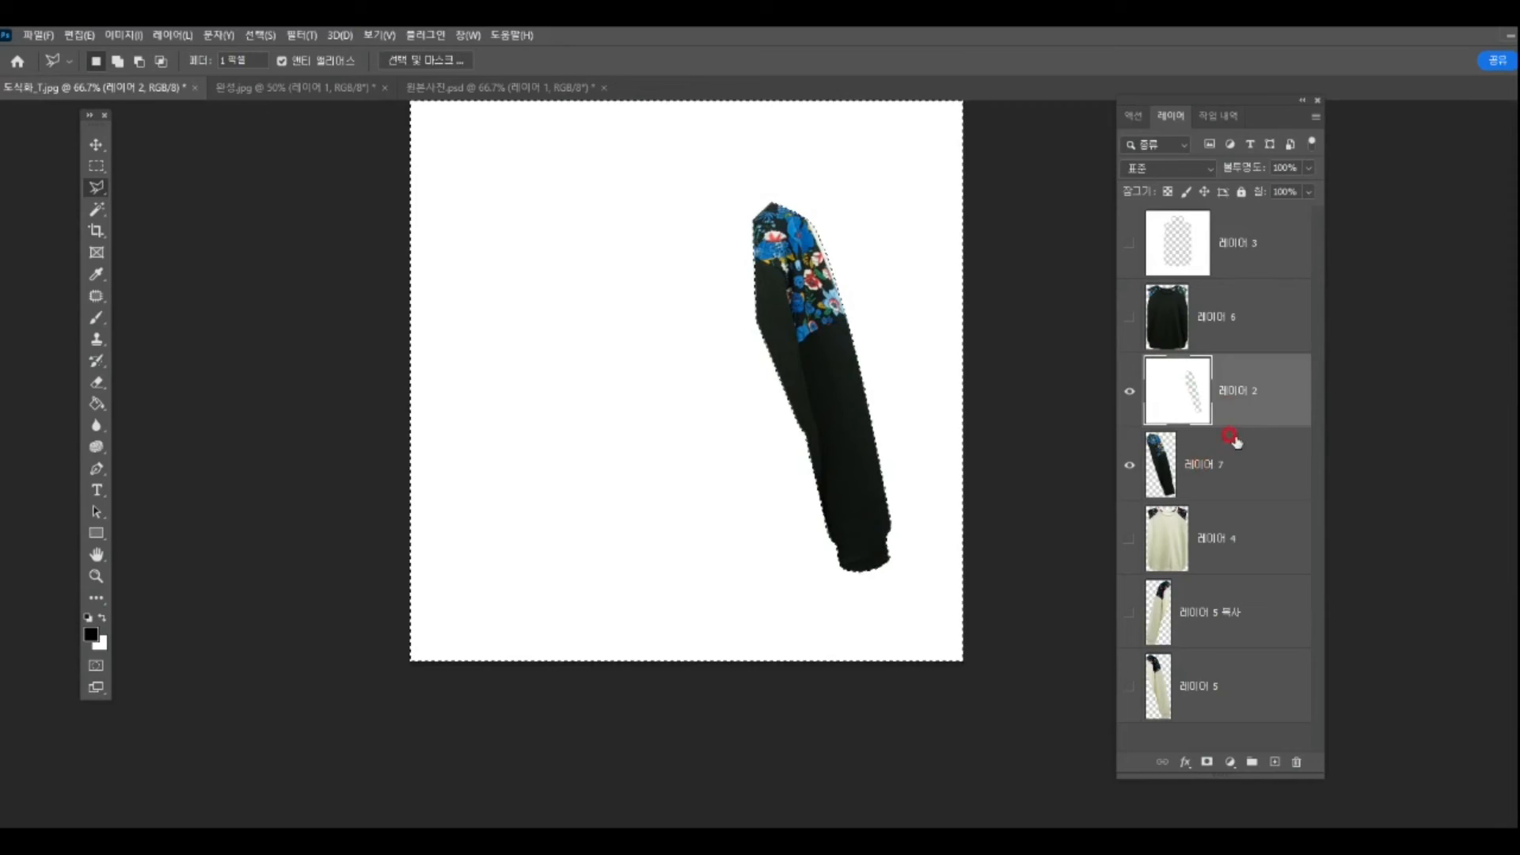
pyautogui.click(1130, 391)
pyautogui.click(1204, 459)
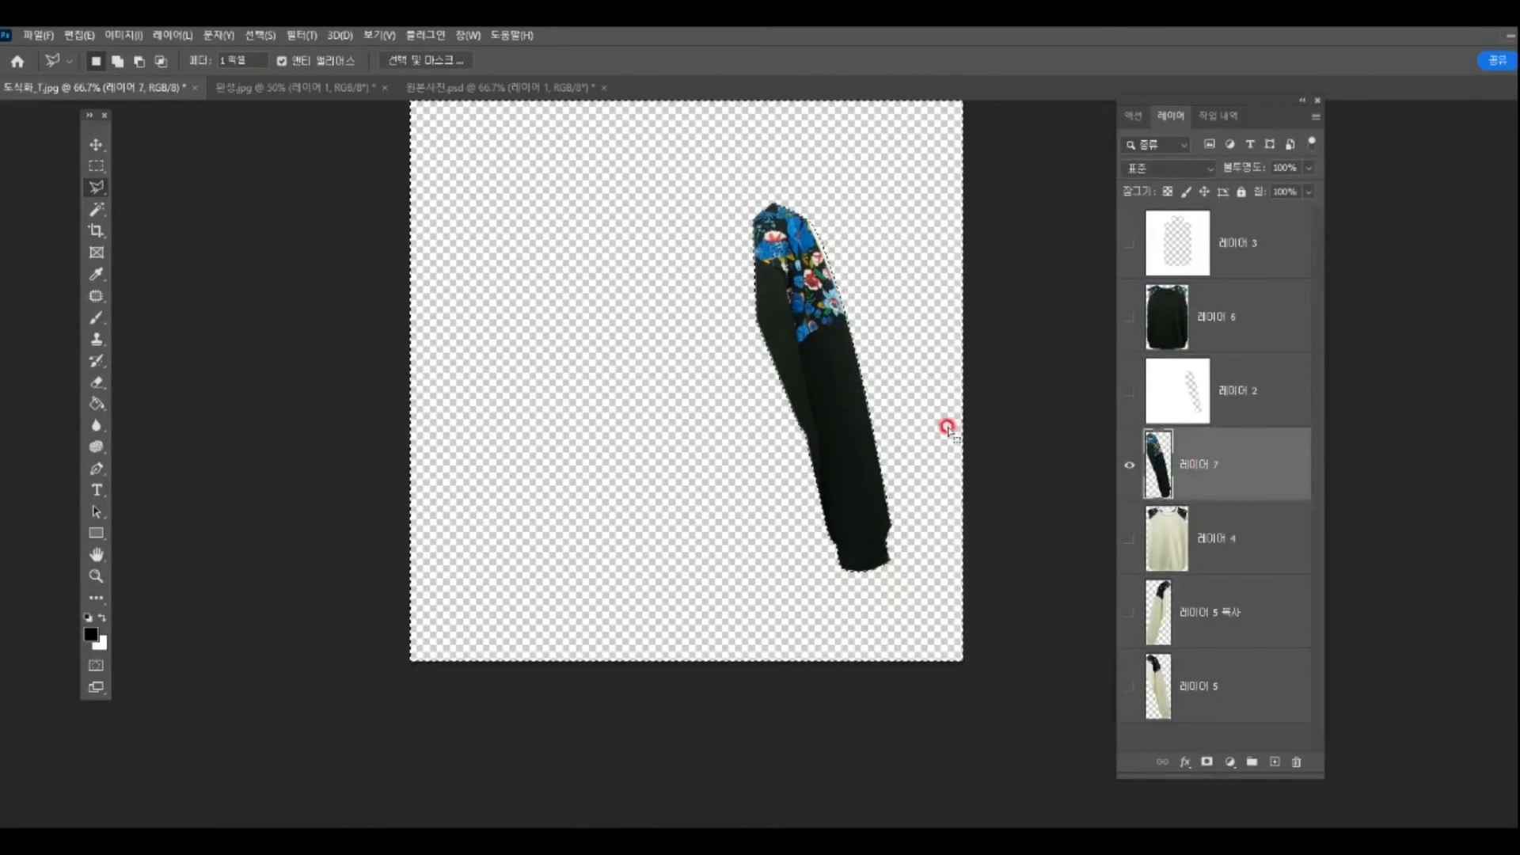
pyautogui.hotkey('ctrl', 'd')
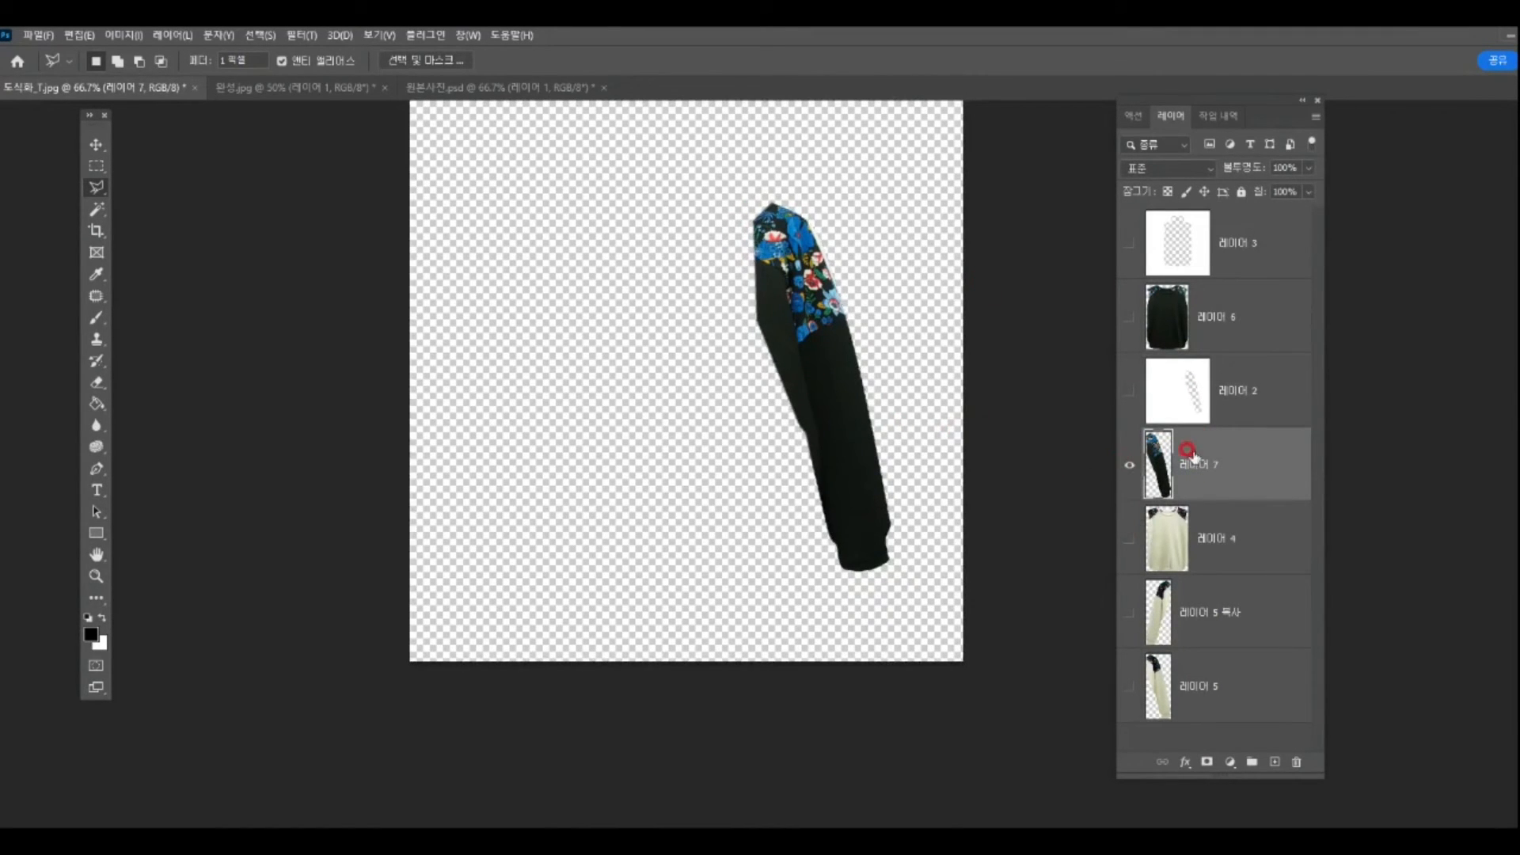
pyautogui.click(1129, 321)
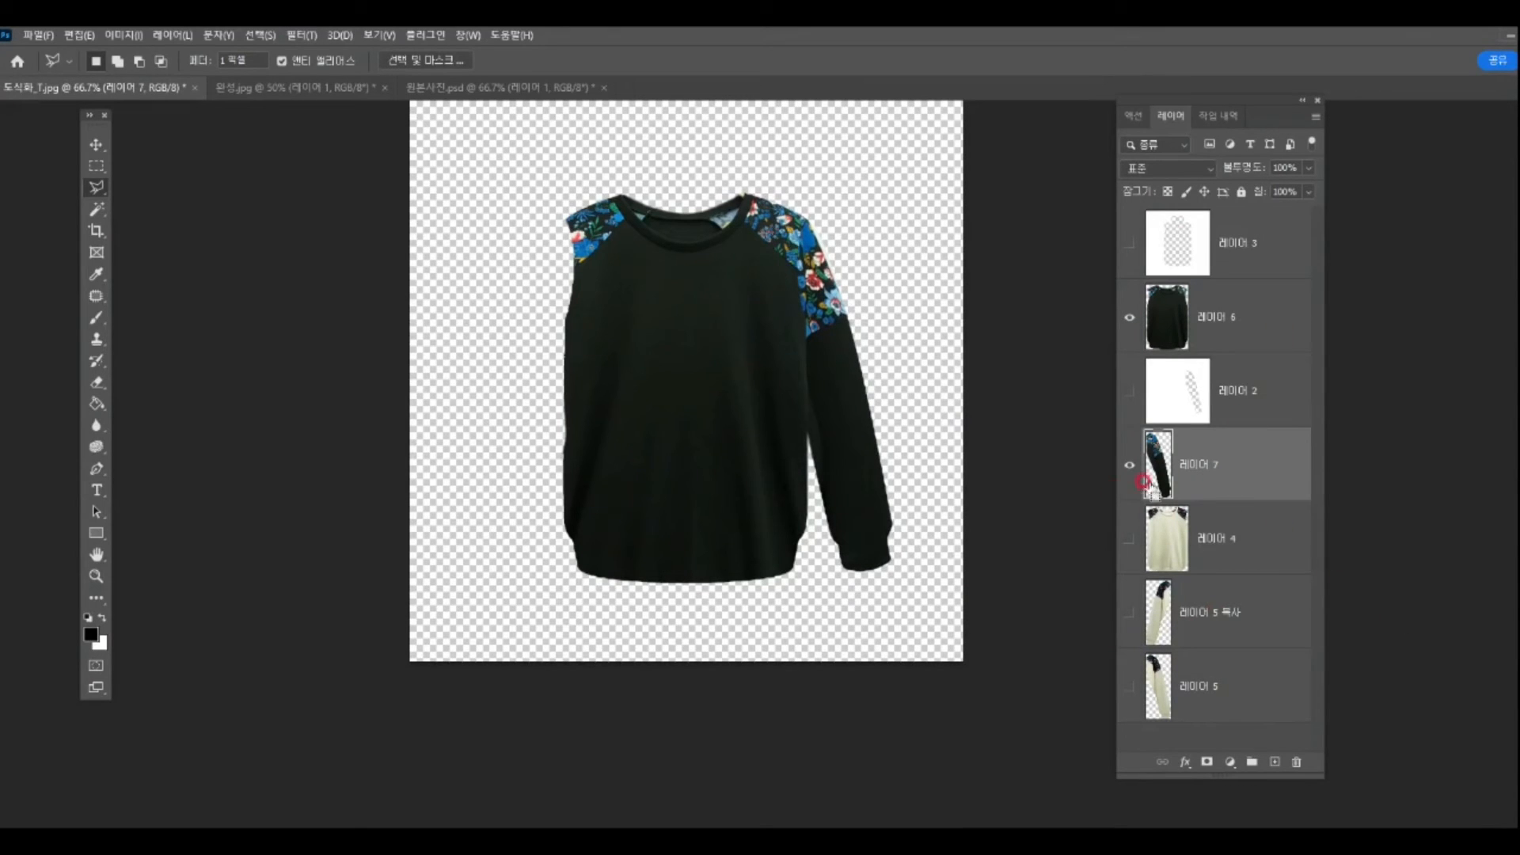
# Step: Duplicate the black sleeve 레이어 7, flip the copy horizontally and fit it, slightly tilted, against the opposite shoulder of the body
pyautogui.moveTo(827, 507); pyautogui.dragTo(527, 488)
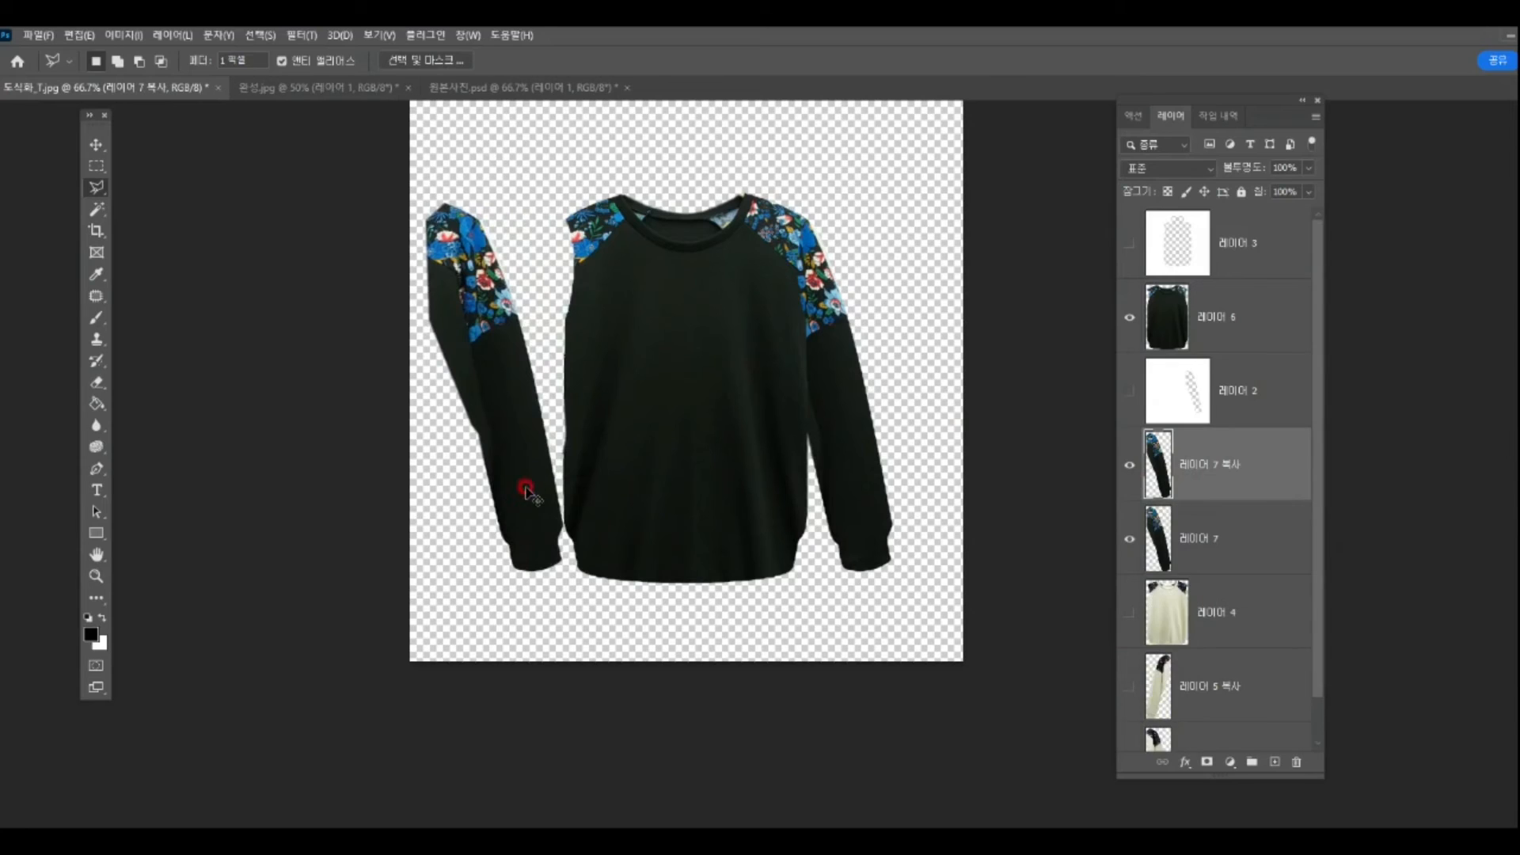
pyautogui.hotkey('ctrl', 't')
pyautogui.rightClick(508, 429)
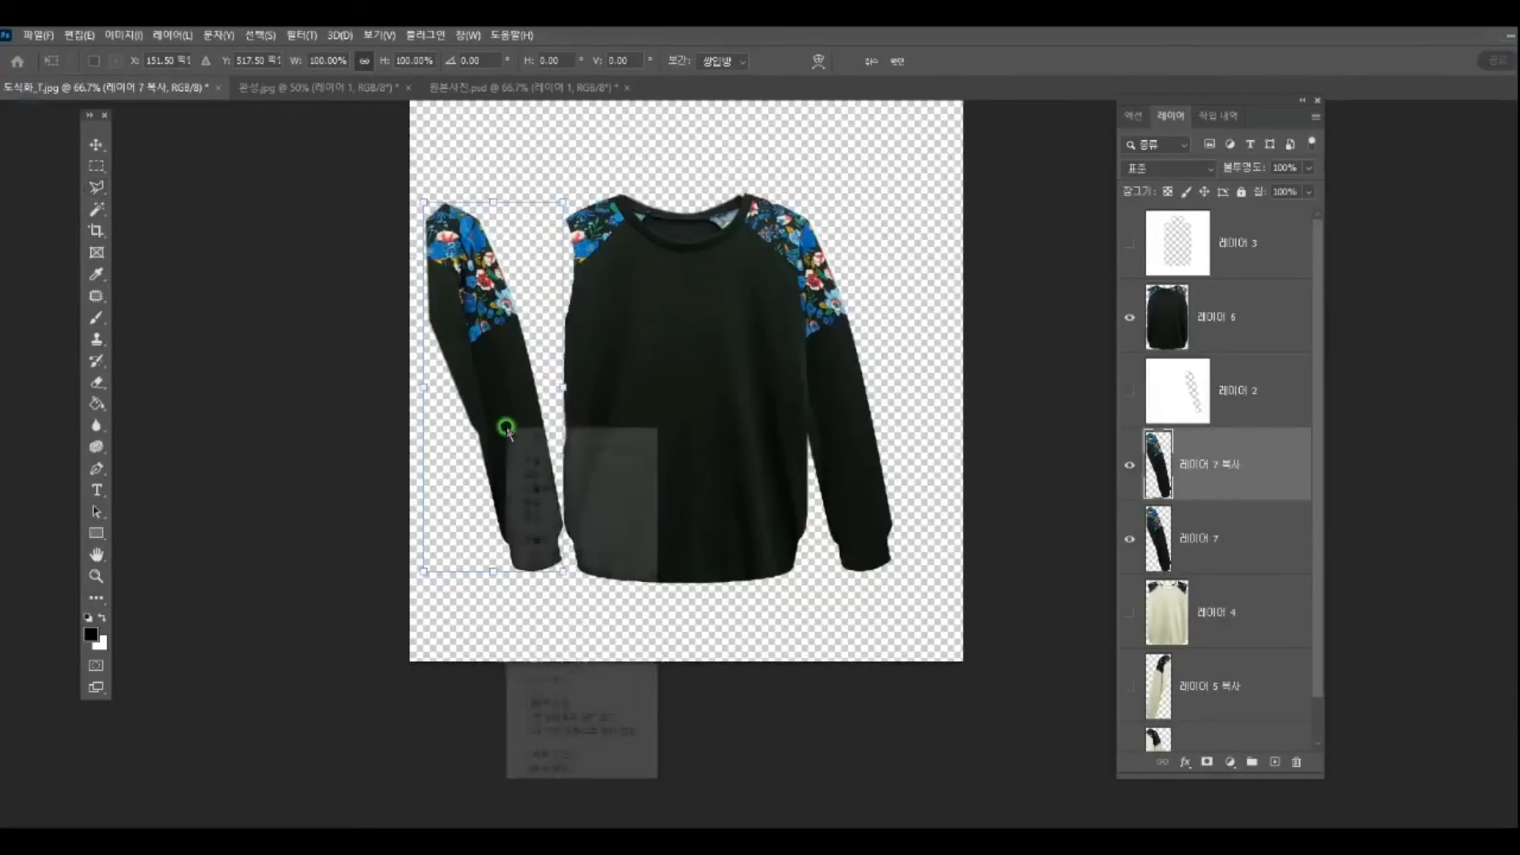
pyautogui.click(551, 753)
pyautogui.moveTo(458, 414); pyautogui.dragTo(516, 470)
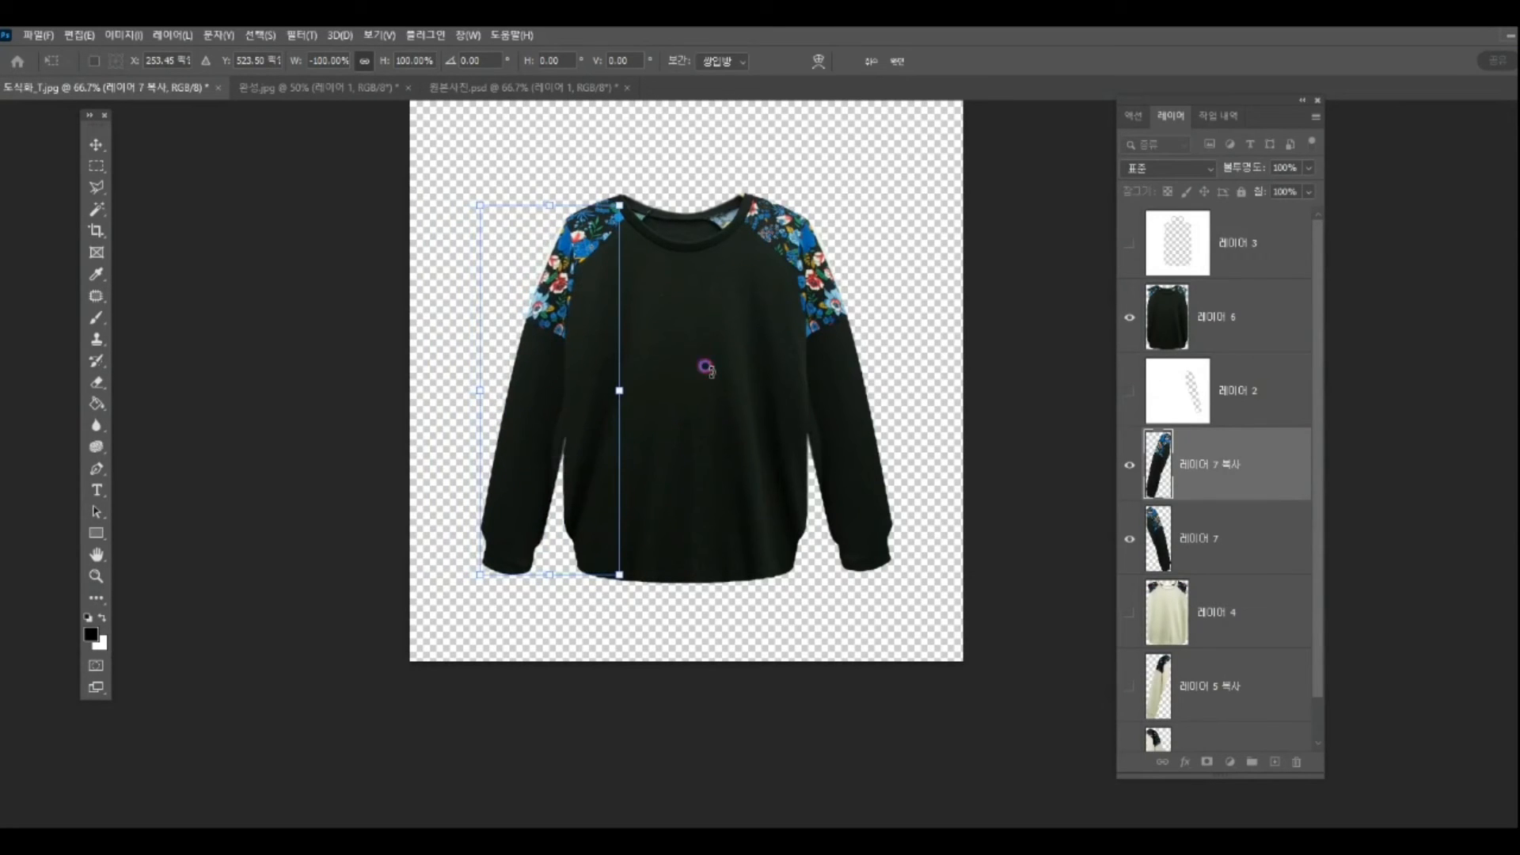
pyautogui.moveTo(704, 366); pyautogui.dragTo(702, 359)
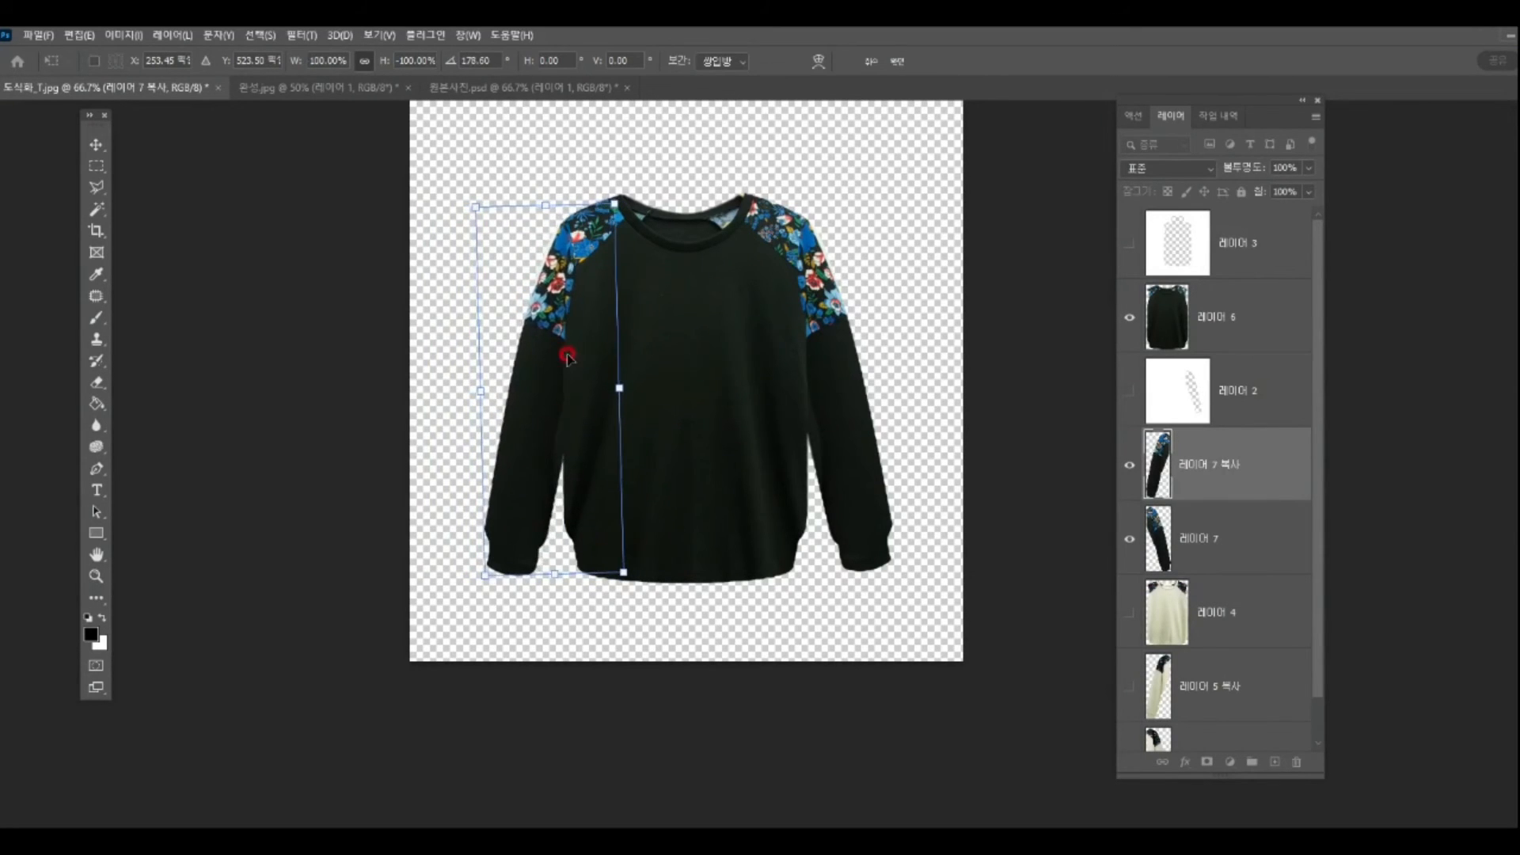
pyautogui.press('Return')
pyautogui.press('l')
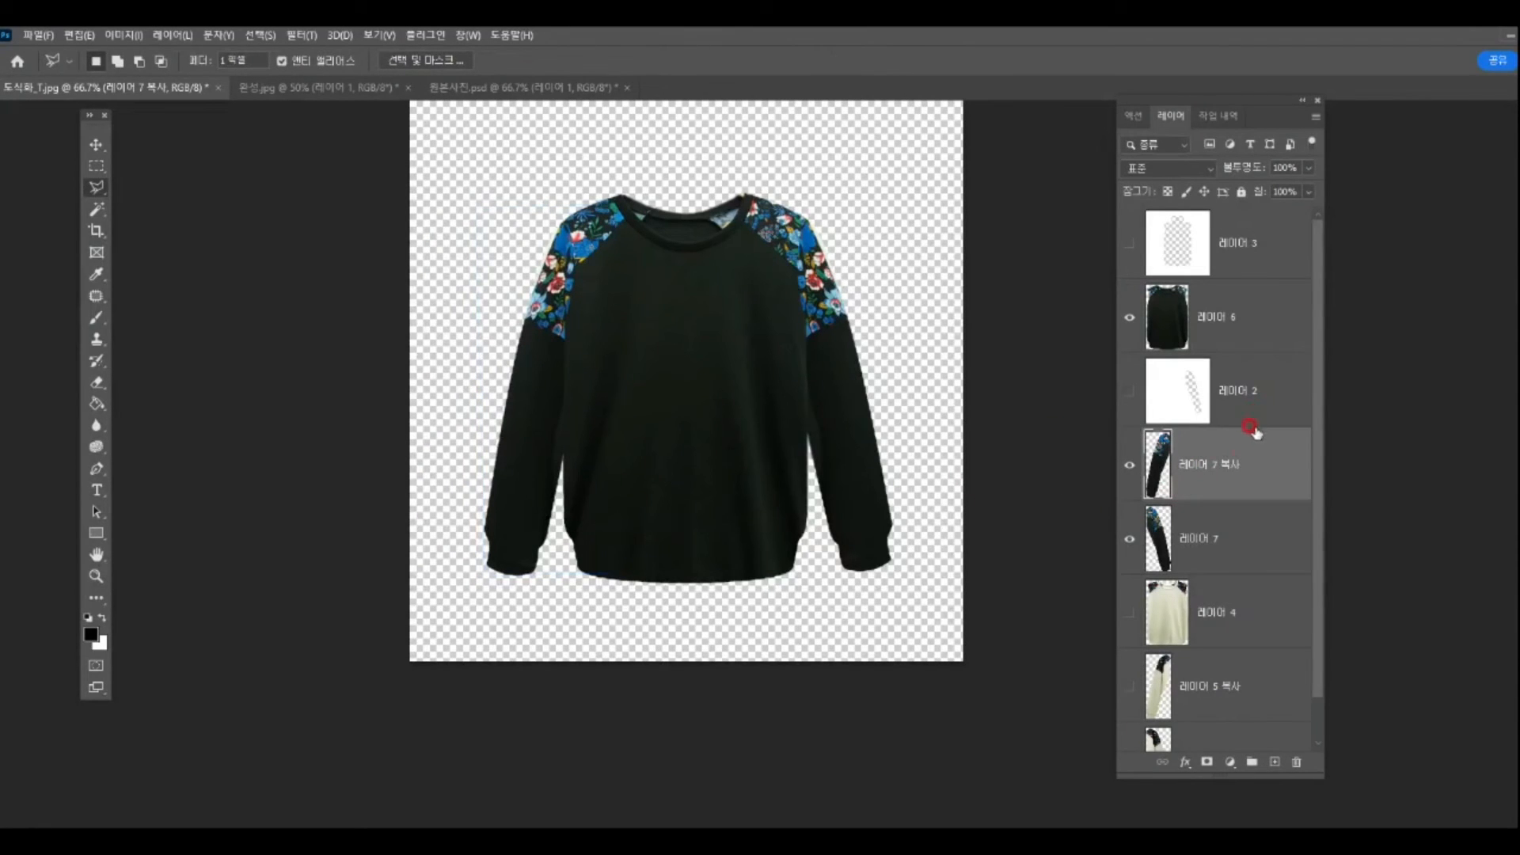
# Step: Merge the black body 레이어 6 with both black sleeves, 레이어 7 and 레이어 7 복사, into one layer
pyautogui.keyDown('shift'); pyautogui.click(1225, 528); pyautogui.keyUp('shift')
pyautogui.keyDown('ctrl'); pyautogui.click(1223, 331); pyautogui.keyUp('ctrl')
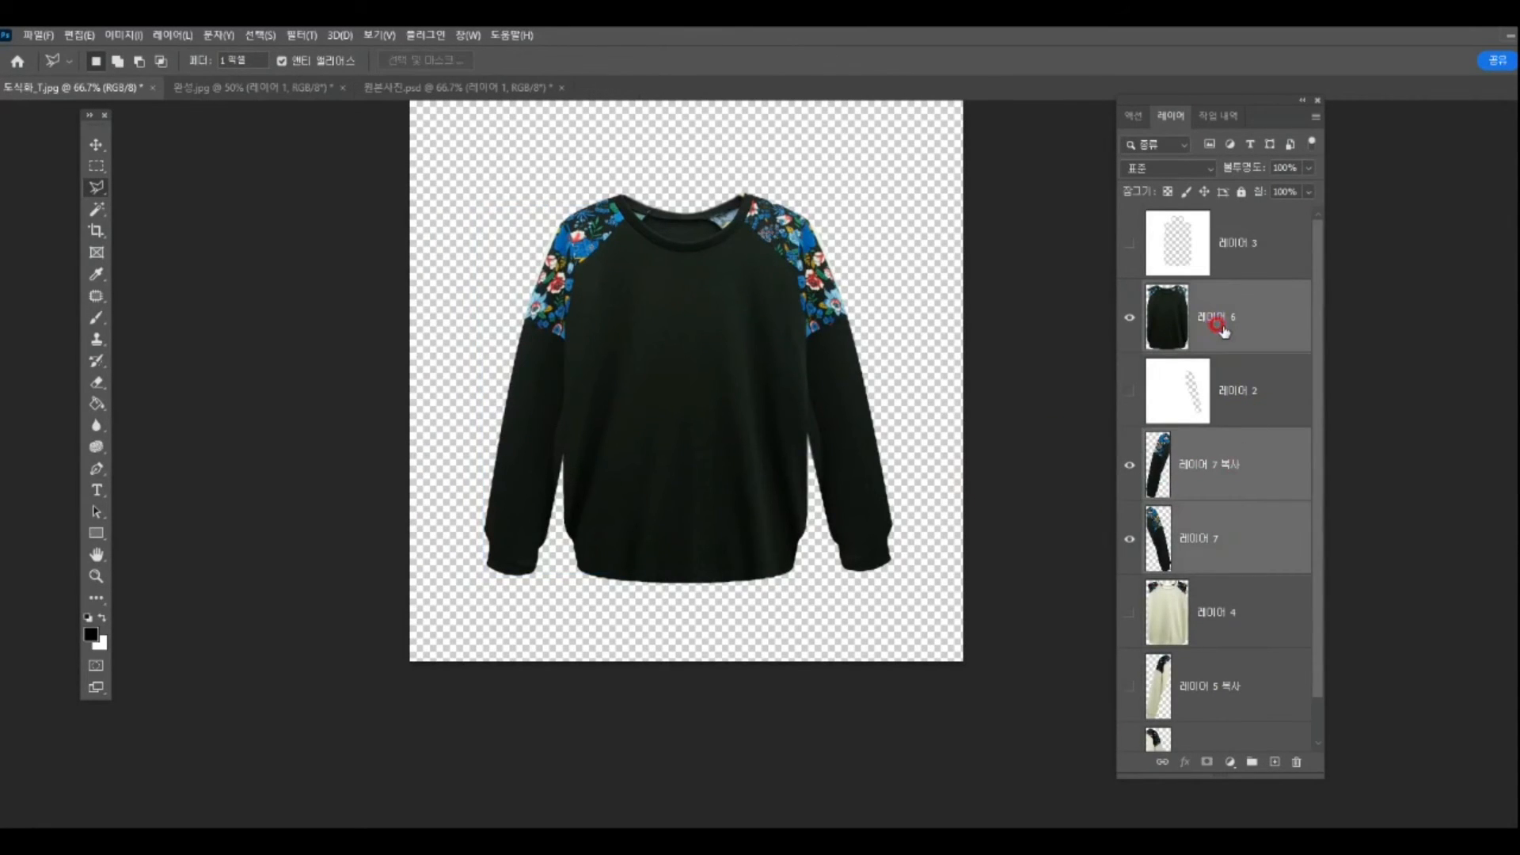
pyautogui.hotkey('ctrl', 'e')
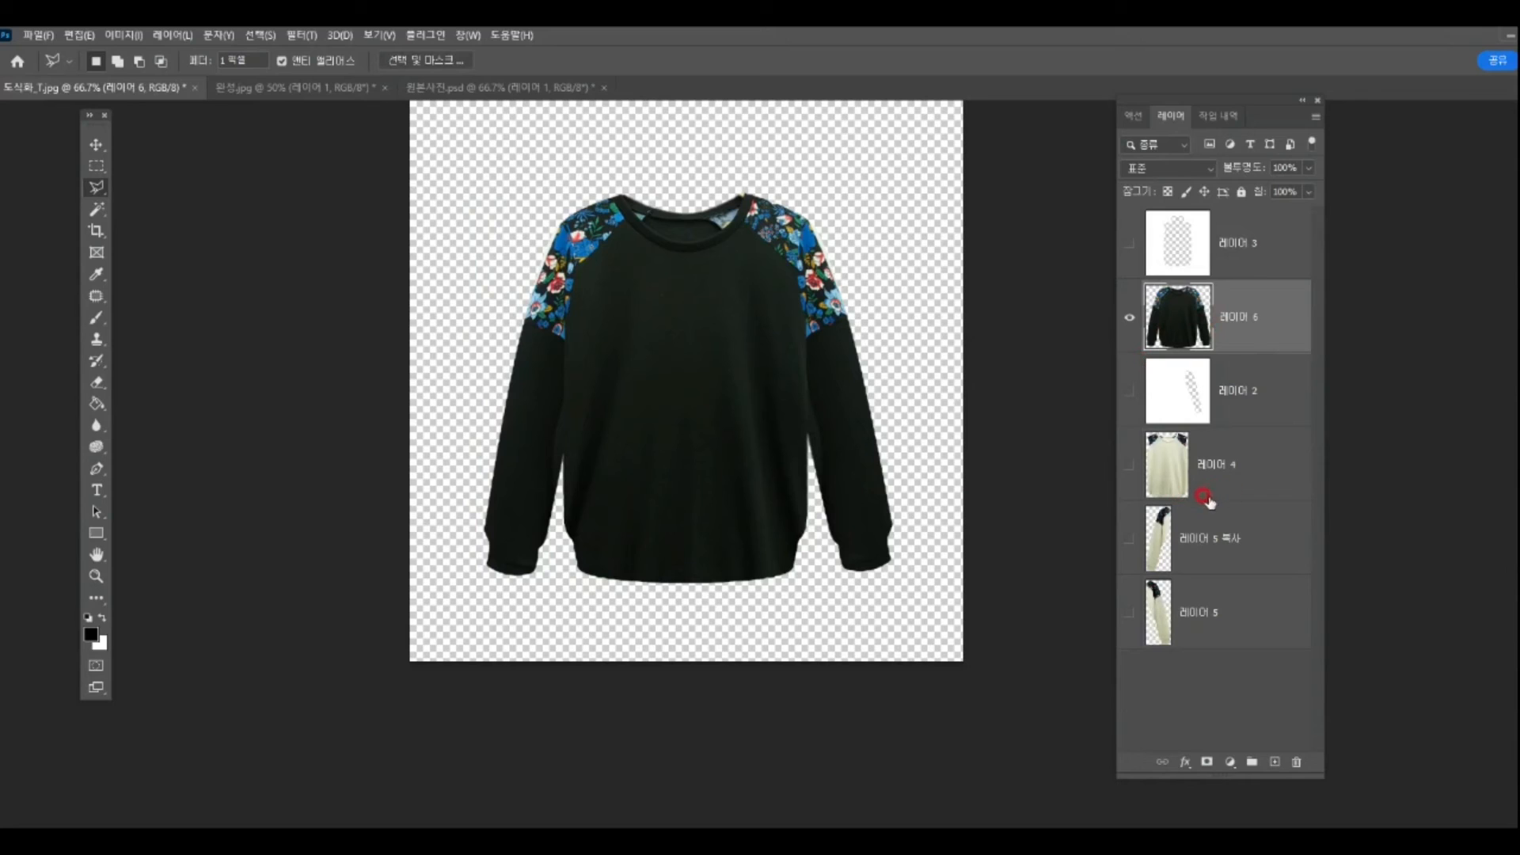
# Step: Show the cream body 레이어 4 and sleeves 레이어 5 and 레이어 5 복사, and merge them into one layer
pyautogui.click(1150, 481)
pyautogui.keyDown('ctrl'); pyautogui.click(1226, 540); pyautogui.keyUp('ctrl')
pyautogui.click(1130, 465)
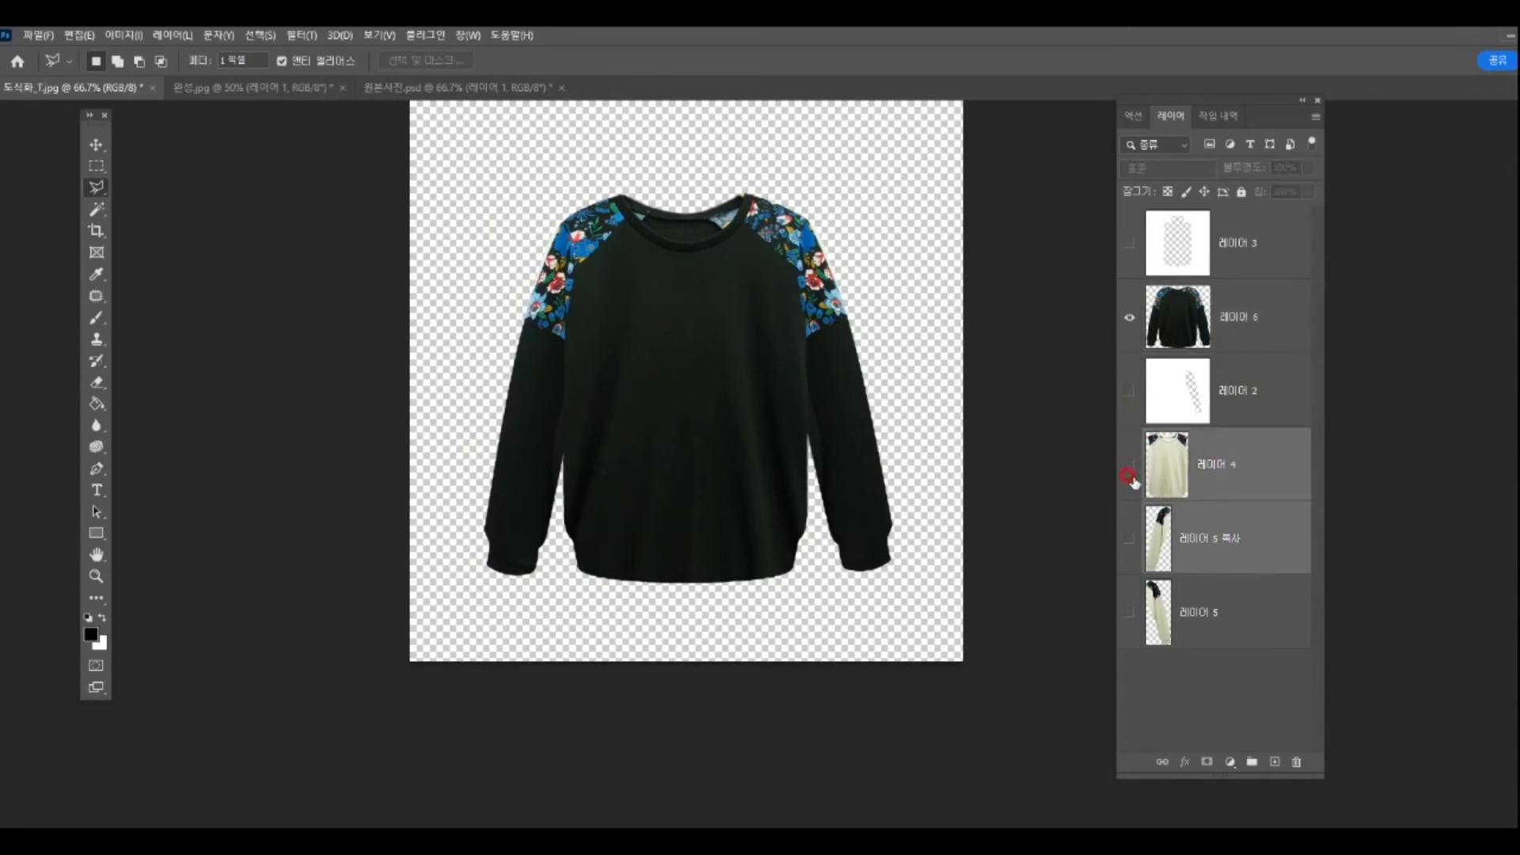
pyautogui.click(1130, 539)
pyautogui.click(1130, 613)
pyautogui.keyDown('ctrl'); pyautogui.click(1246, 613); pyautogui.keyUp('ctrl')
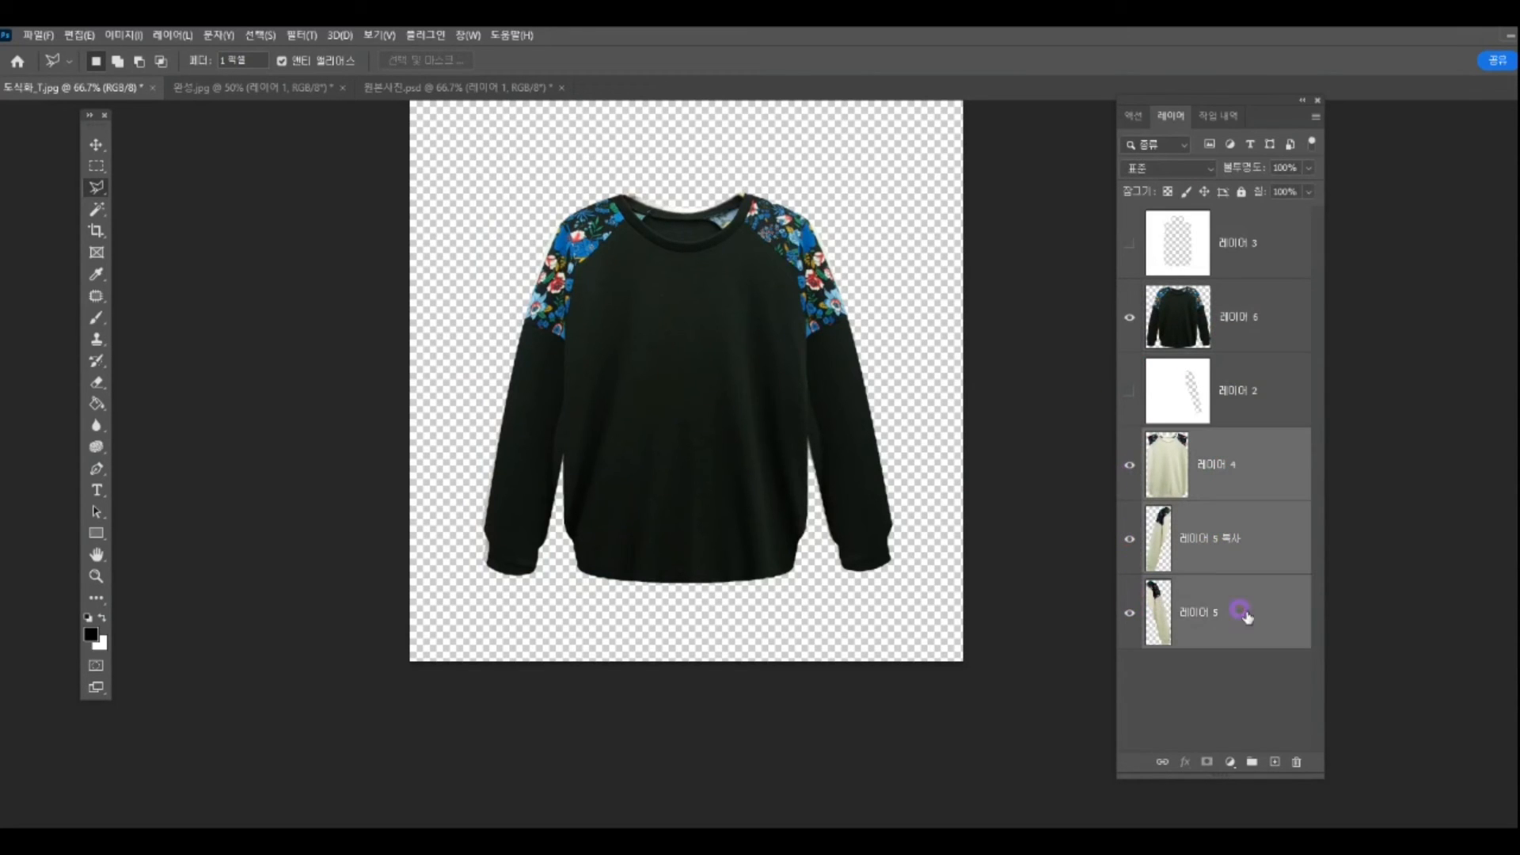
pyautogui.hotkey('ctrl', 'e')
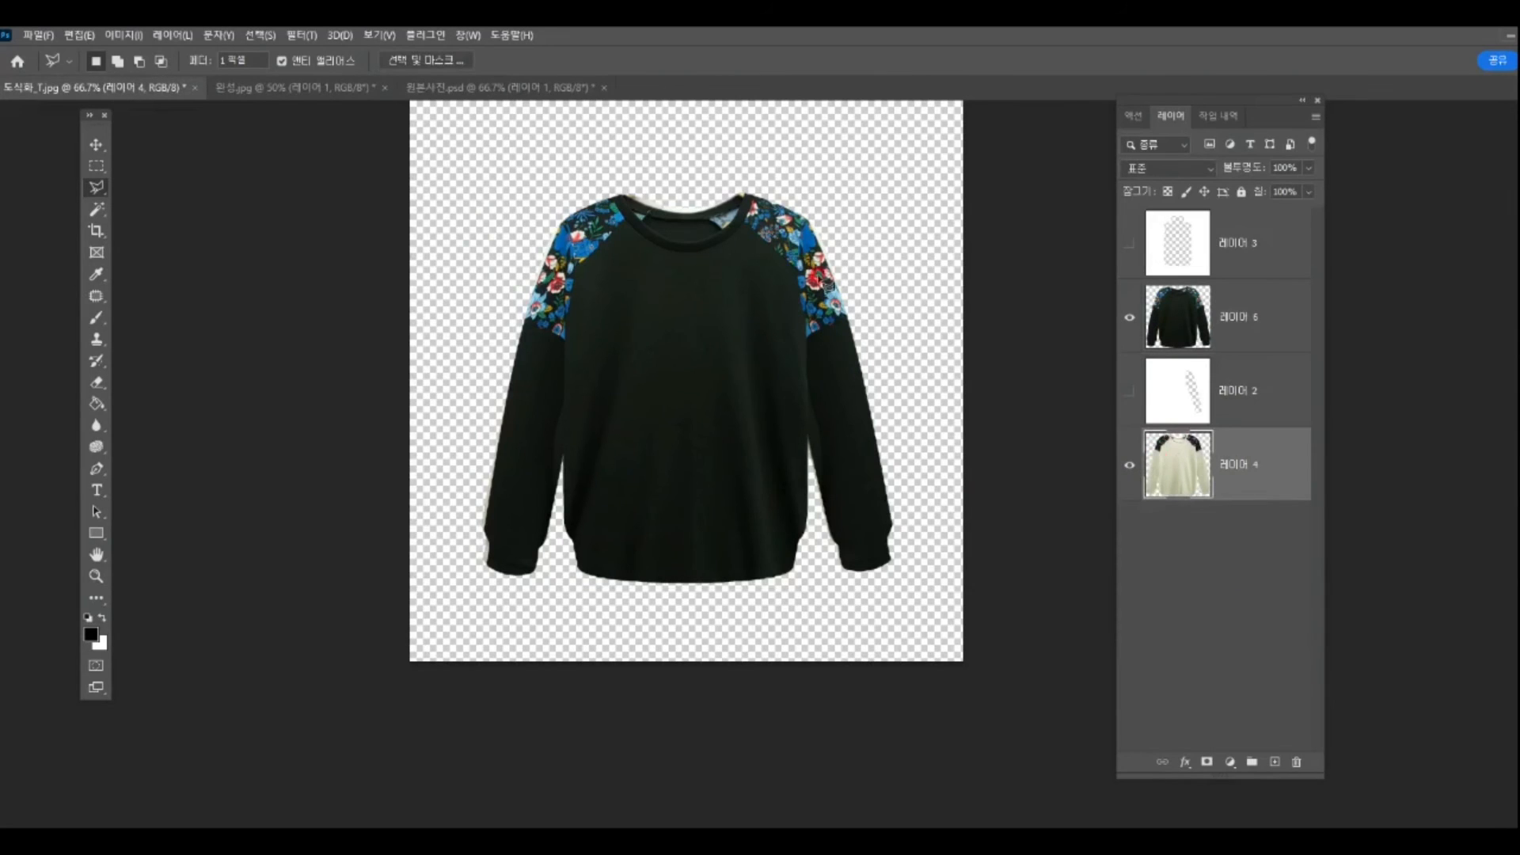
# Step: Copy the dark red sweatshirt's body from 원본사진.psd into 도식화_T.jpg, scaled down over the body cut-out and placed beneath 레이어 3
pyautogui.click(499, 87)
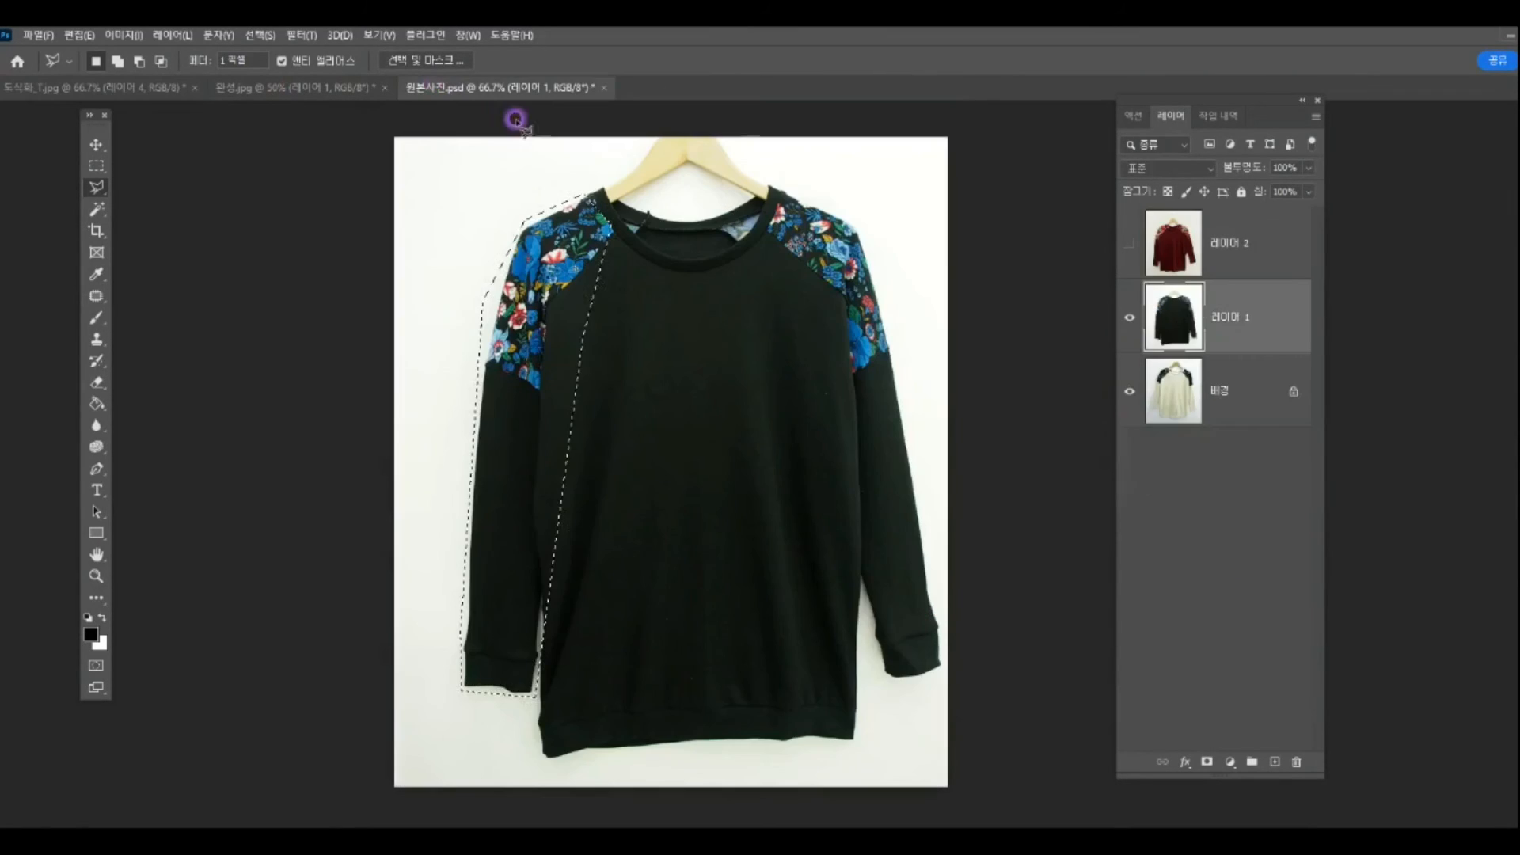
pyautogui.click(1129, 244)
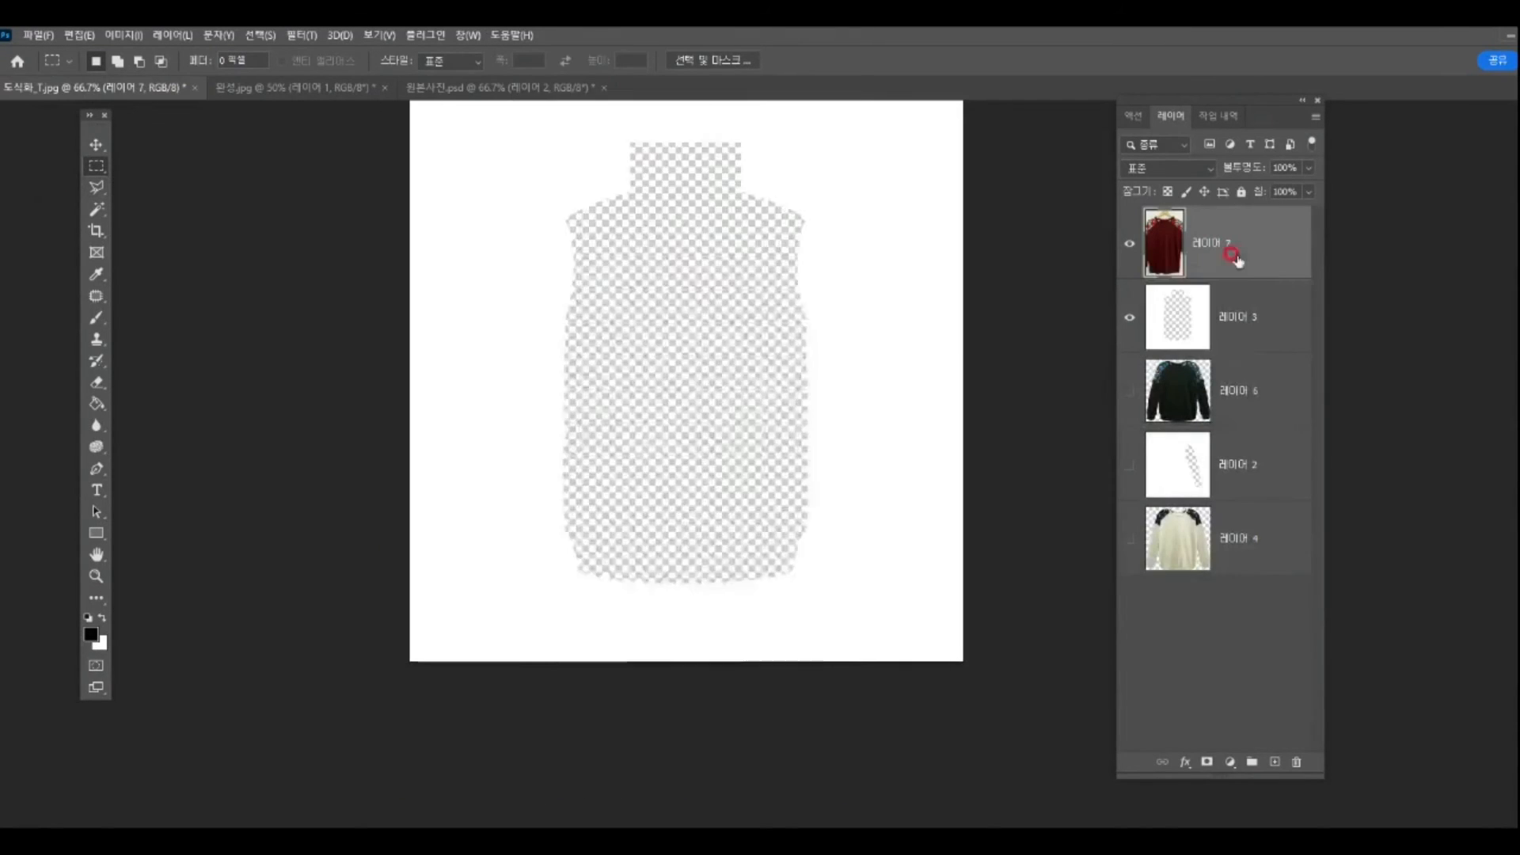
pyautogui.hotkey('ctrl', 't')
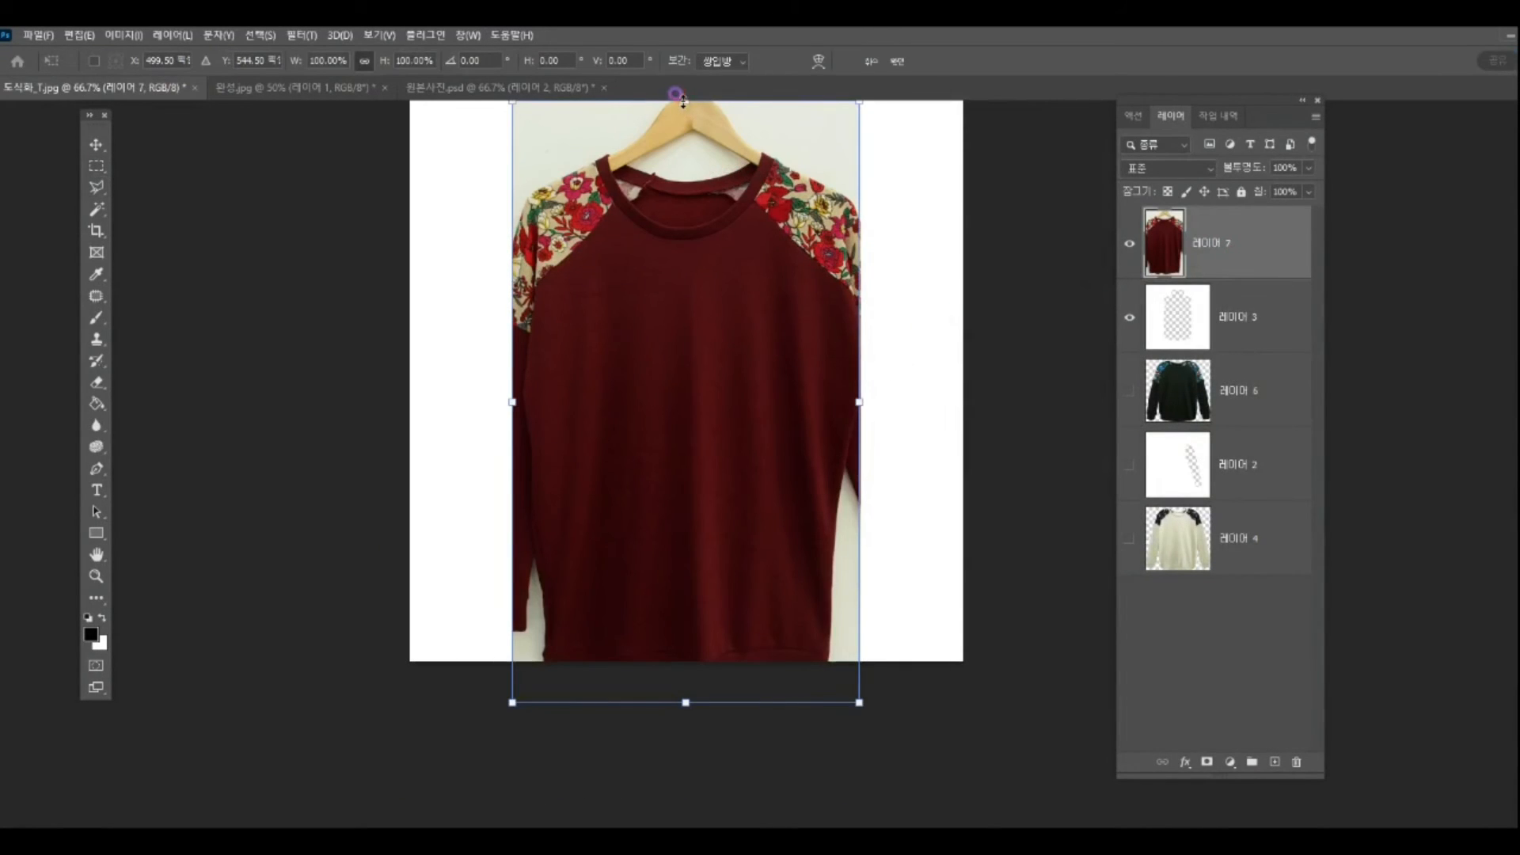
pyautogui.moveTo(683, 102); pyautogui.dragTo(684, 197)
pyautogui.moveTo(747, 341); pyautogui.dragTo(753, 290)
pyautogui.press('Return')
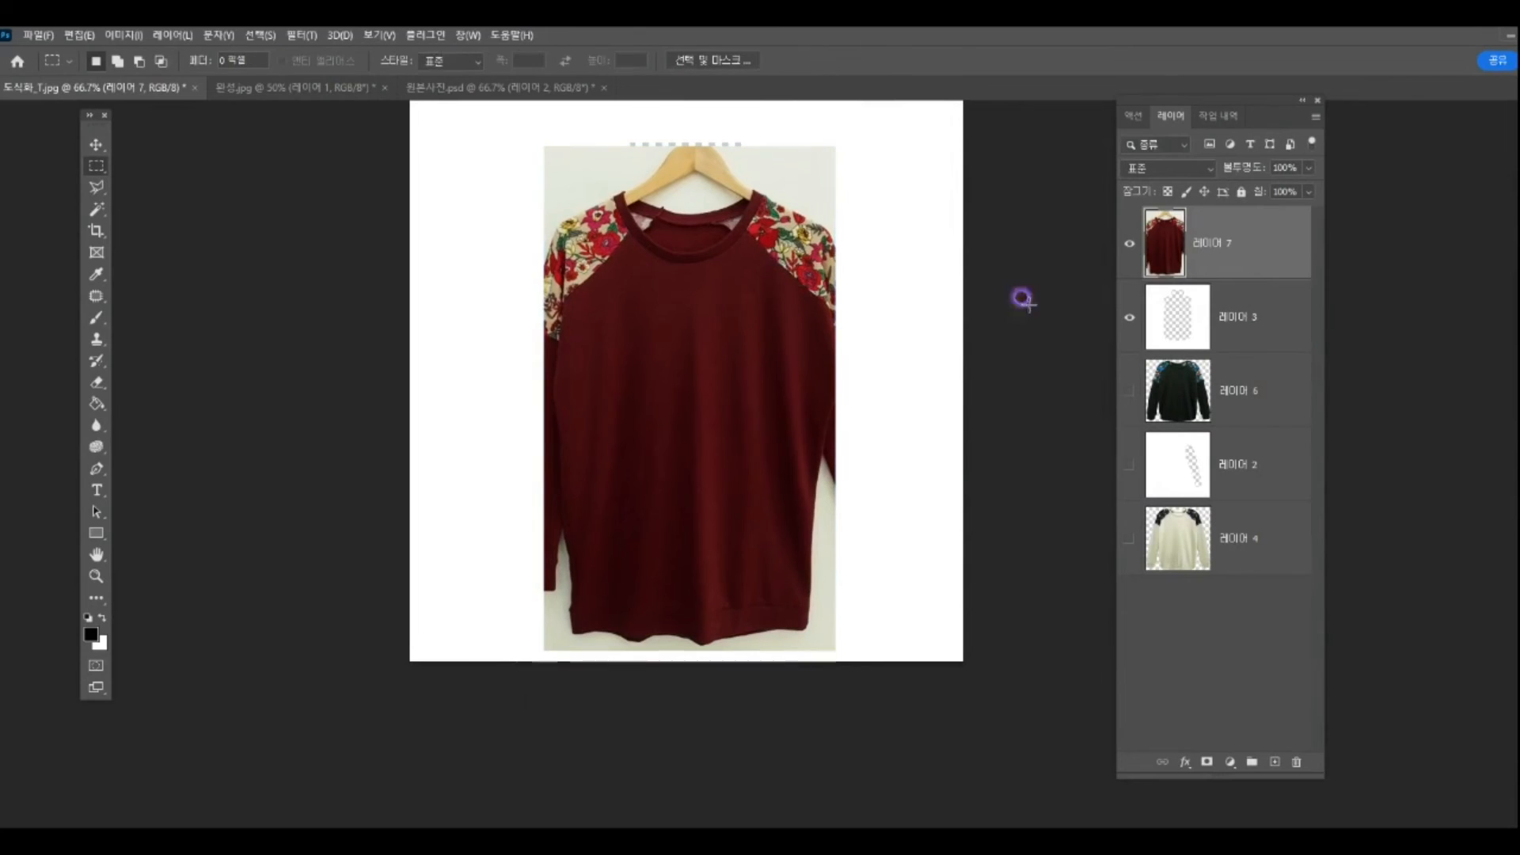
pyautogui.moveTo(1237, 252); pyautogui.dragTo(1247, 342)
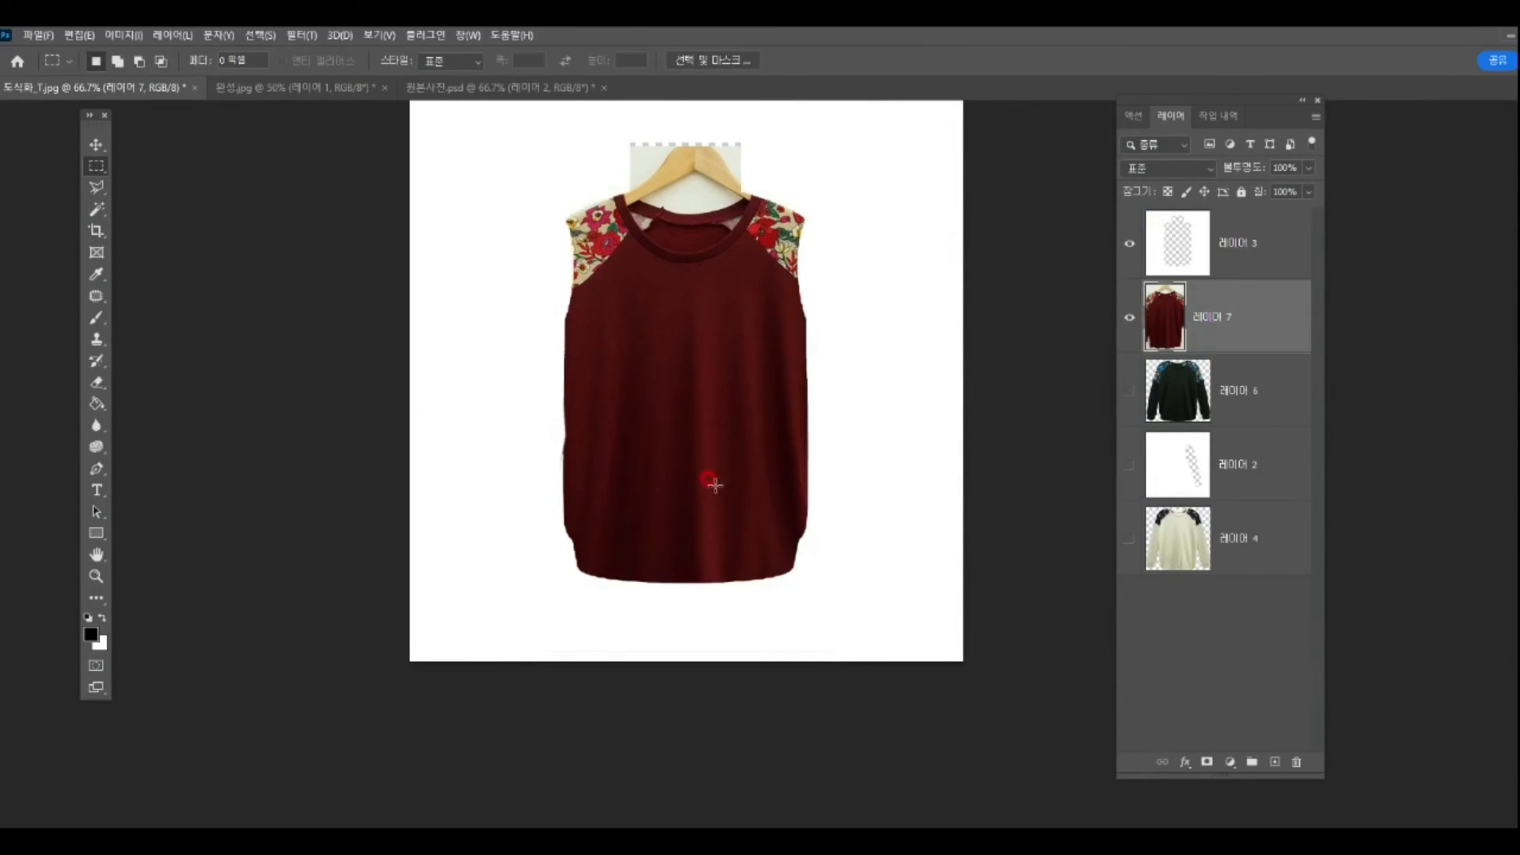
# Step: Warp the dark red body 레이어 7 to fill the body cut-out, then trim it to that shape and hide 레이어 3
pyautogui.hotkey('ctrl', 't')
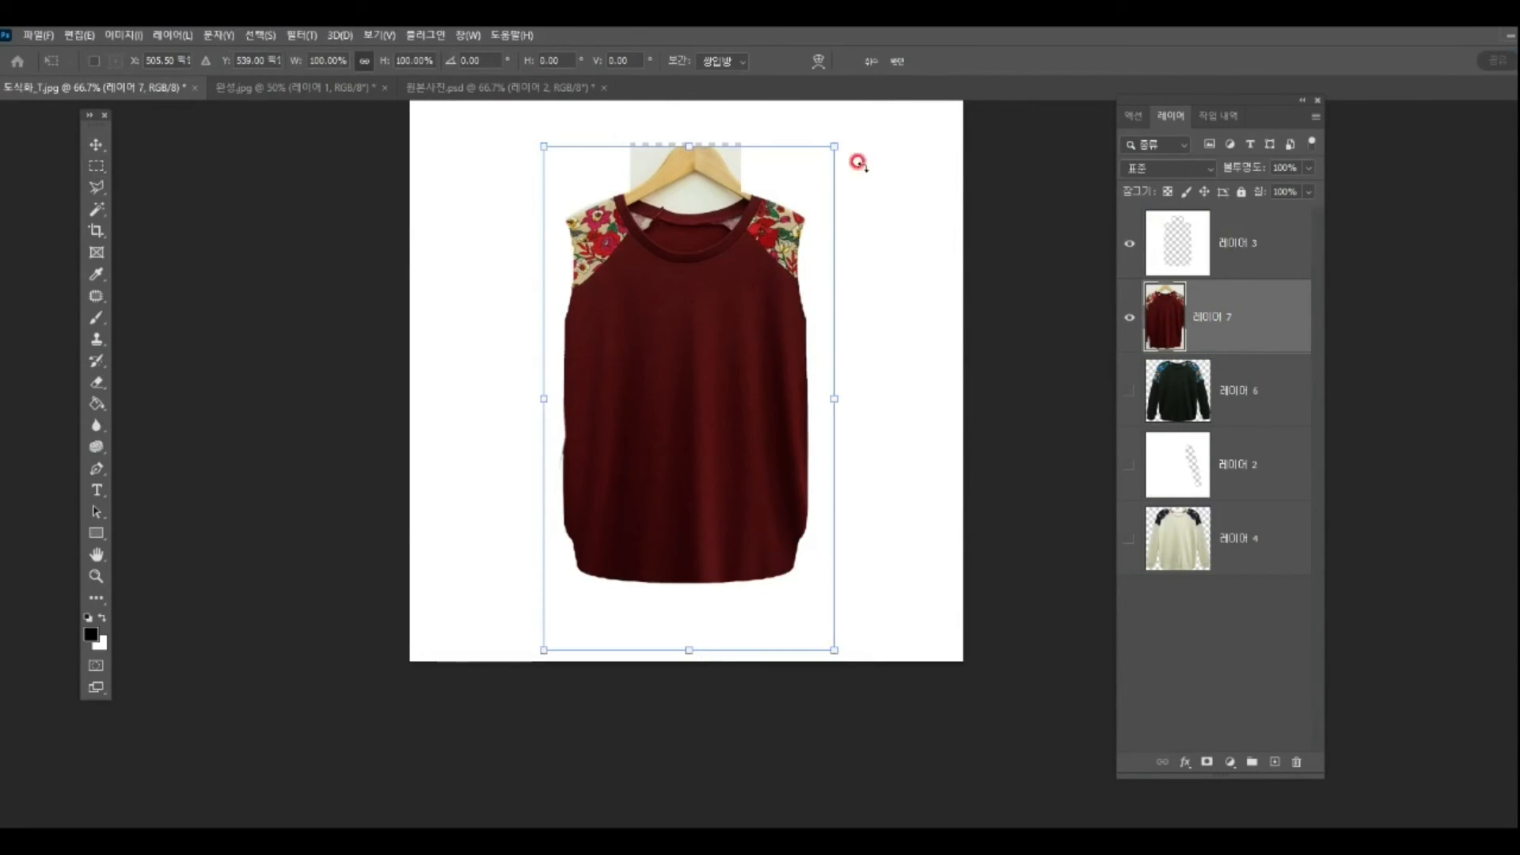
pyautogui.click(819, 61)
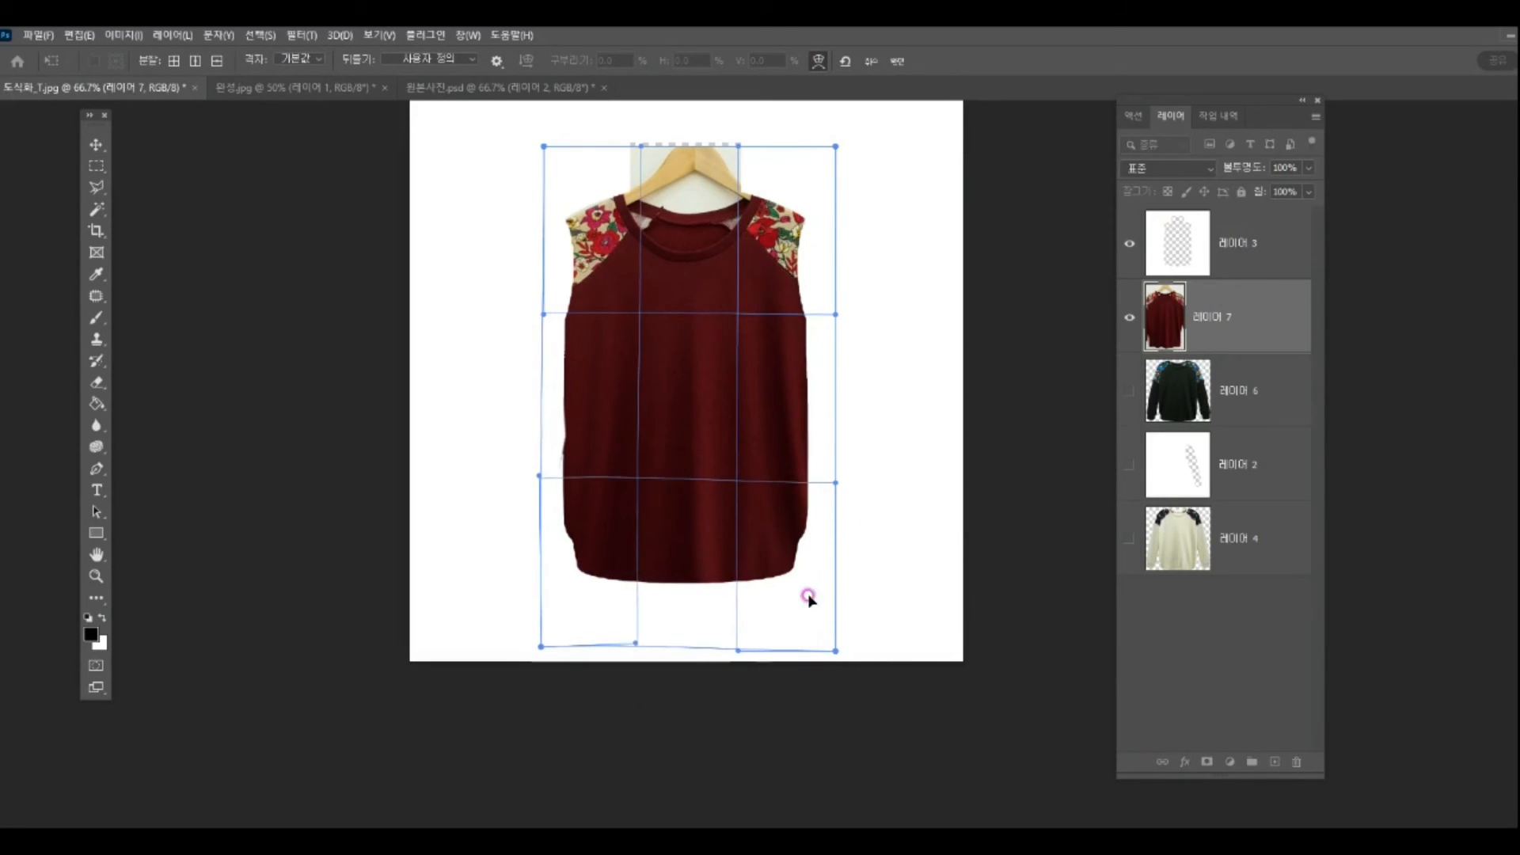
pyautogui.moveTo(807, 595); pyautogui.dragTo(812, 588)
pyautogui.moveTo(611, 226); pyautogui.dragTo(608, 217)
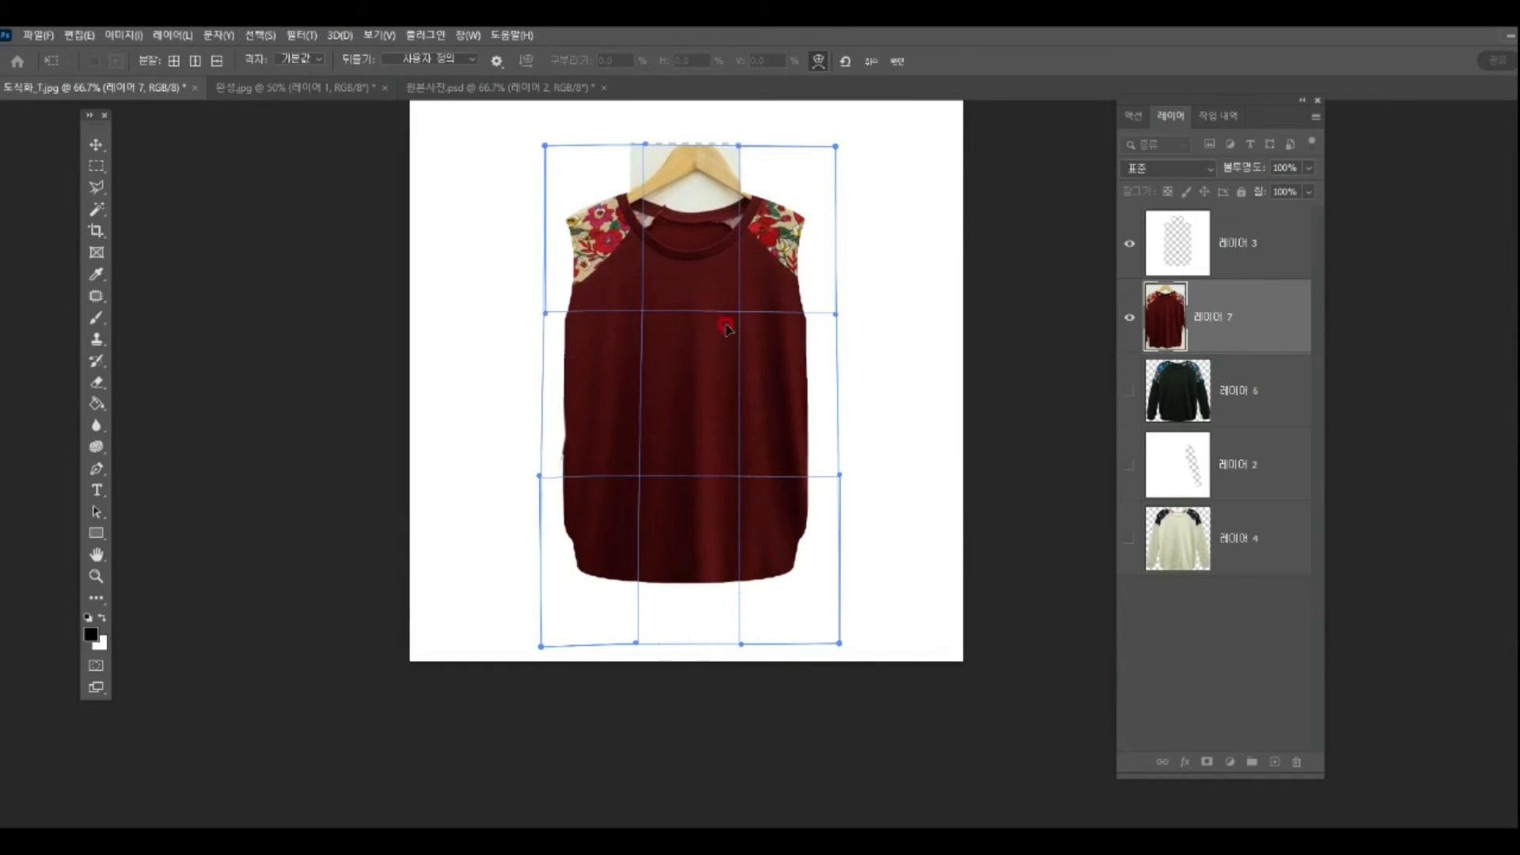
pyautogui.moveTo(756, 257); pyautogui.dragTo(754, 253)
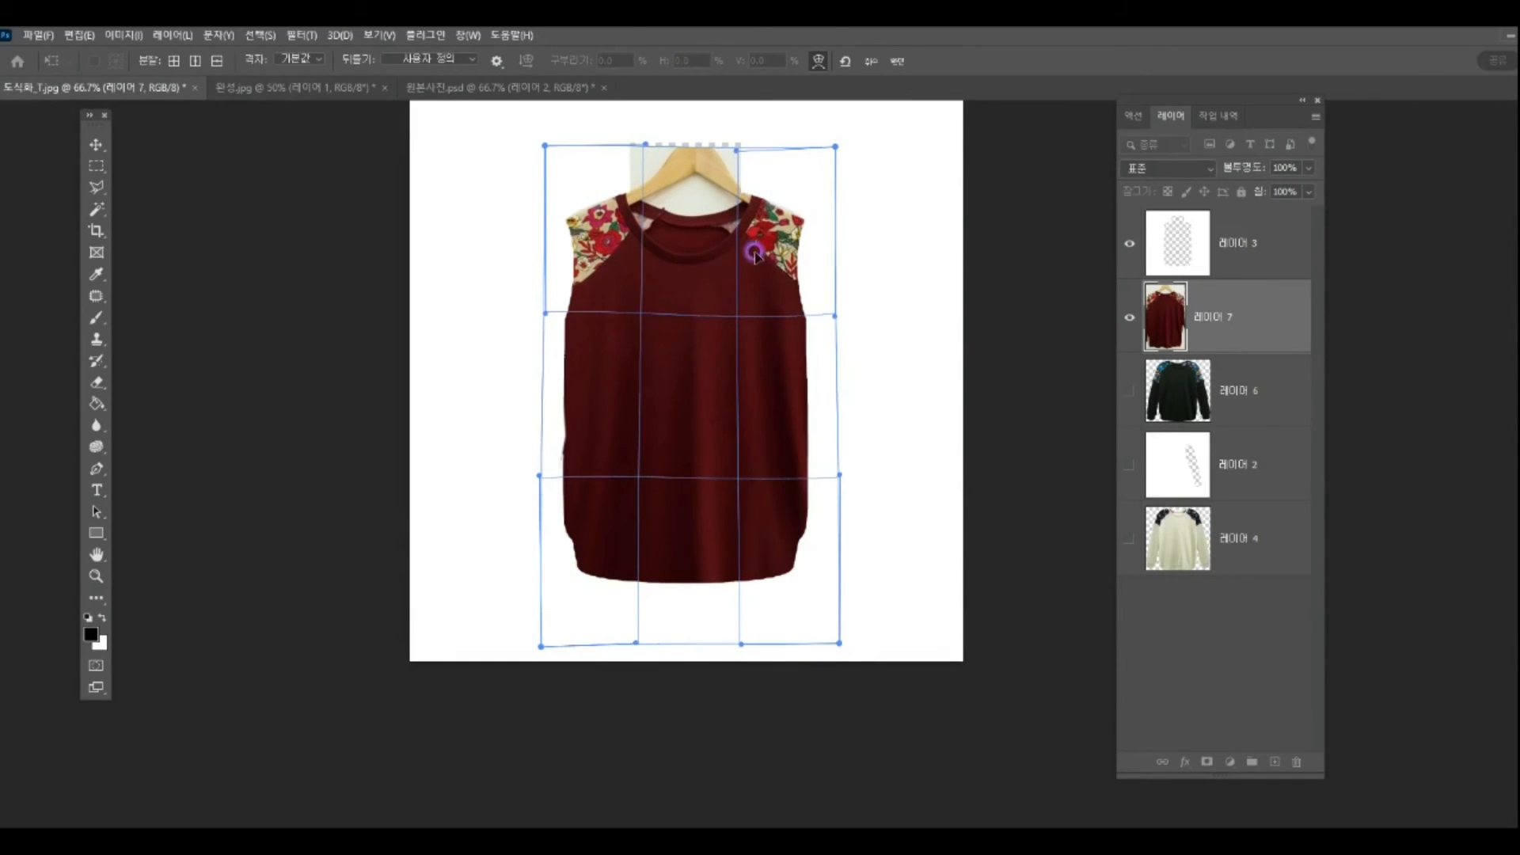
pyautogui.press('Return')
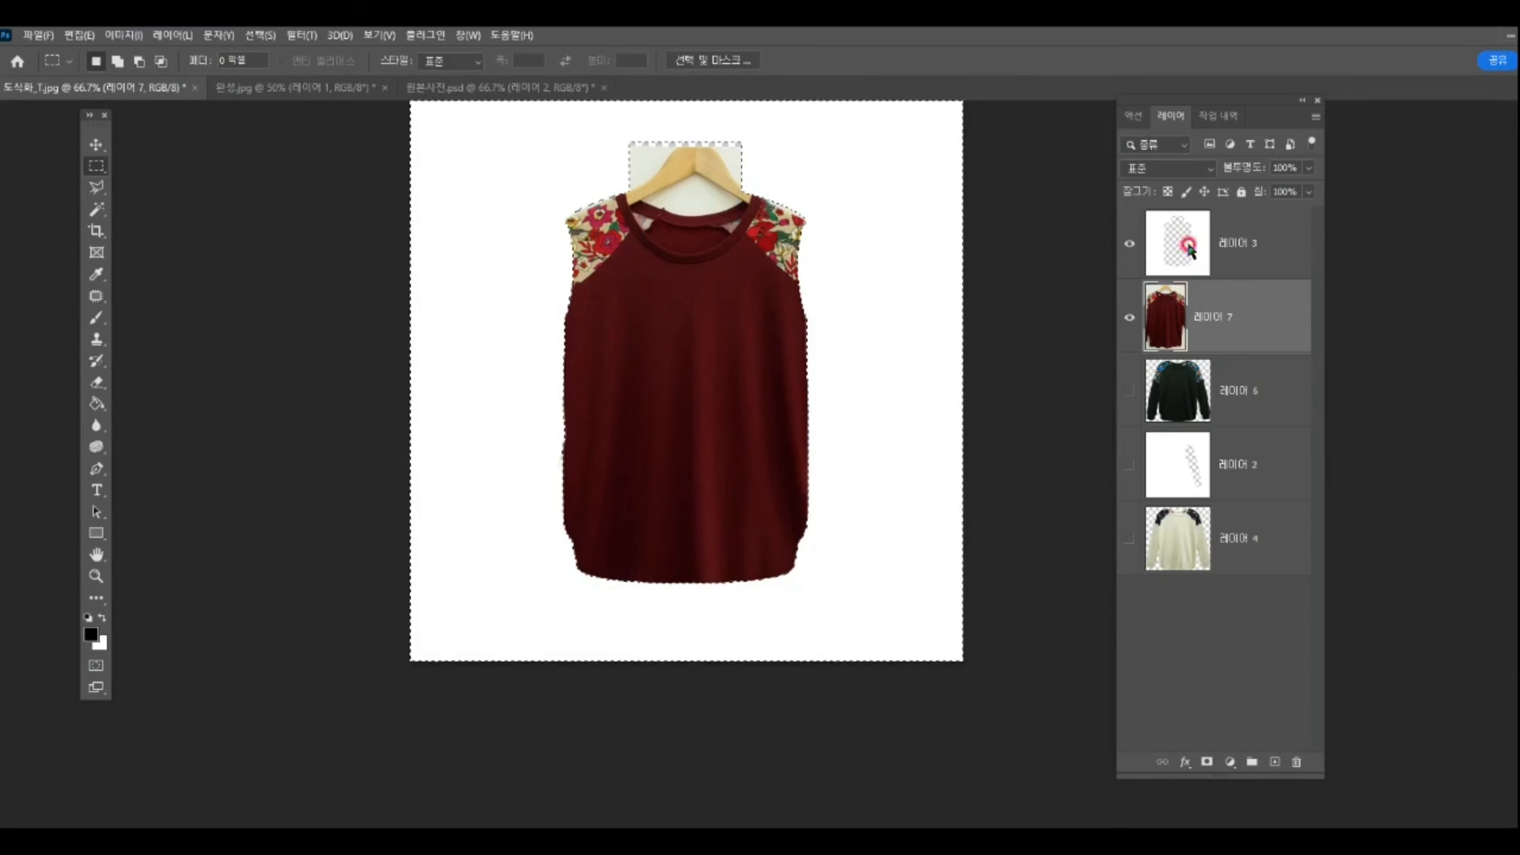
pyautogui.click(1130, 243)
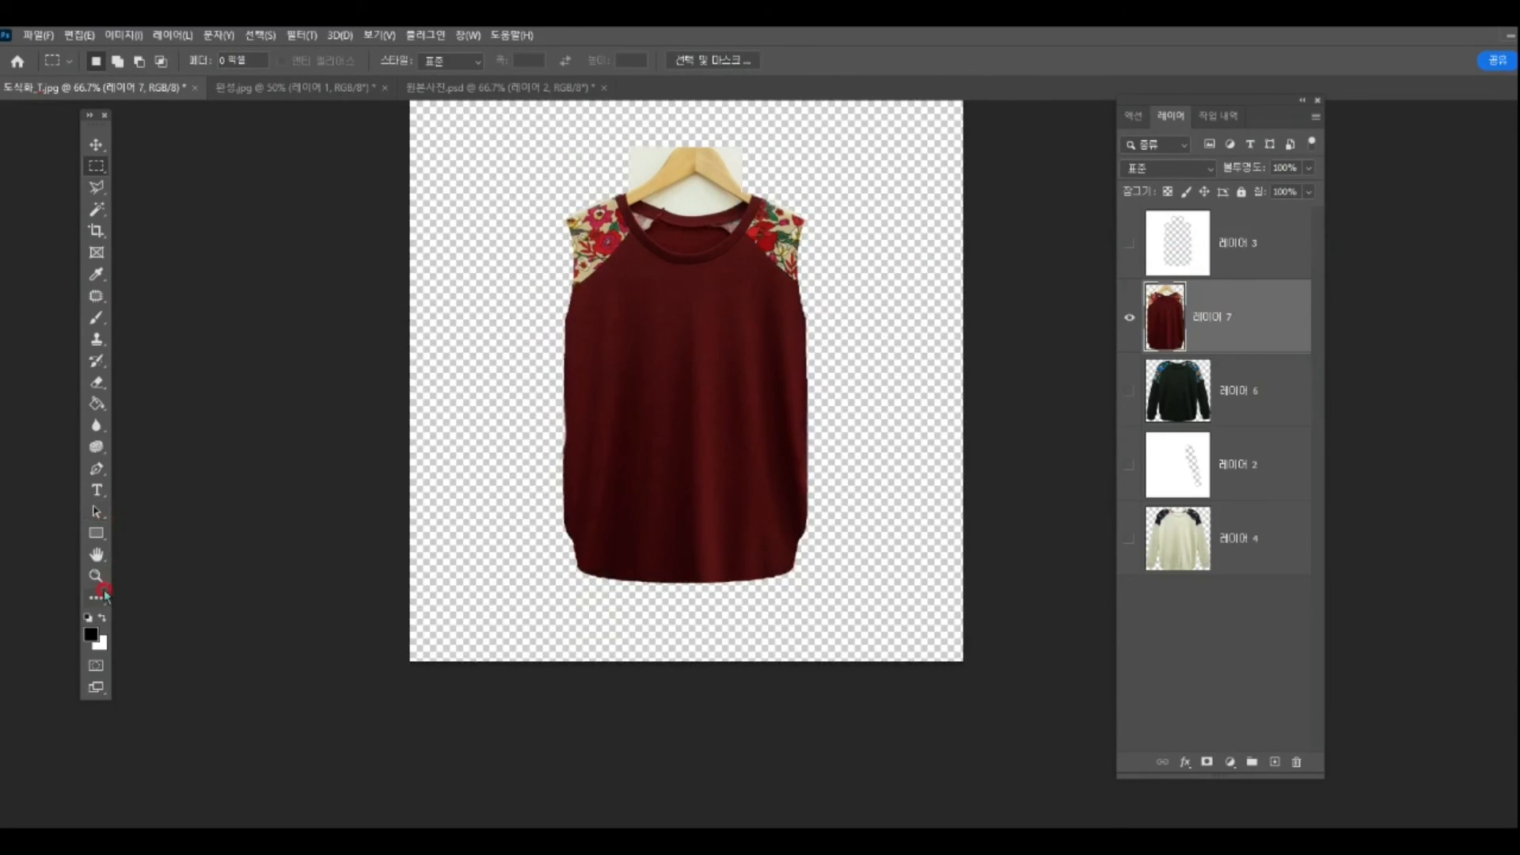
# Step: Cut the hanger and background above the dark red body's back neckline out of 레이어 7 with a polygonal lasso selection
pyautogui.click(97, 577)
pyautogui.click(638, 233)
pyautogui.click(638, 229)
pyautogui.moveTo(582, 165)
pyautogui.mouseDown()
pyautogui.moveTo(393, 292)
pyautogui.moveTo(440, 327)
pyautogui.mouseUp()
pyautogui.click(96, 187)
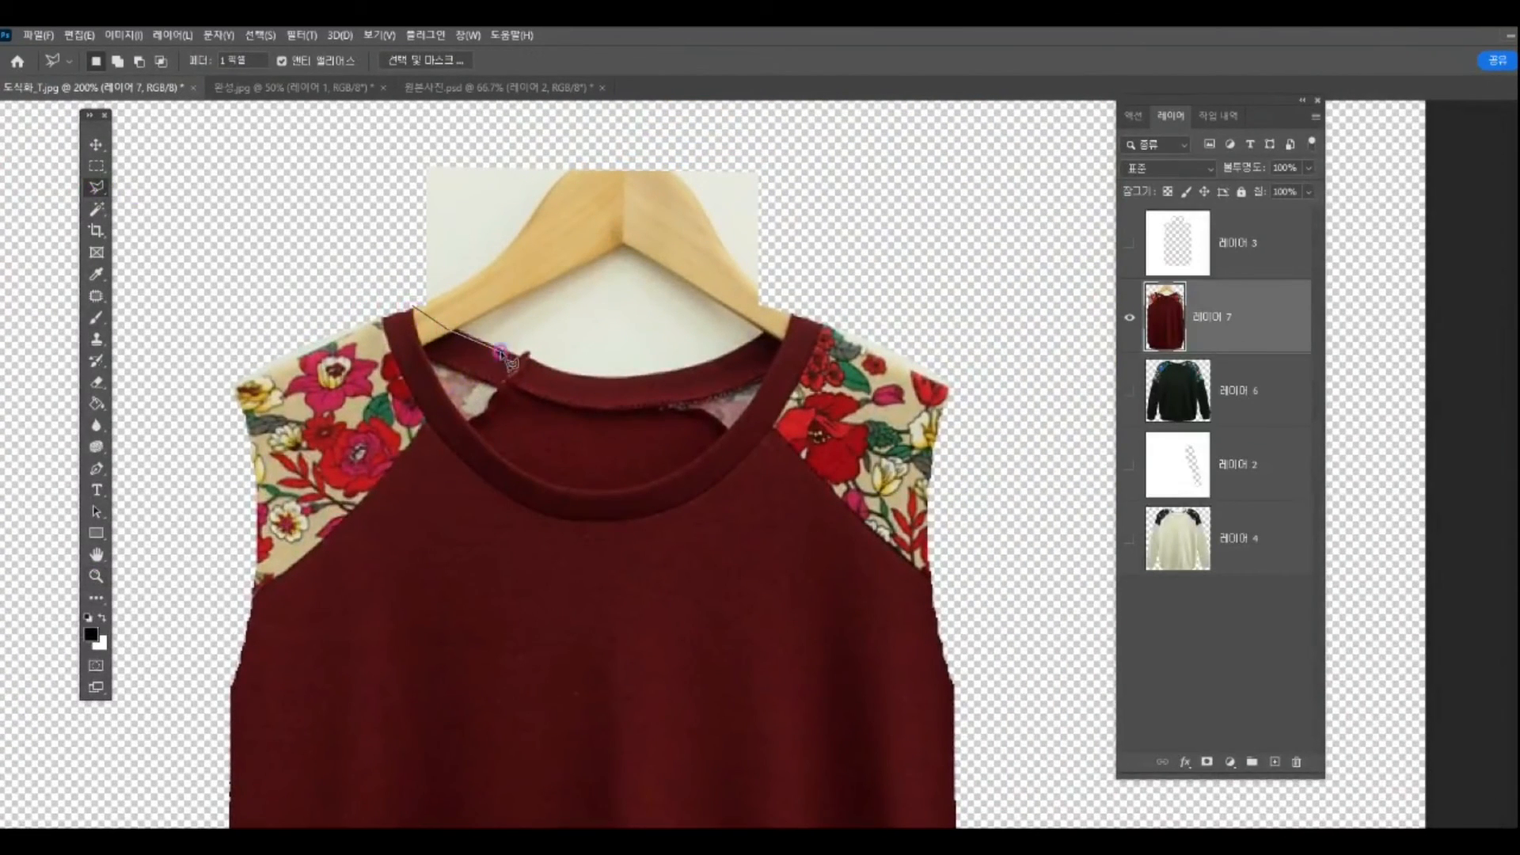
pyautogui.click(566, 372)
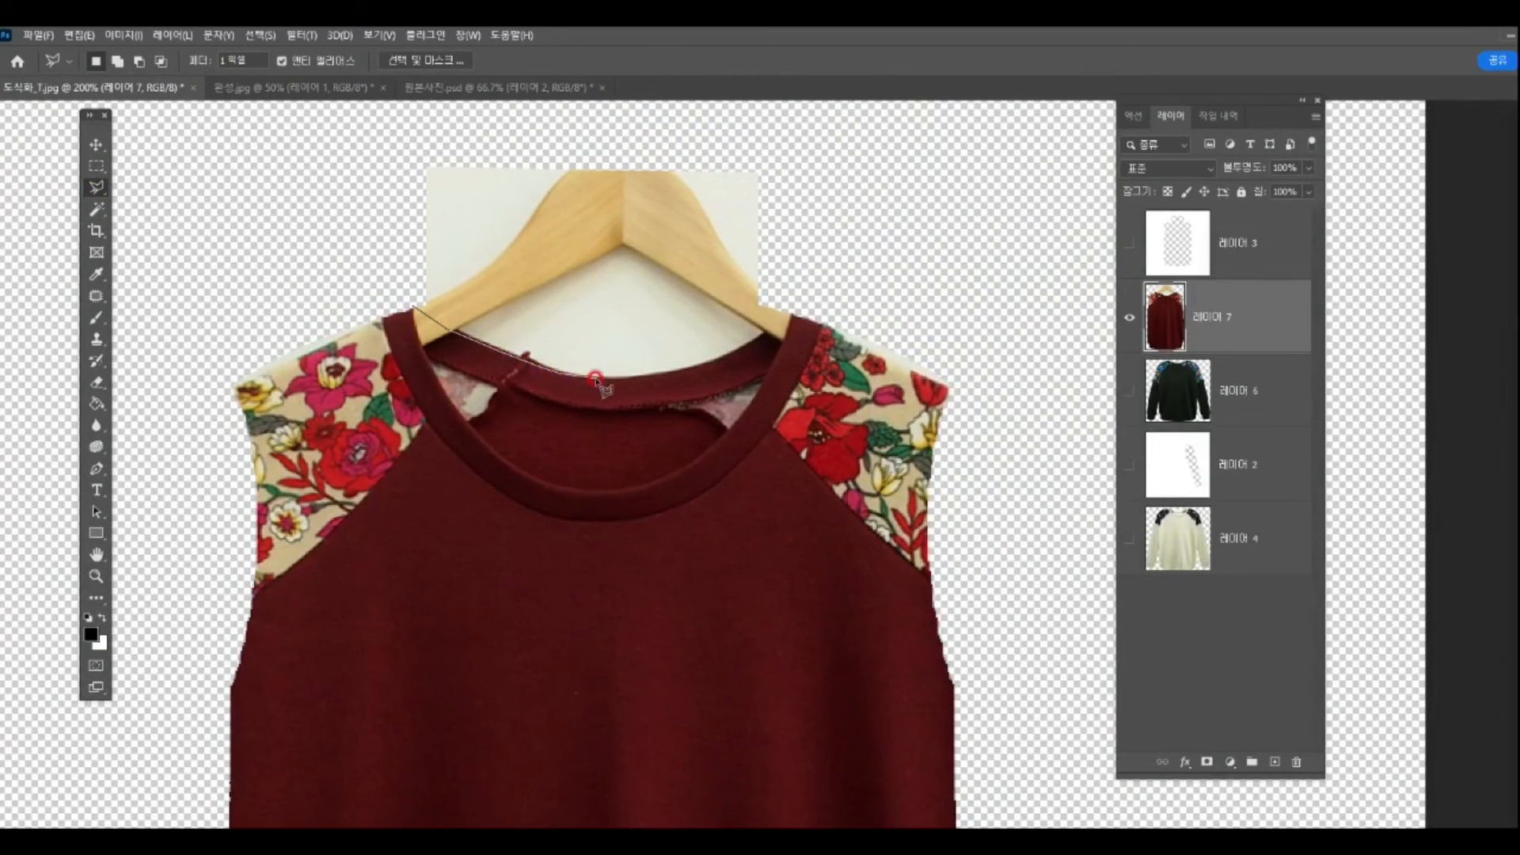
pyautogui.click(651, 375)
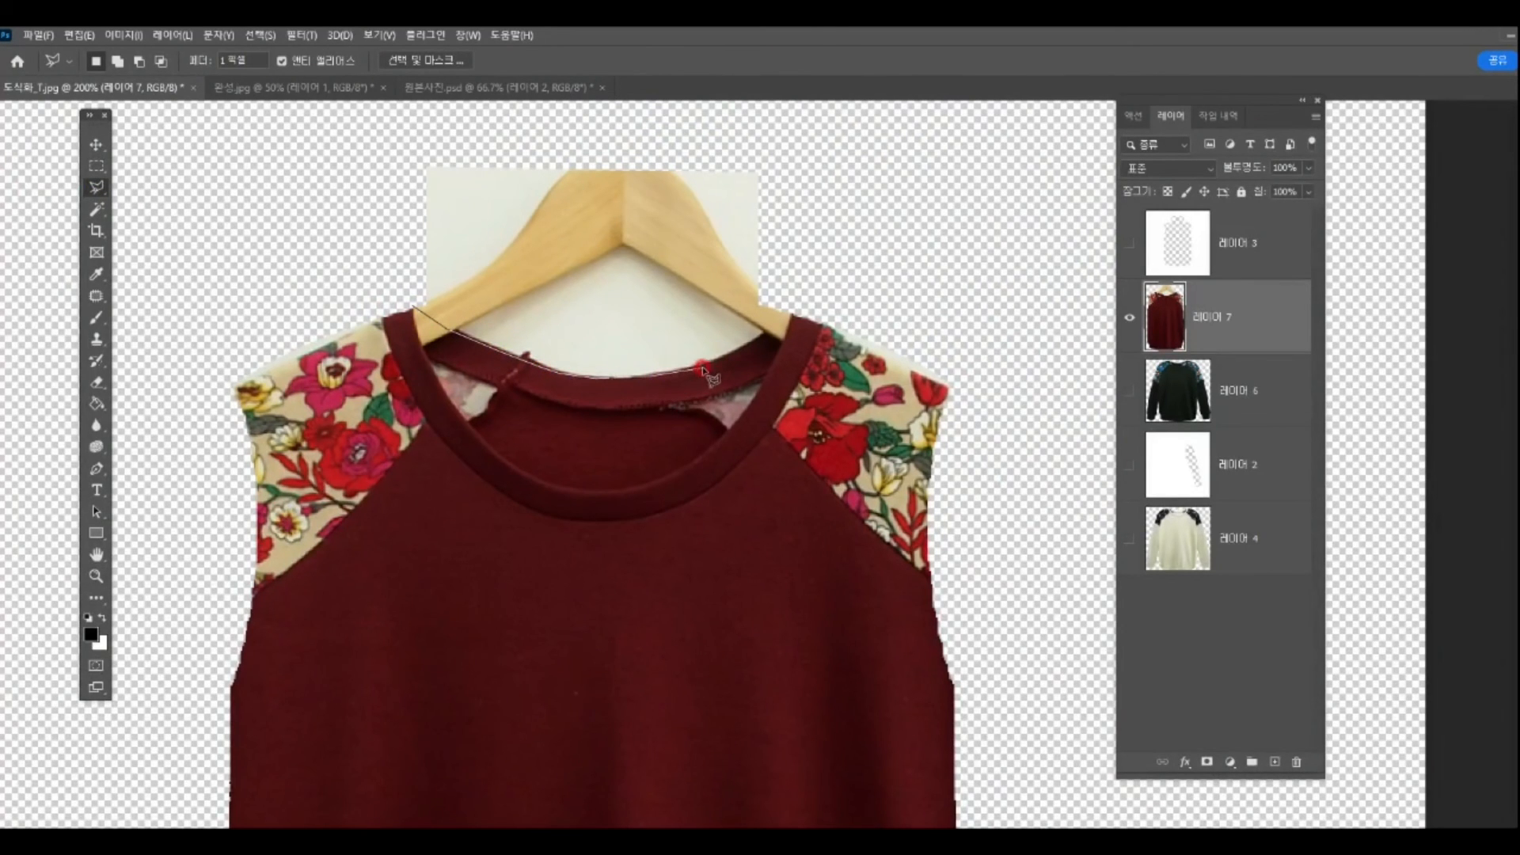
pyautogui.click(747, 347)
pyautogui.click(794, 315)
pyautogui.click(802, 310)
pyautogui.click(825, 152)
pyautogui.click(589, 85)
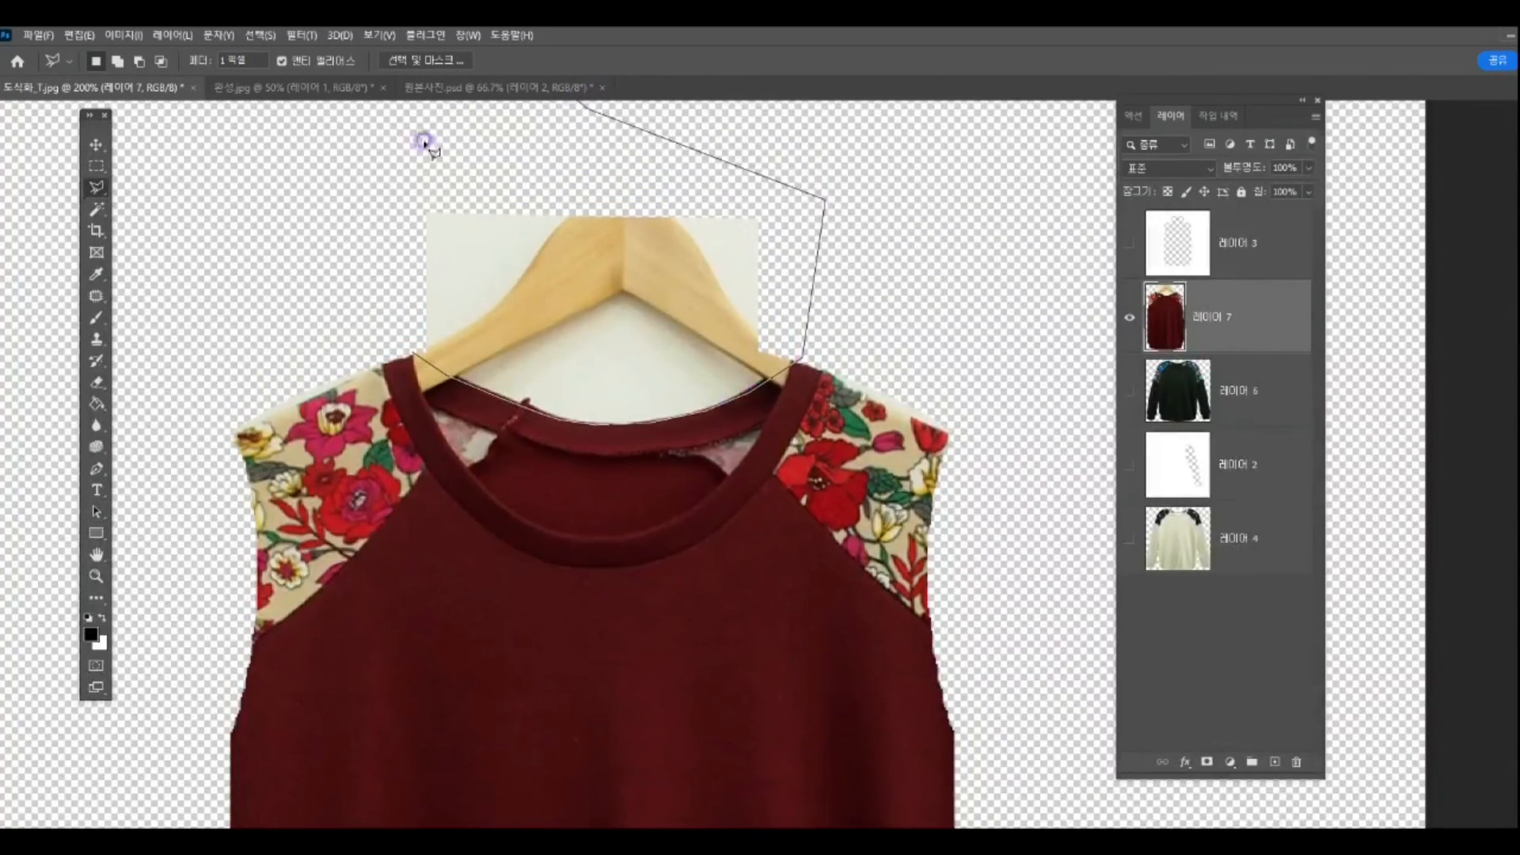
pyautogui.click(365, 152)
pyautogui.doubleClick(360, 251)
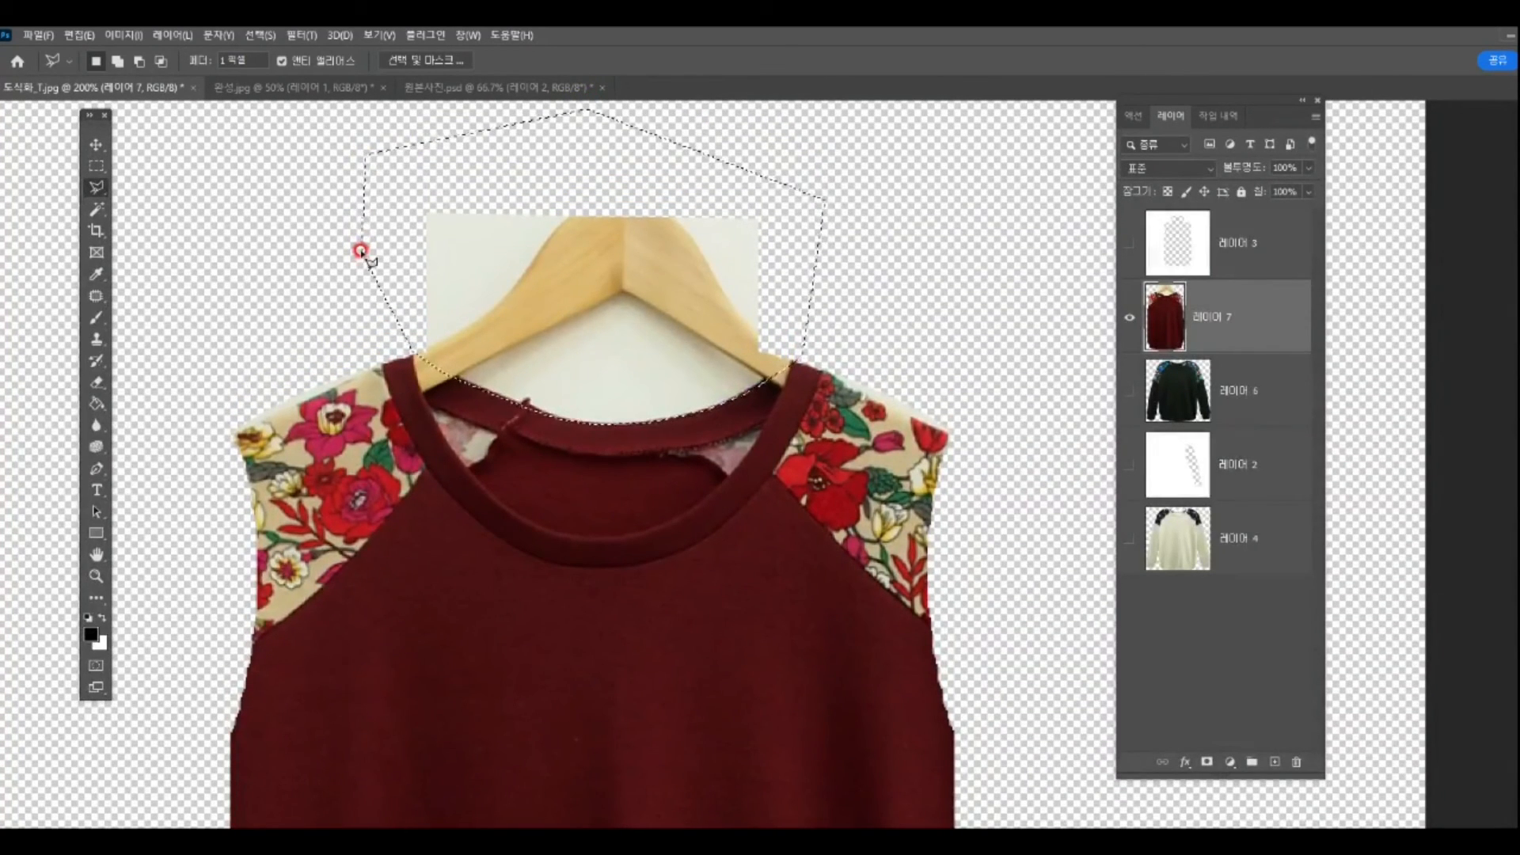
pyautogui.press('Delete')
pyautogui.hotkey('ctrl', 'd')
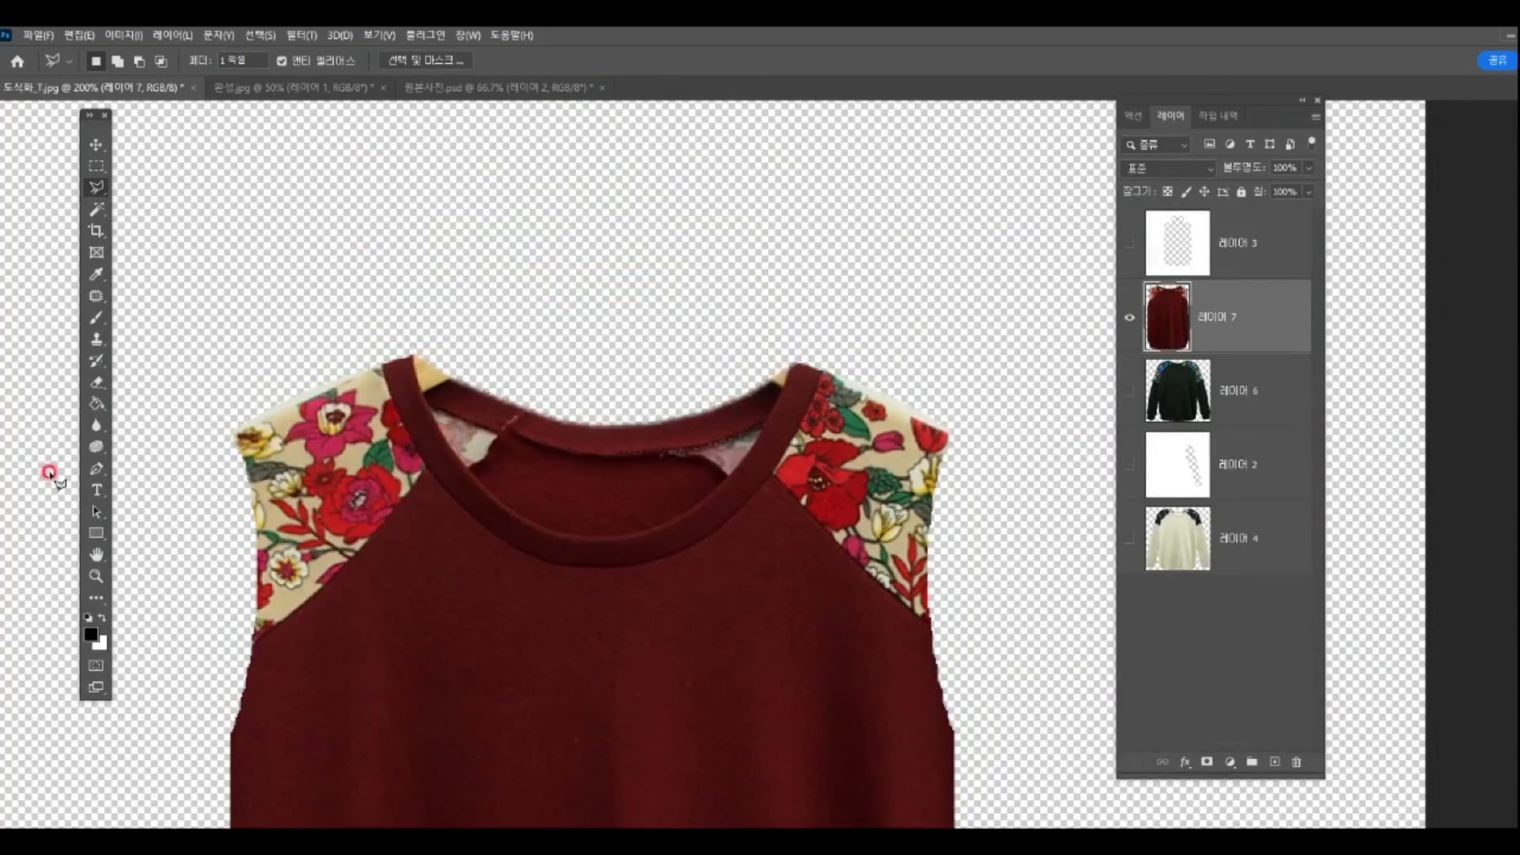
# Step: Hide the dark red body 레이어 7 and show the sleeve template 레이어 2
pyautogui.click(96, 575)
pyautogui.keyDown('alt'); pyautogui.click(628, 612); pyautogui.keyUp('alt')
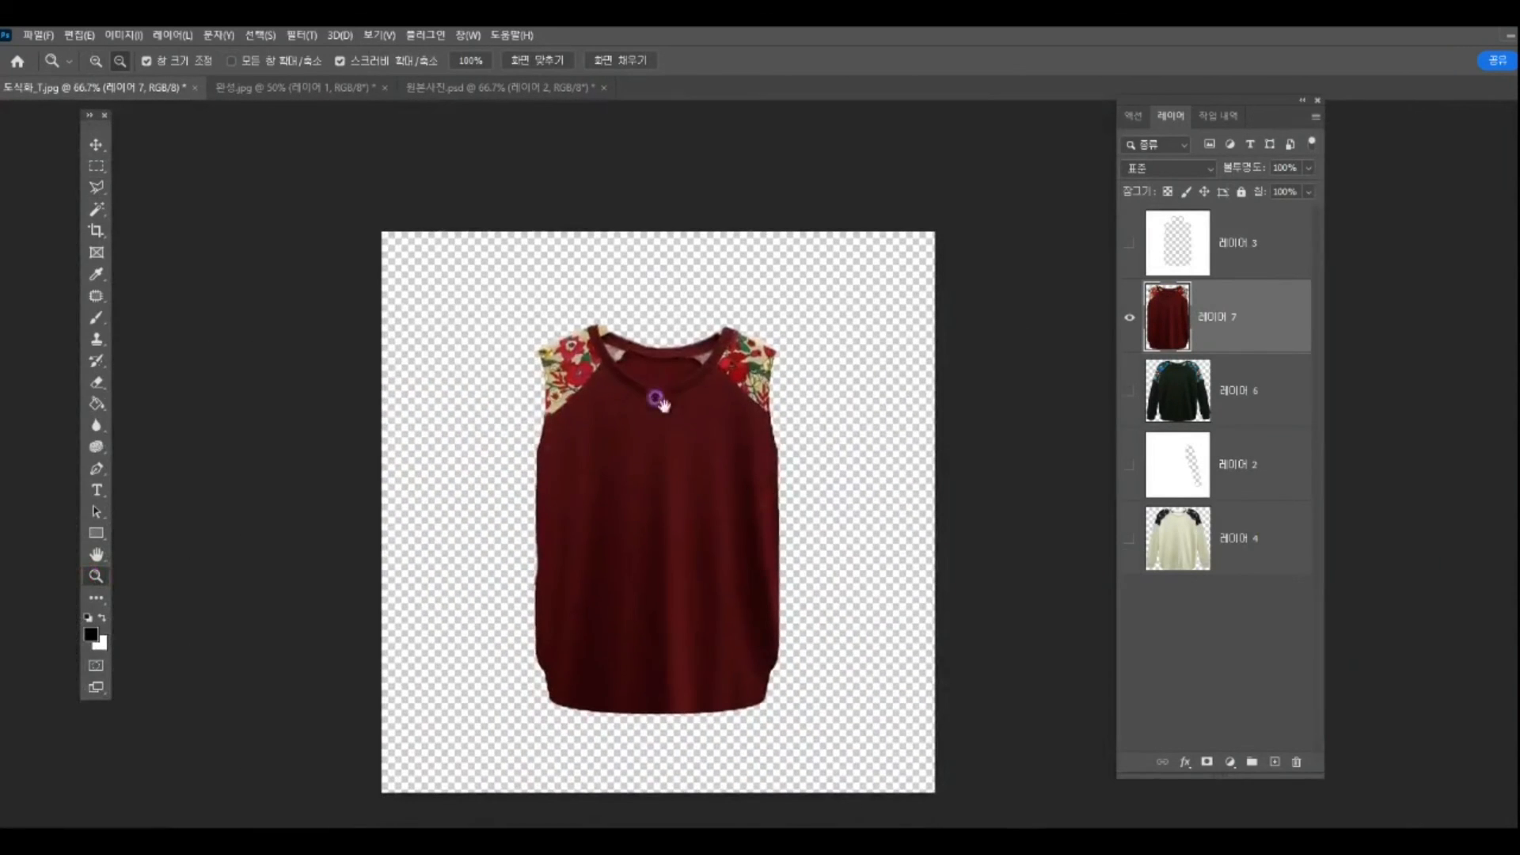
pyautogui.click(1130, 320)
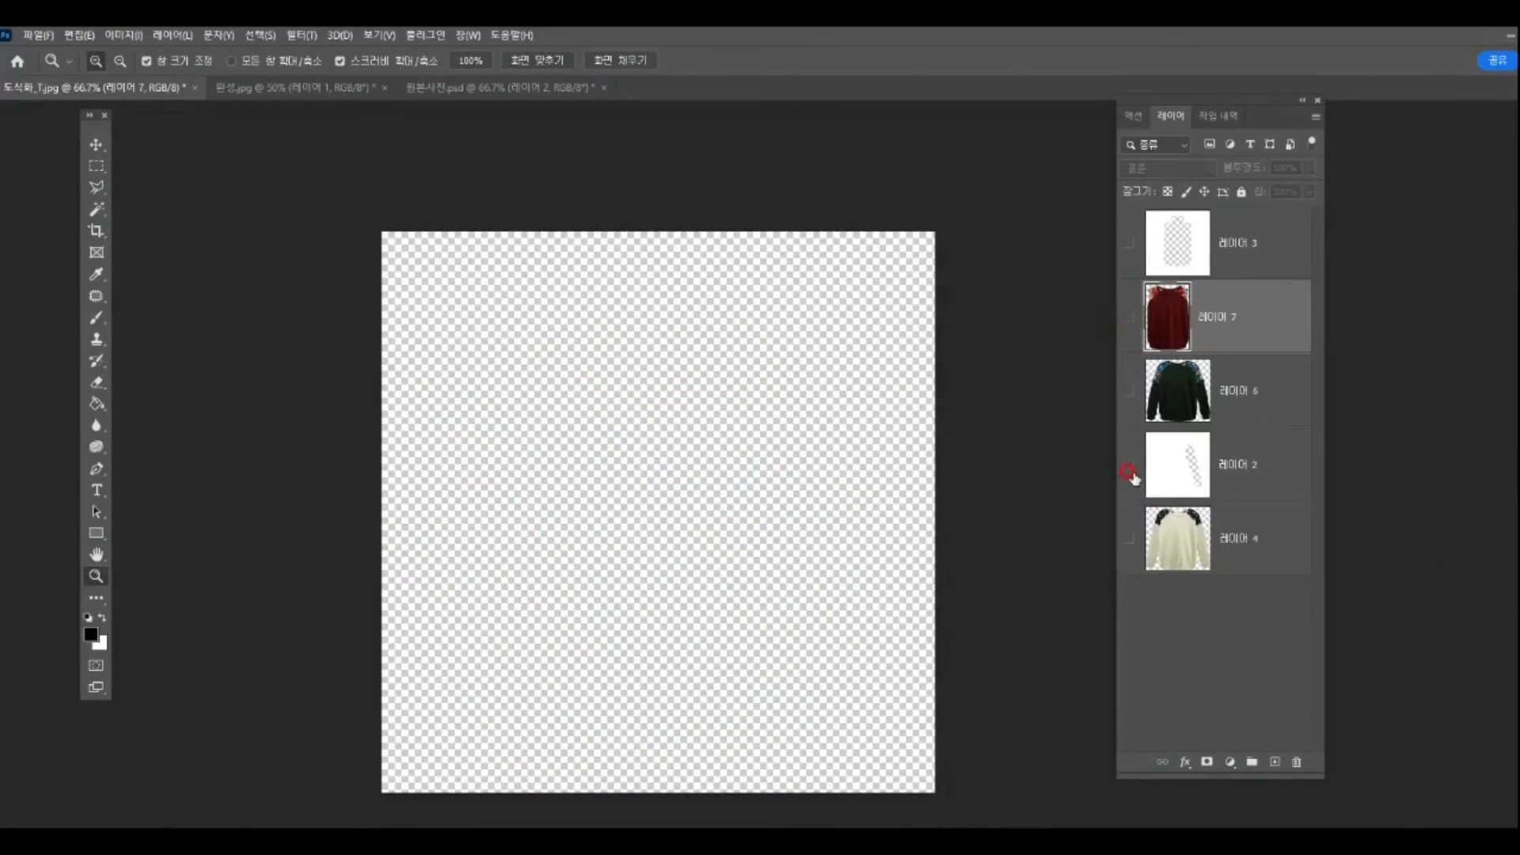
pyautogui.click(1130, 467)
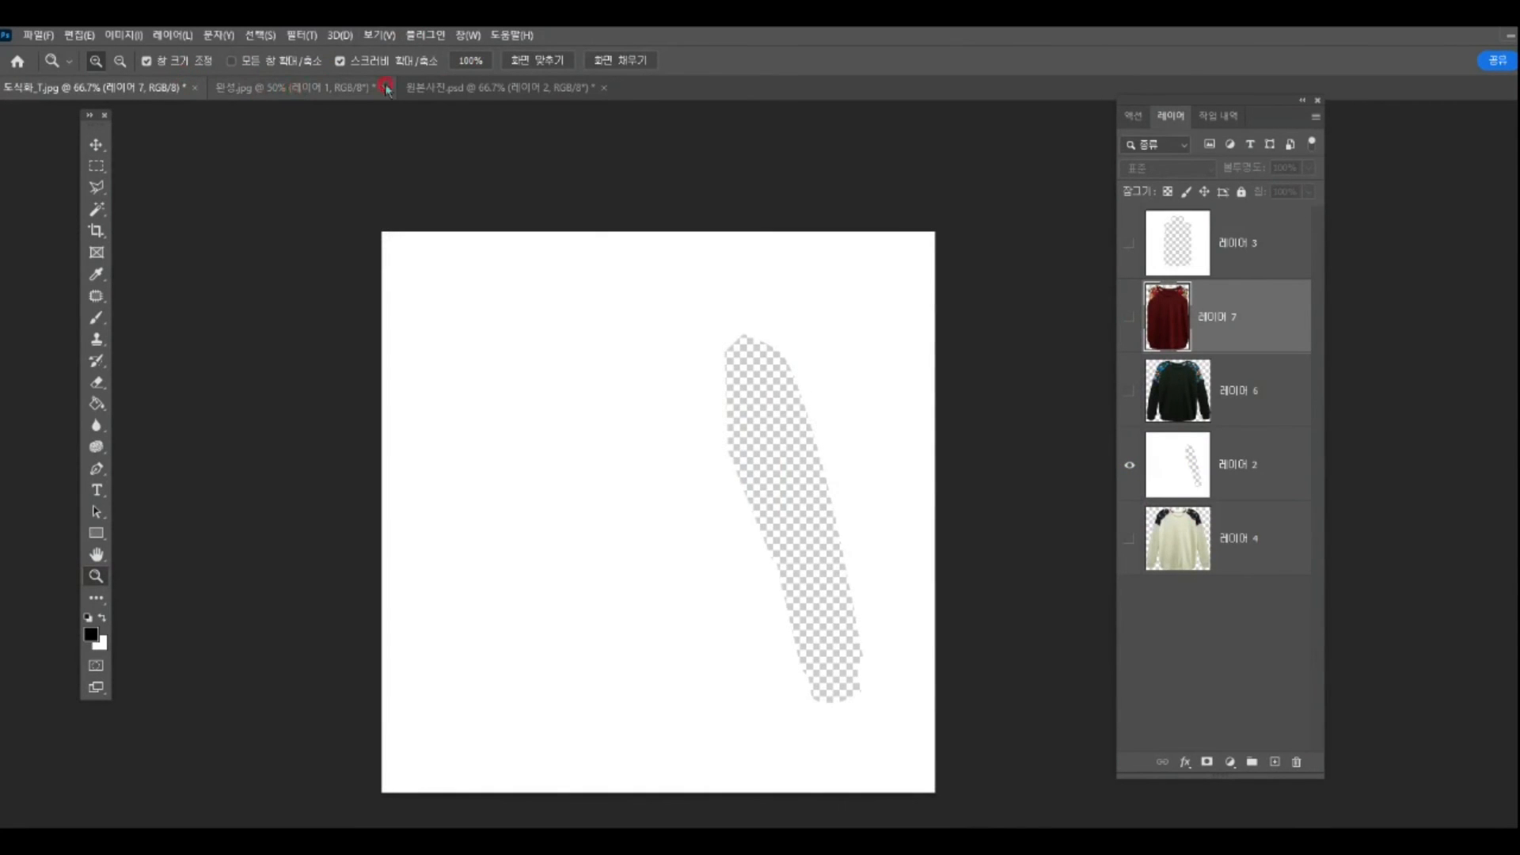
# Step: Outline the dark red sweatshirt's right-hand sleeve in 원본사진.psd with a polygonal lasso, then copy it into 도식화_T.jpg
pyautogui.click(428, 87)
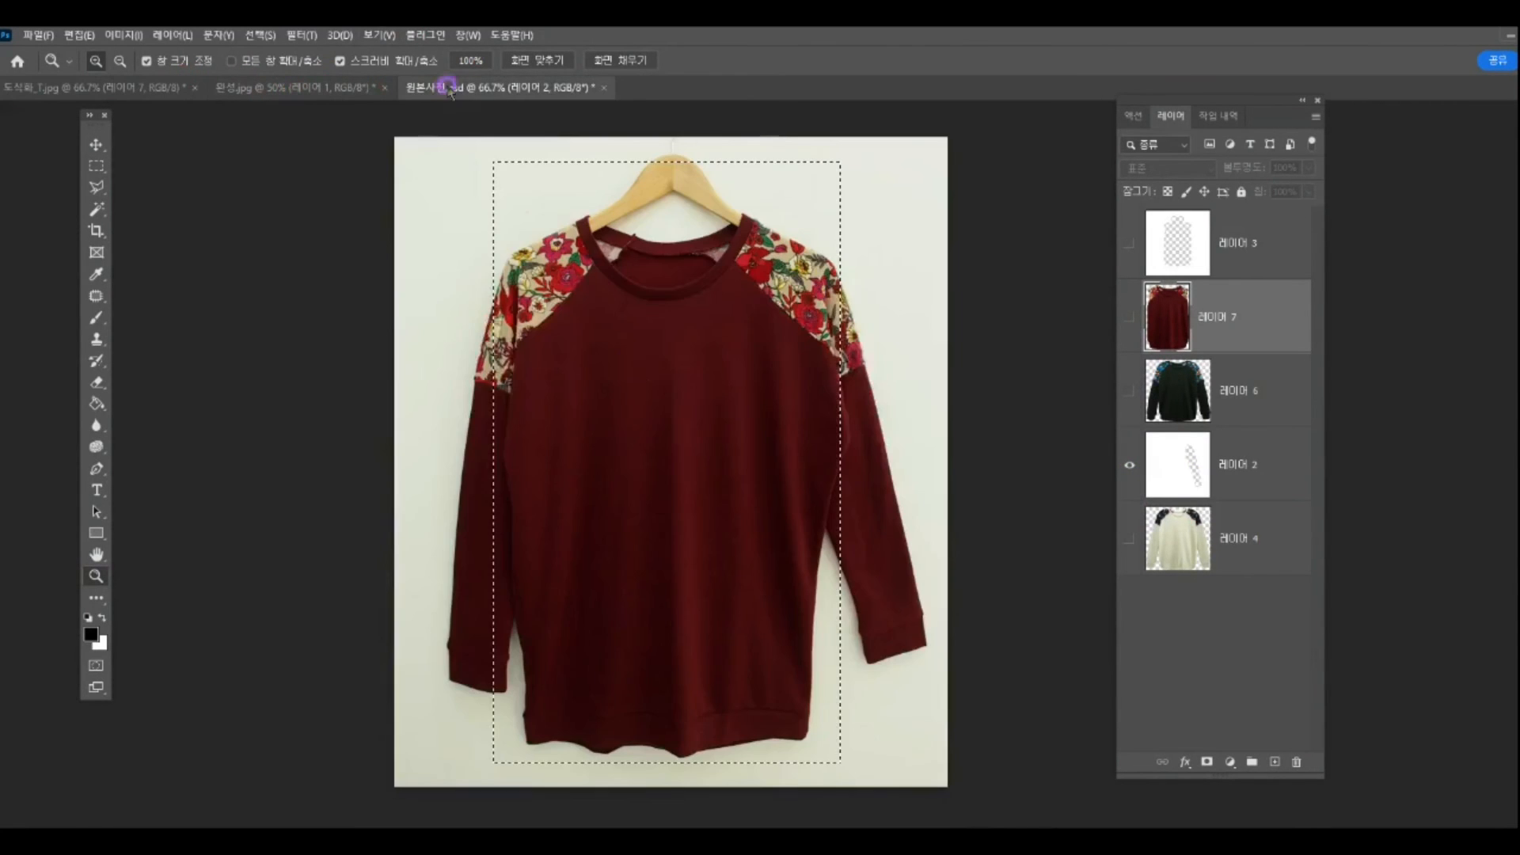
pyautogui.click(97, 188)
pyautogui.click(867, 665)
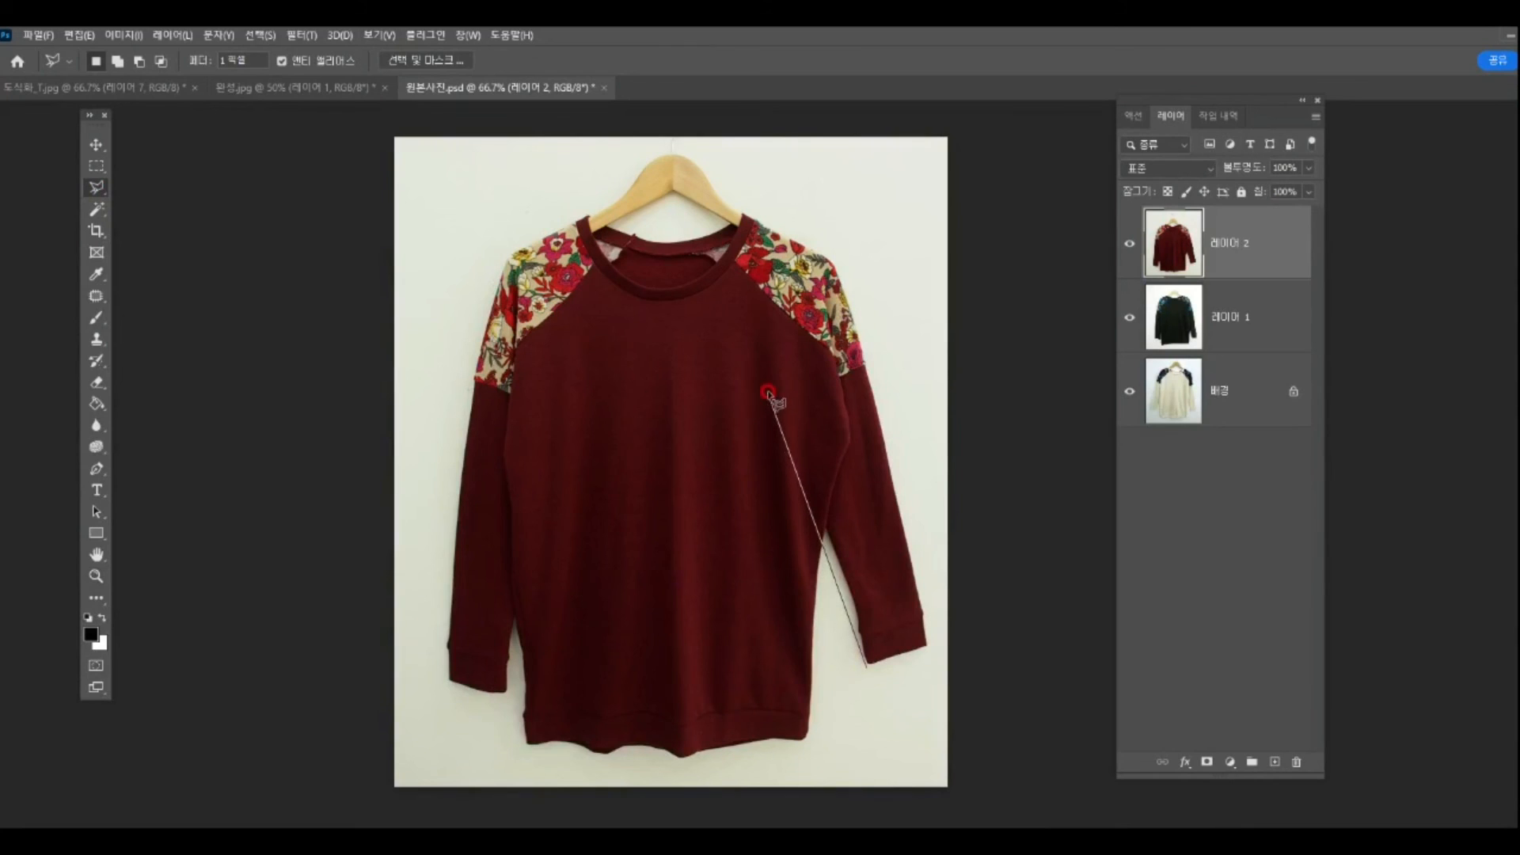
pyautogui.click(735, 231)
pyautogui.click(747, 200)
pyautogui.click(861, 266)
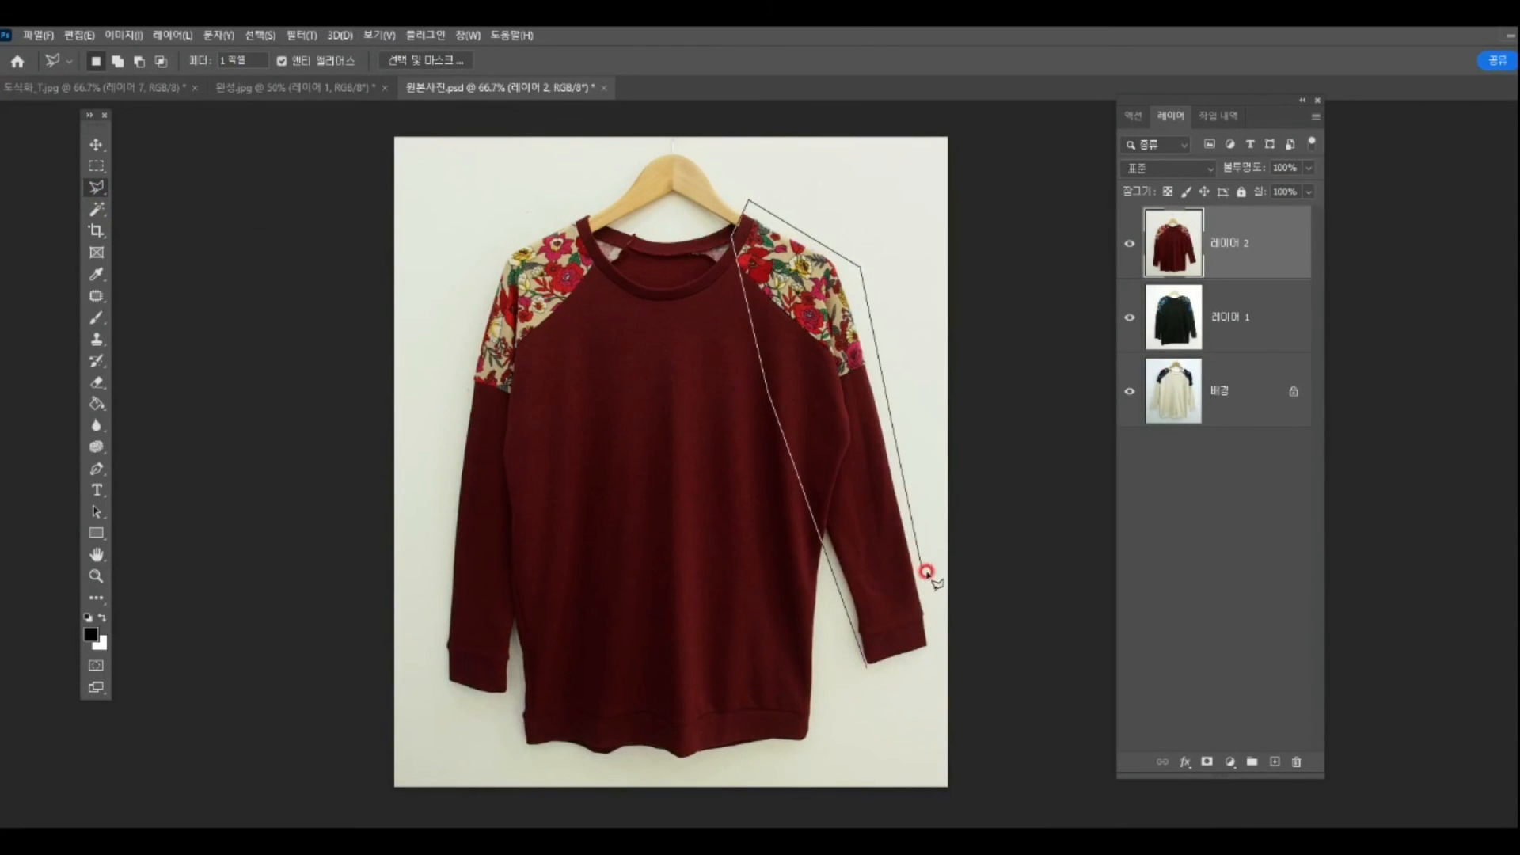
pyautogui.click(938, 651)
pyautogui.click(889, 662)
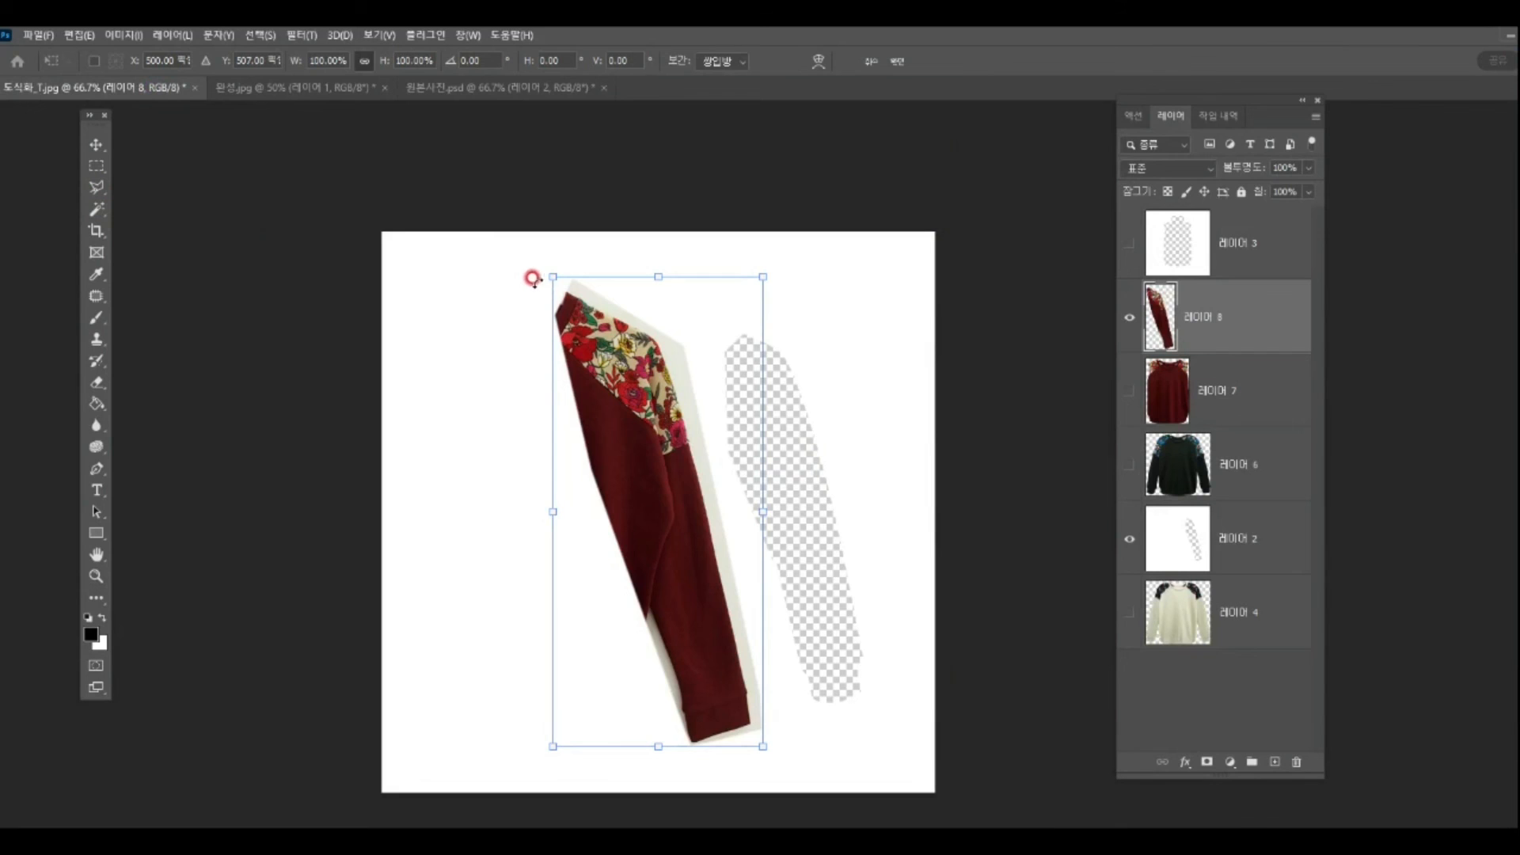
# Step: Scale the dark red sleeve 레이어 8 to about 86%, position it over the sleeve cut-out and place it below template 레이어 2
pyautogui.moveTo(533, 278); pyautogui.dragTo(582, 340)
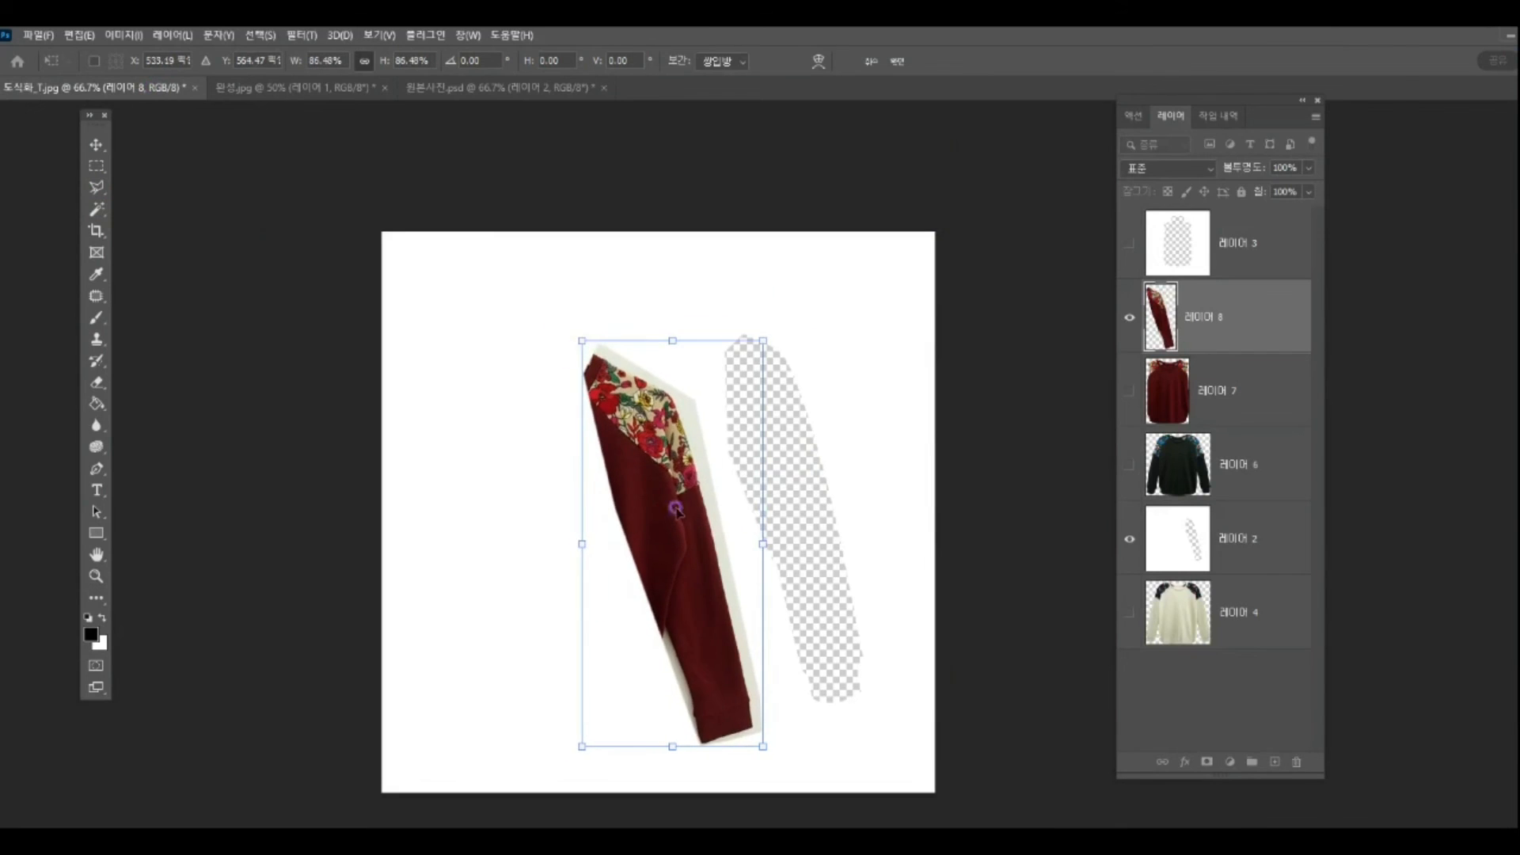
pyautogui.moveTo(676, 509); pyautogui.dragTo(806, 487)
pyautogui.press('Return')
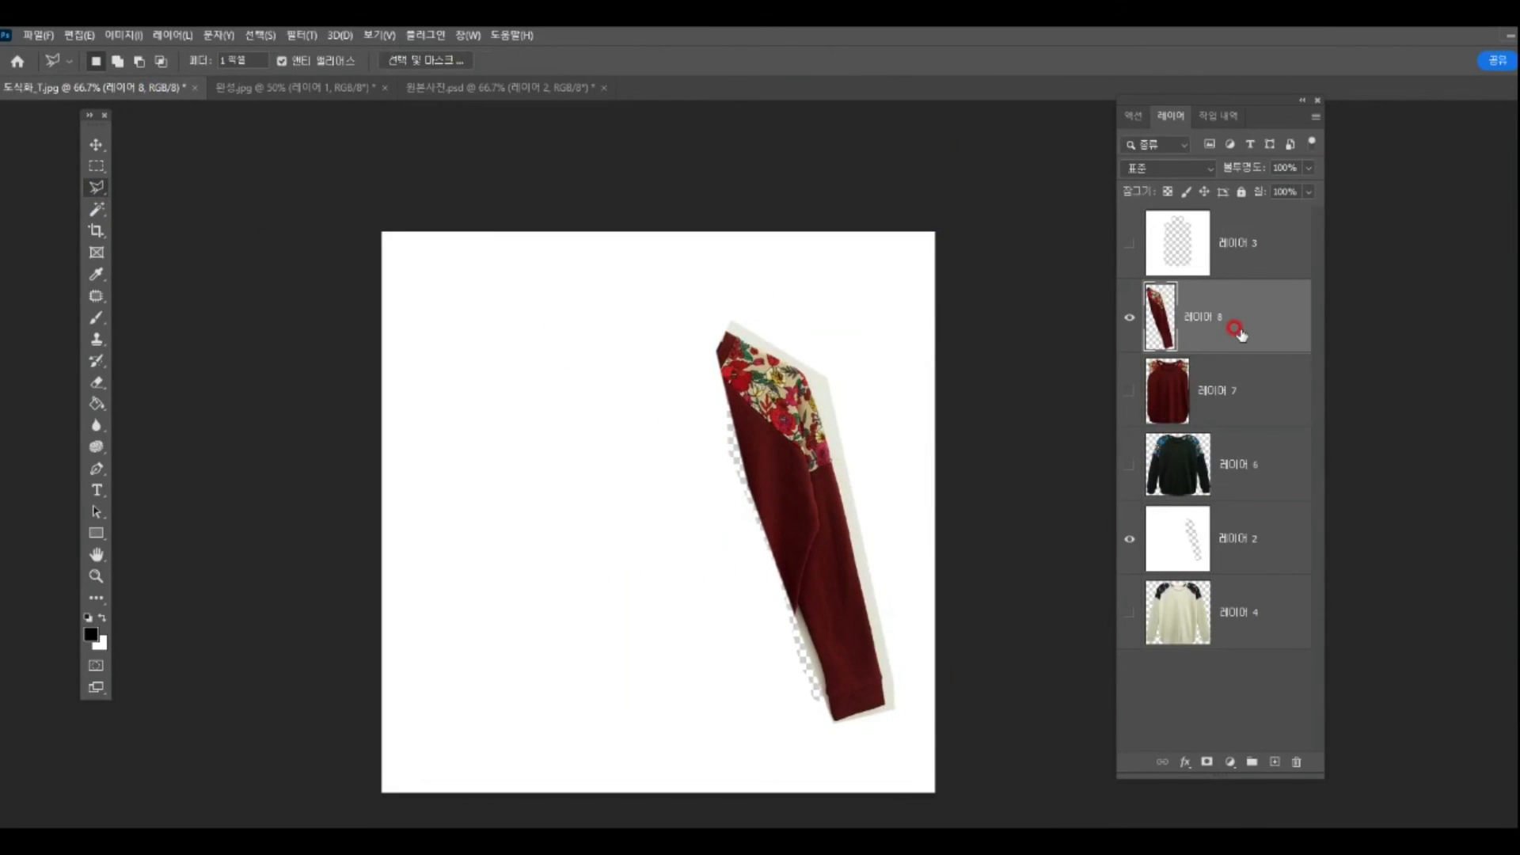
pyautogui.moveTo(1239, 333); pyautogui.dragTo(1219, 566)
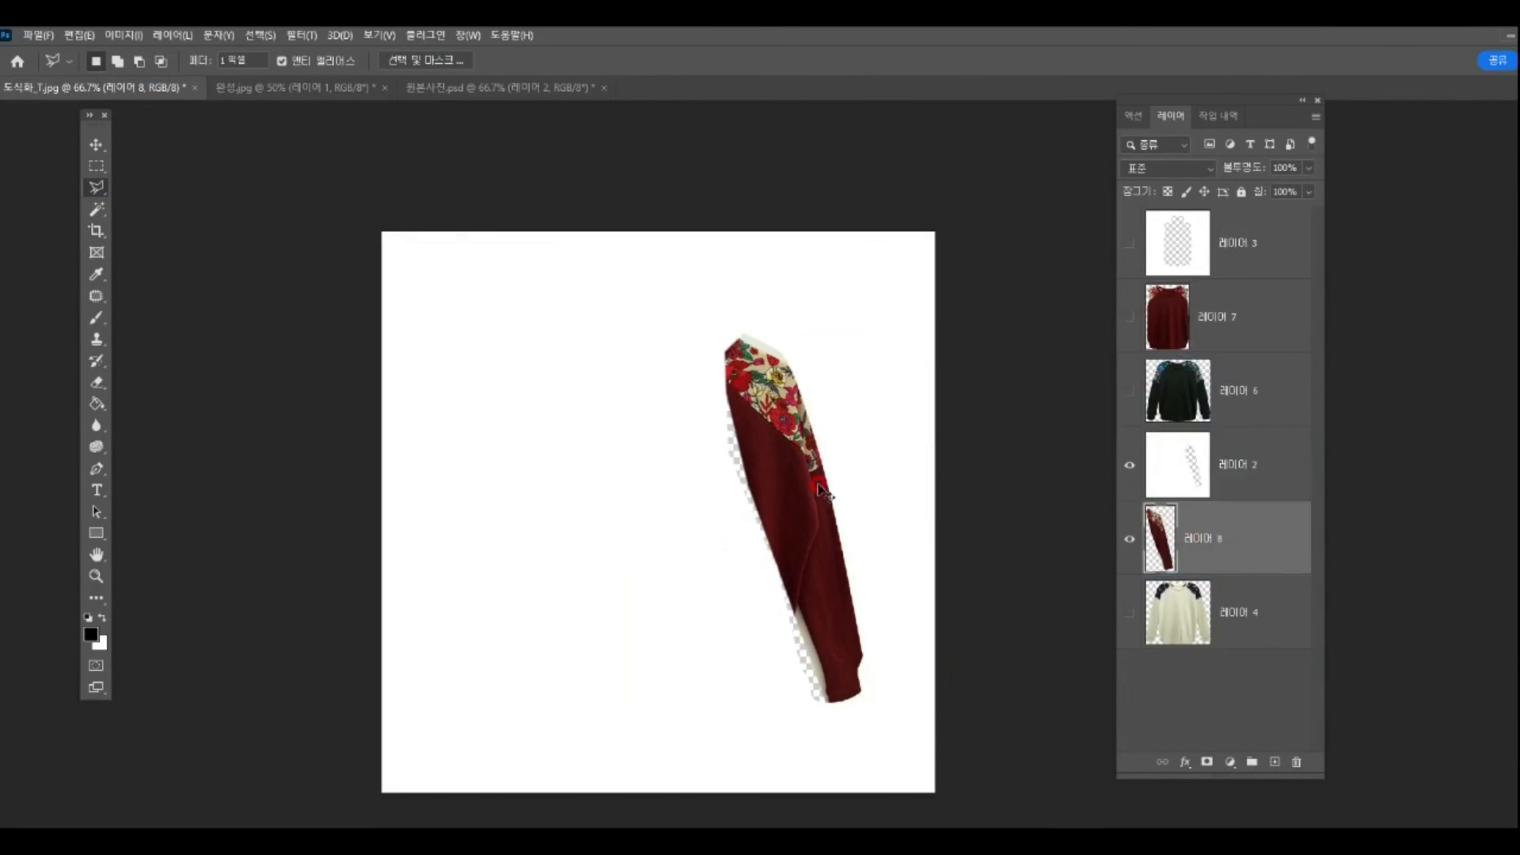
# Step: Warp the dark red sleeve 레이어 8 so it fills the whole sleeve cut-out from shoulder to cuff
pyautogui.hotkey('ctrl', 't')
pyautogui.click(815, 61)
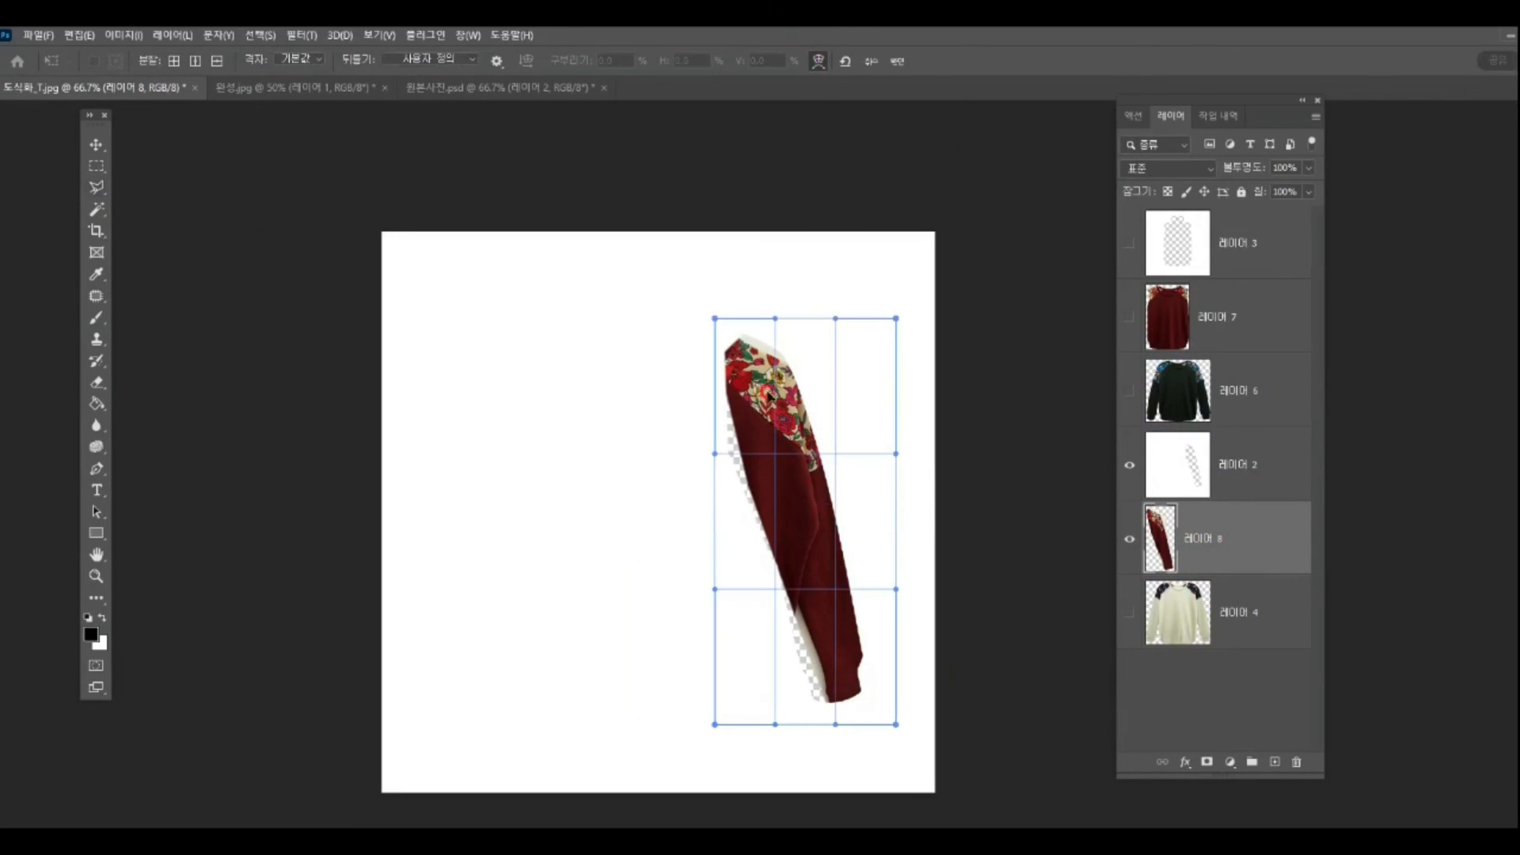
pyautogui.moveTo(738, 413); pyautogui.dragTo(724, 421)
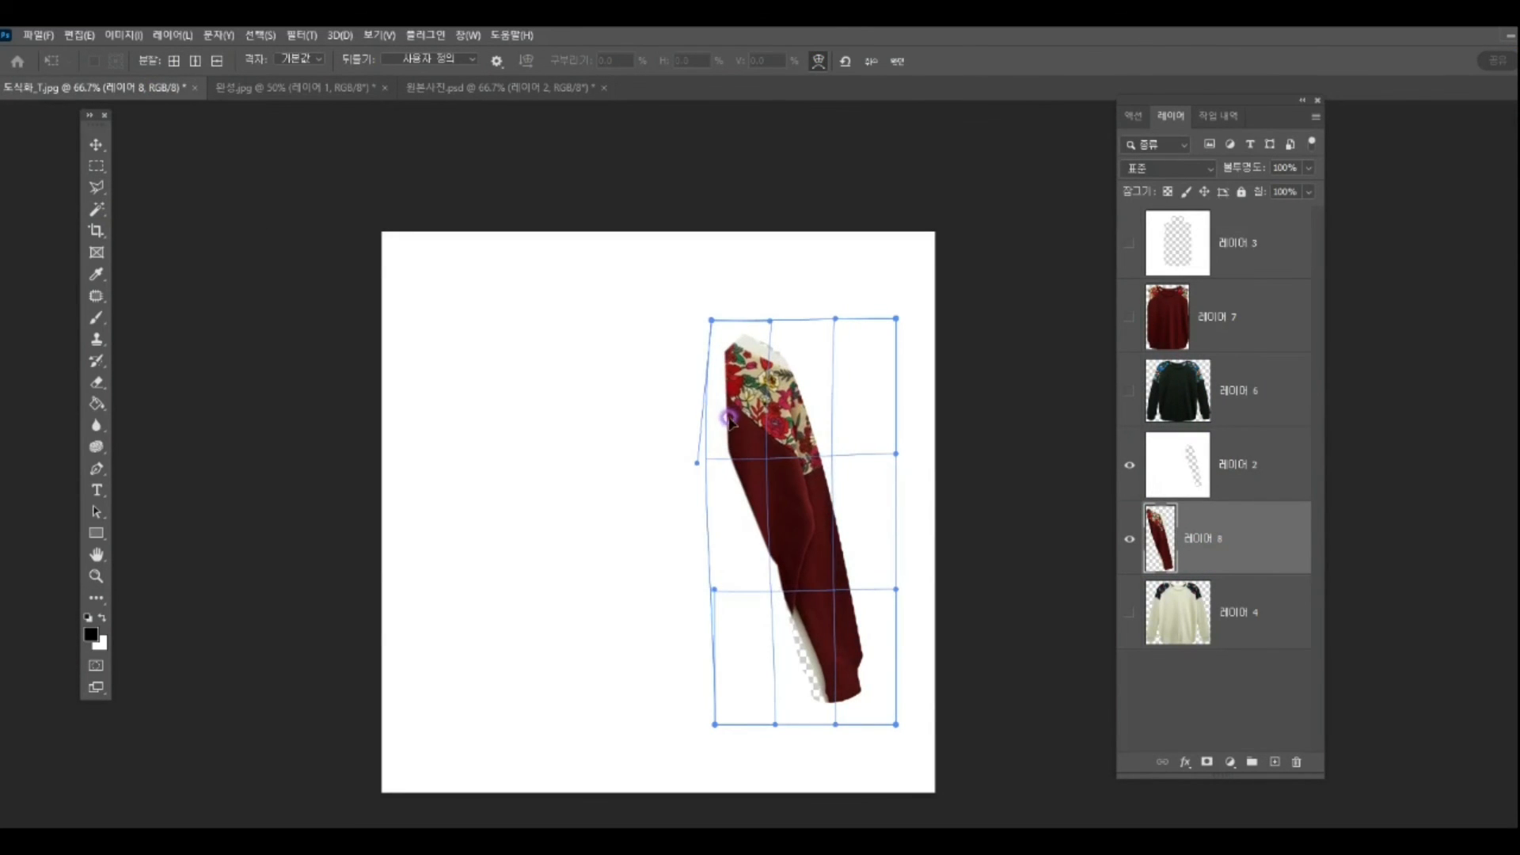
pyautogui.moveTo(764, 359); pyautogui.dragTo(766, 325)
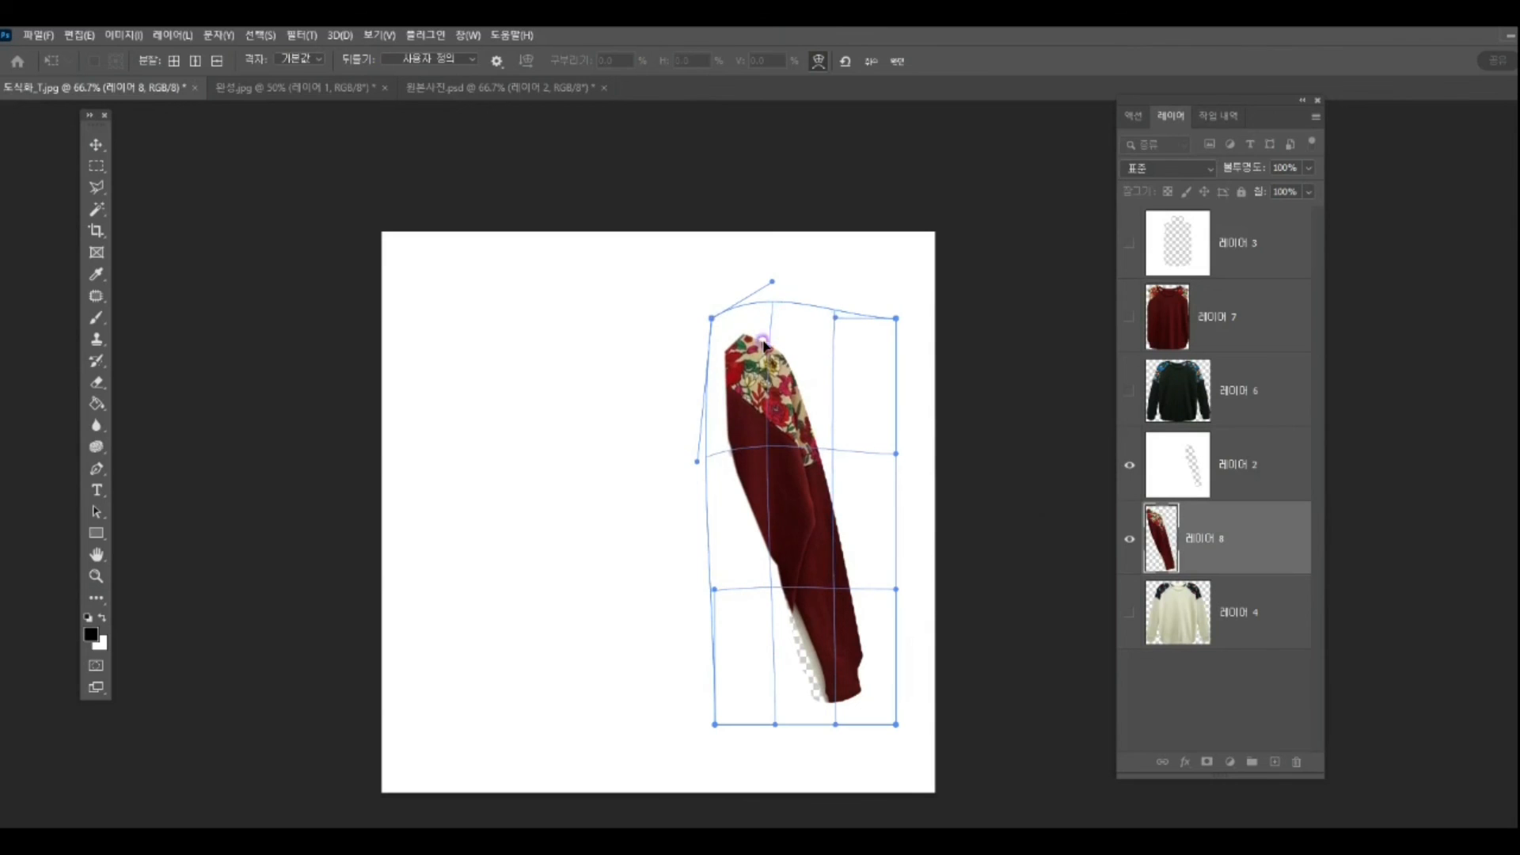
pyautogui.moveTo(809, 659)
pyautogui.mouseDown()
pyautogui.moveTo(832, 696)
pyautogui.moveTo(802, 657)
pyautogui.mouseUp()
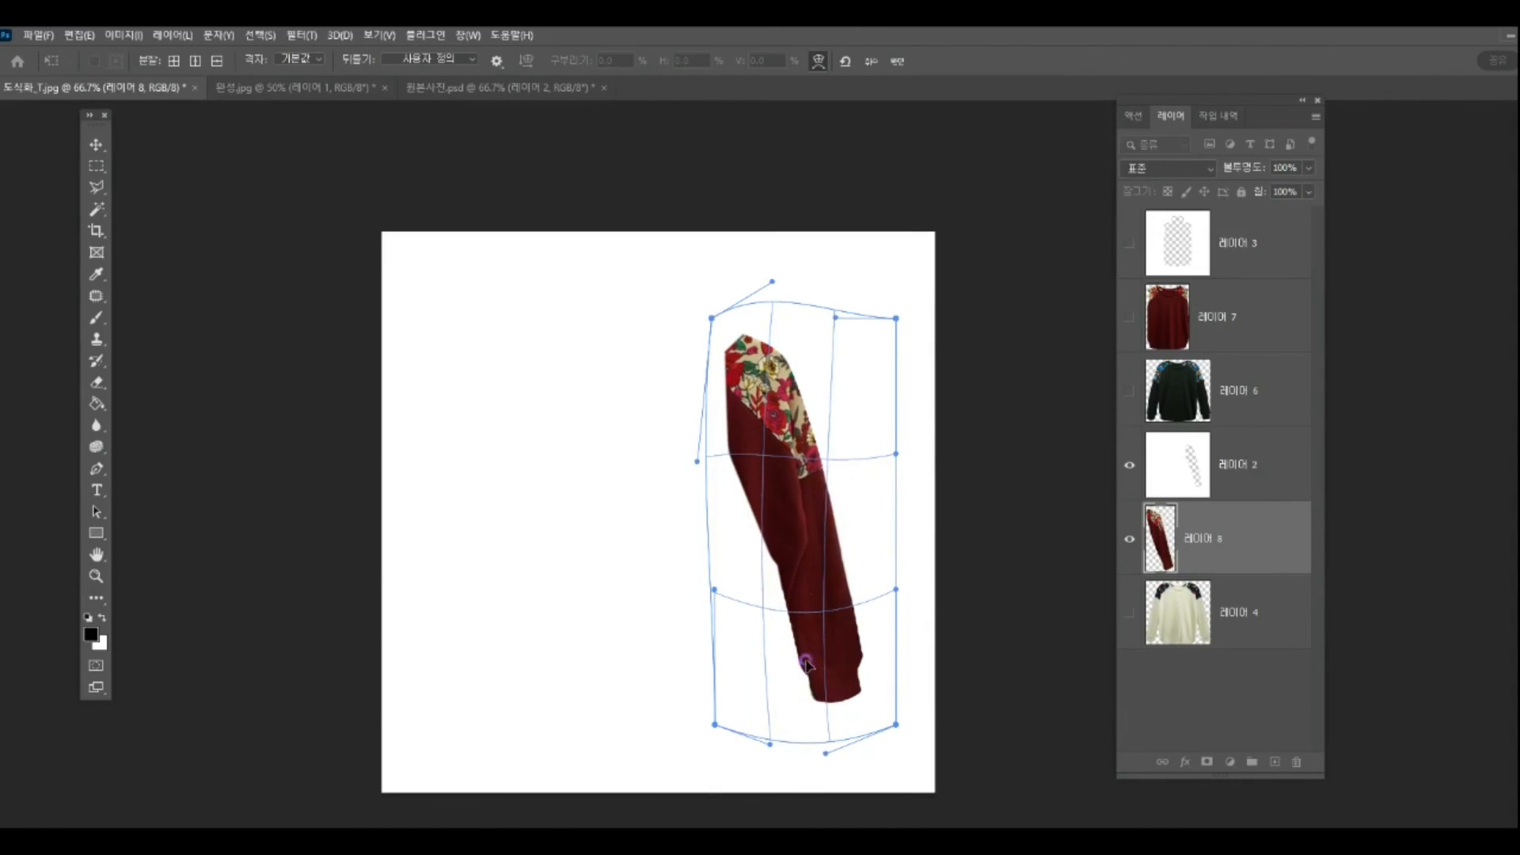
pyautogui.press('Return')
pyautogui.press('l')
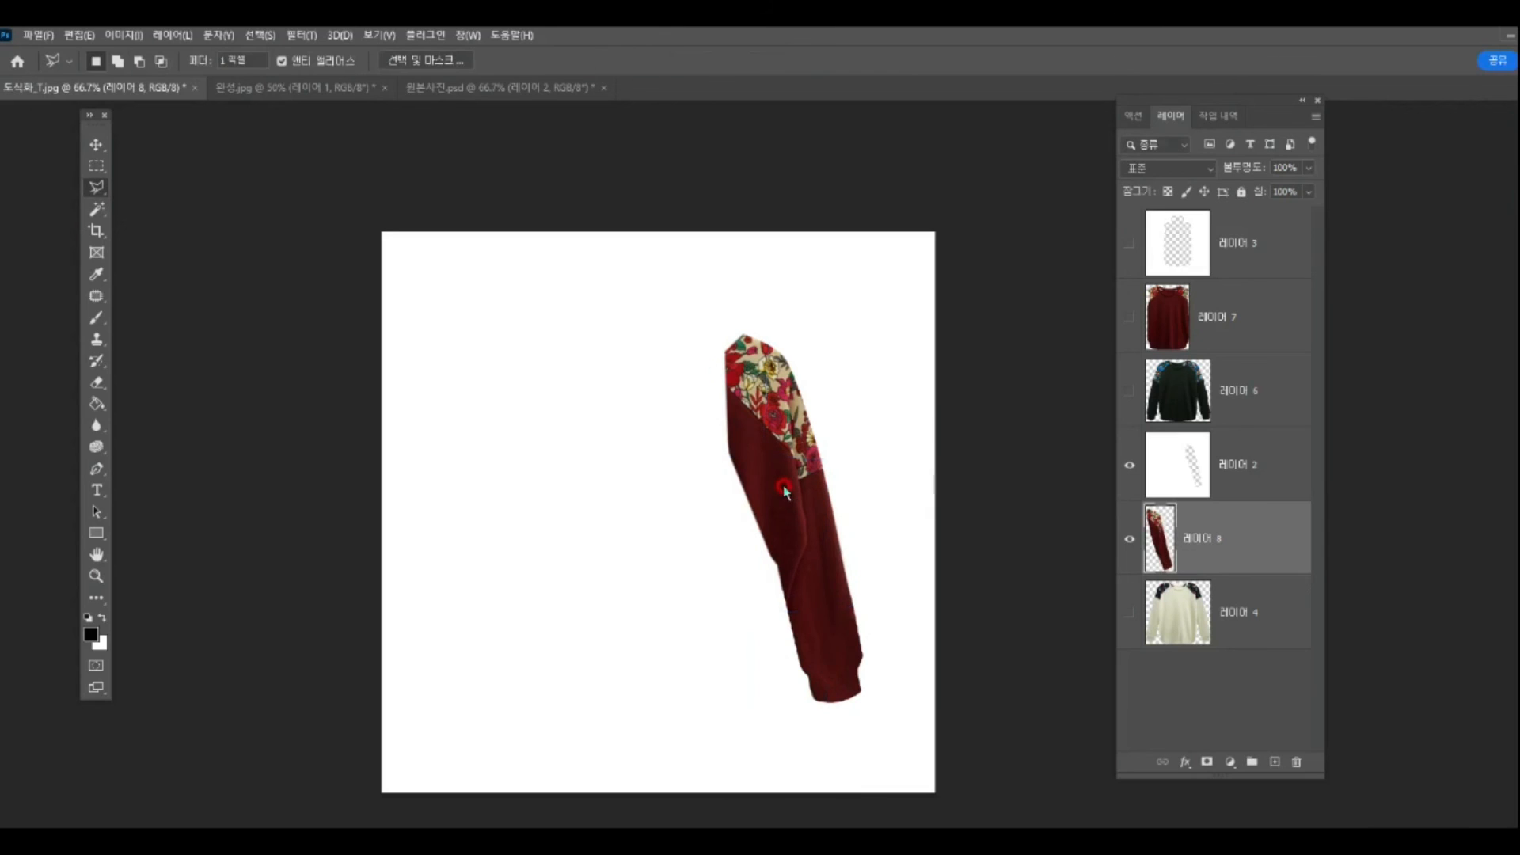
# Step: Trim the dark red sleeve 레이어 8 to the cut-out using a selection loaded from 레이어 2, and hide 레이어 2
pyautogui.click(1161, 466)
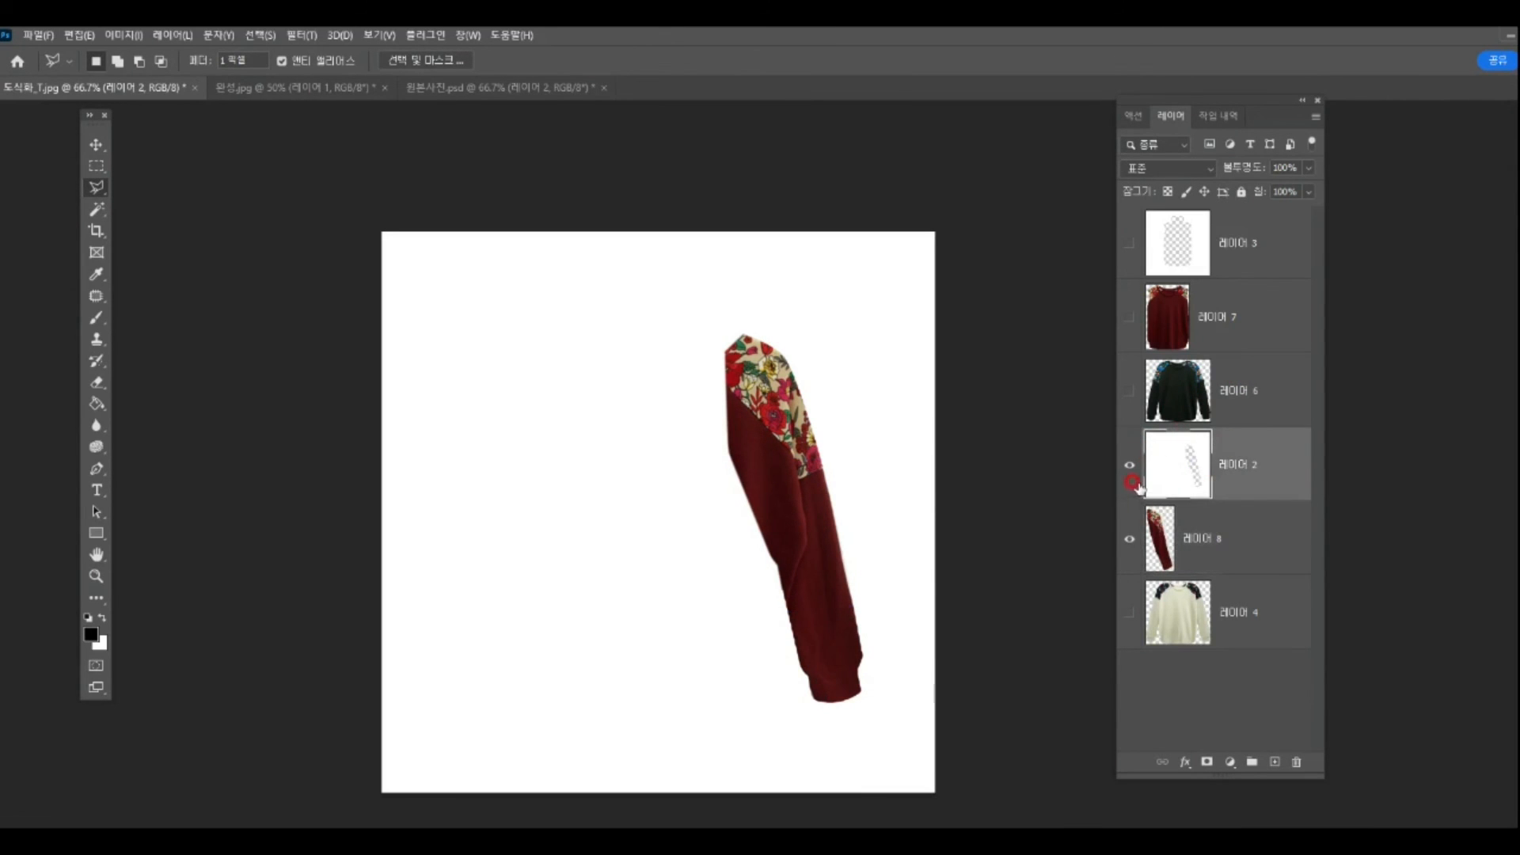
pyautogui.click(1130, 538)
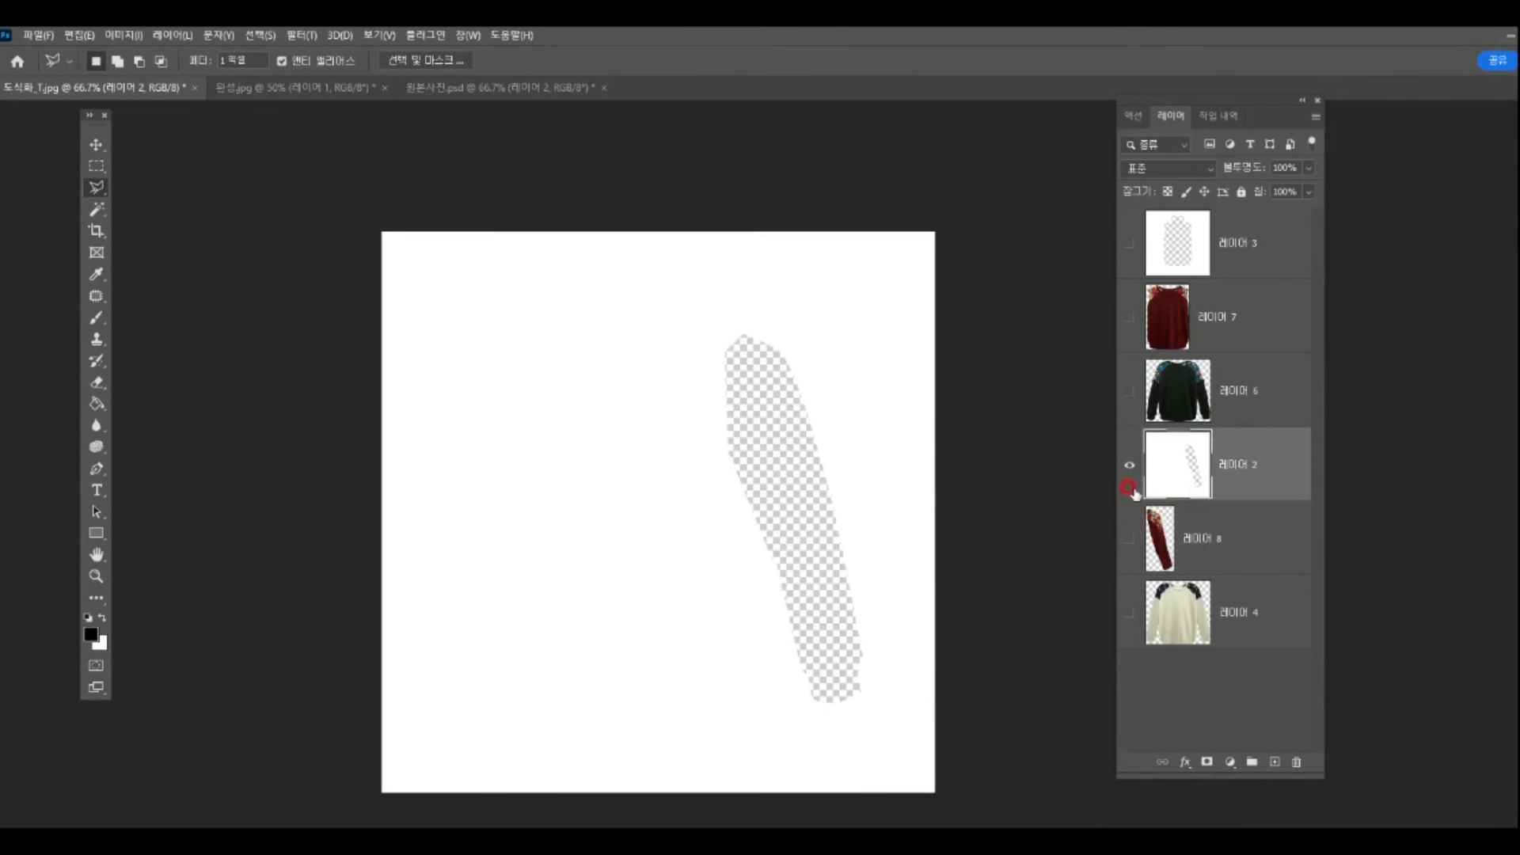
pyautogui.keyDown('ctrl'); pyautogui.click(1168, 467); pyautogui.keyUp('ctrl')
pyautogui.click(1130, 464)
pyautogui.click(1203, 522)
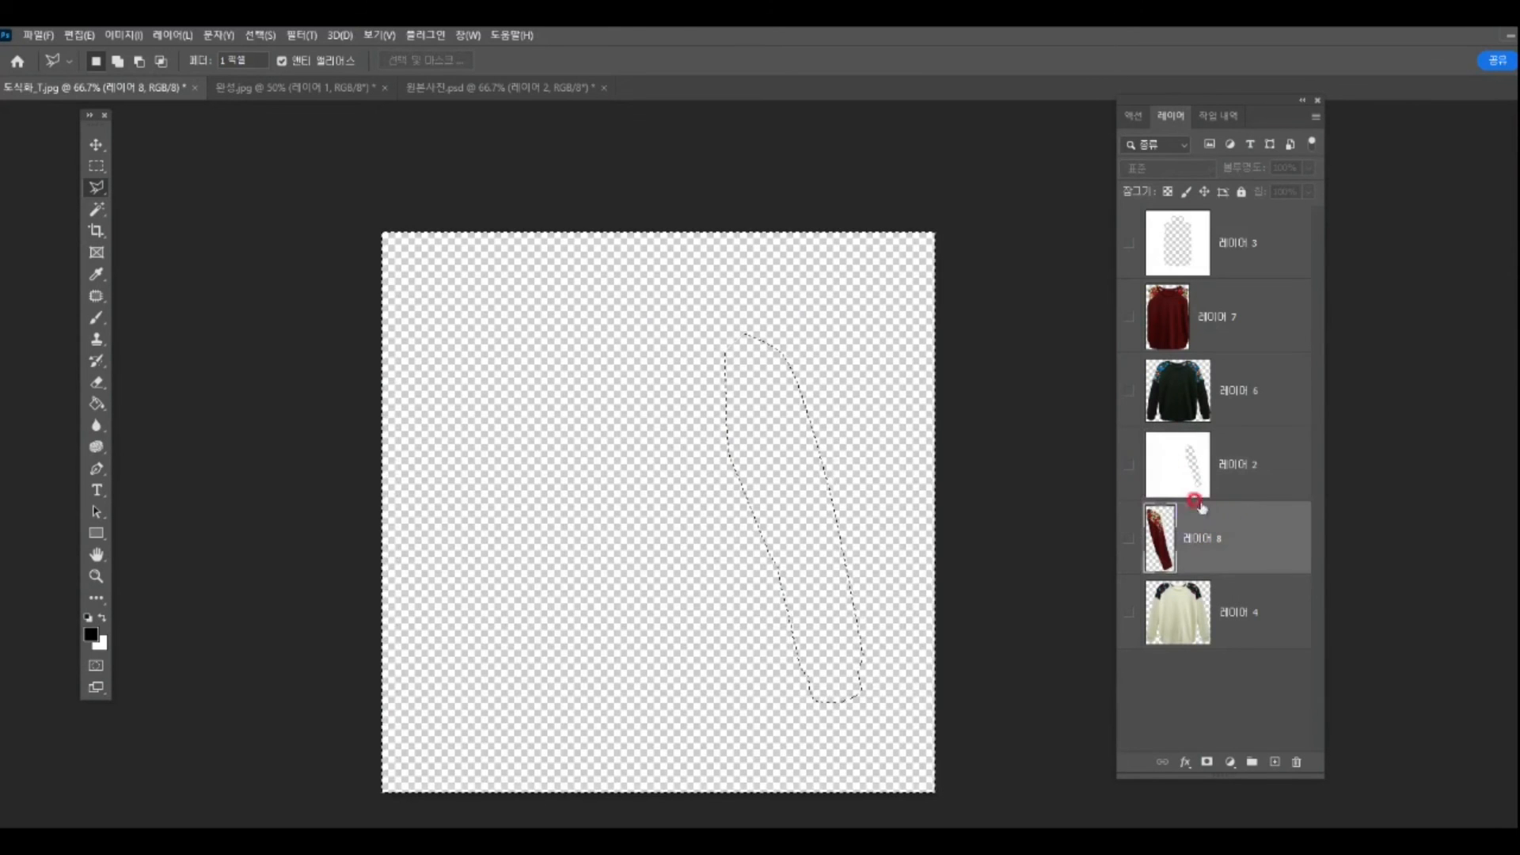
pyautogui.click(1128, 539)
pyautogui.click(1200, 524)
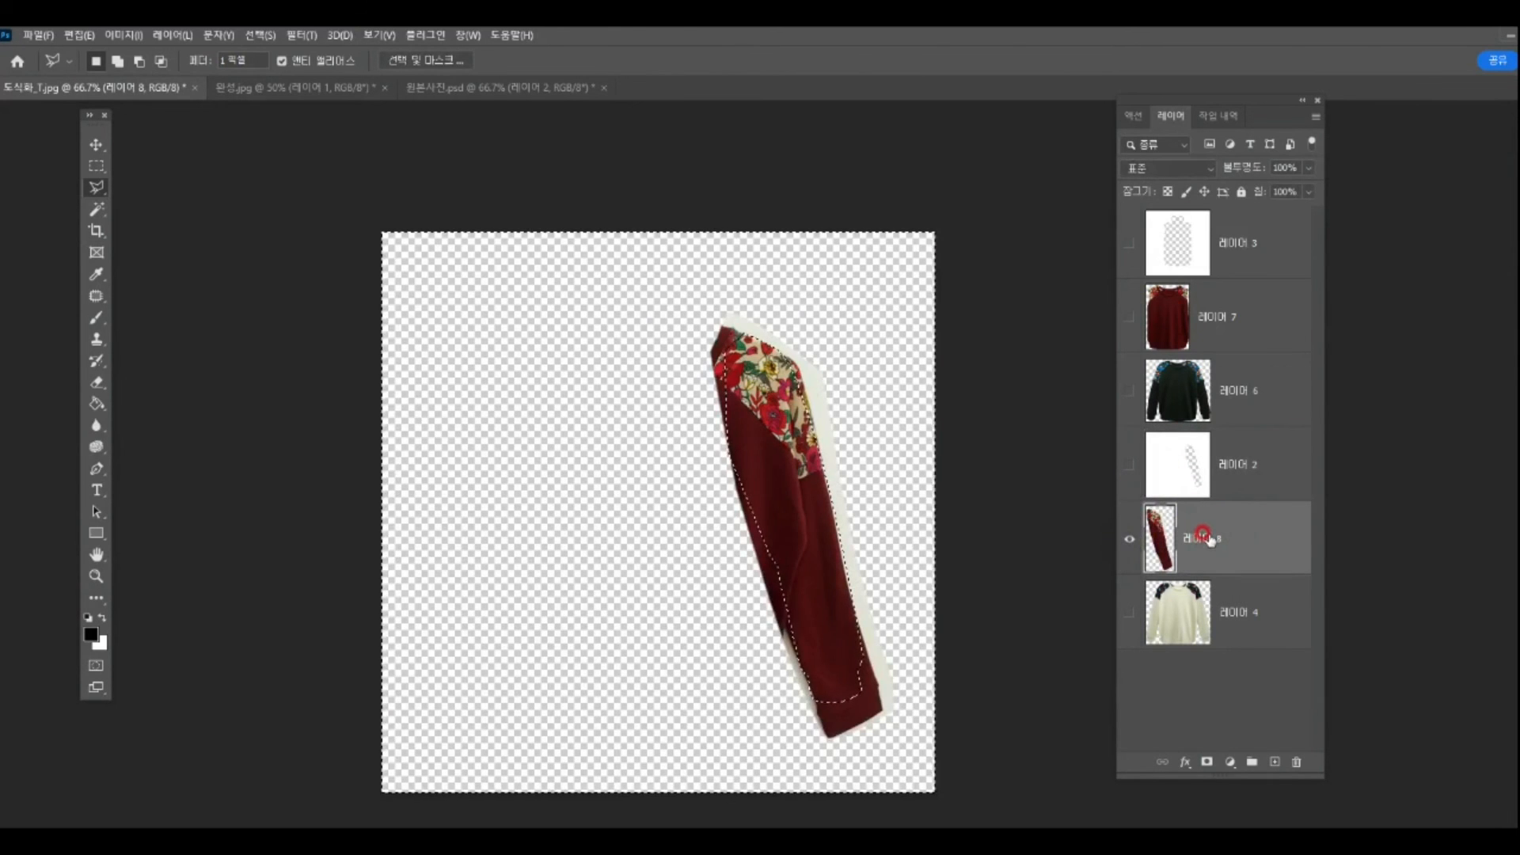
pyautogui.click(999, 368)
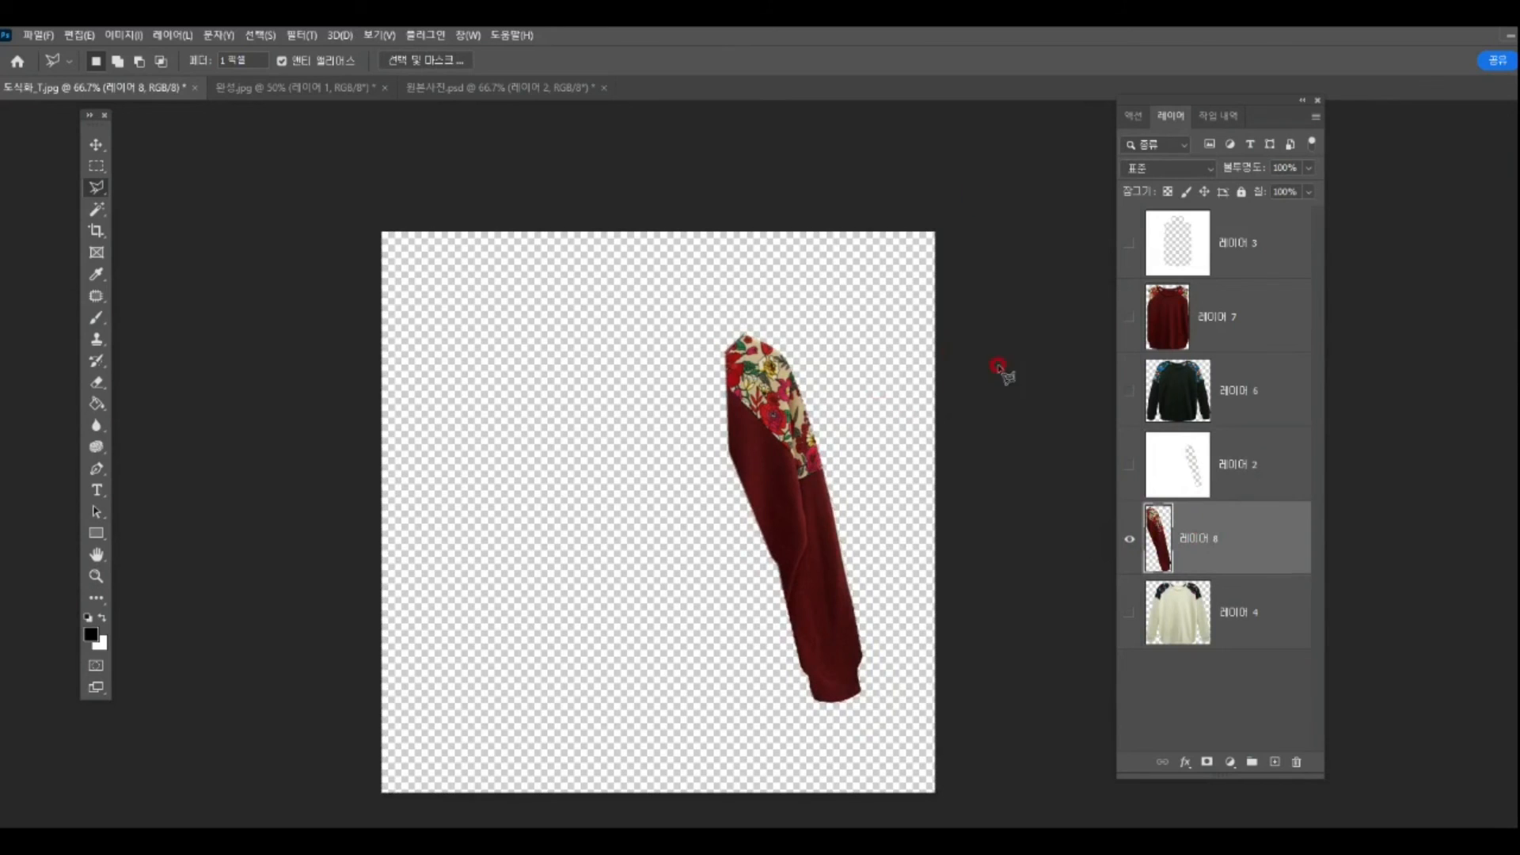
# Step: Show the body 레이어 7, duplicate the trimmed sleeve, flip the copy horizontally and fit it to the body's opposite shoulder
pyautogui.click(1129, 317)
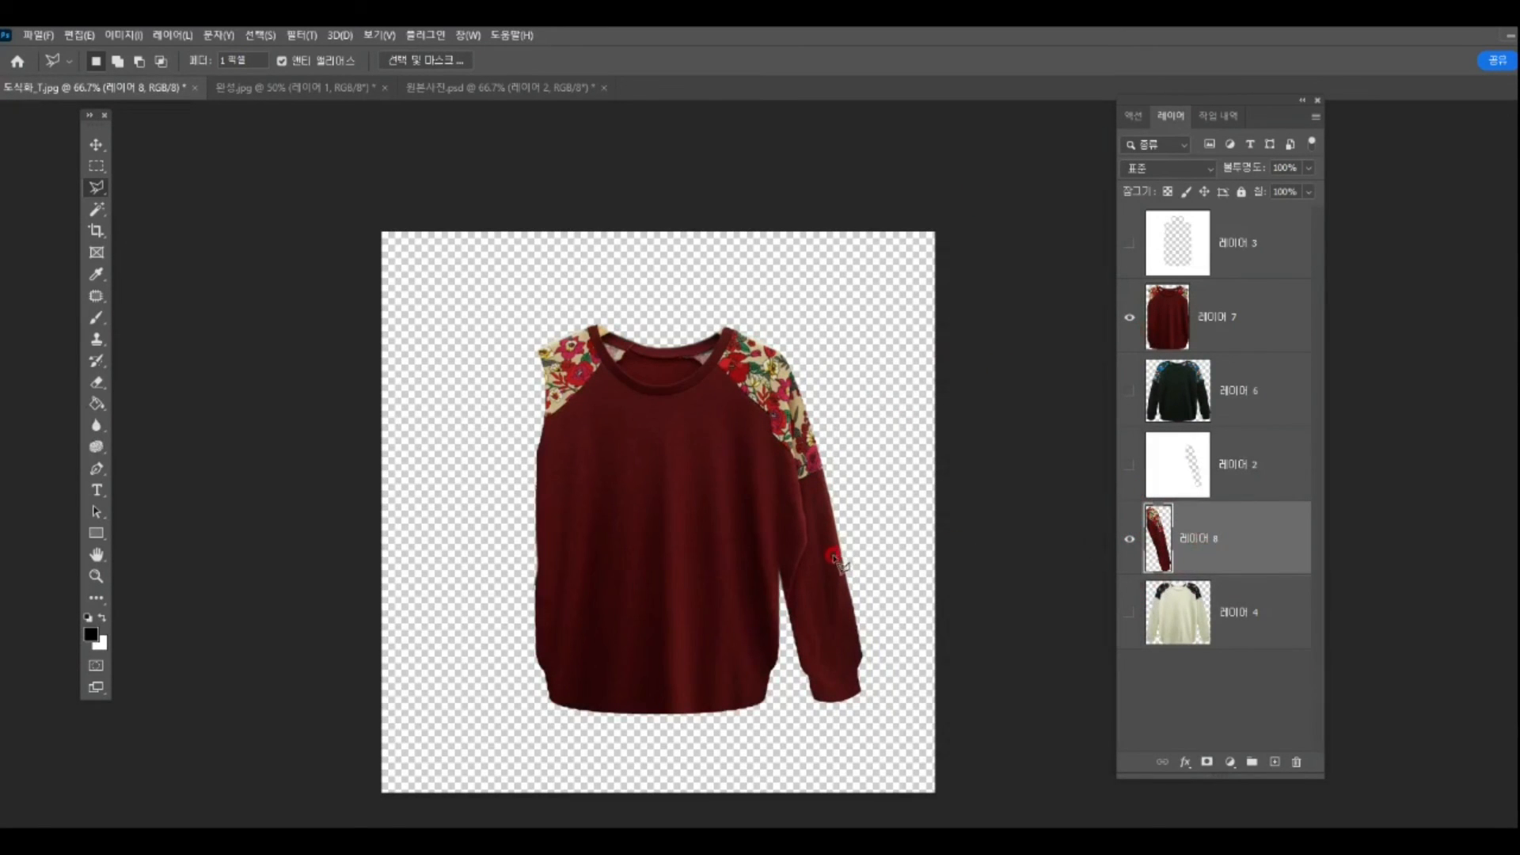
pyautogui.moveTo(827, 580); pyautogui.dragTo(583, 582)
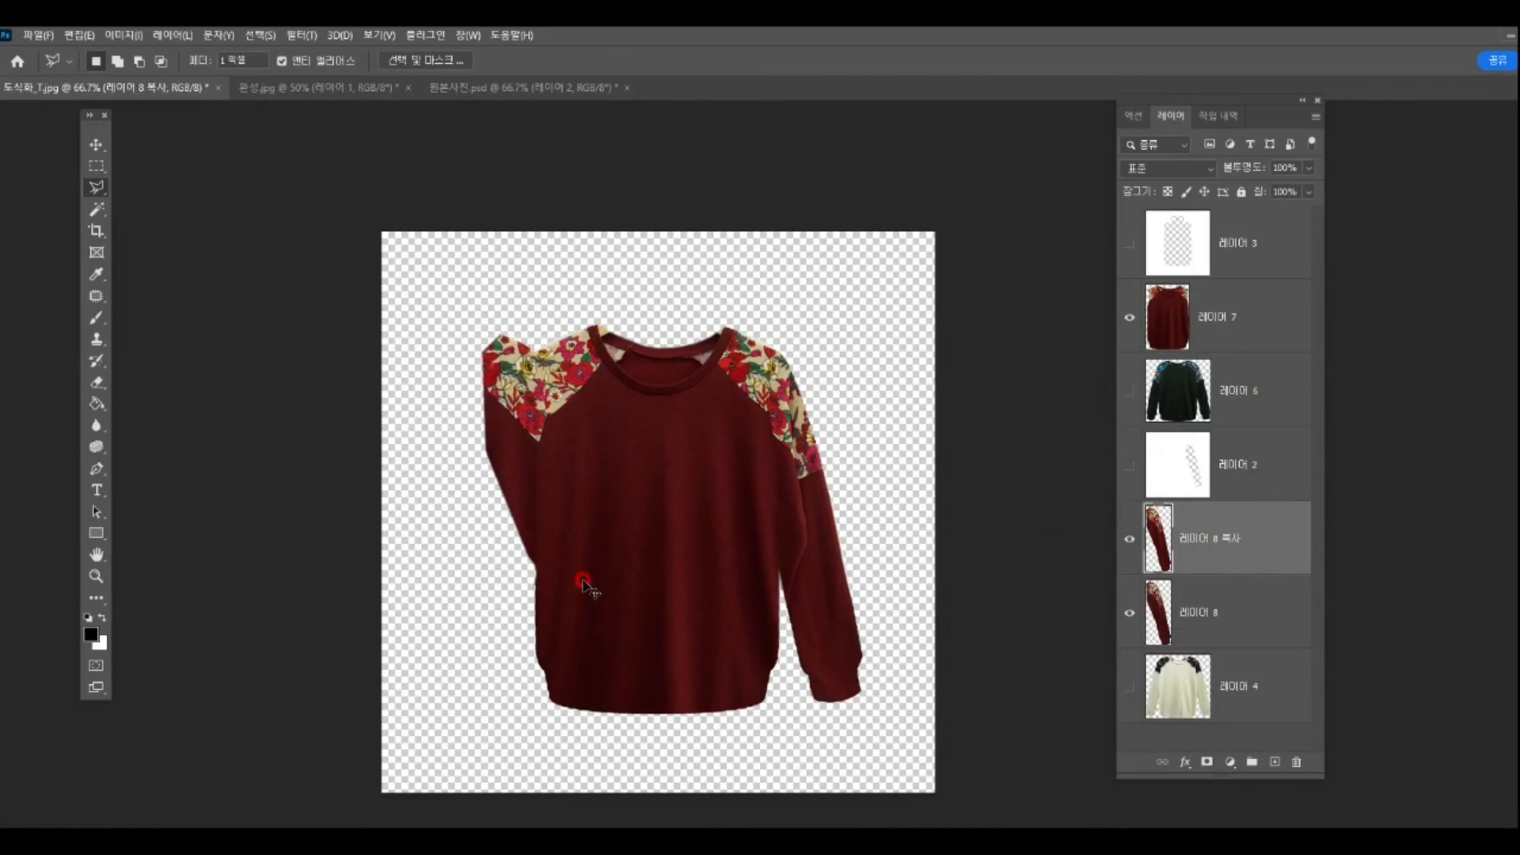
pyautogui.hotkey('ctrl', 't')
pyautogui.rightClick(541, 512)
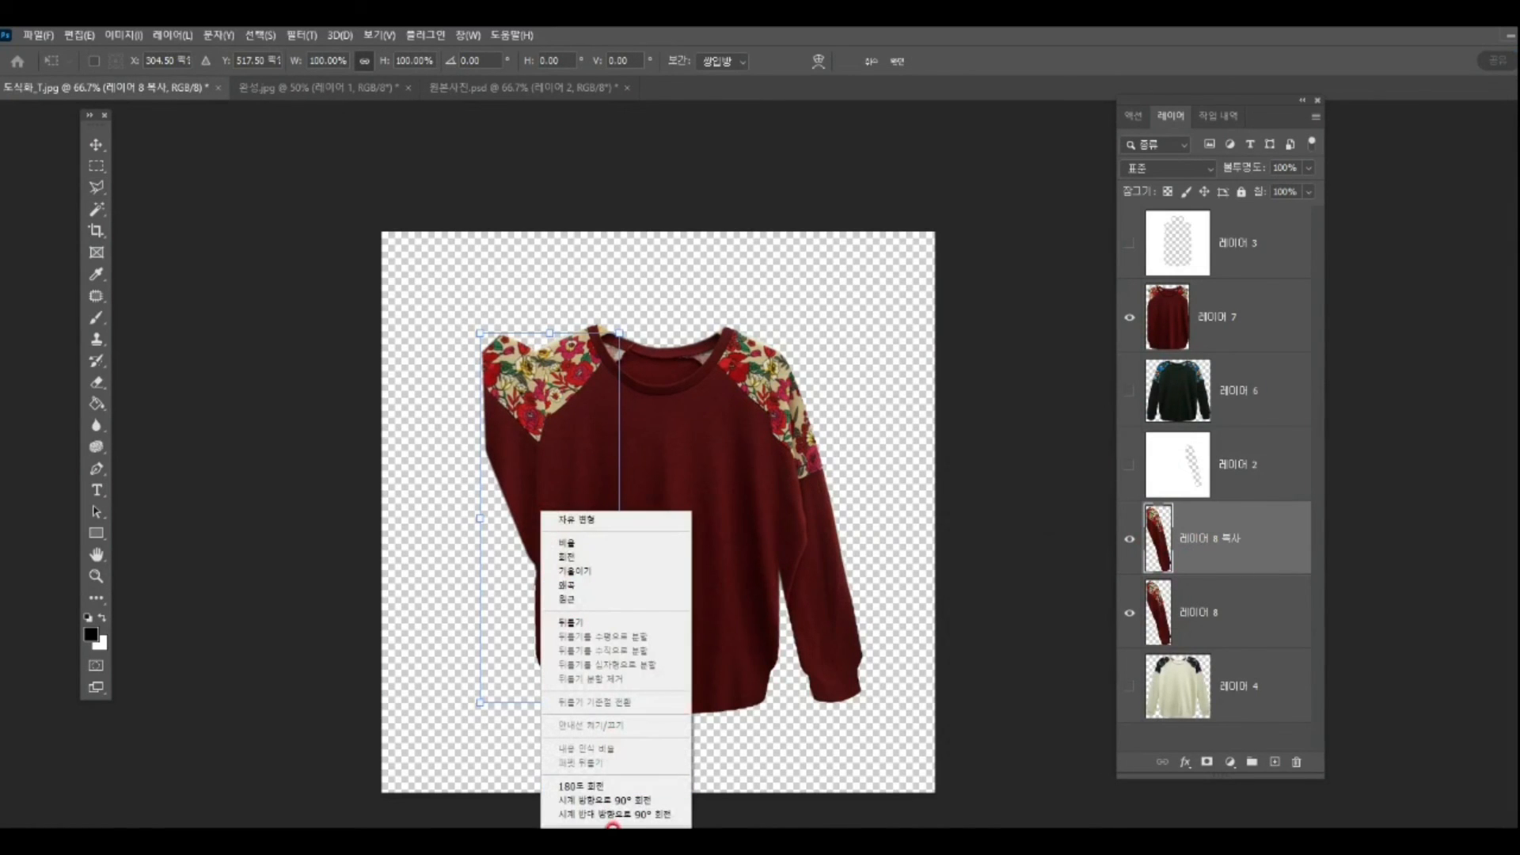
pyautogui.click(613, 825)
pyautogui.moveTo(540, 498); pyautogui.dragTo(519, 495)
pyautogui.press('Return')
pyautogui.press('l')
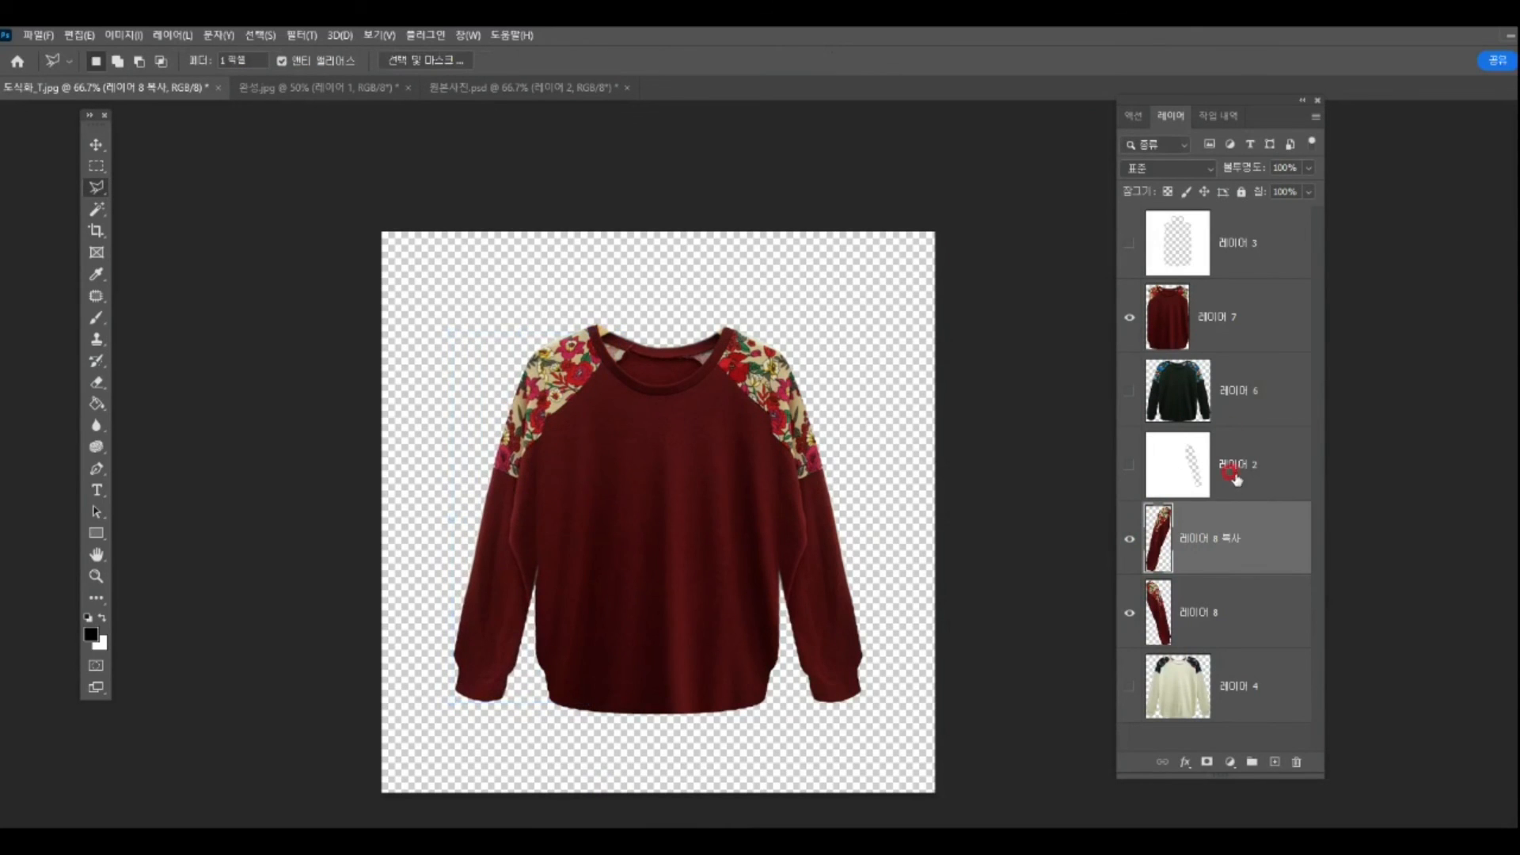
# Step: Place the dark red body 레이어 7 above both sleeve layers and merge the three into one layer
pyautogui.moveTo(1229, 328); pyautogui.dragTo(1199, 500)
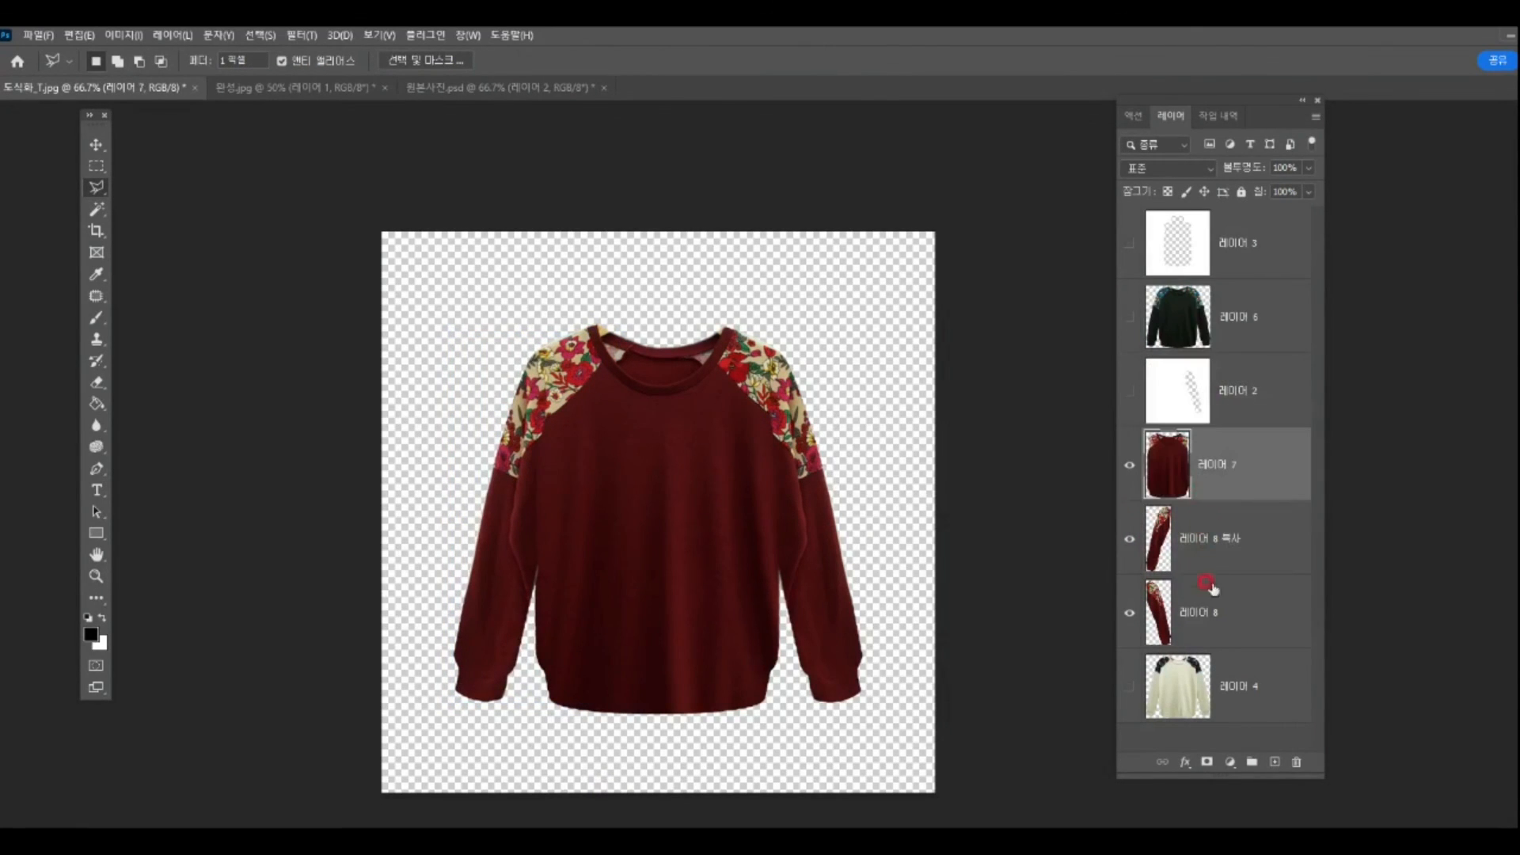
pyautogui.keyDown('shift'); pyautogui.click(1211, 623); pyautogui.keyUp('shift')
pyautogui.hotkey('ctrl', 'e')
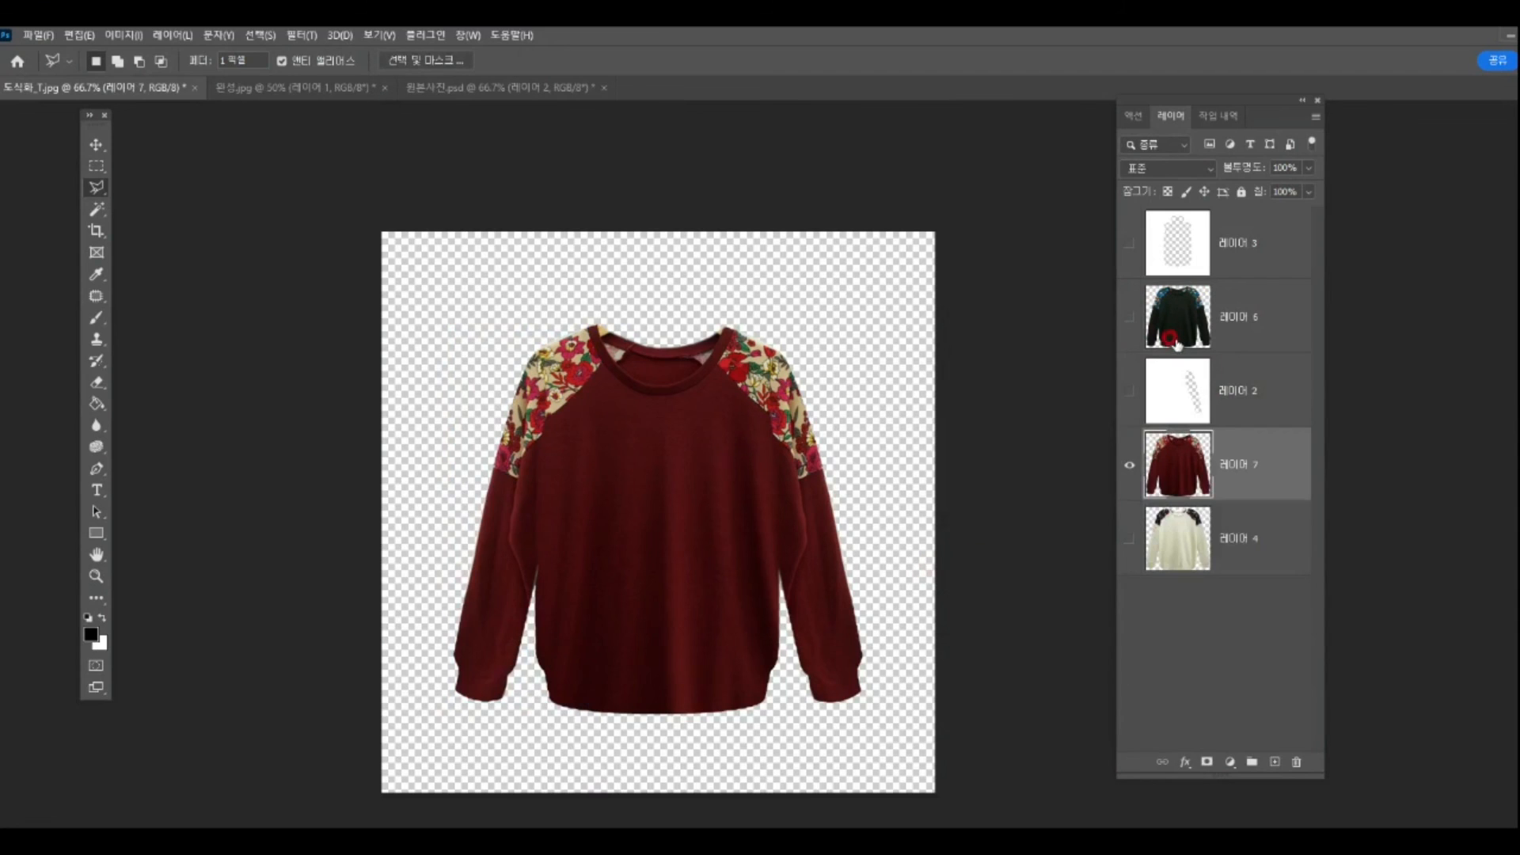
# Step: Compare the finished cream, black and dark red sweatshirts by toggling the visibility of 레이어 4, 레이어 6 and 레이어 7
pyautogui.click(1129, 539)
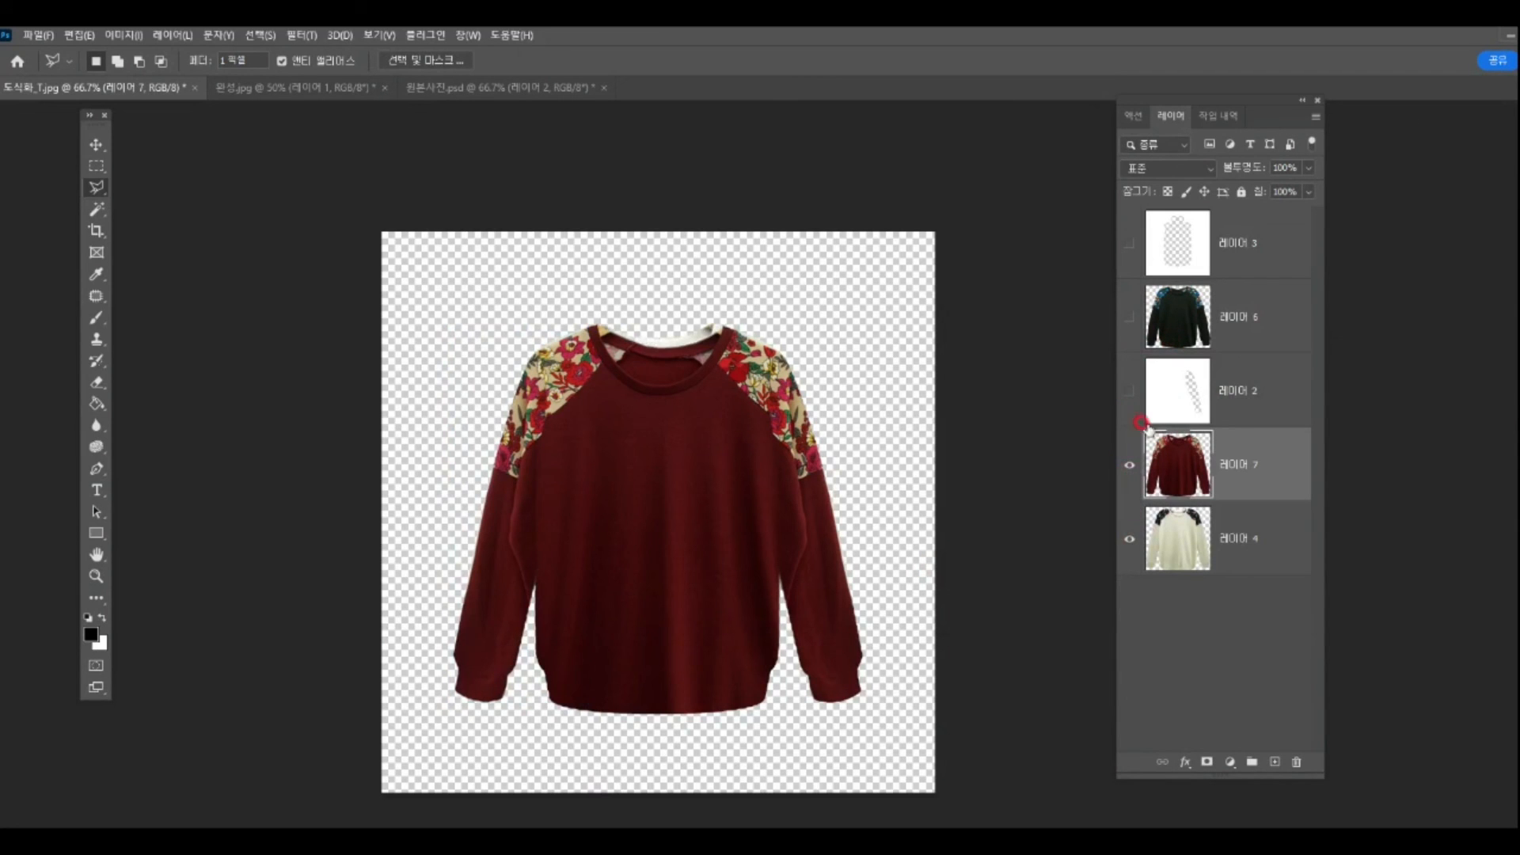
pyautogui.click(1128, 323)
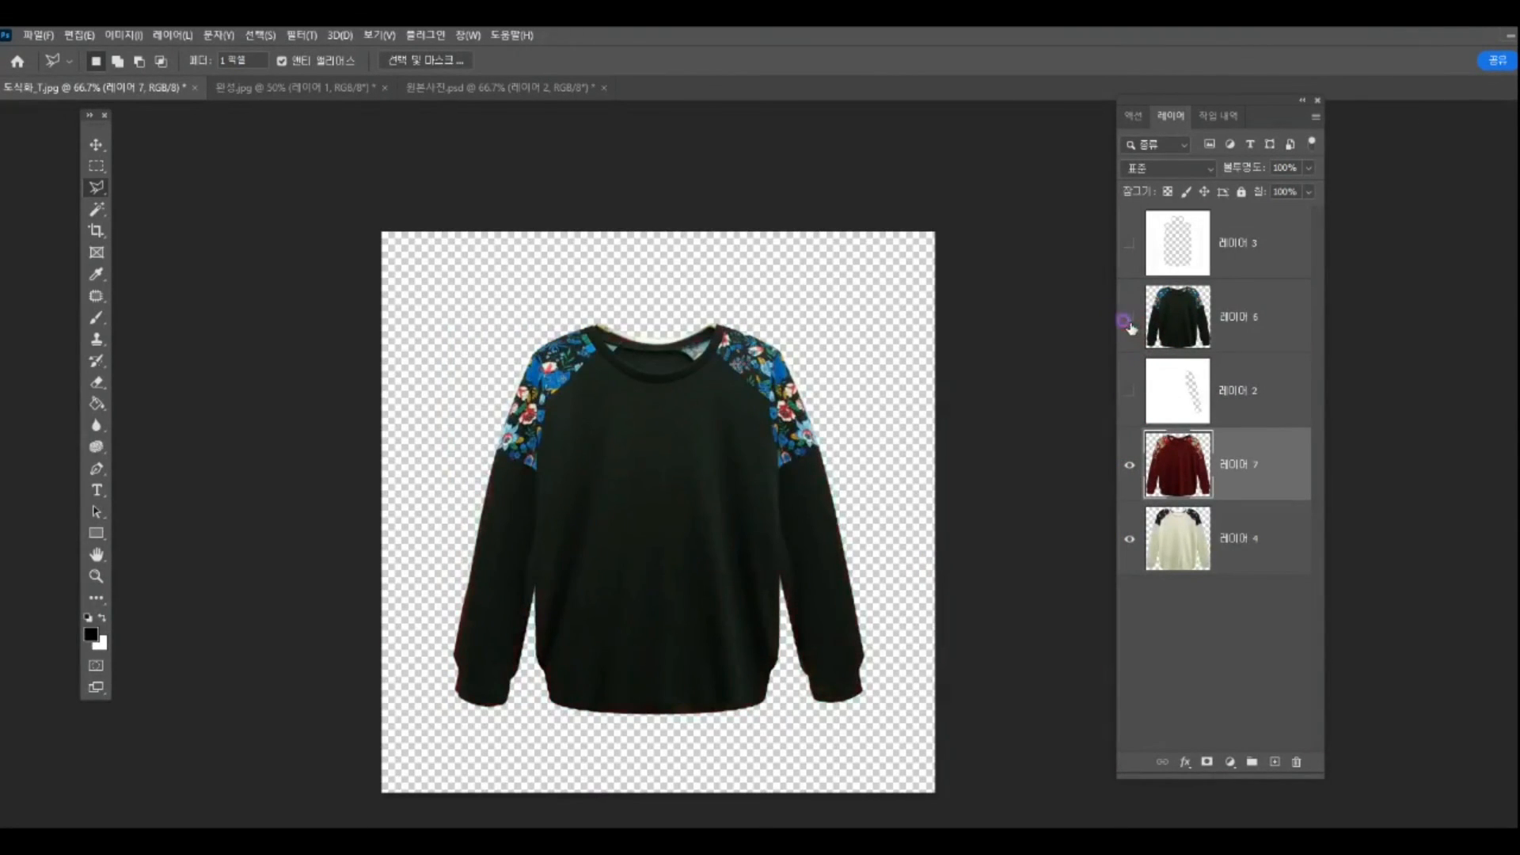
pyautogui.click(1129, 321)
pyautogui.click(1129, 465)
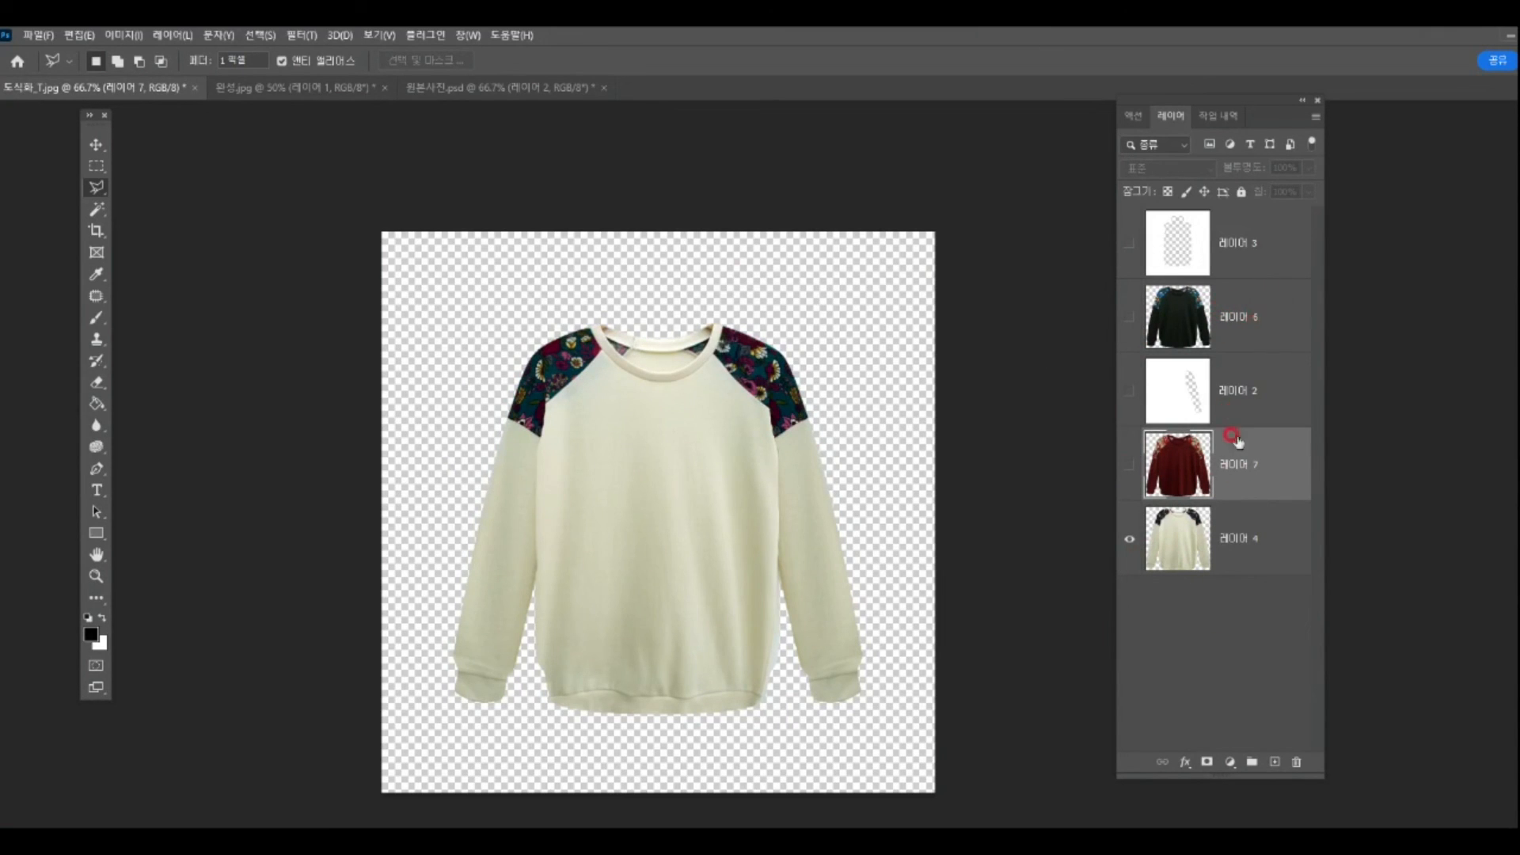
# Step: Show and select all three sweatshirt layers, shrink them together to about three quarters and move them to the canvas's upper-left corner
pyautogui.keyDown('shift'); pyautogui.click(1248, 529); pyautogui.keyUp('shift')
pyautogui.click(1124, 467)
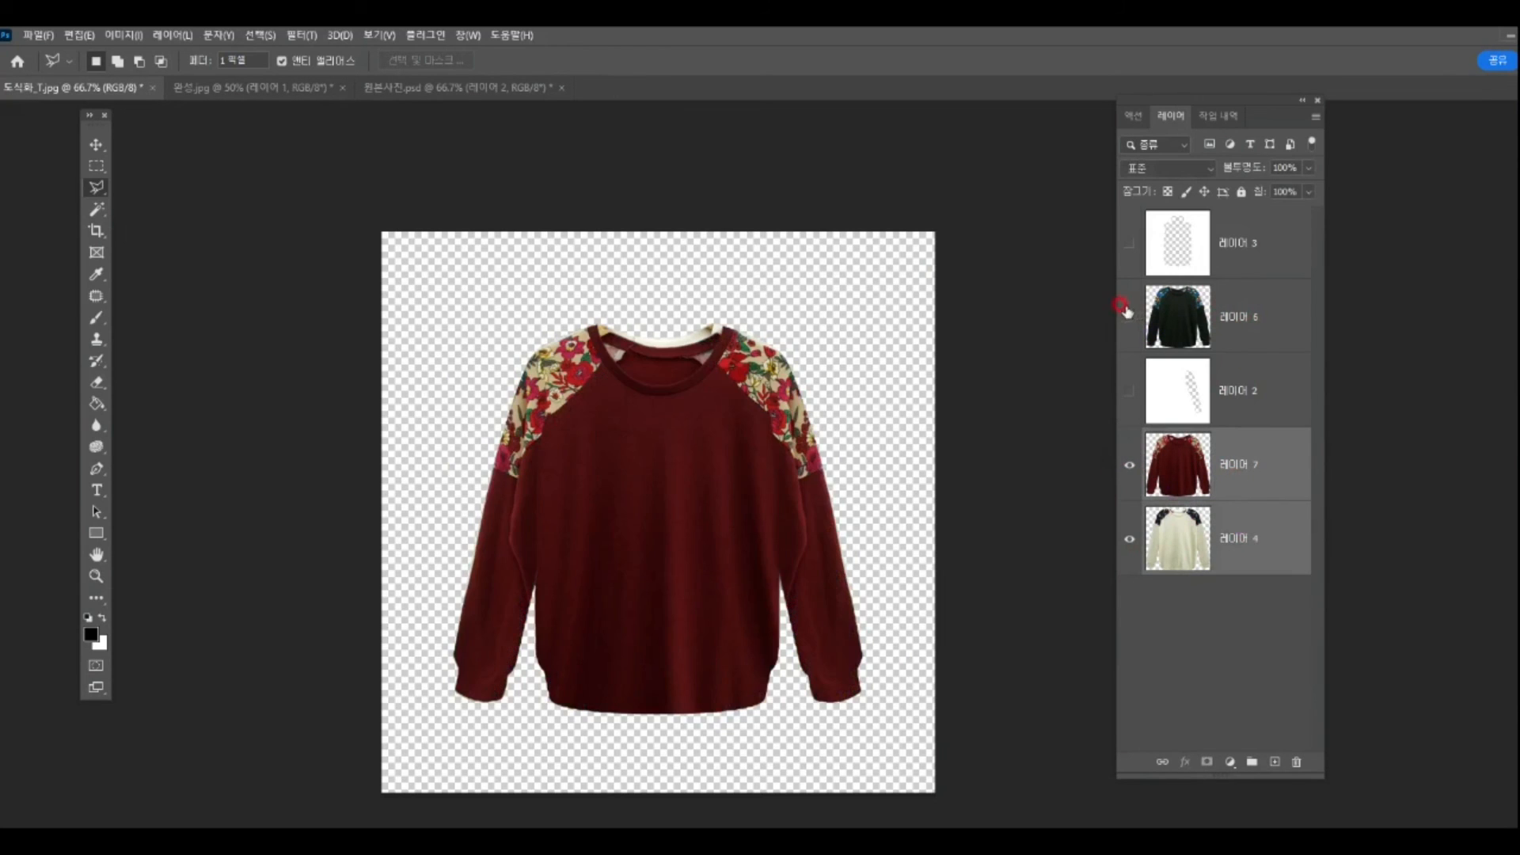
pyautogui.click(1128, 315)
pyautogui.keyDown('ctrl'); pyautogui.click(1238, 320); pyautogui.keyUp('ctrl')
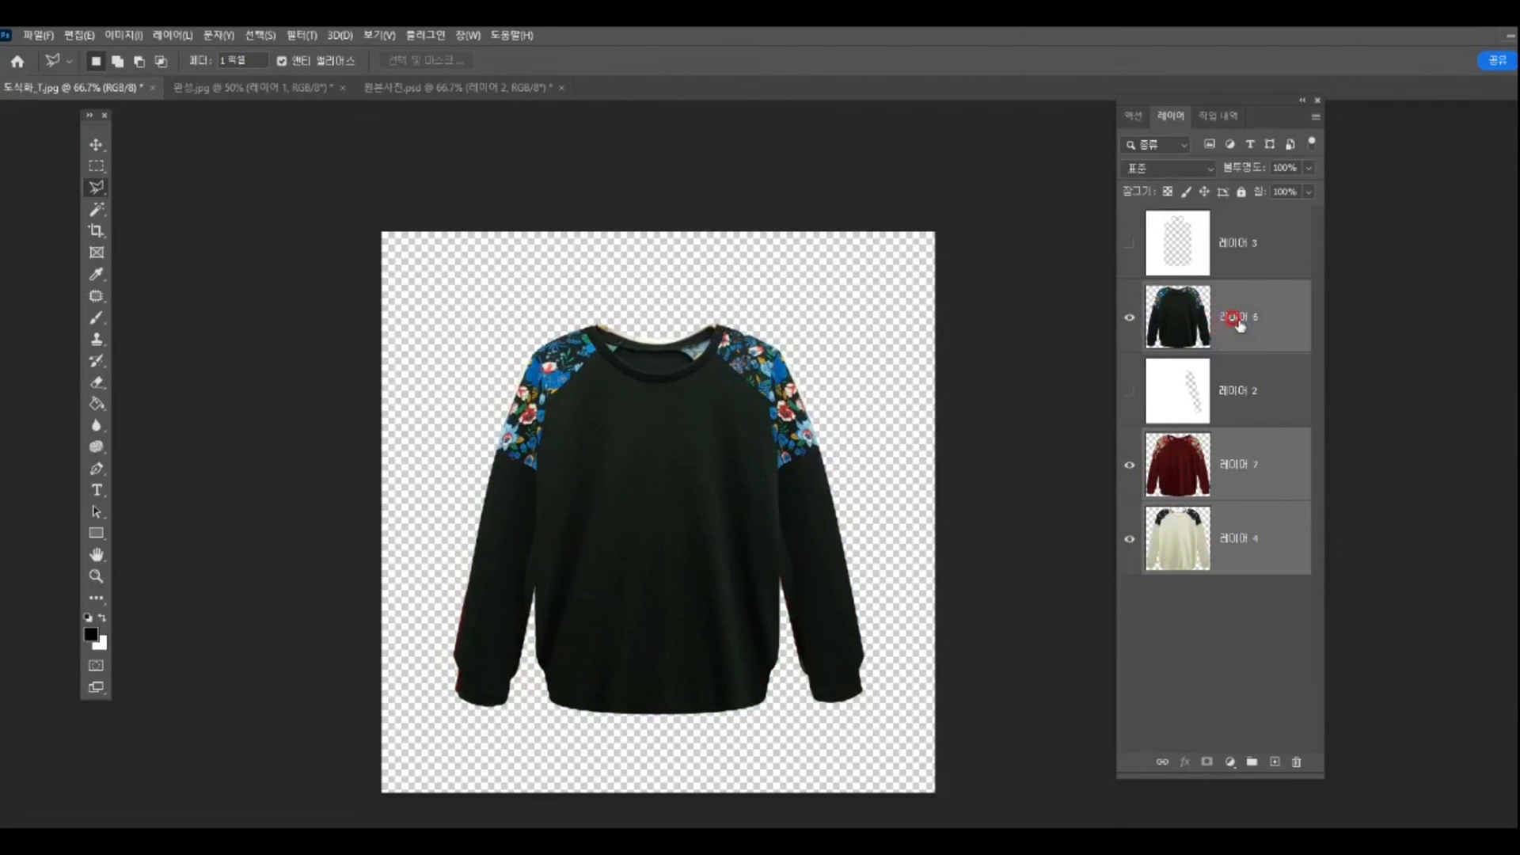
pyautogui.hotkey('ctrl', 't')
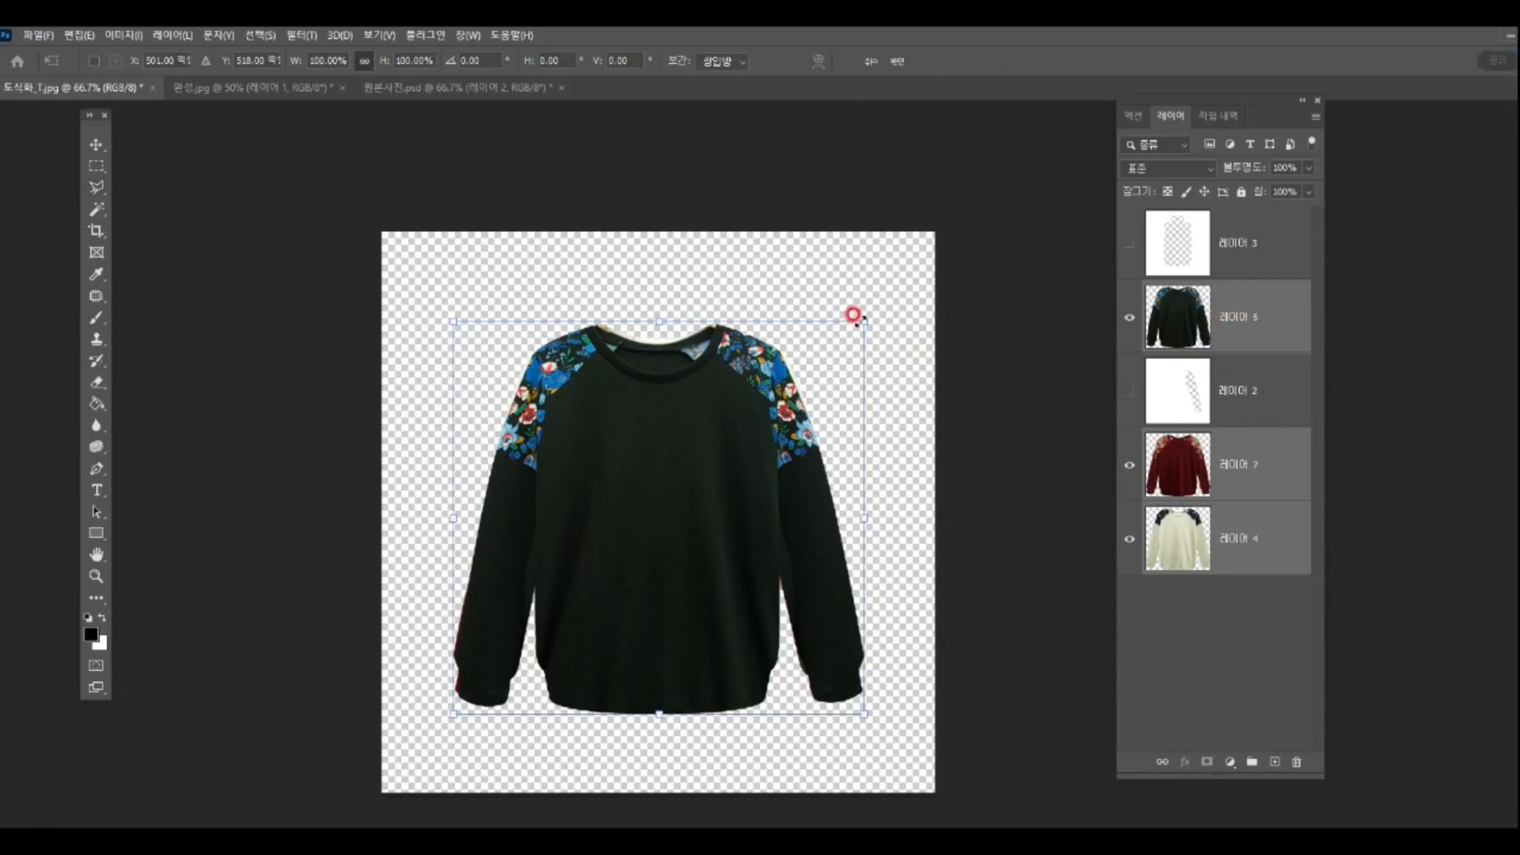
pyautogui.moveTo(853, 314); pyautogui.dragTo(739, 383)
pyautogui.moveTo(625, 533); pyautogui.dragTo(553, 380)
pyautogui.press('Return')
pyautogui.press('l')
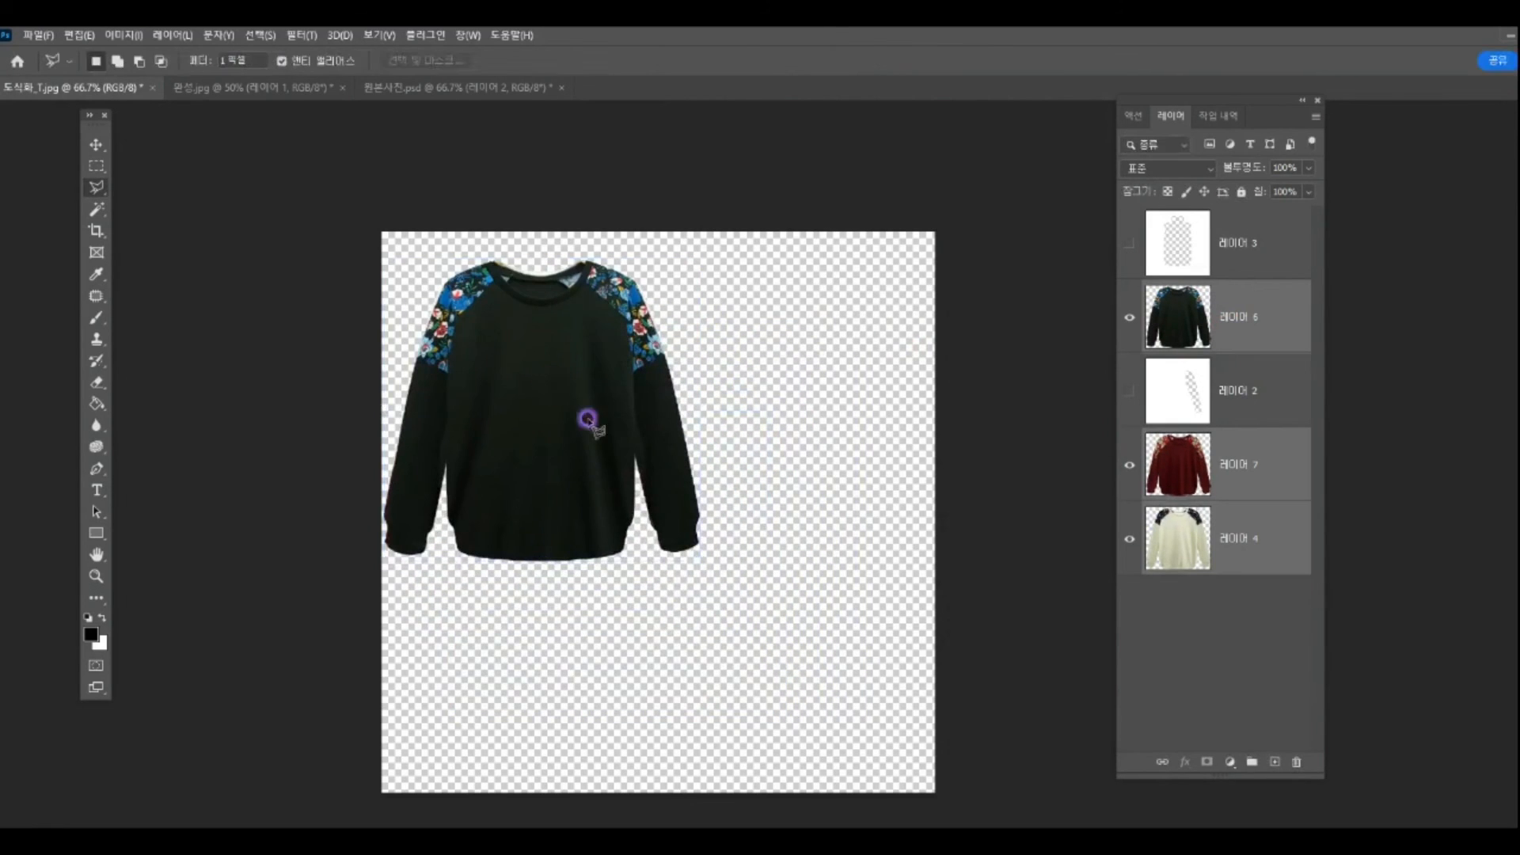
# Step: Spread the sweatshirts across the canvas, with dark red to the right of cream and black below and between them
pyautogui.moveTo(734, 526); pyautogui.dragTo(776, 422)
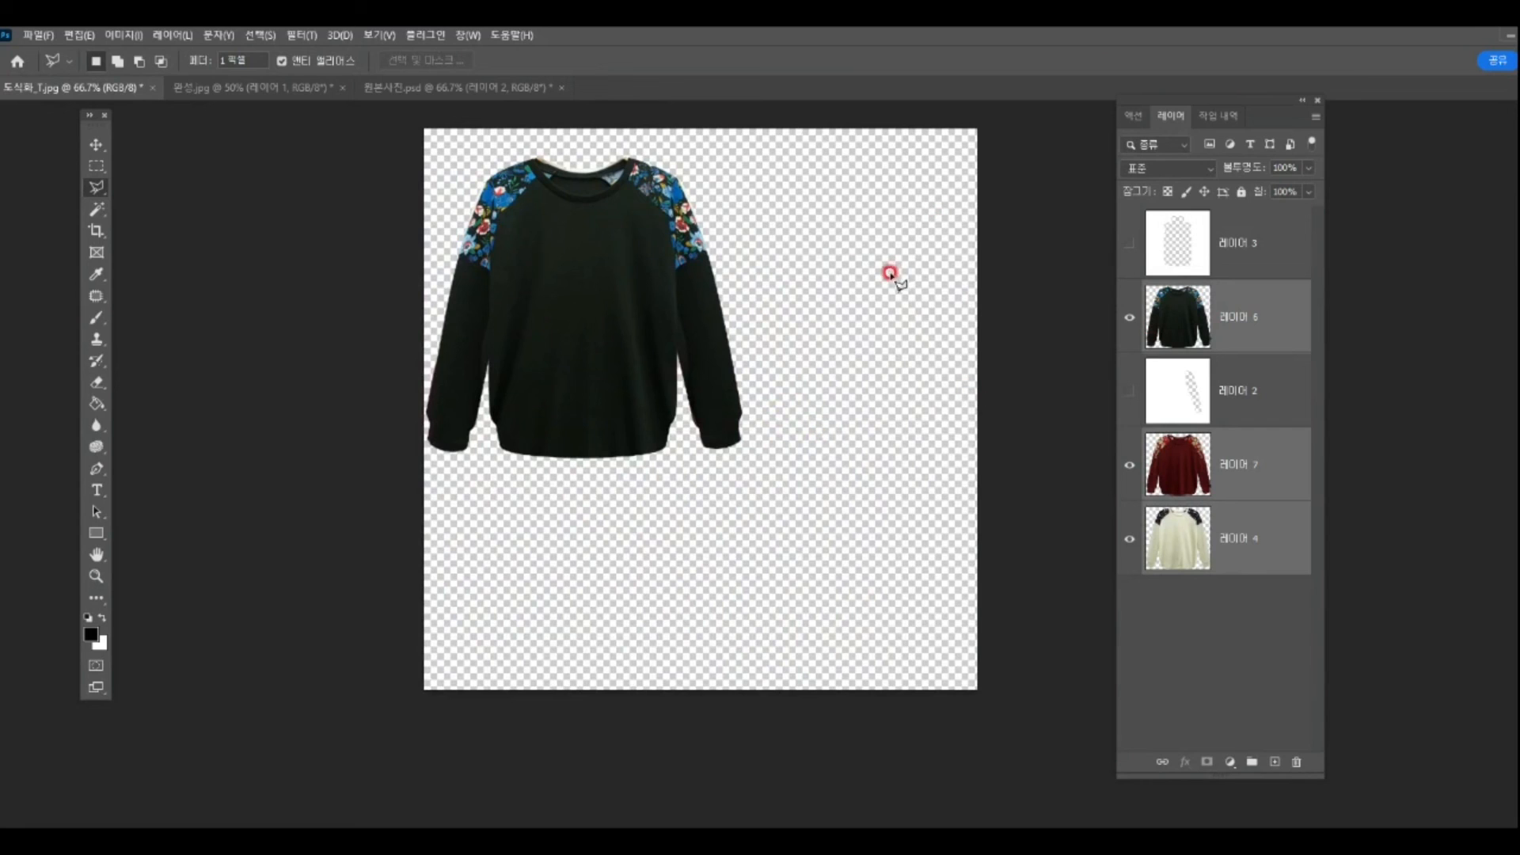
pyautogui.click(96, 148)
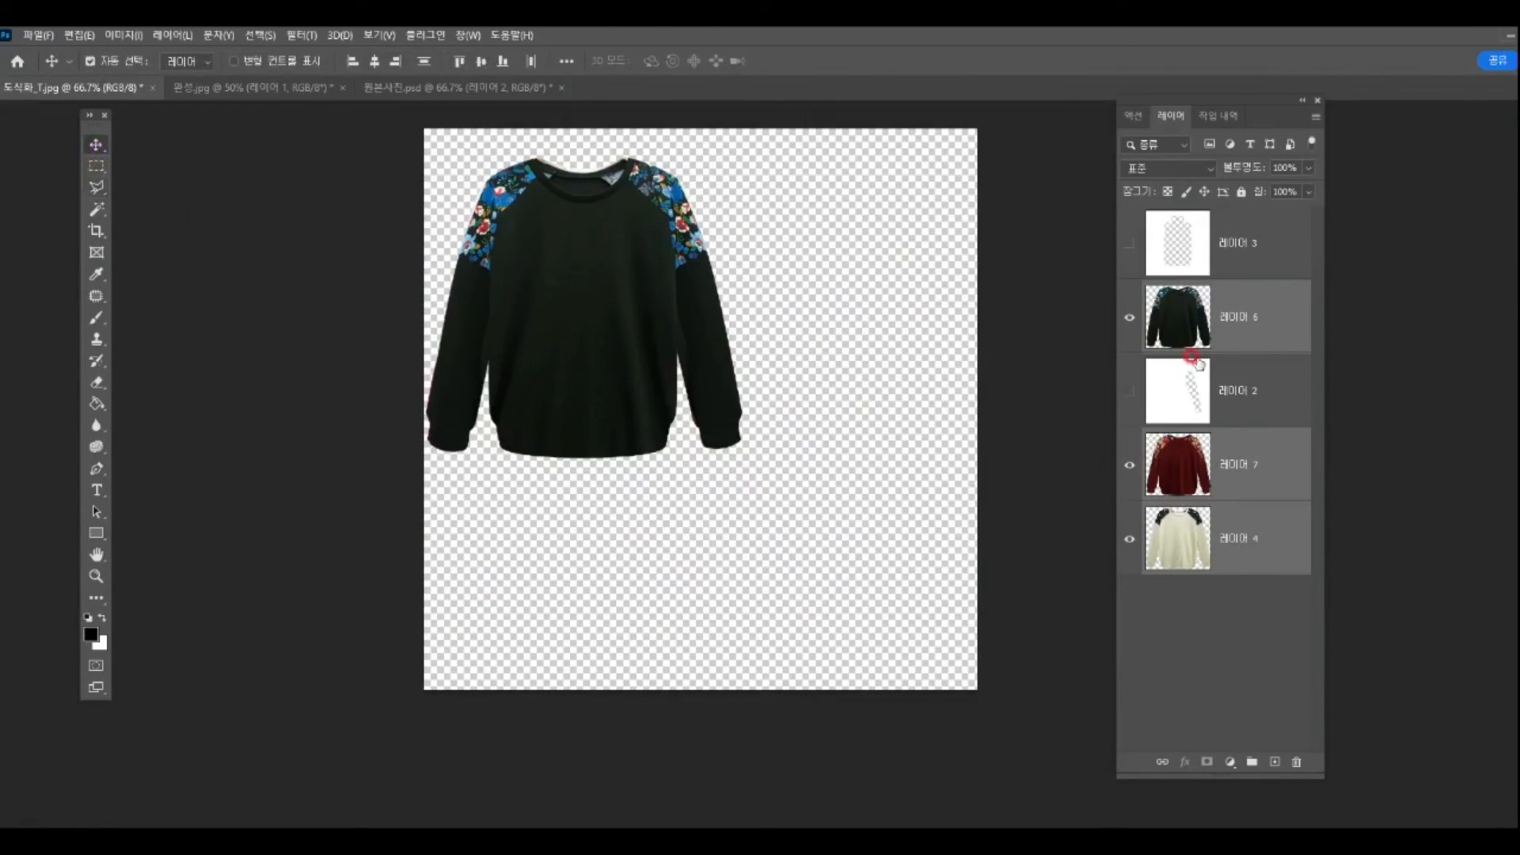
pyautogui.click(1243, 331)
pyautogui.moveTo(614, 340); pyautogui.dragTo(756, 441)
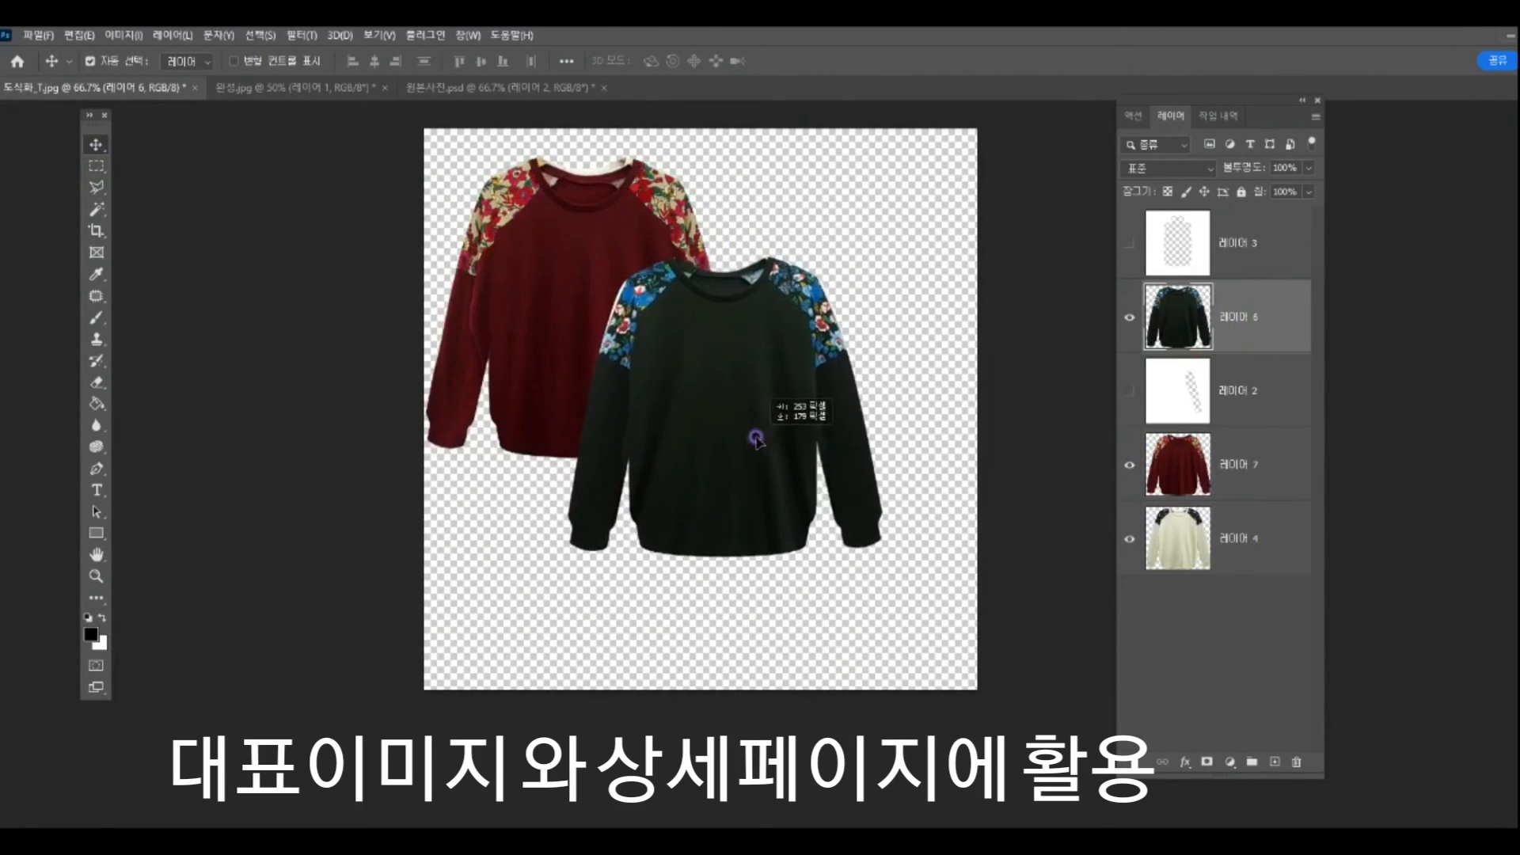
pyautogui.click(1241, 575)
pyautogui.click(1228, 544)
pyautogui.moveTo(570, 298); pyautogui.dragTo(871, 285)
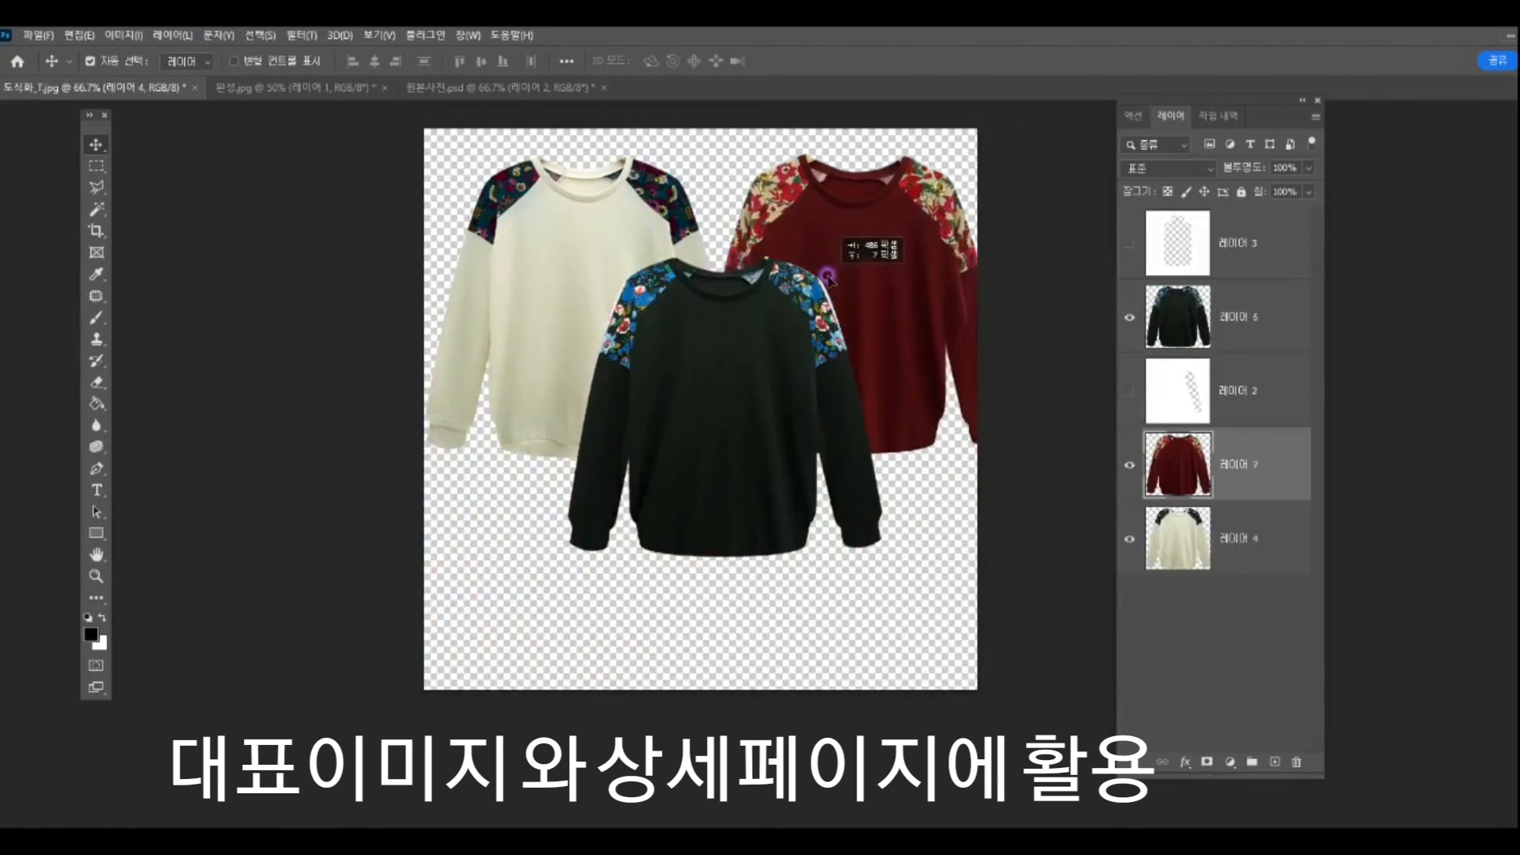
pyautogui.click(732, 411)
pyautogui.moveTo(732, 411); pyautogui.dragTo(649, 523)
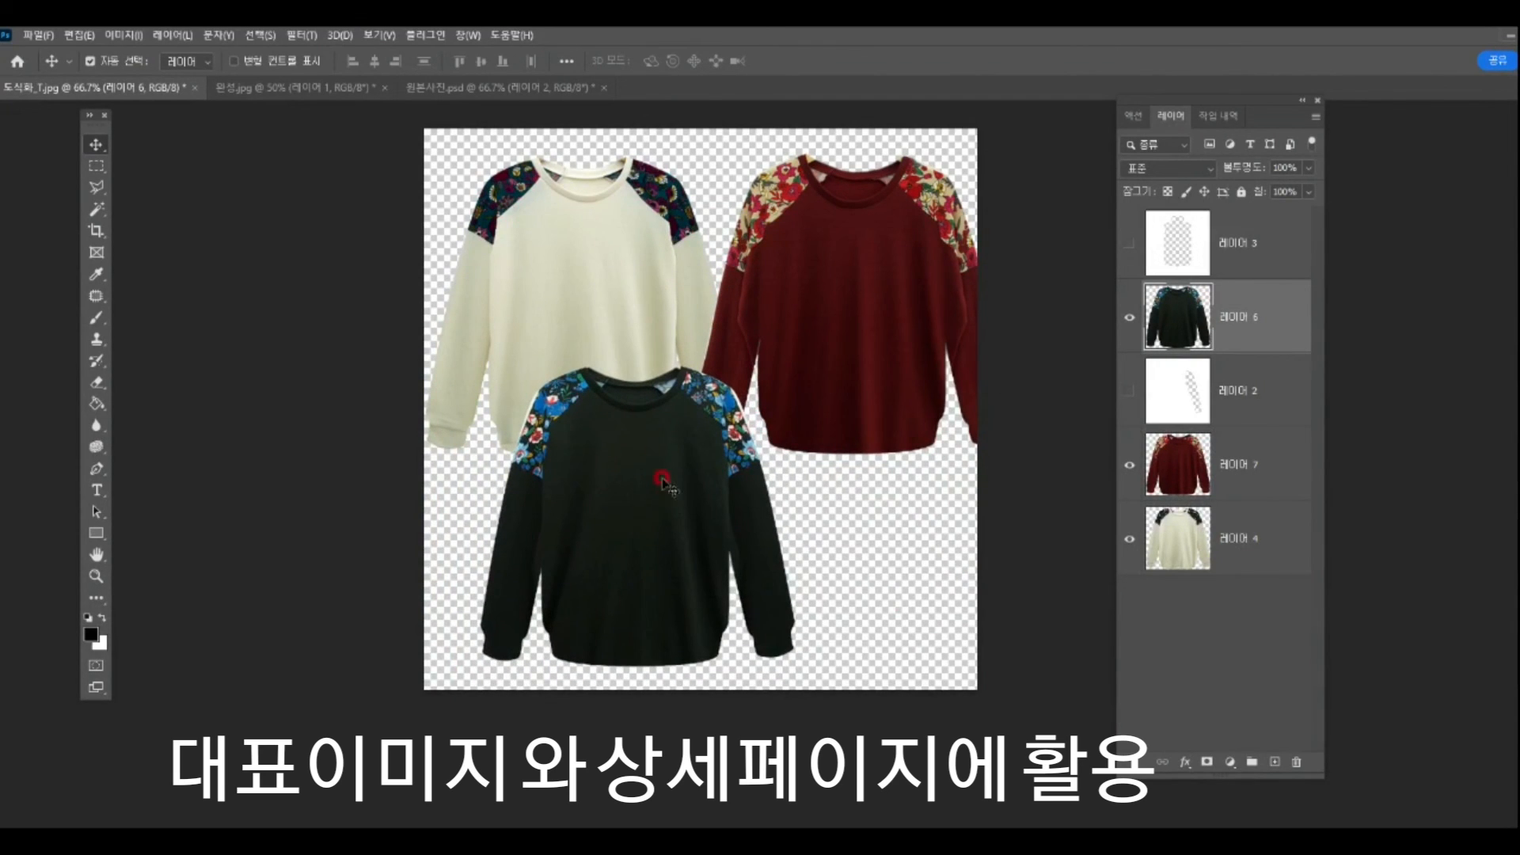
# Step: Switch to 완성.jpg to view the original hanger photo beside the finished cream sweatshirt
pyautogui.click(277, 91)
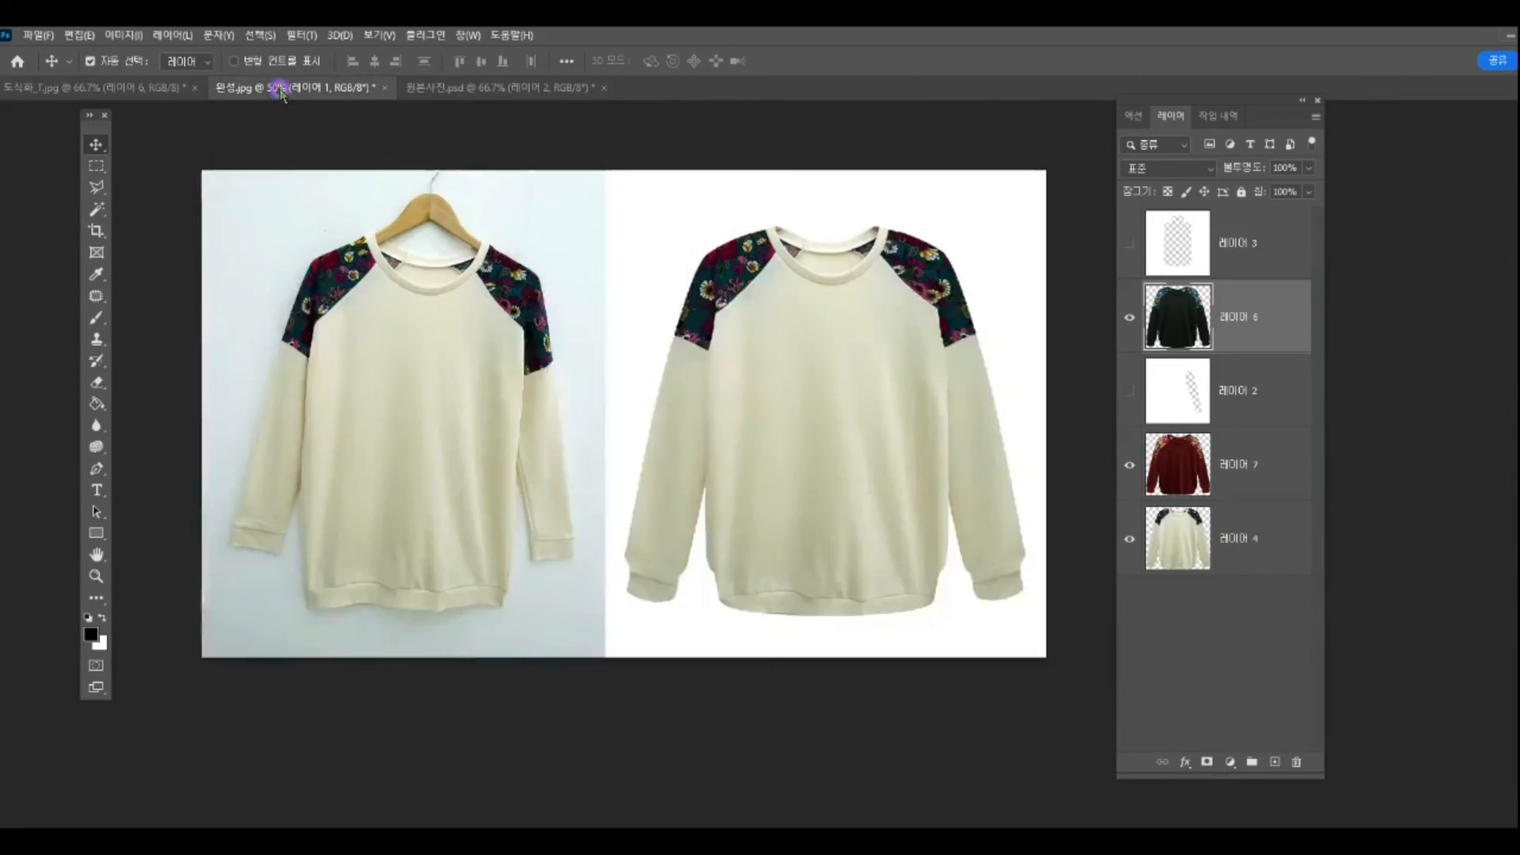